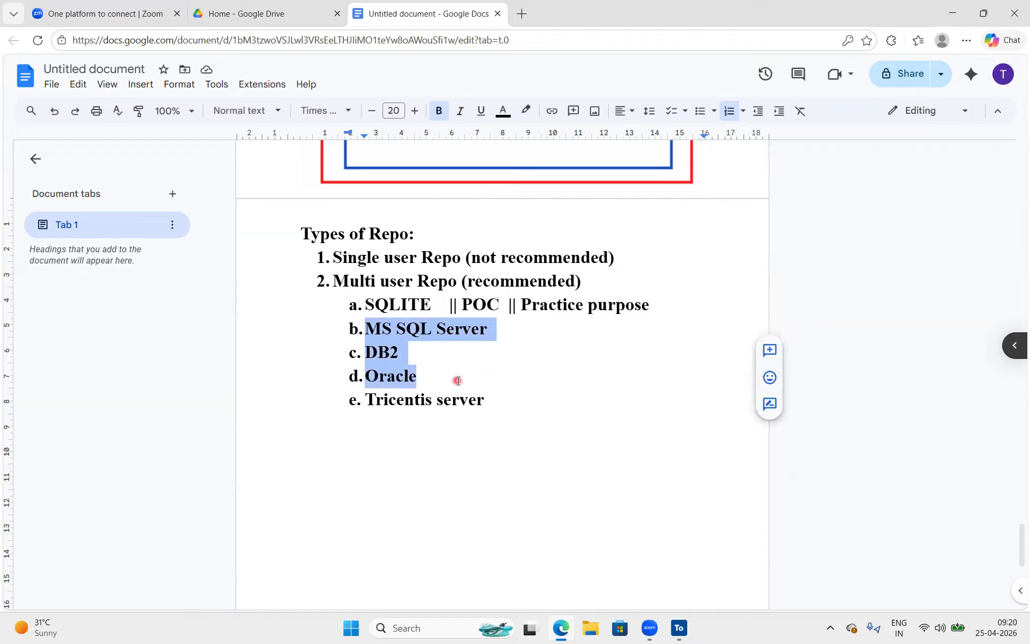
drag(435, 398, 637, 287)
click(376, 301)
drag(366, 328, 432, 400)
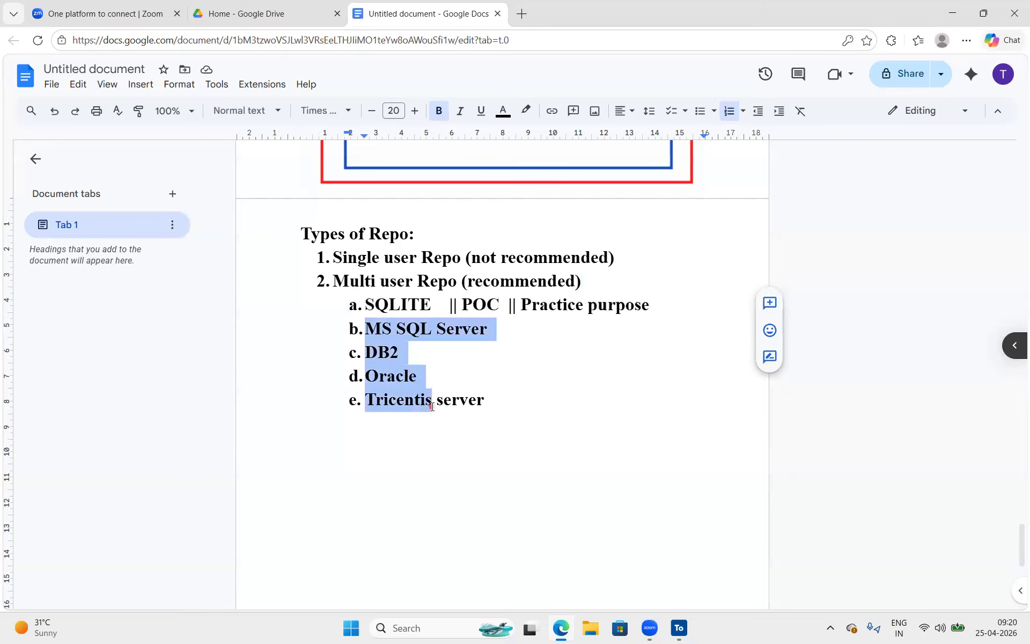
- End the nested list after the "Tricentis server" item and start a plain paragraph below it
click(523, 406)
key(Return)
key(Return)
key(Return)
- Color the "Types of Repo:" heading text red
click(416, 225)
shift+click(300, 233)
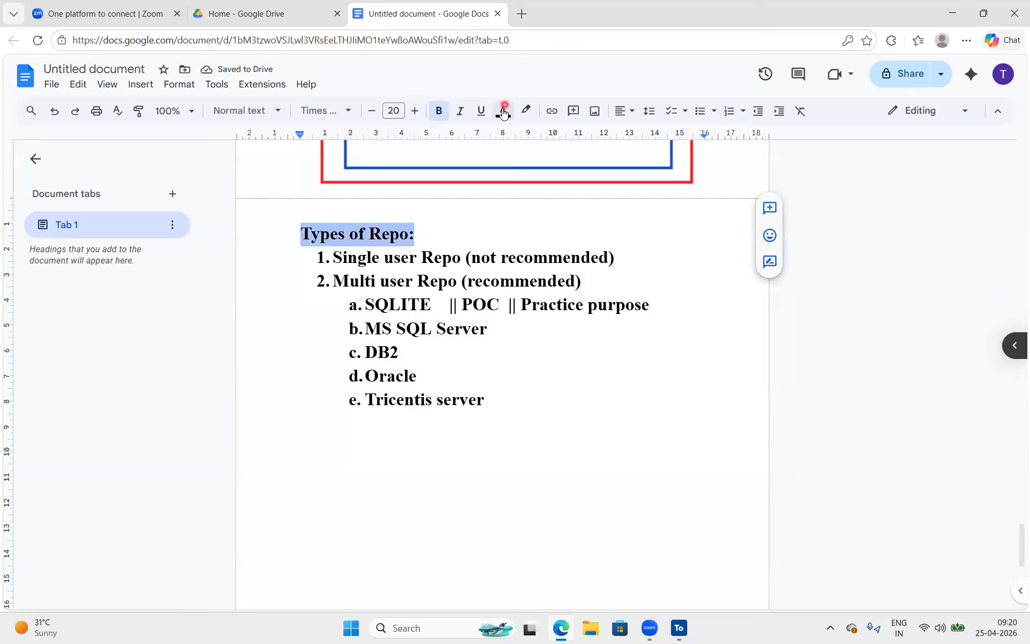
click(503, 111)
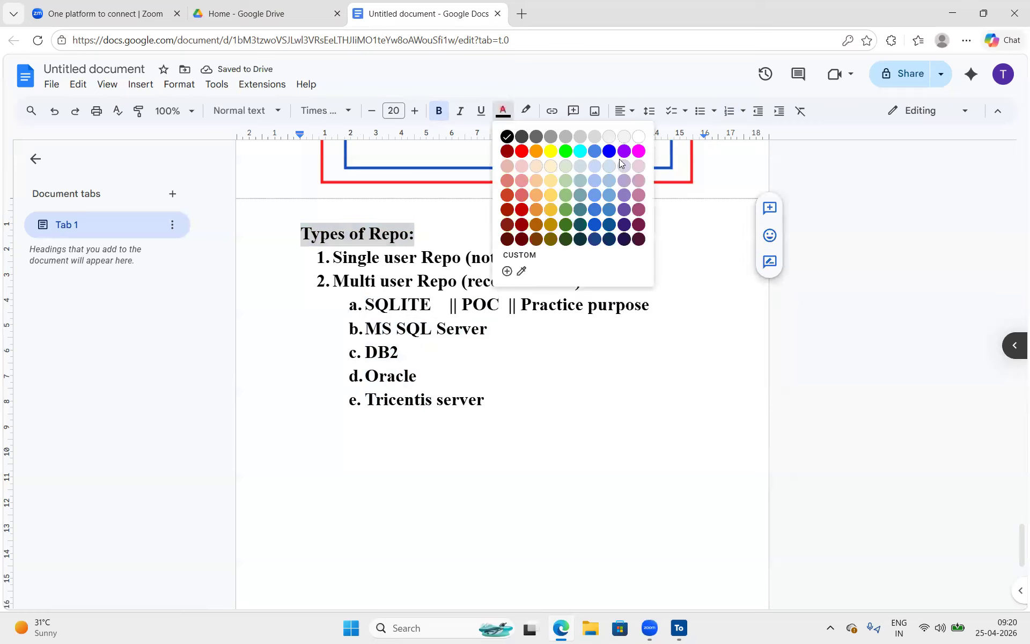
click(524, 153)
click(514, 287)
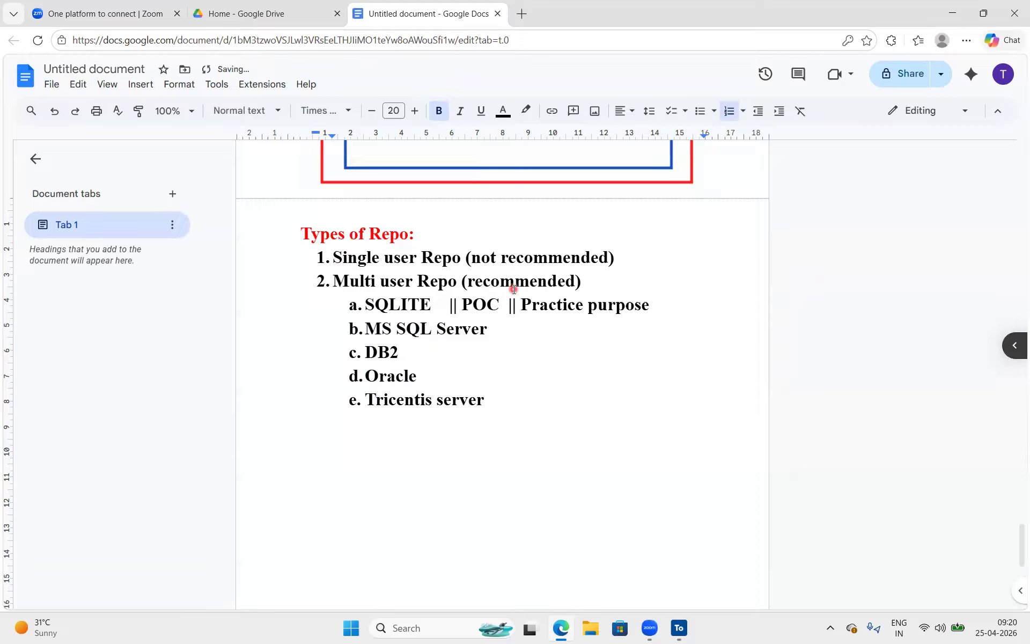
- Add an unlettered line reading "Connection string" between the SQLITE and MS SQL Server list items, aligned with the item text
click(474, 304)
scroll(478, 312, up, 1)
scroll(478, 312, down, 3)
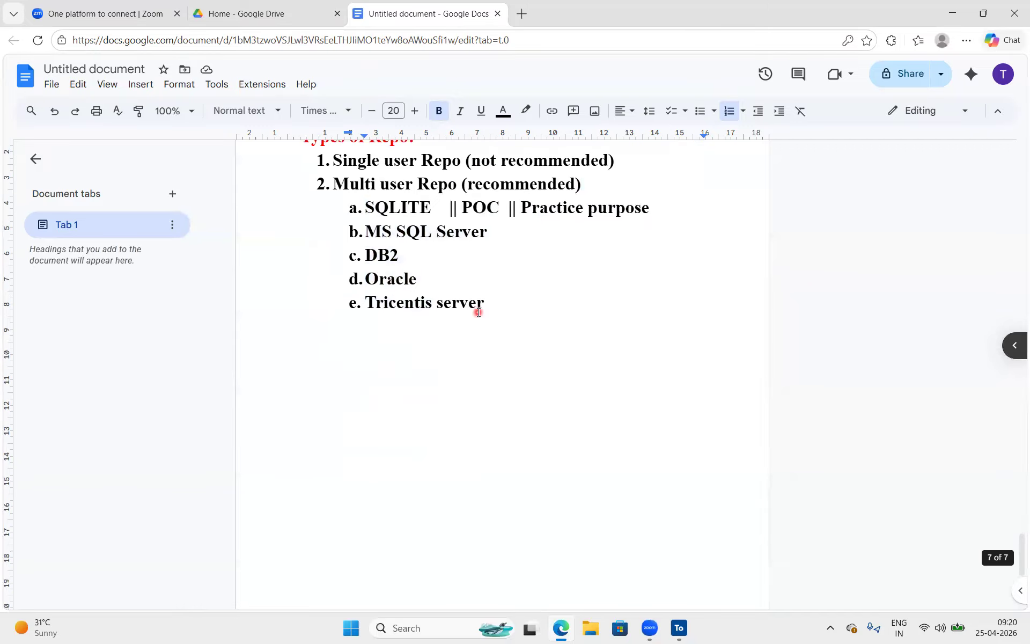
scroll(478, 312, up, 1)
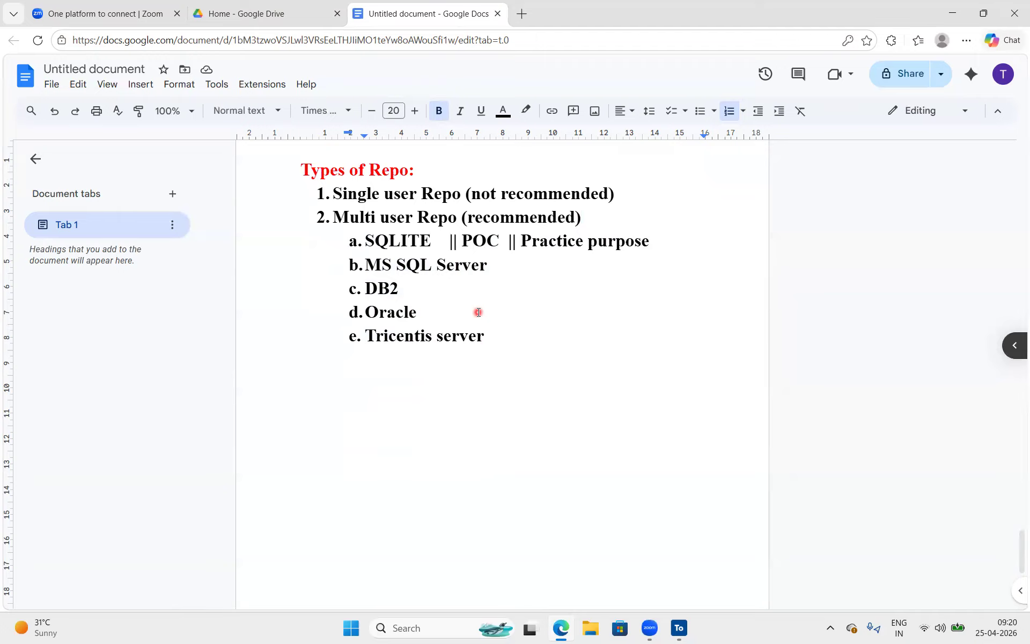
click(500, 268)
click(666, 244)
key(Return)
key(Return)
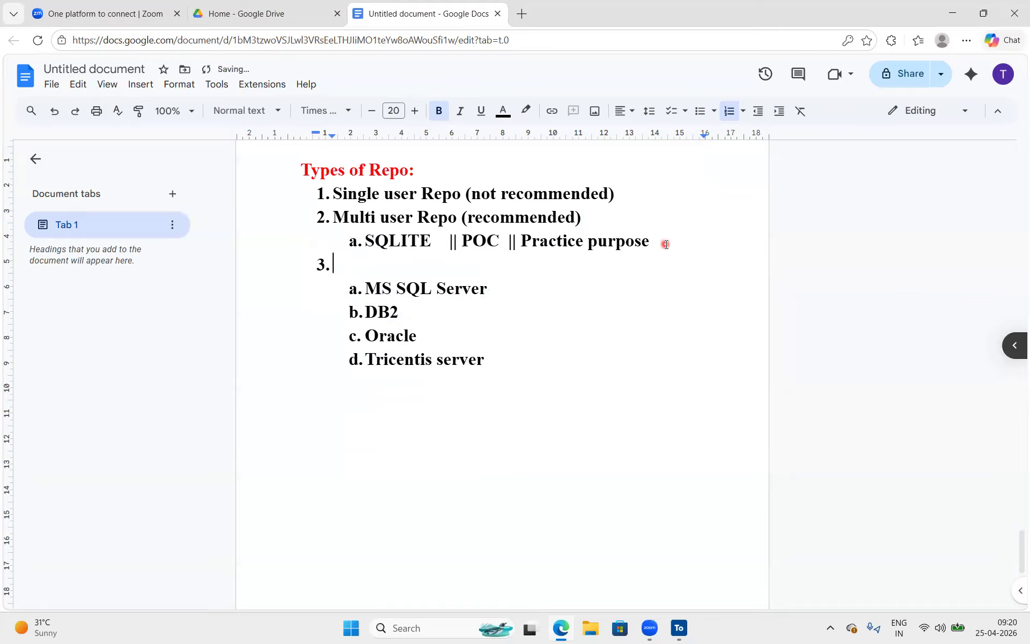
key(Tab)
key(BackSpace)
text(Connection strinfg)
key(BackSpace)
key(BackSpace)
text(g)
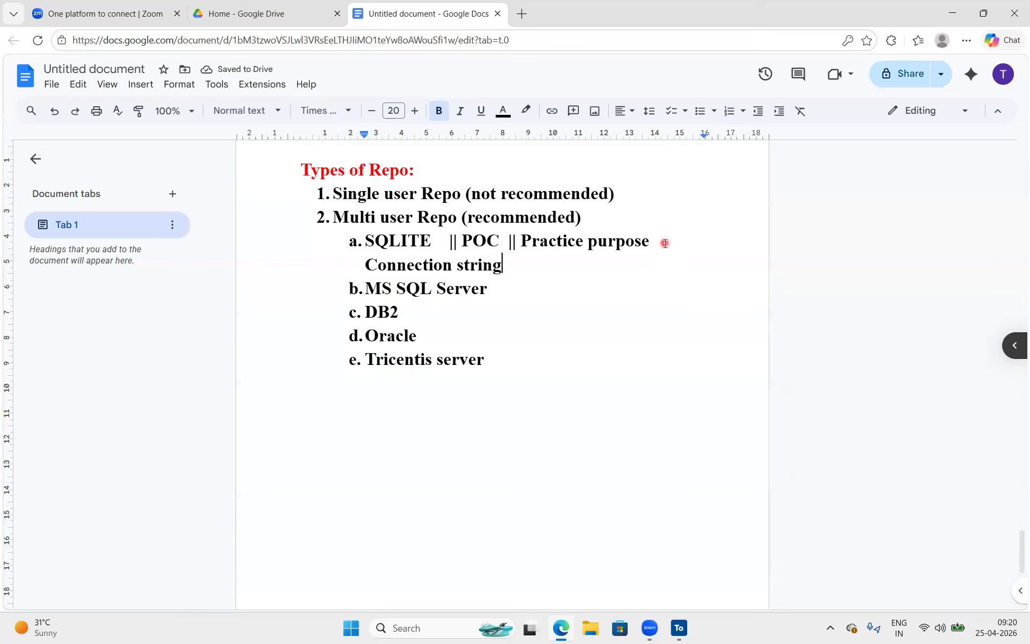
- In Tosca Commander, set the new workspace's repository type to SQLite and turn off using an existing repository
click(679, 628)
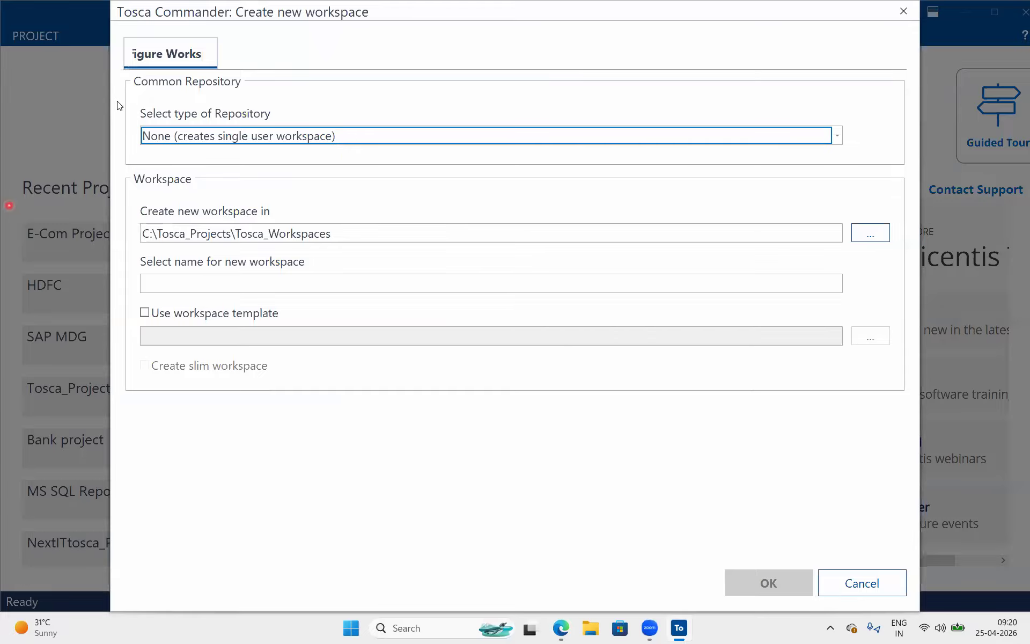
mouse_move(136, 124)
mouse_down()
mouse_move(402, 151)
mouse_move(386, 156)
mouse_up()
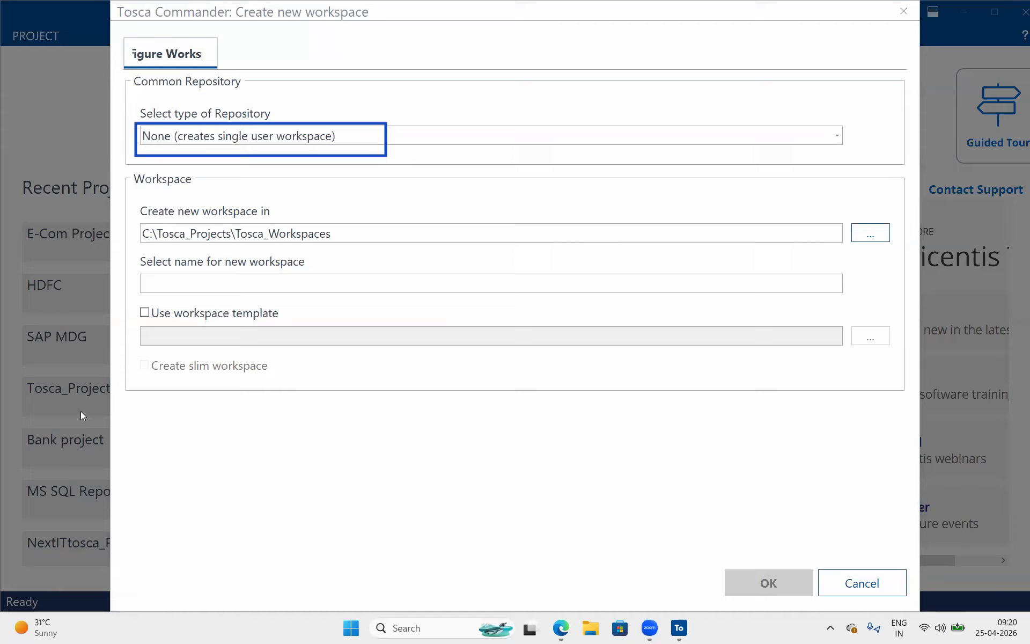
click(231, 138)
click(231, 138)
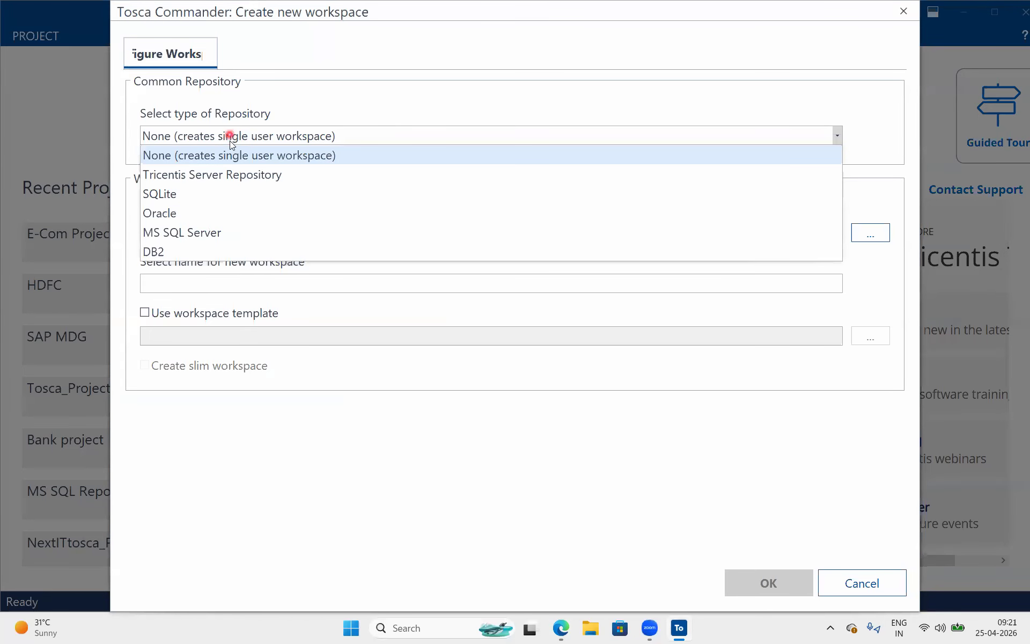
click(184, 195)
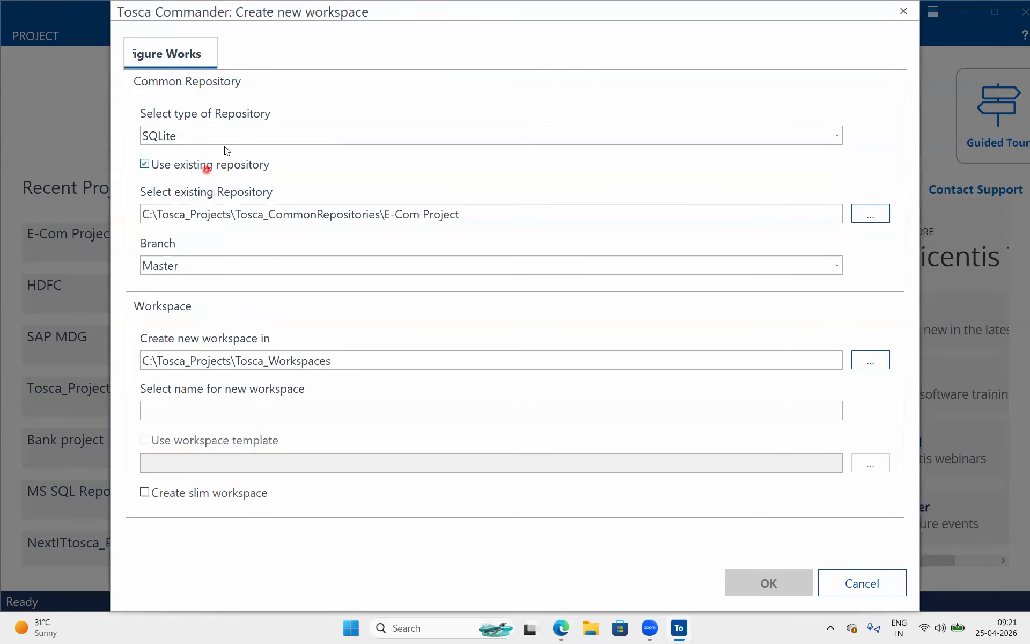
click(146, 164)
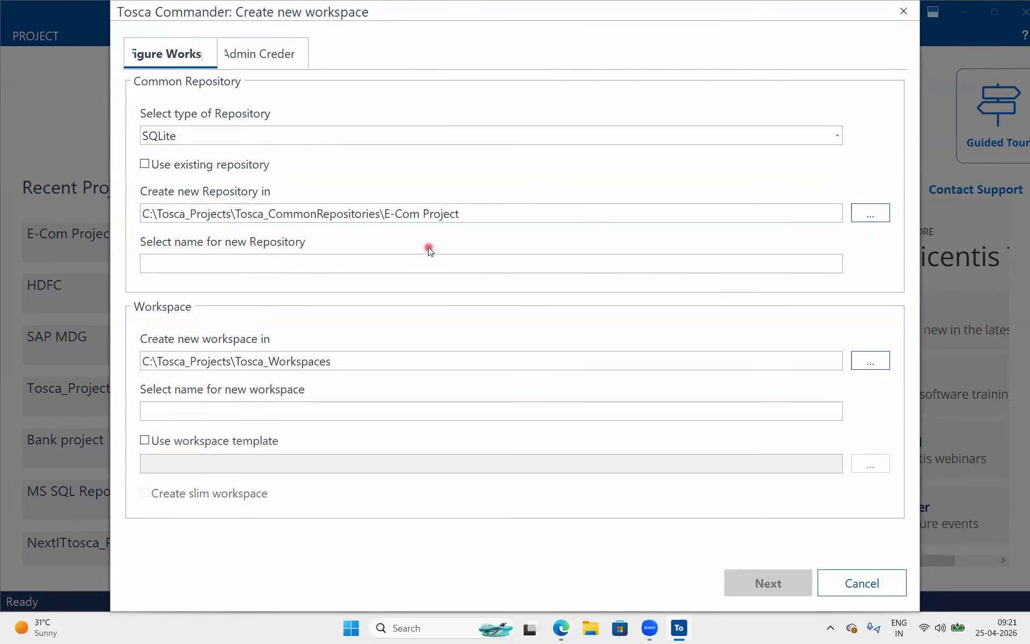
- Set the repository type to MS SQL Server and test the connection with the unfilled template connection string
click(315, 138)
click(228, 232)
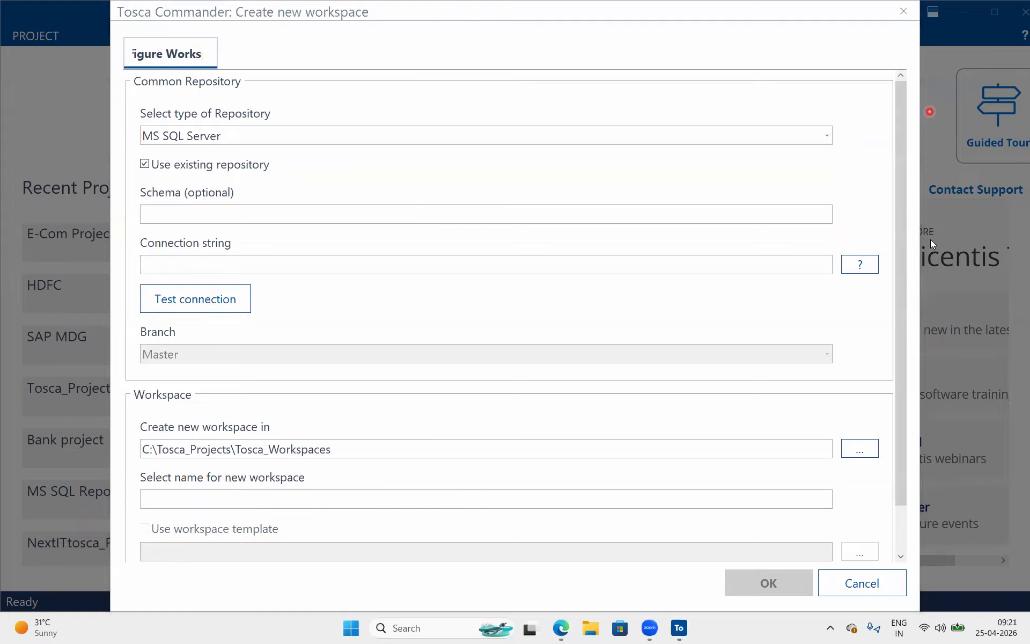
click(328, 265)
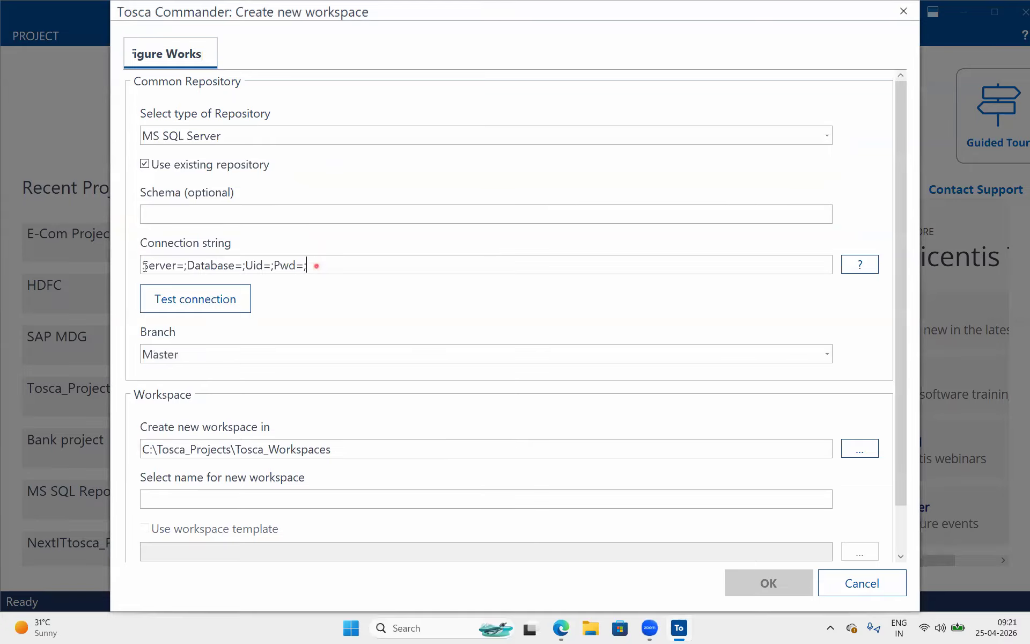
drag(317, 266, 145, 267)
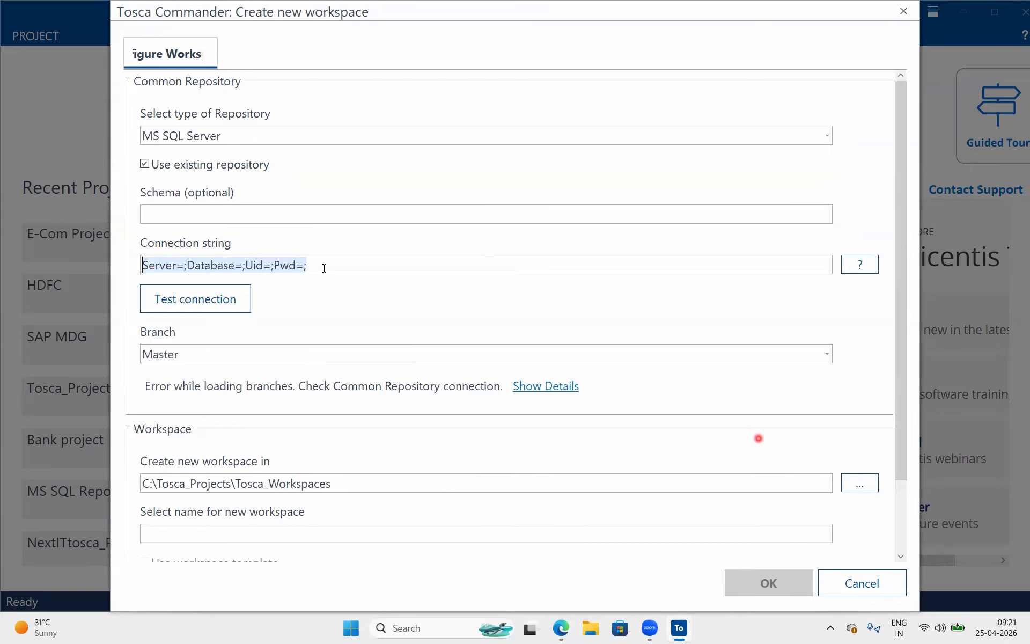
click(236, 299)
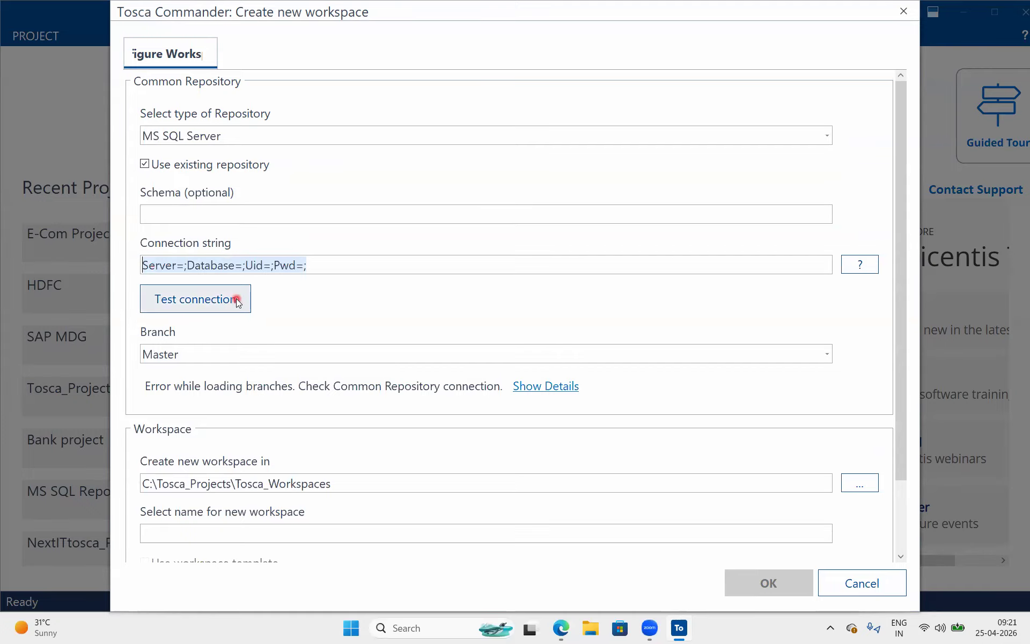
click(511, 385)
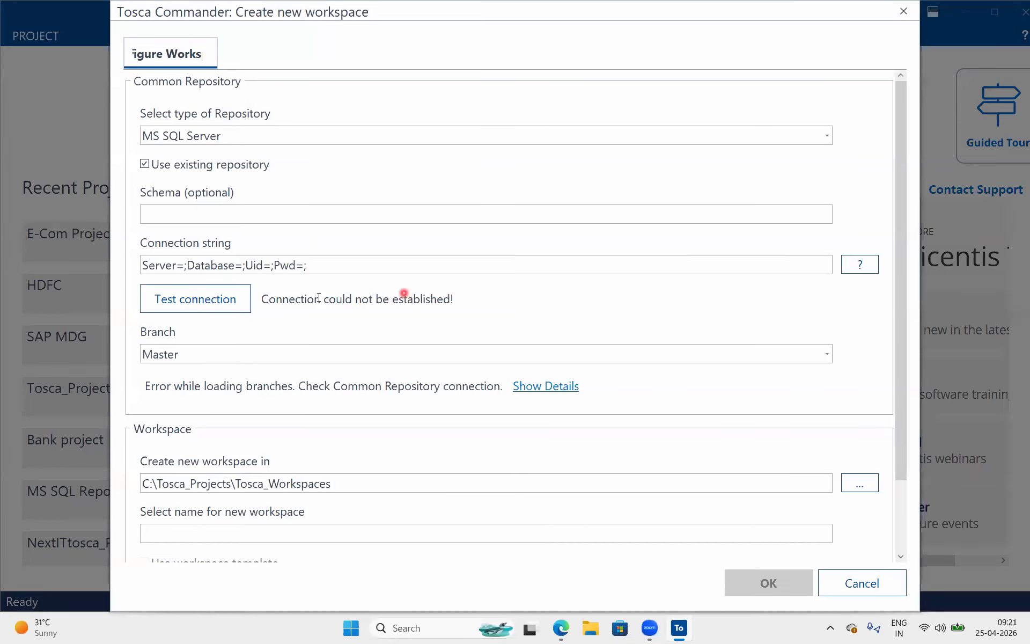
drag(321, 297, 475, 291)
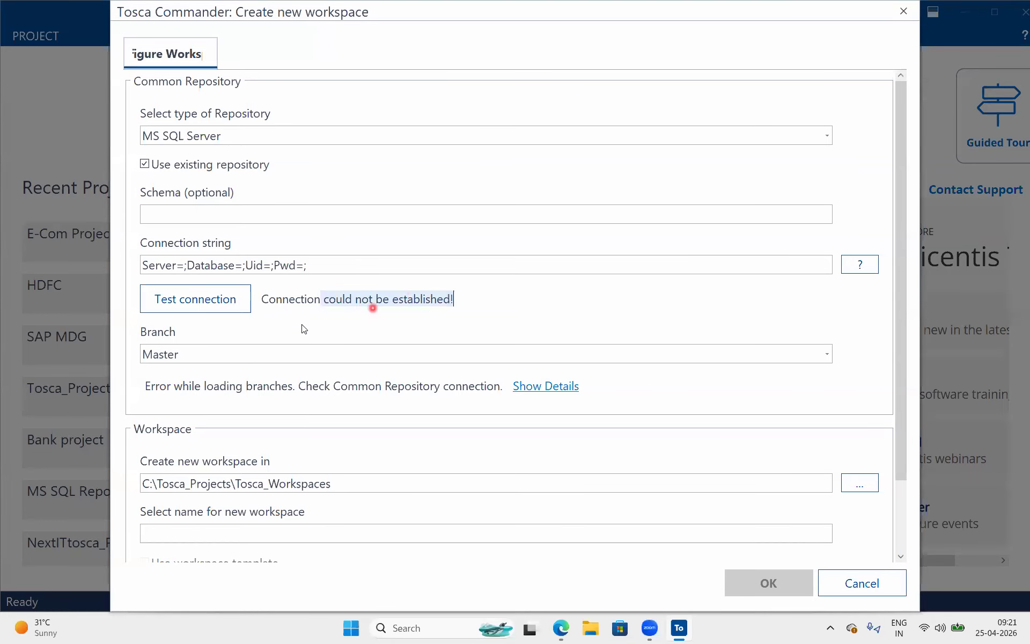
click(280, 300)
drag(263, 299, 483, 301)
- Change the repository type to DB2 and on to Oracle, test the Oracle connection, and dismiss the error dialog
click(227, 135)
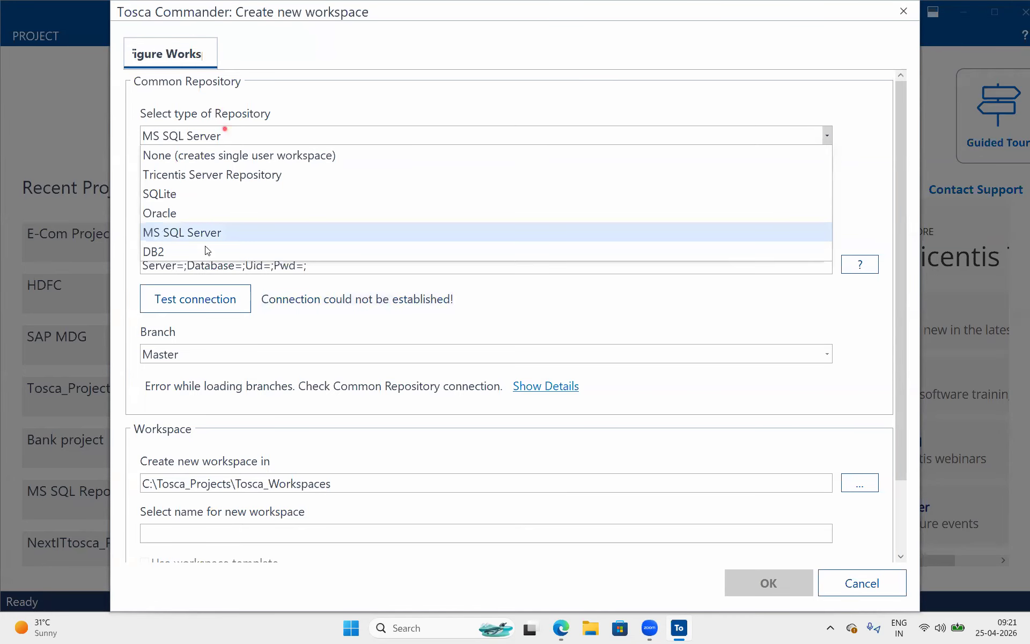
click(199, 255)
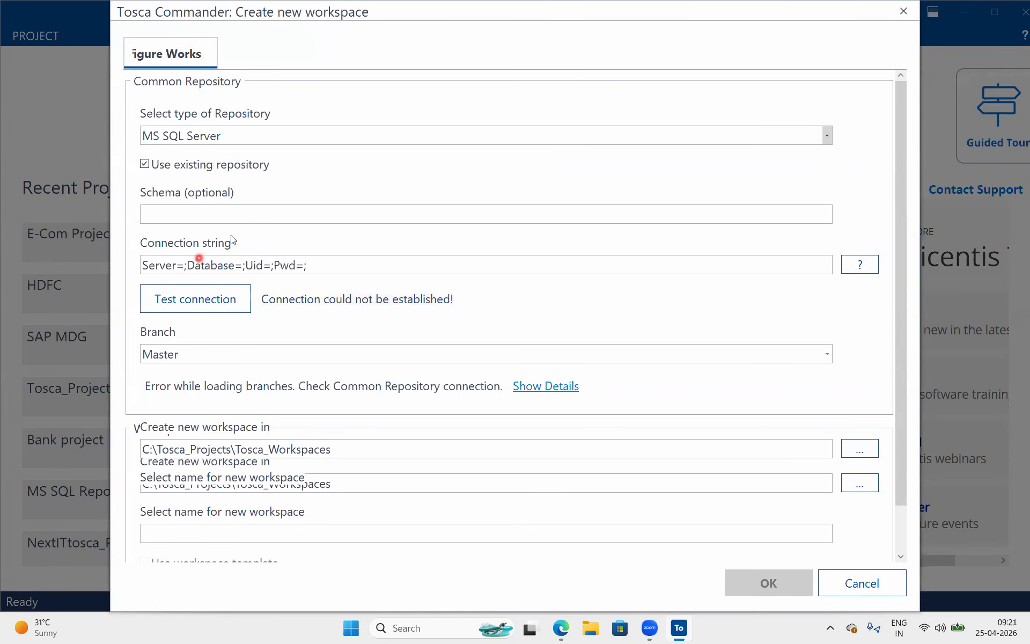
click(251, 131)
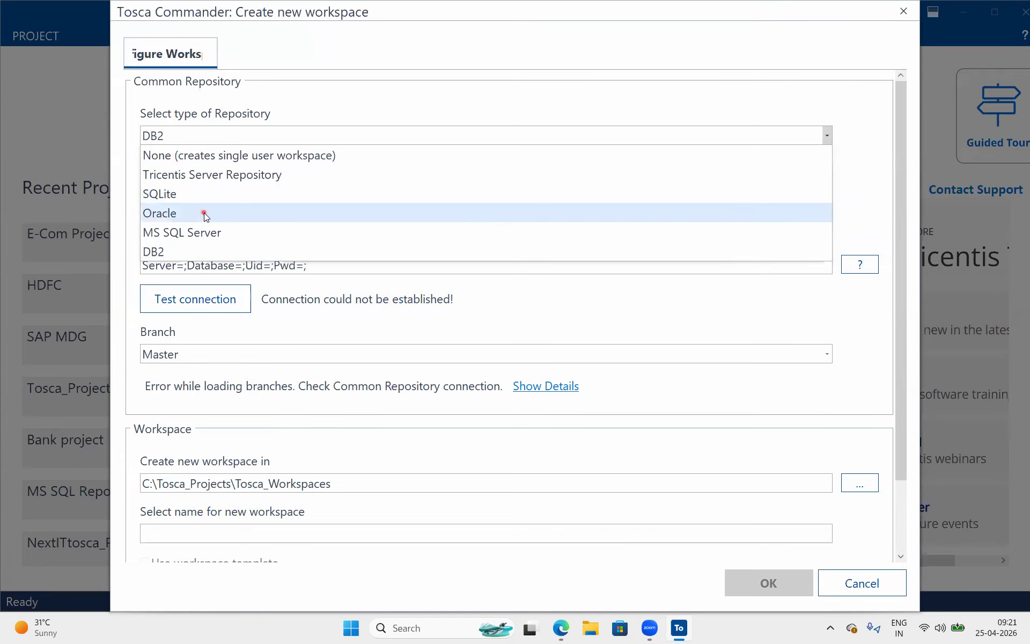
click(204, 212)
drag(306, 258, 130, 248)
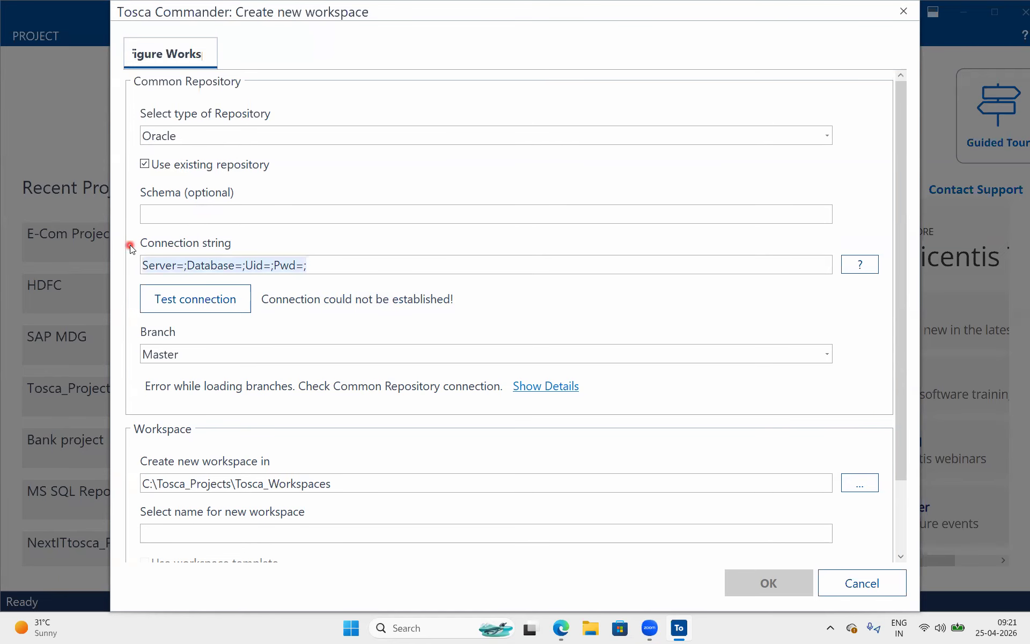
click(336, 261)
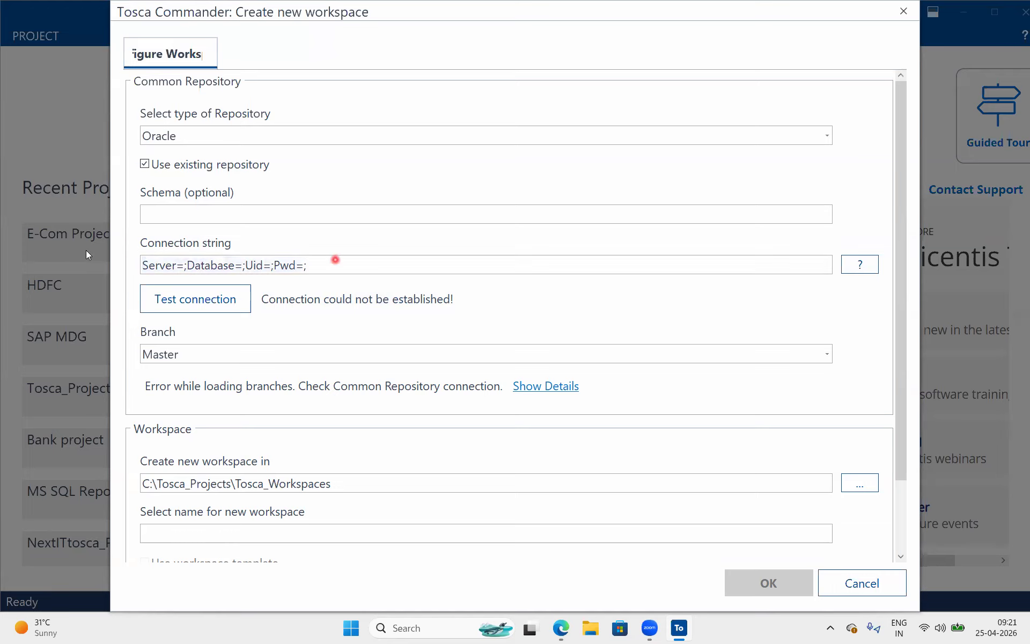
click(213, 299)
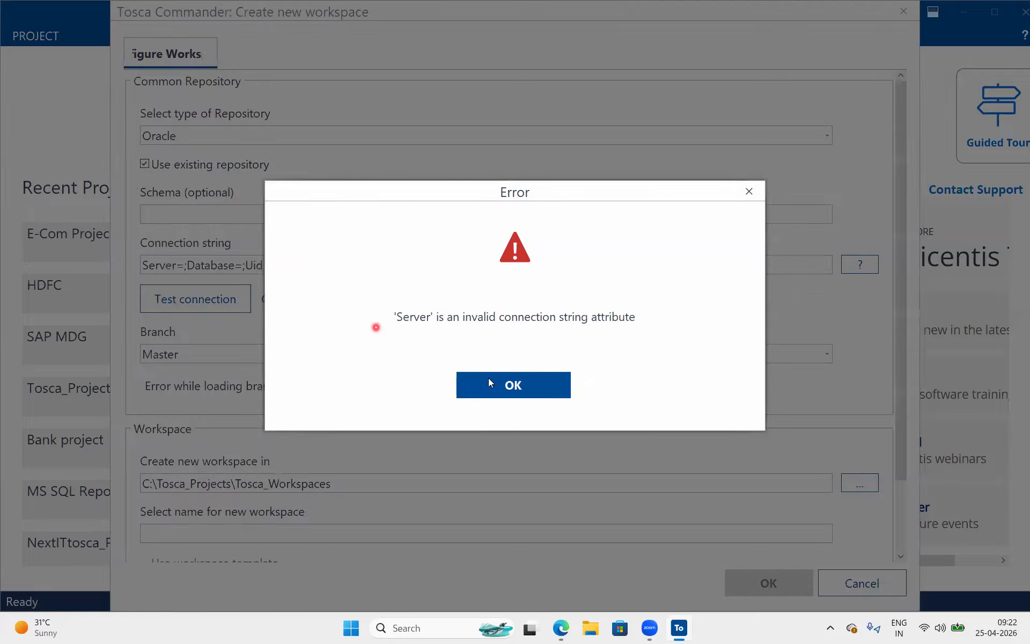
click(488, 379)
- Clear the connection string of the Oracle repository
drag(336, 265, 259, 264)
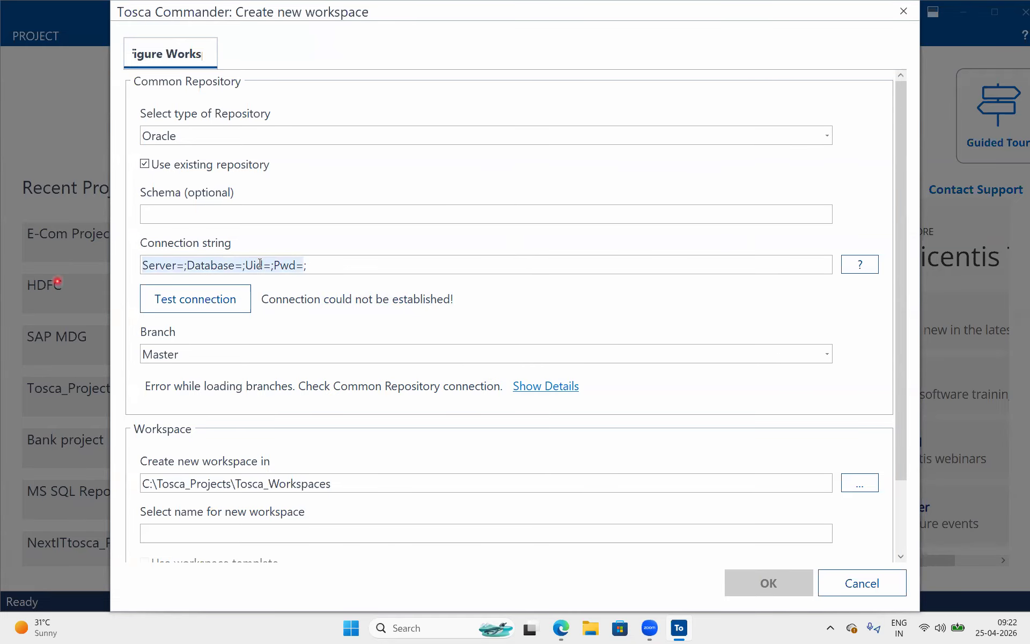
key(BackSpace)
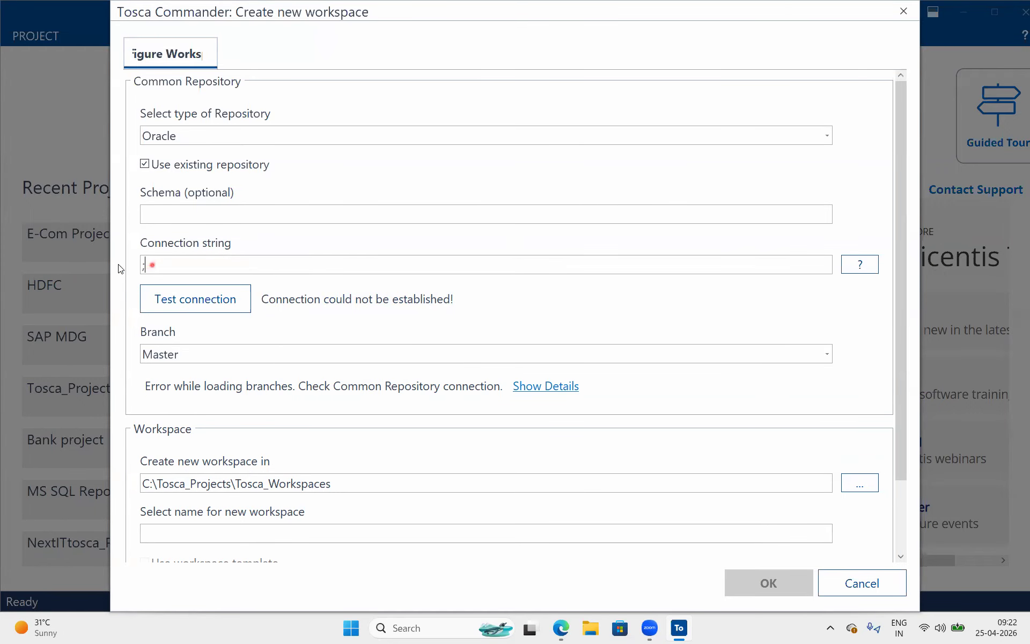
key(alt+Tab)
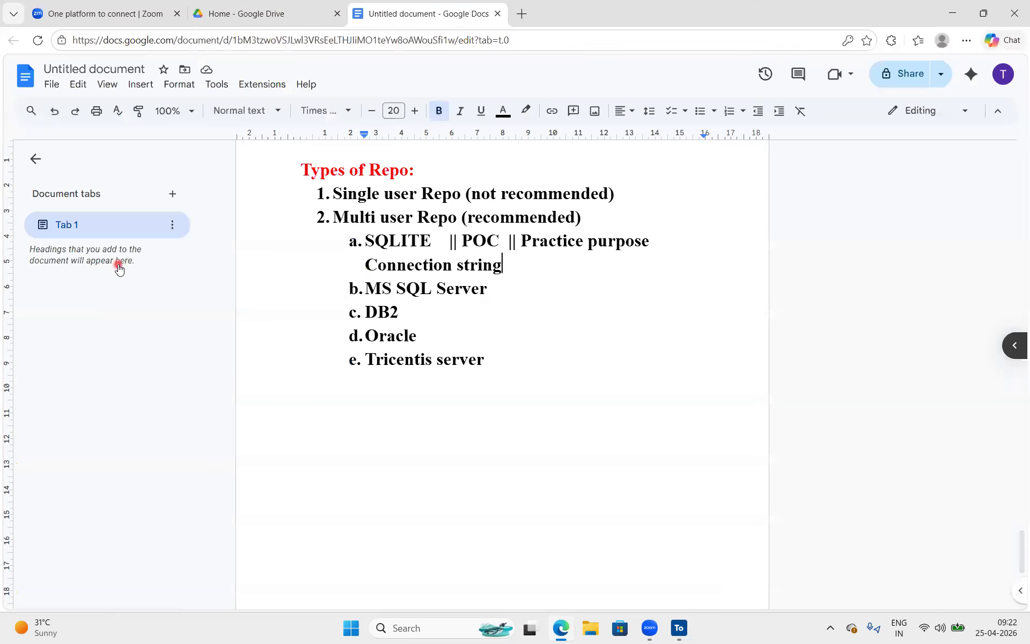
key(alt+Tab)
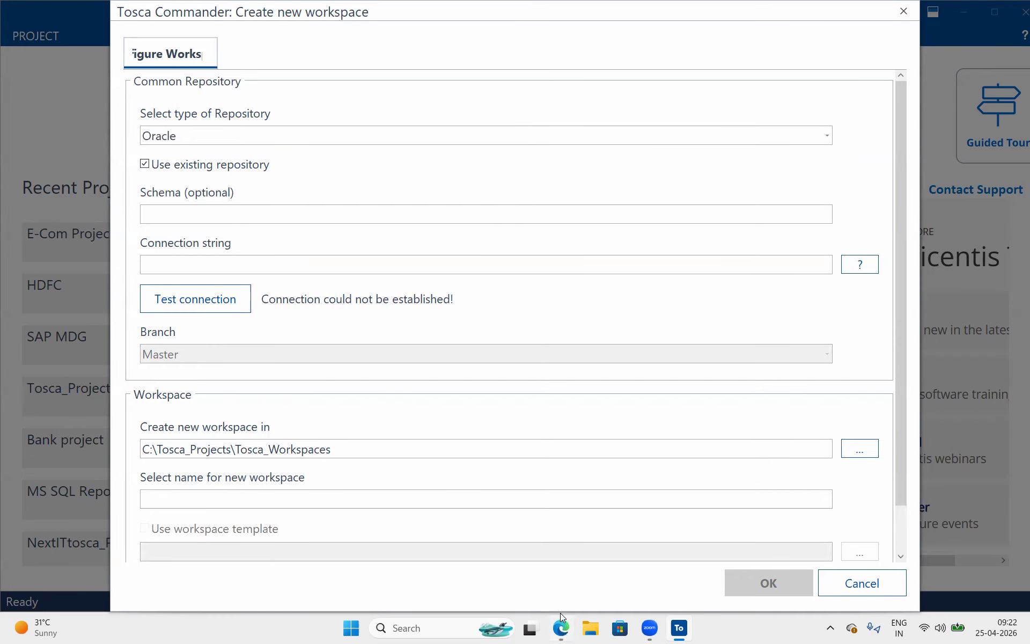
- In the Google Docs notes, append "(initial project setup)" to the "Create new workspace" item under Tosca Project|Workspace Creation
key(alt+Tab)
scroll(501, 356, up, 5)
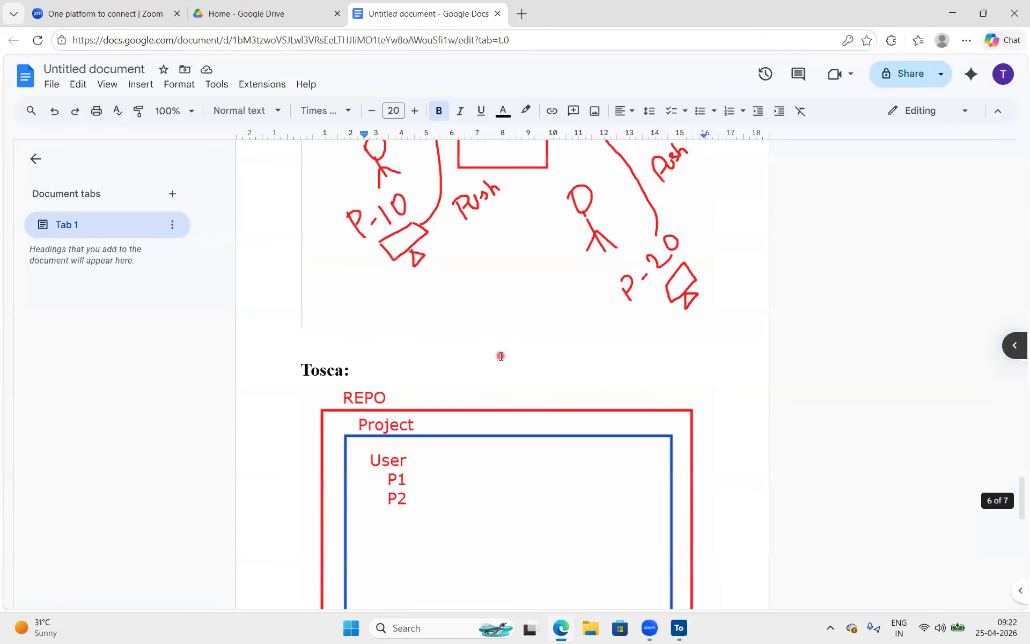
scroll(397, 314, up, 7)
double_click(376, 303)
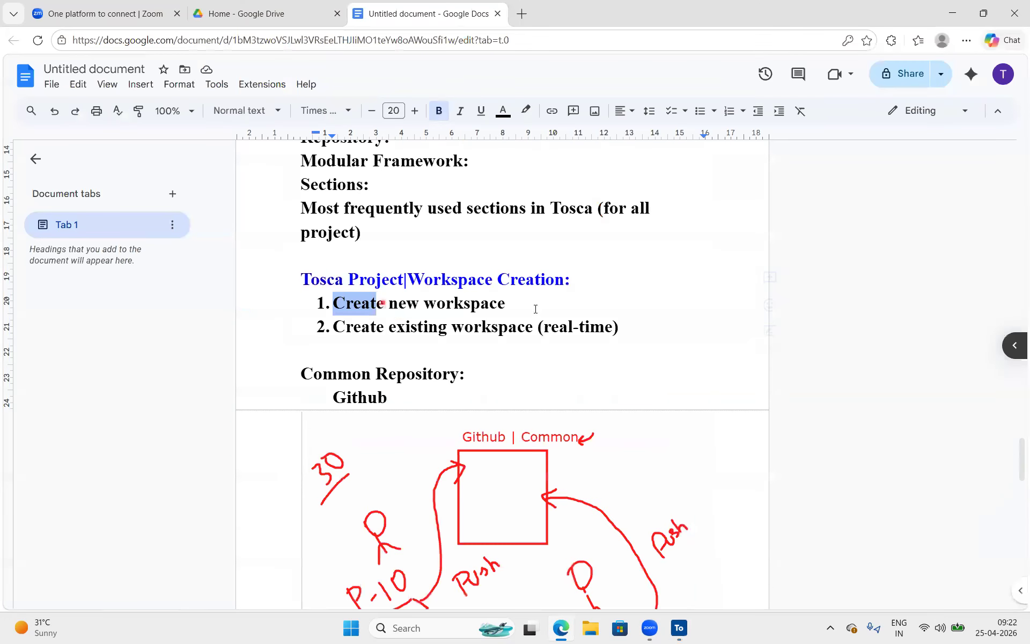
drag(383, 303, 536, 309)
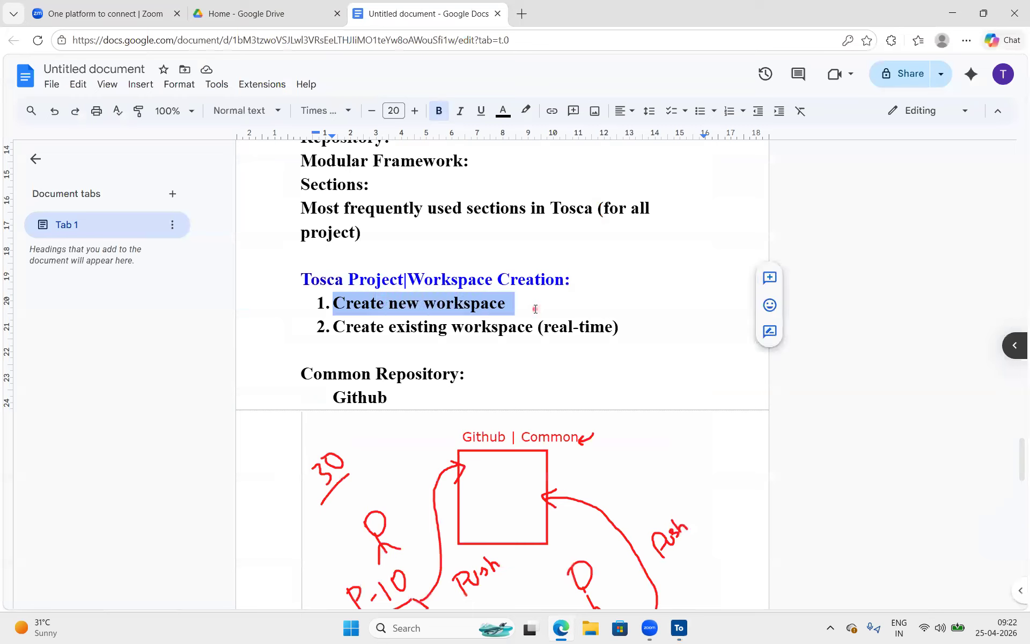
click(518, 308)
text((initial project setup))
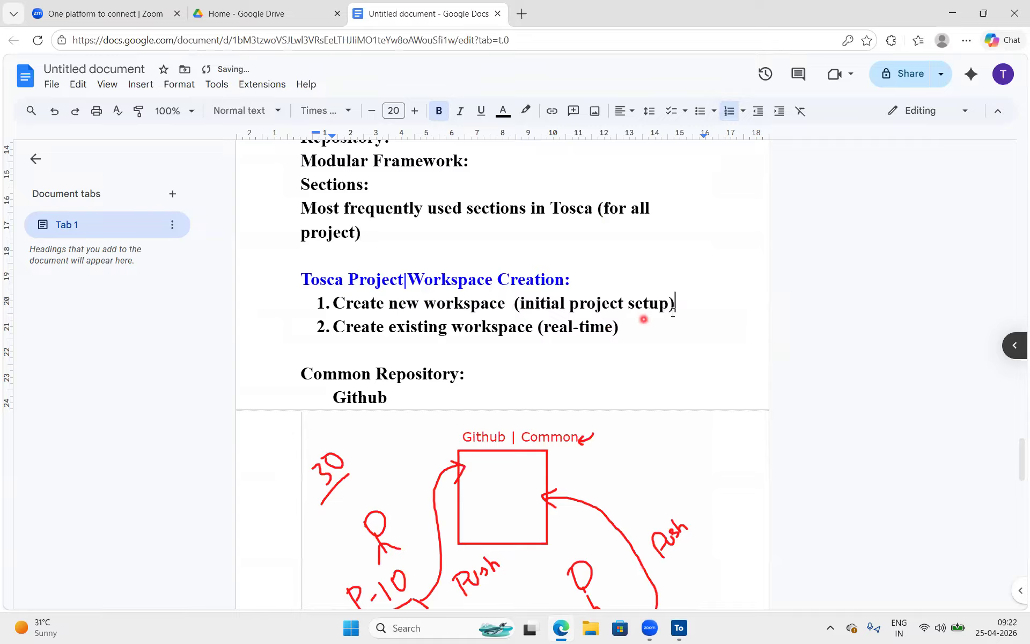
drag(659, 303, 544, 301)
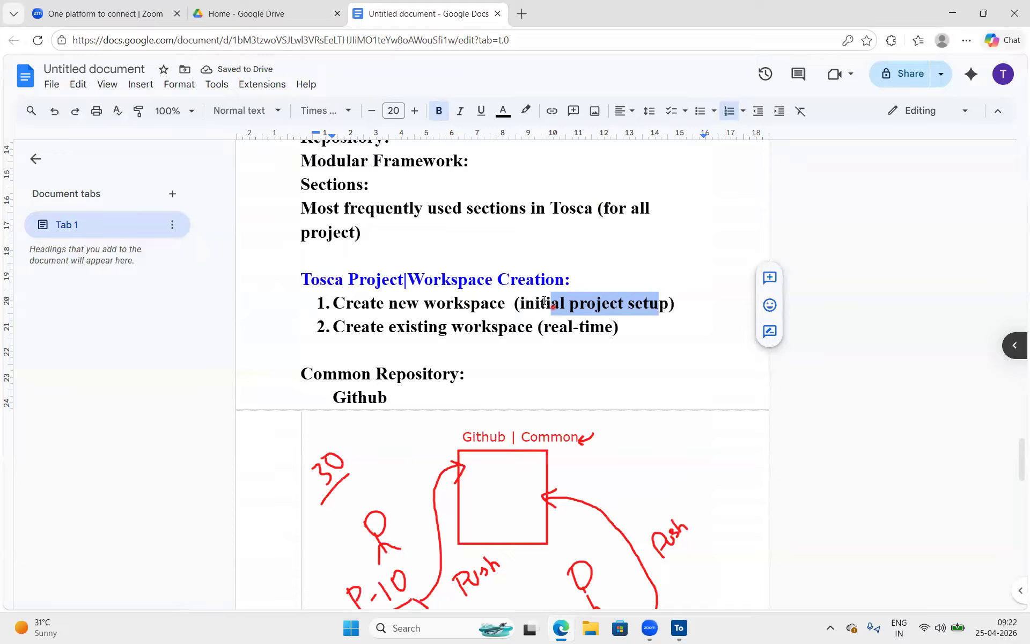
click(700, 299)
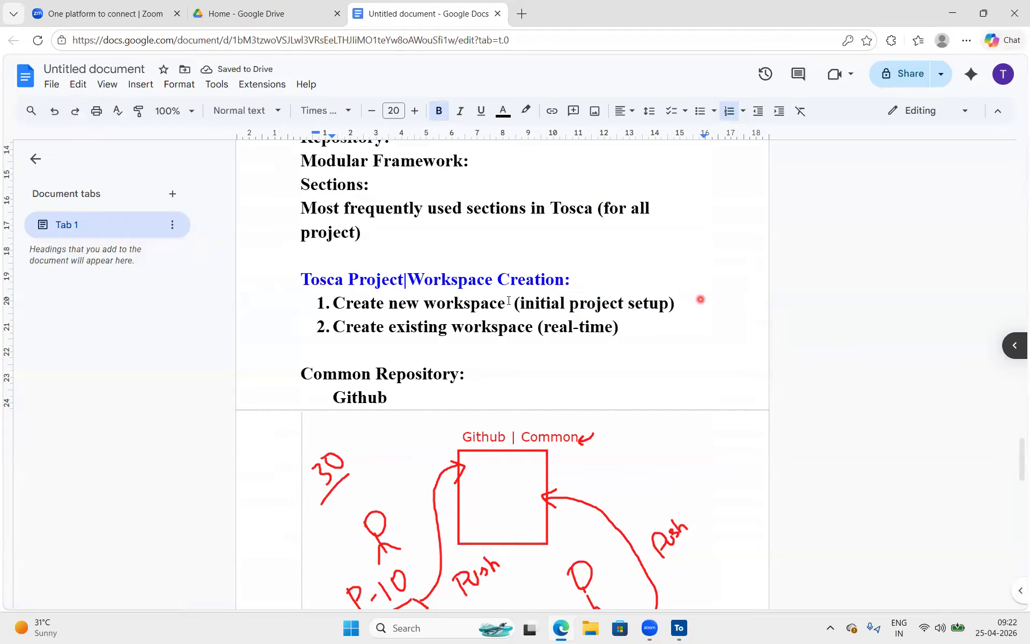
- Review the "Create new workspace" and "Create existing workspace" items in the notes alongside the repository types offered in Tosca Commander
drag(470, 303, 684, 298)
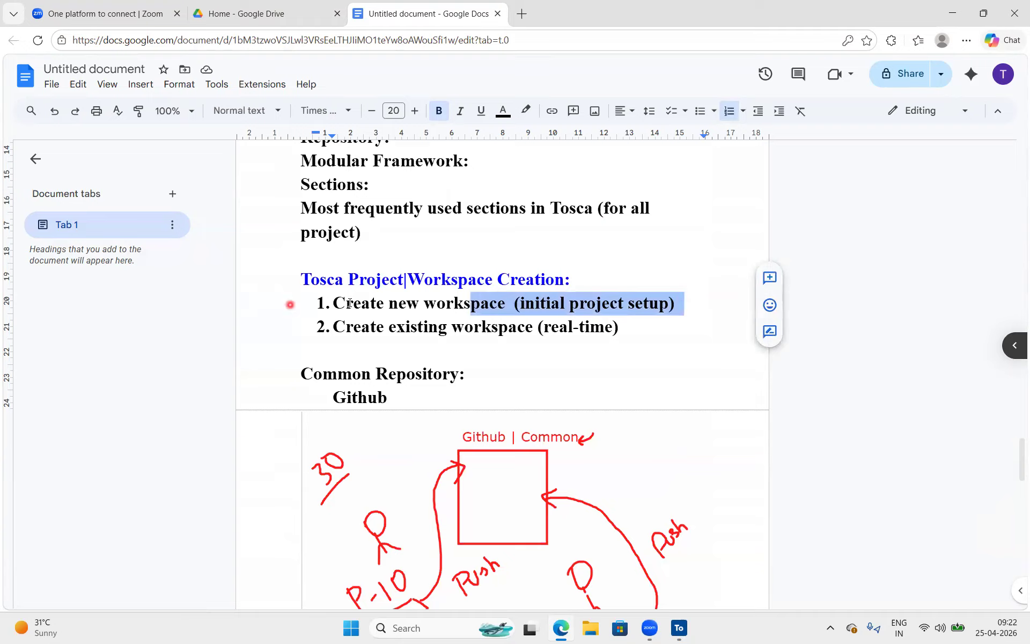
drag(345, 303, 568, 301)
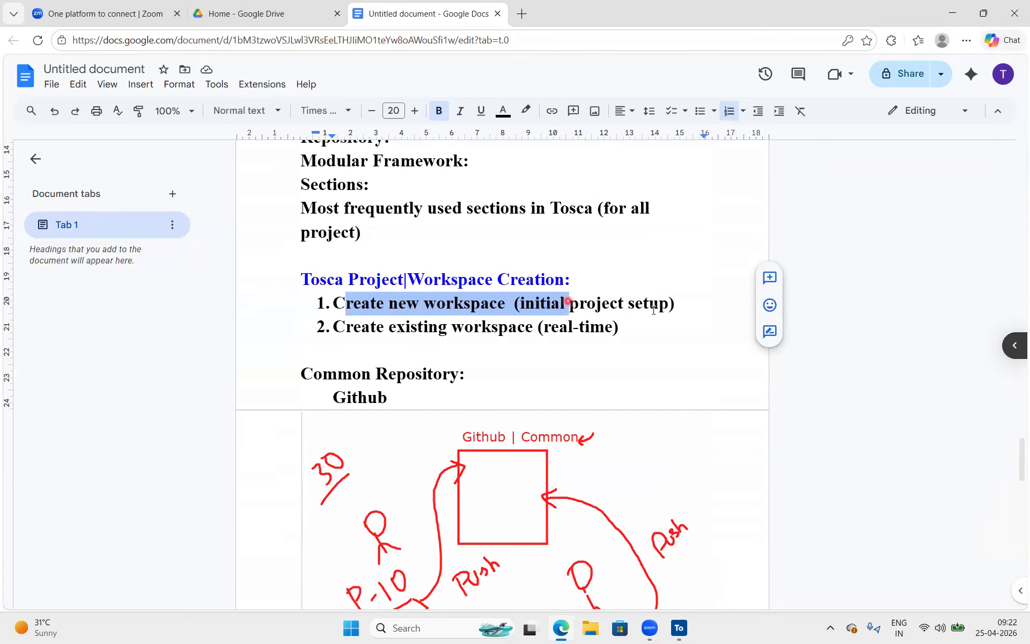
drag(699, 304, 328, 301)
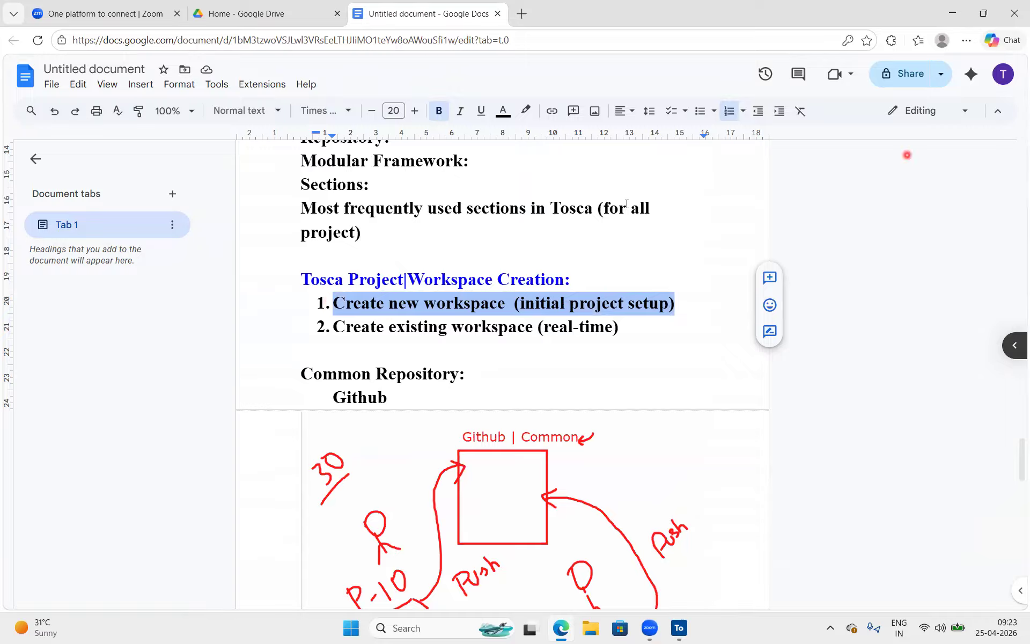
key(alt+Tab)
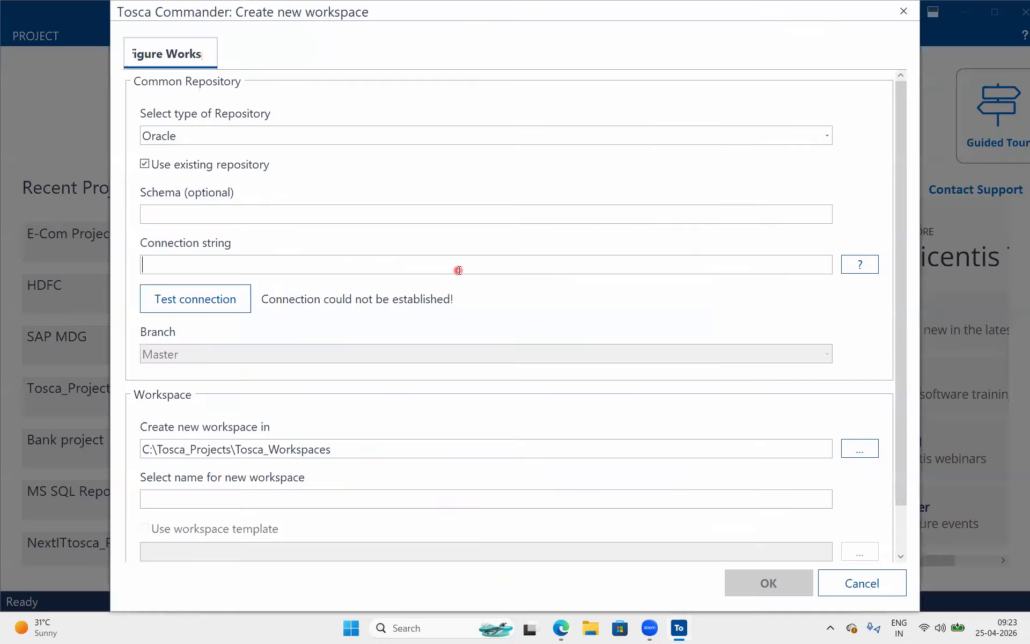
key(alt+Tab)
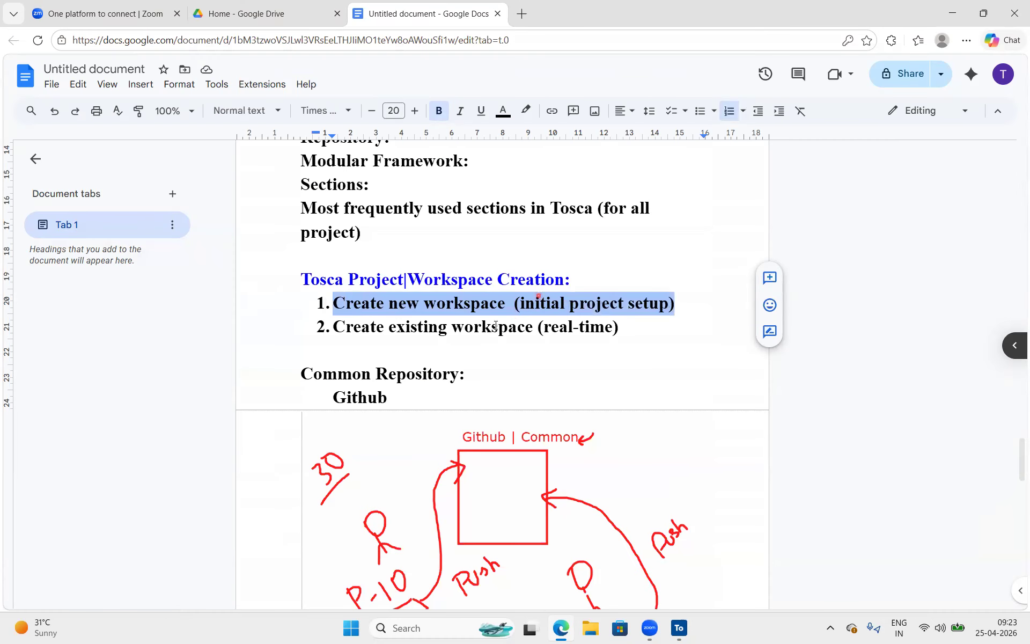
click(540, 301)
drag(450, 331, 660, 340)
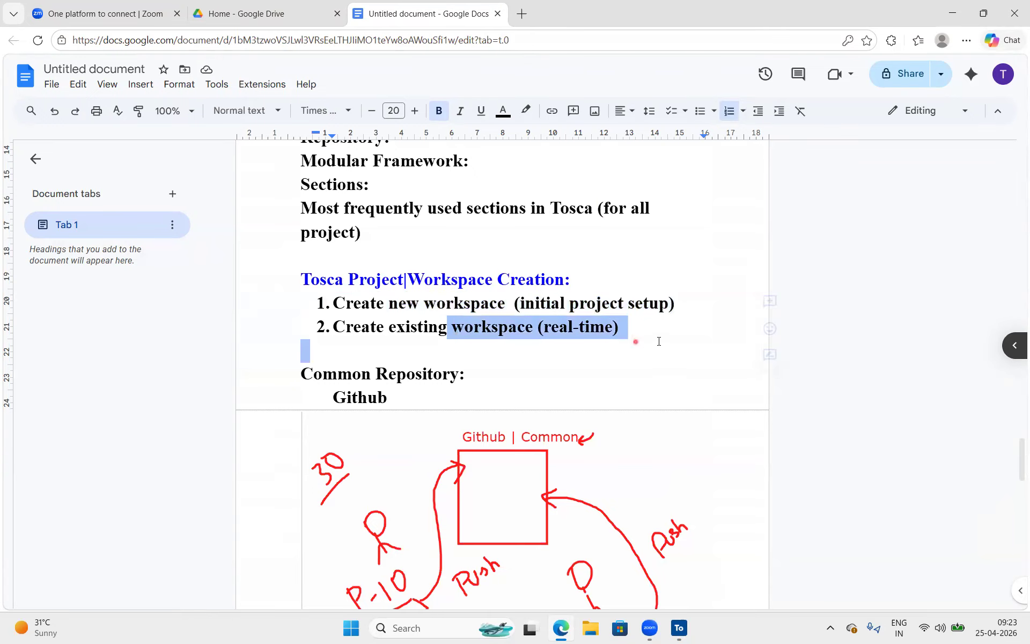
click(612, 387)
key(alt+Tab)
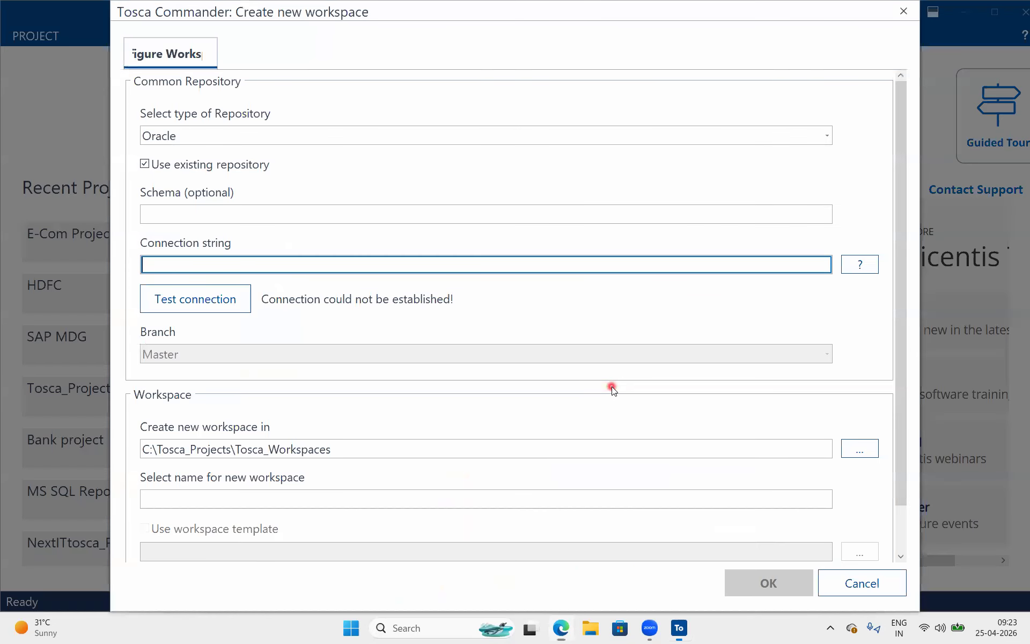
click(187, 134)
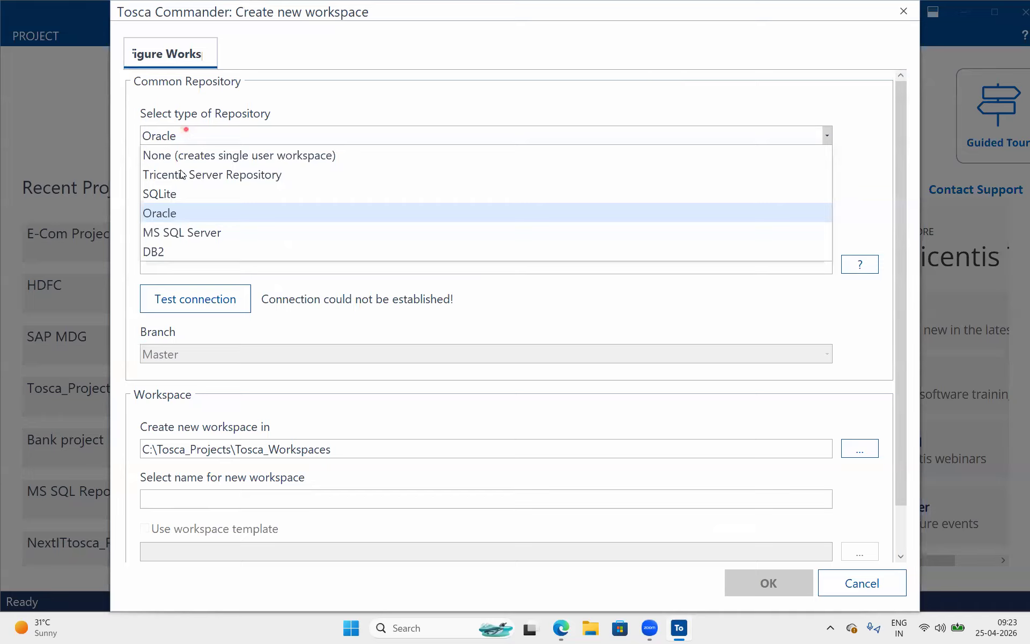
click(435, 73)
key(alt+Tab)
drag(371, 306, 489, 305)
click(360, 315)
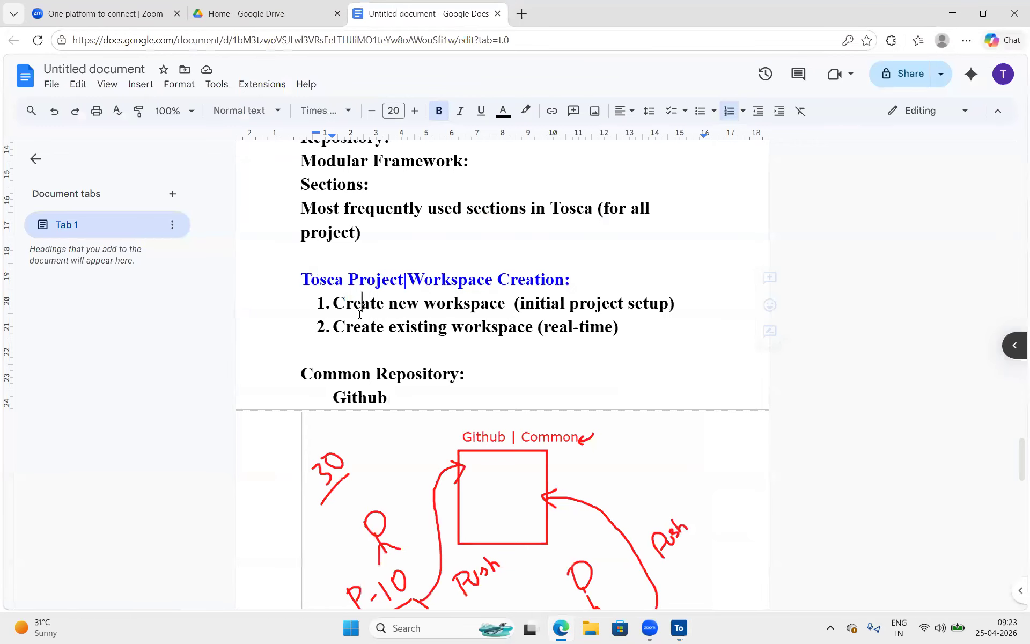
- Switch to Tosca Commander, set the repository type to SQLite and turn off the use of an existing repository
key(alt+Tab)
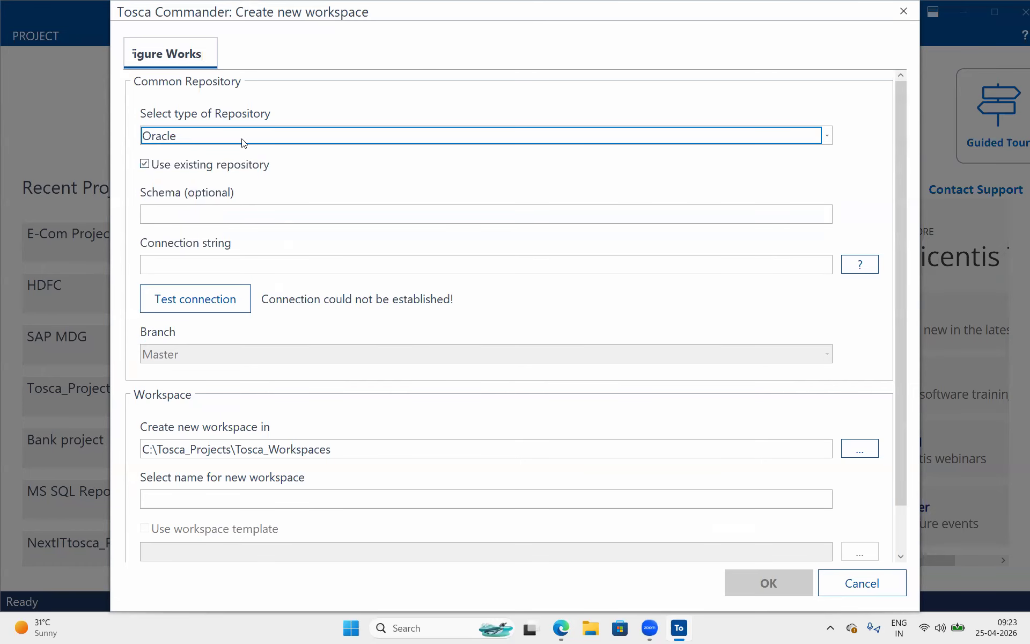
click(198, 137)
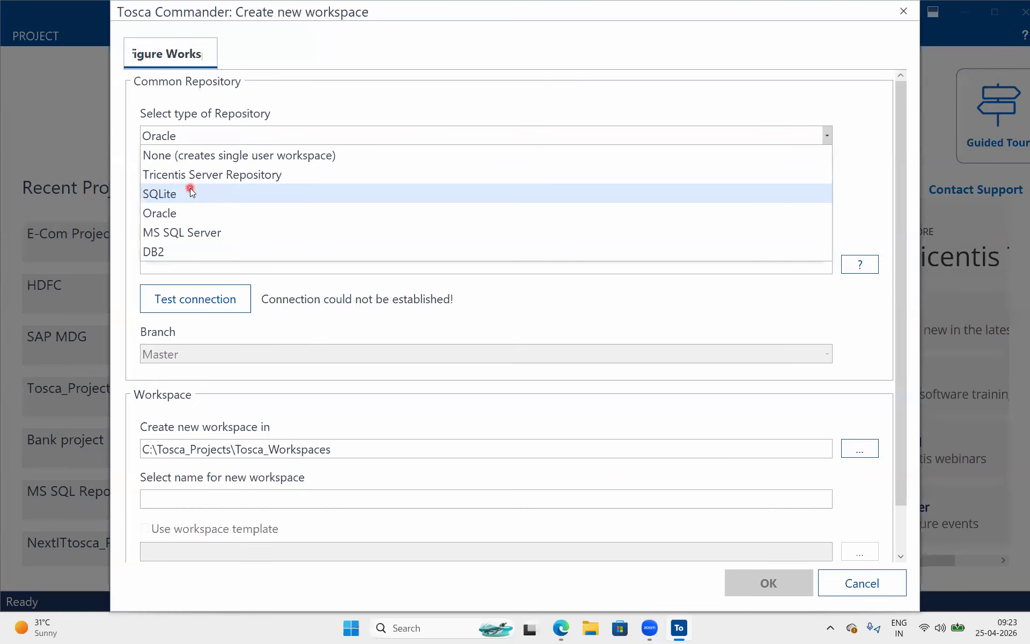
click(192, 193)
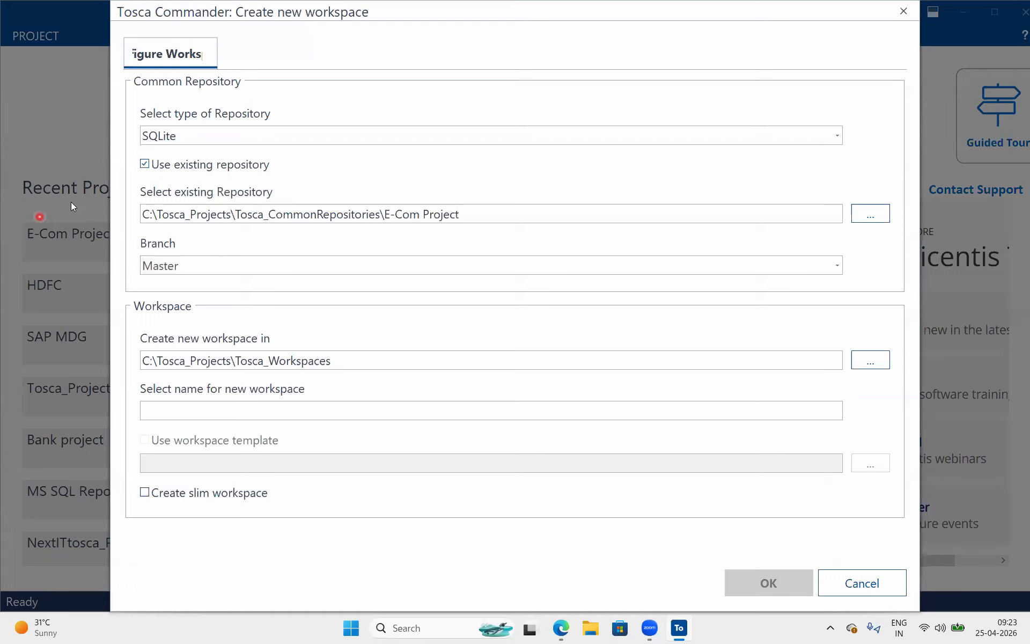
drag(133, 149, 273, 180)
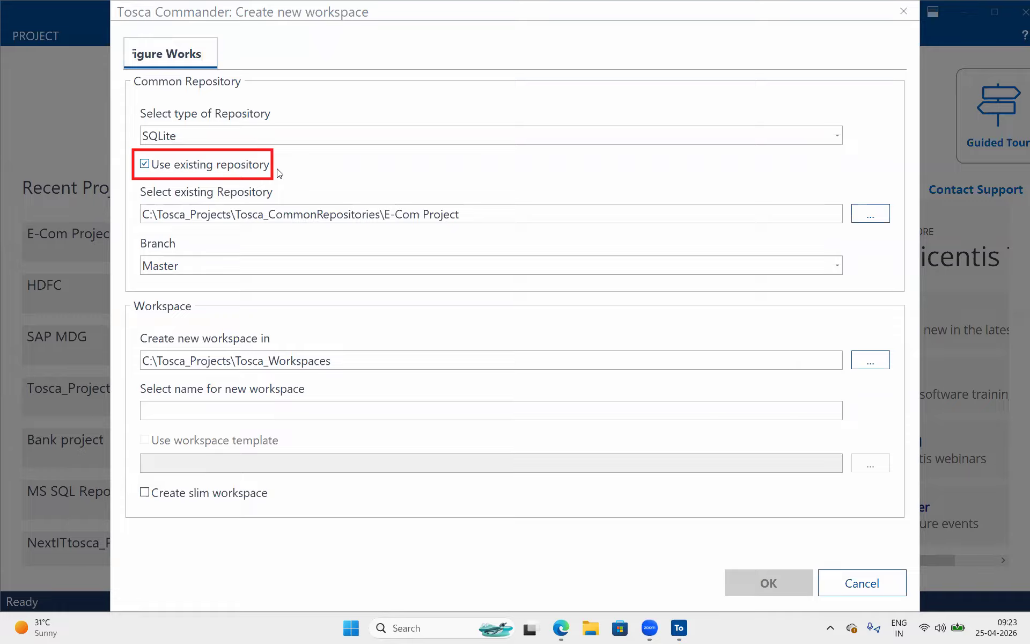
click(145, 164)
click(145, 164)
click(145, 165)
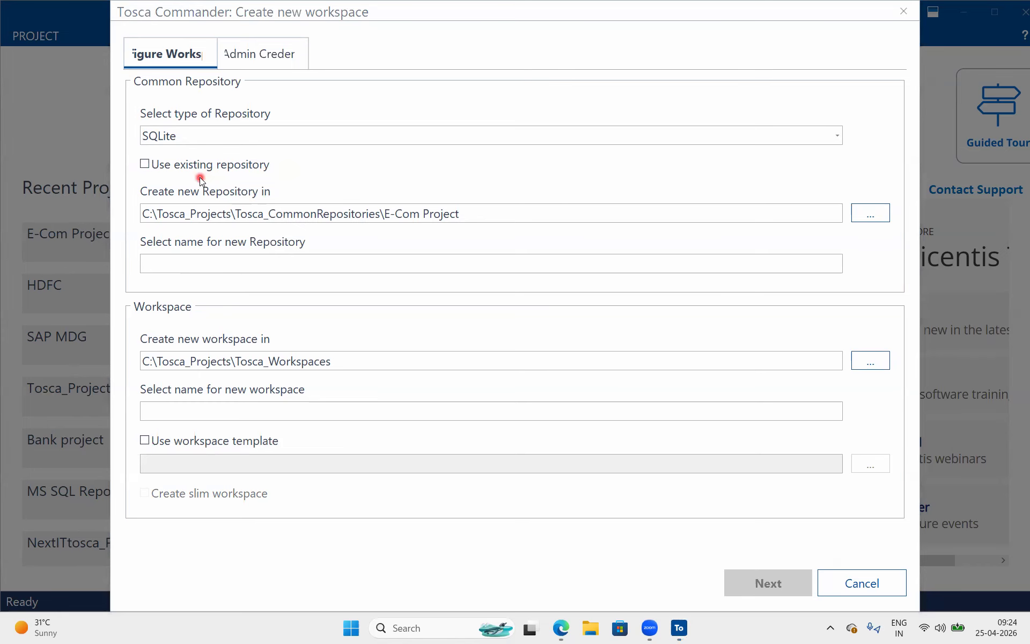
- Shorten the new repository's location to C:\Tosca_Projects\Tosca_CommonRepositories\ by removing the E-Com Project folder
click(548, 215)
shift+click(386, 209)
key(BackSpace)
drag(387, 215, 156, 214)
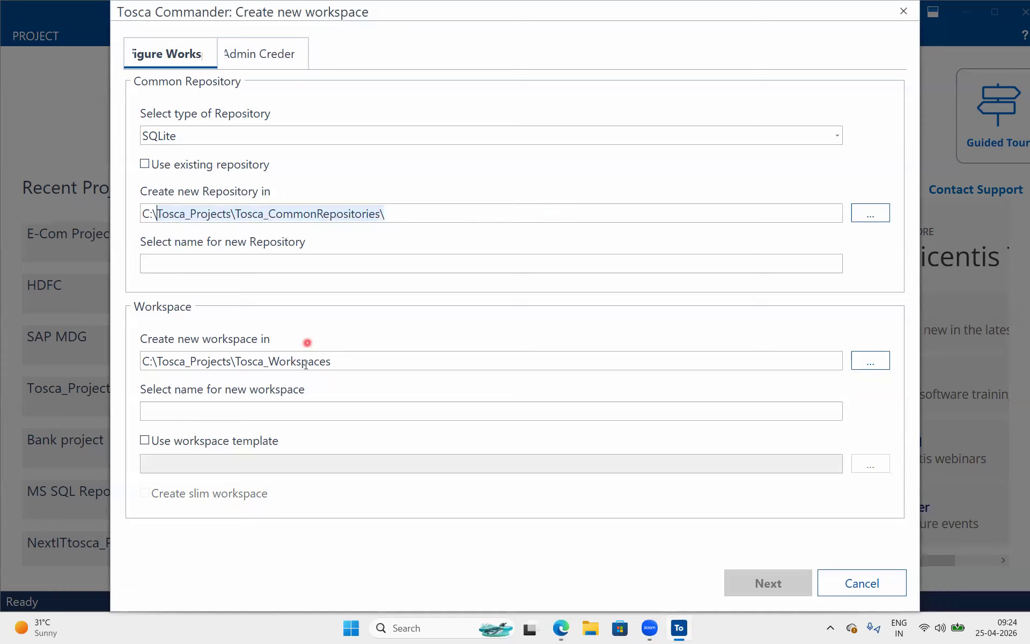
click(327, 361)
- Name the new repository and workspace April252026 and enable the Standard.tsu workspace template
click(283, 265)
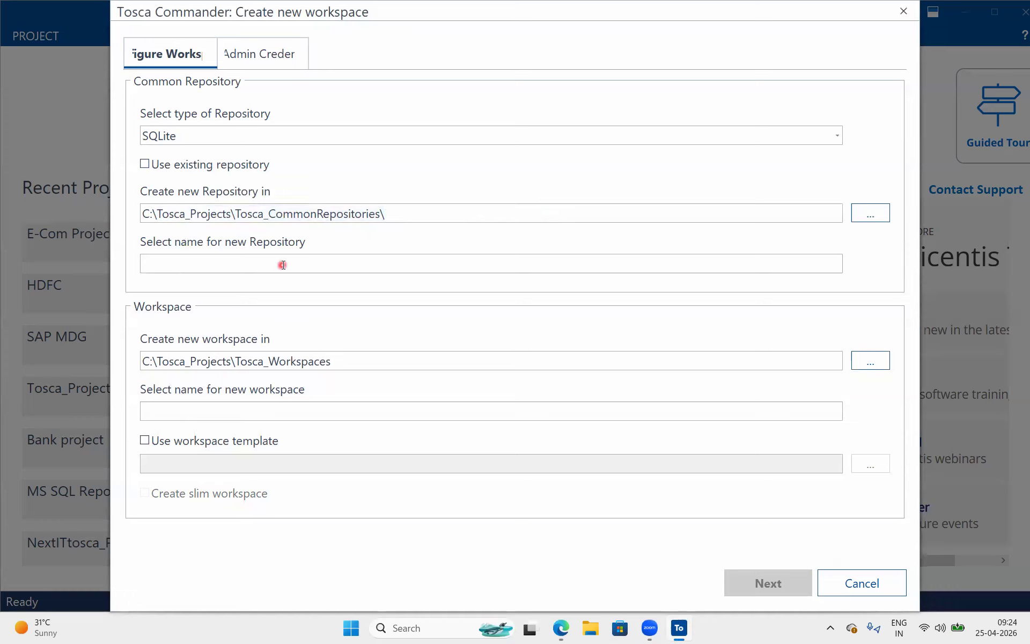
text(April2)
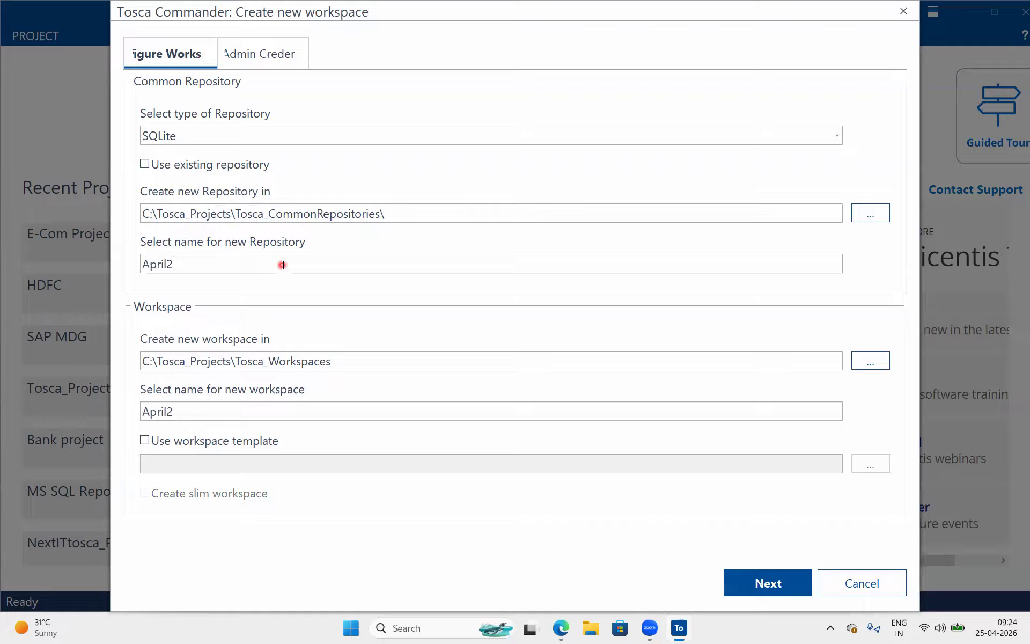
text(52026)
click(145, 441)
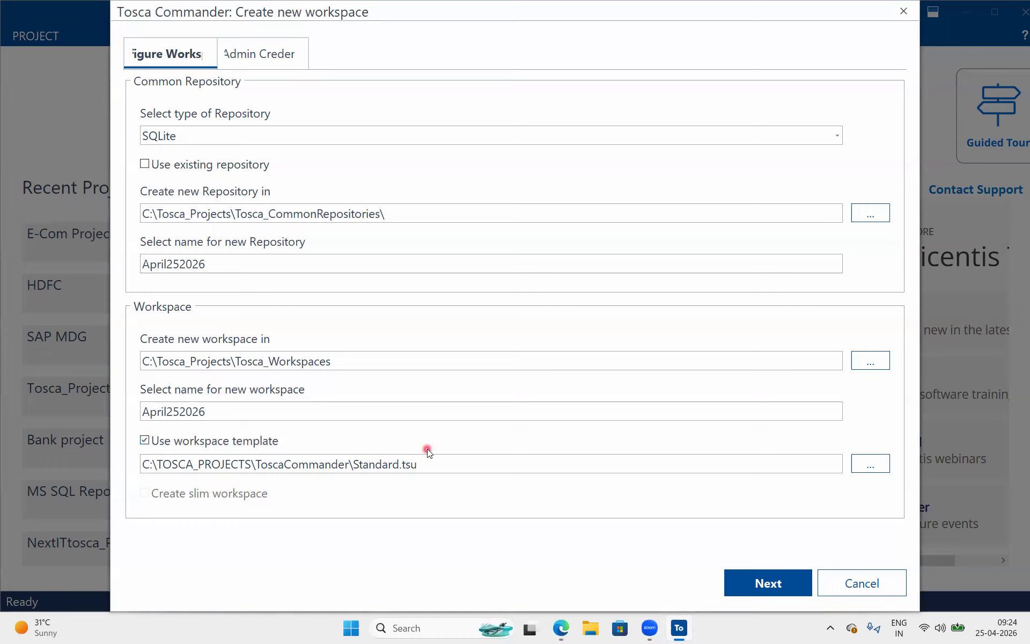
drag(429, 465, 143, 464)
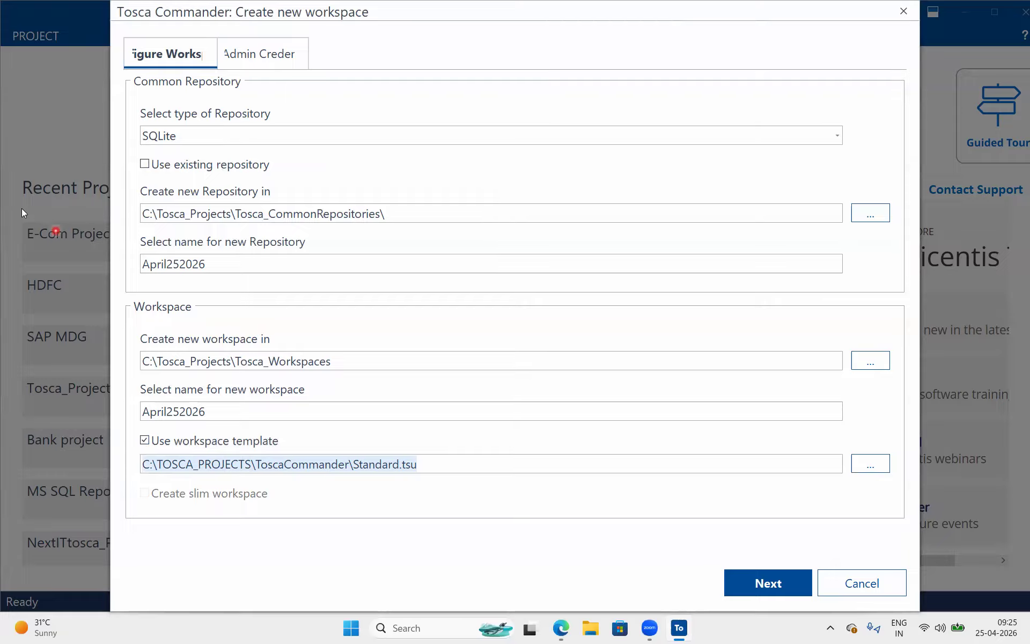
- Annotate the workspace configuration form with a large red brace and marks beside its options, and remove the markings
drag(461, 81, 498, 175)
drag(484, 331, 481, 460)
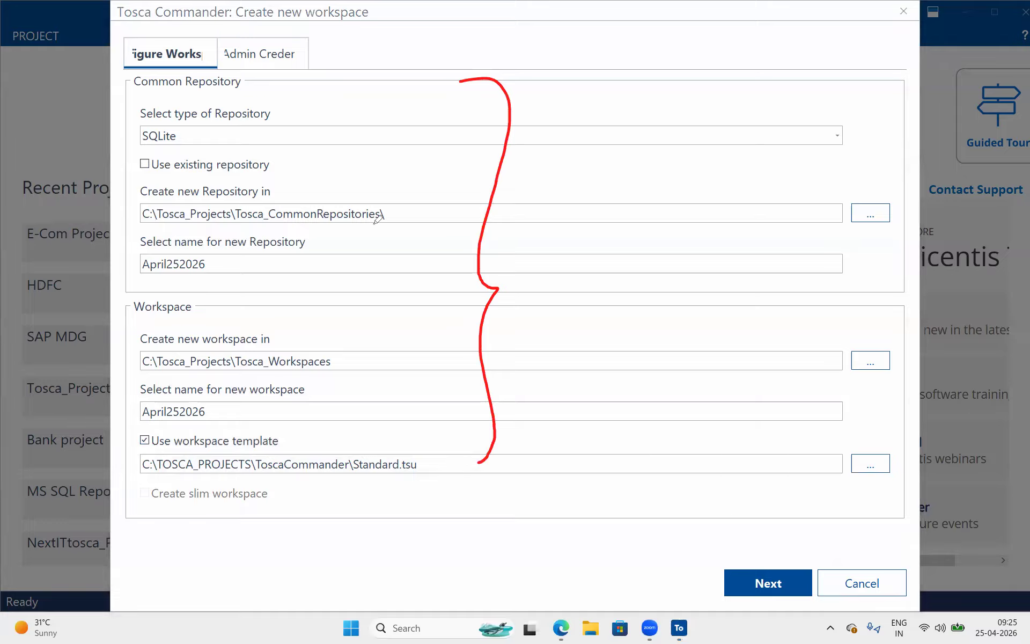
click(387, 171)
mouse_move(172, 66)
mouse_down()
mouse_move(266, 86)
mouse_move(131, 72)
mouse_up()
drag(189, 137, 230, 120)
drag(203, 307, 242, 284)
click(266, 447)
drag(219, 418, 255, 390)
drag(267, 448, 295, 418)
key(ctrl+z)
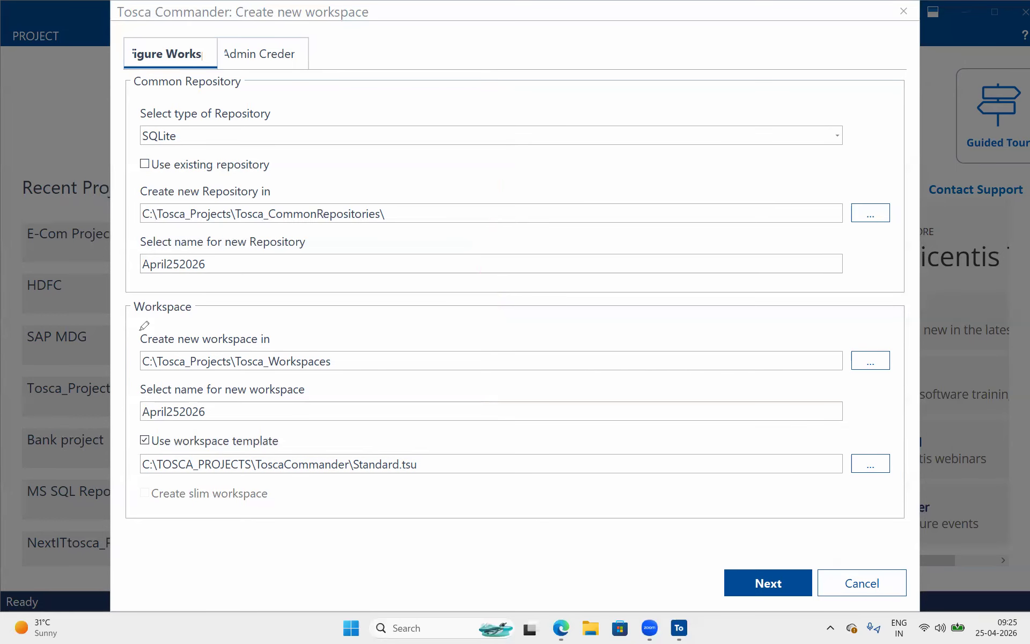
- Continue to the admin credentials, enter and confirm the Admin account's password, and create the workspace
click(760, 586)
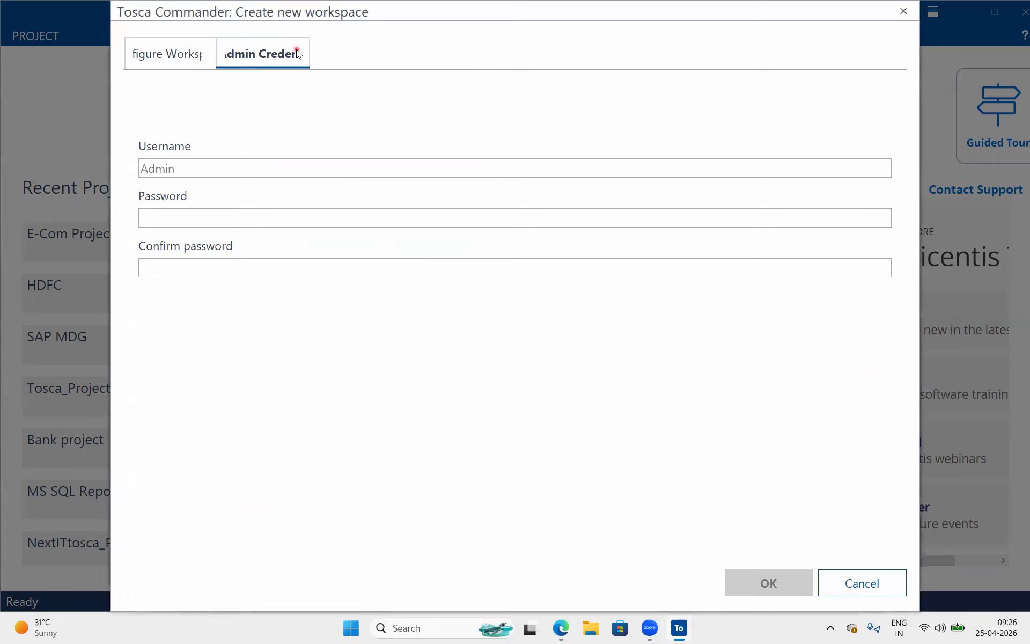
click(196, 170)
click(213, 215)
click(183, 165)
click(184, 215)
click(185, 216)
text(*************)
key(Tab)
text(*******)
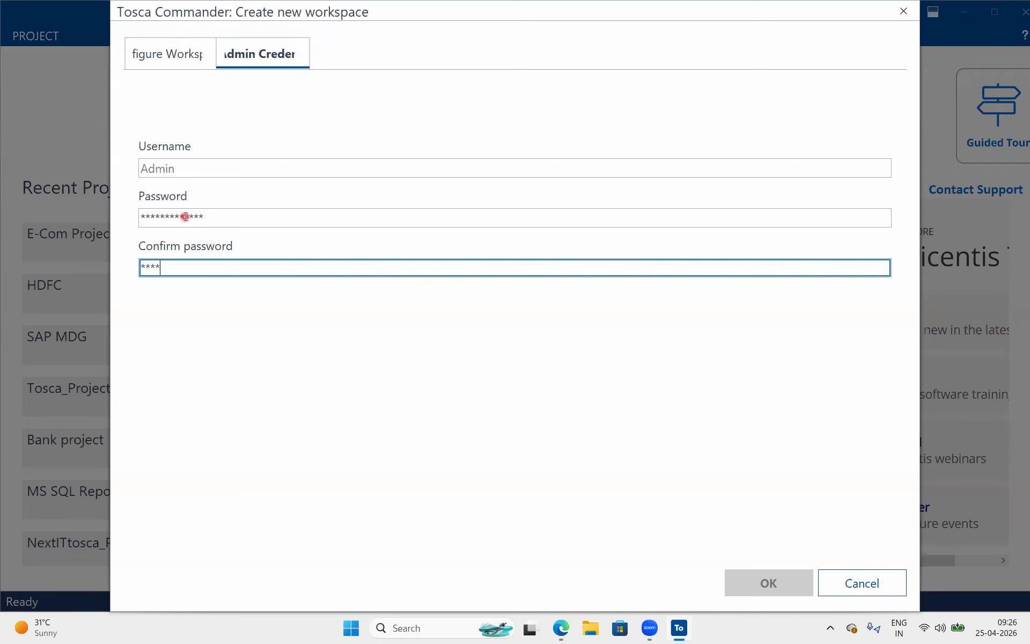
text(******)
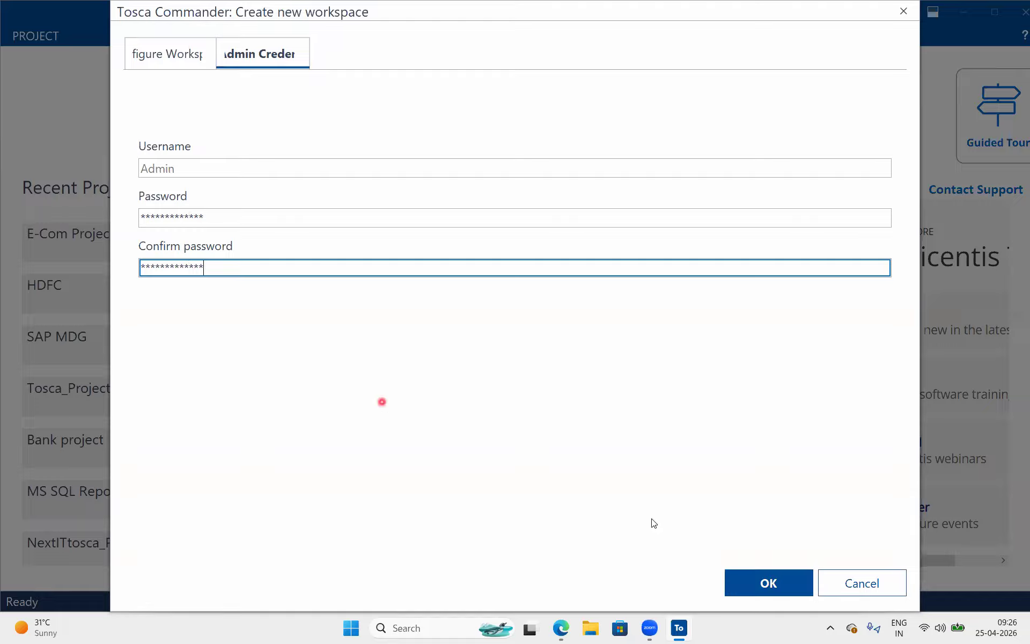
click(764, 589)
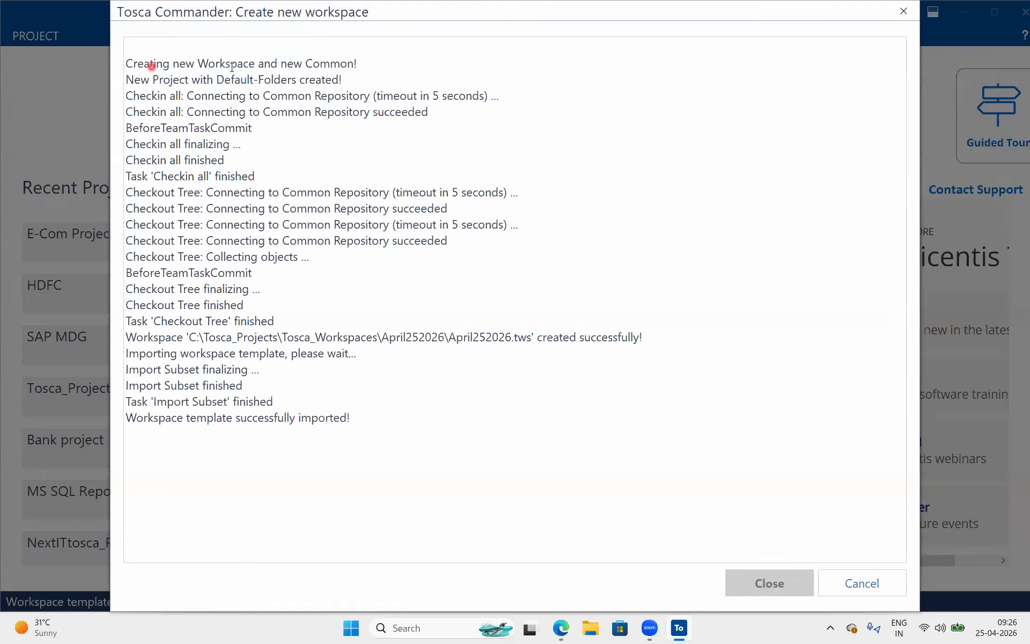
drag(152, 68, 337, 68)
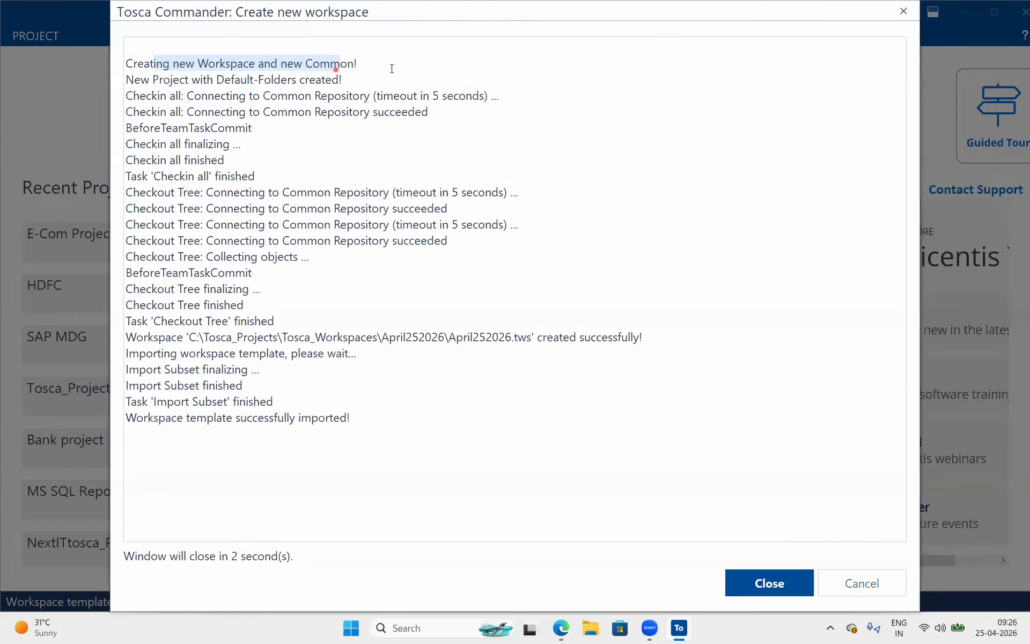
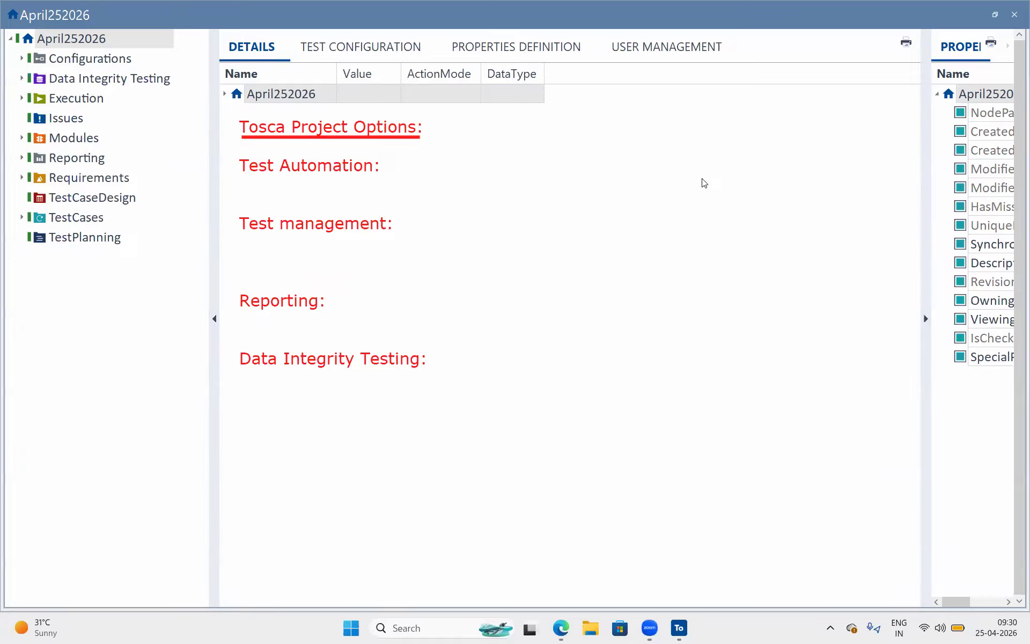
- Stamp green check marks beside the Test Automation, Test management, Reporting and Data Integrity Testing headings, and undo them
click(392, 168)
click(404, 222)
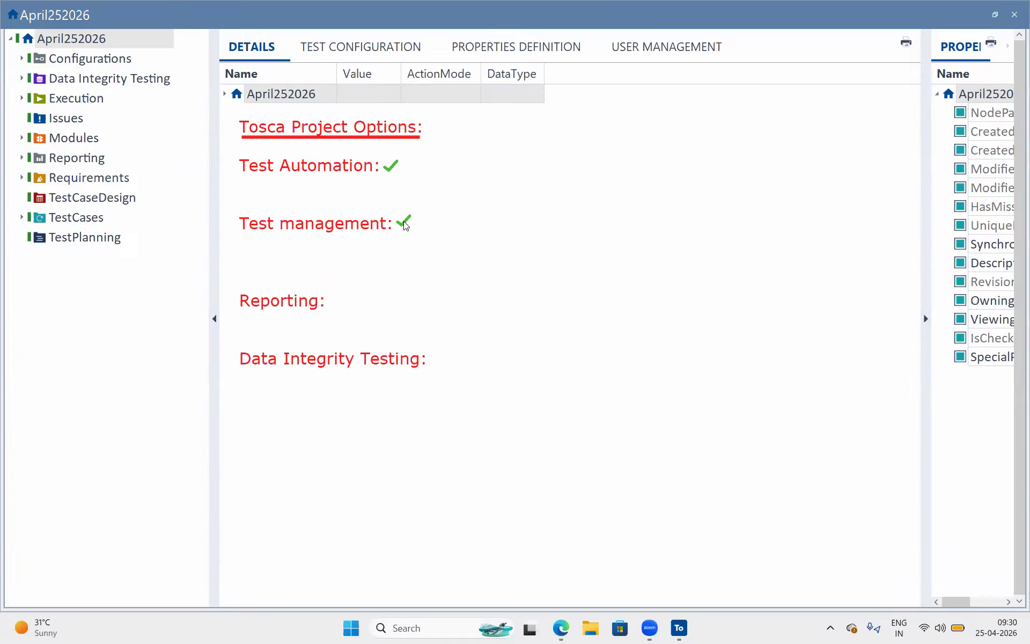
click(327, 310)
click(445, 362)
key(ctrl+z)
key(ctrl+z)
key(ctrl+z)
- Add the blue annotation "Module, Test case, Execution, Test case Design" beside Test Automation, widening its text box to fit one line
double_click(390, 166)
text(Module, )
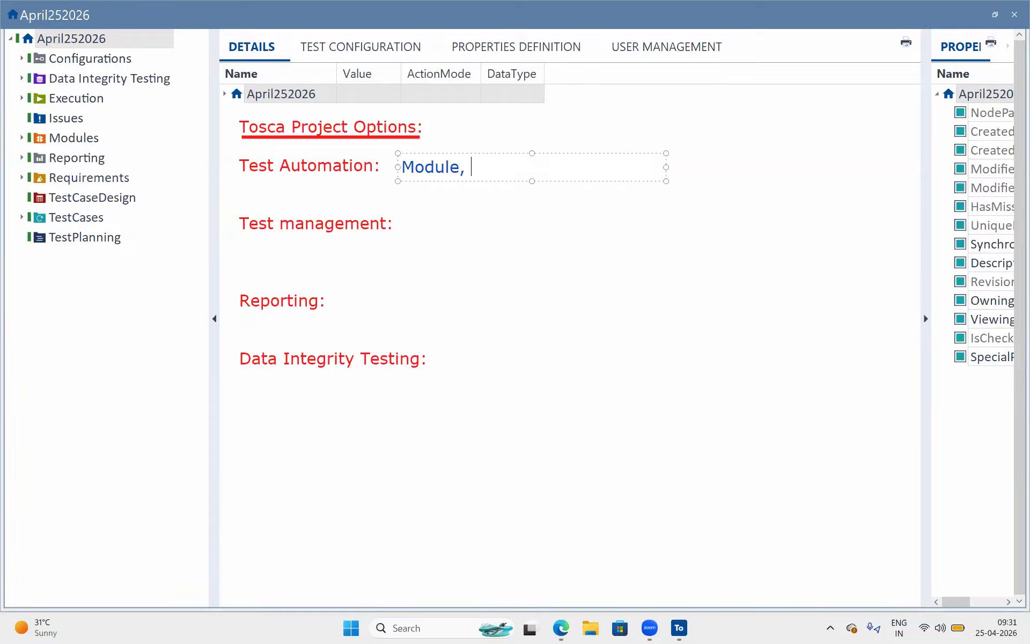
text(Test case, Exec)
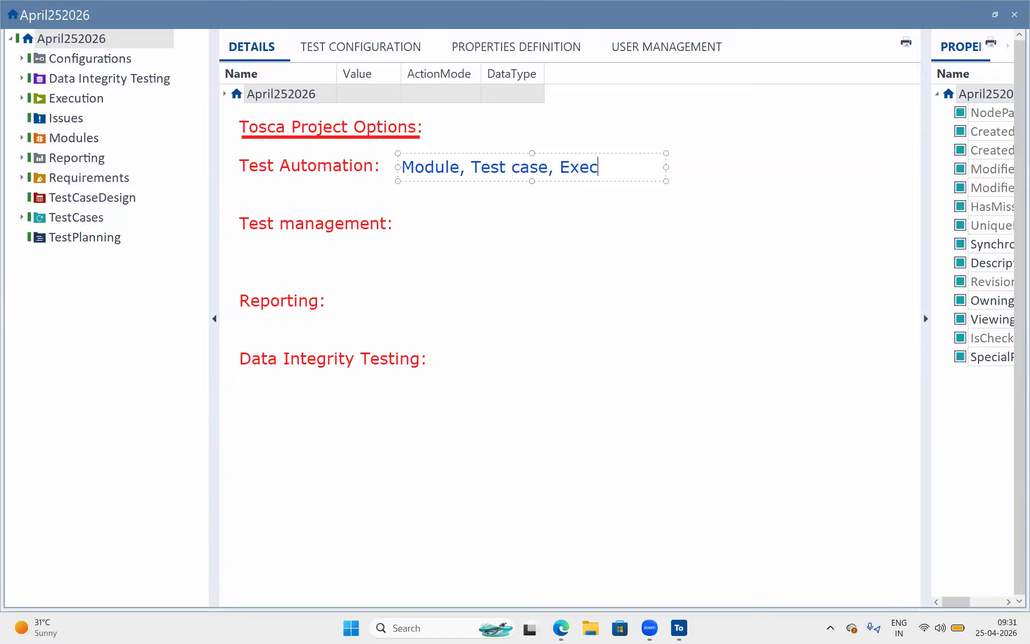
text(ution, Tes)
text(t cas)
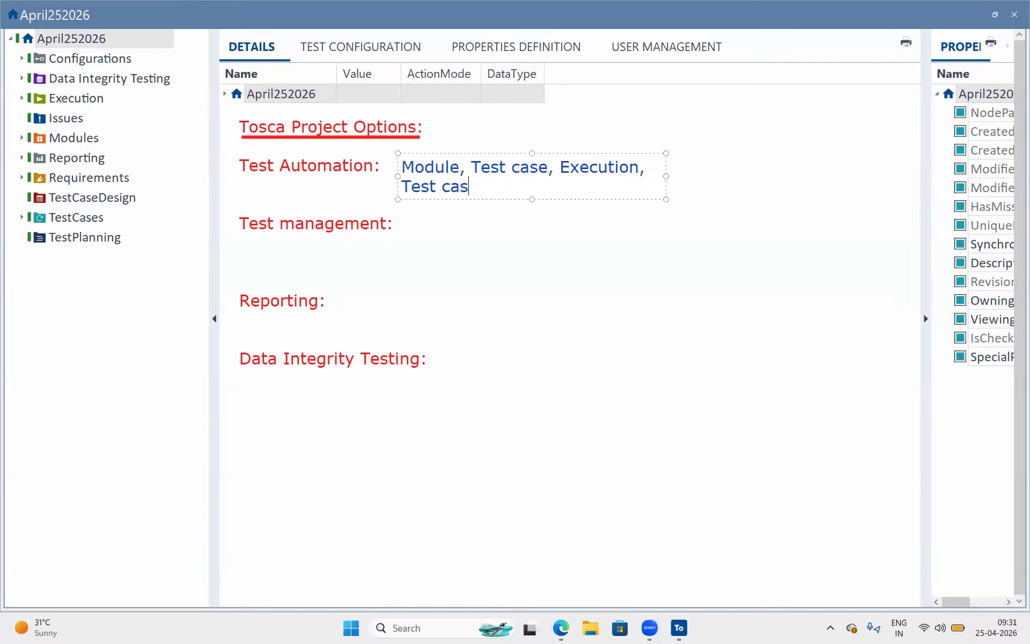
text(e Design)
drag(668, 173, 853, 173)
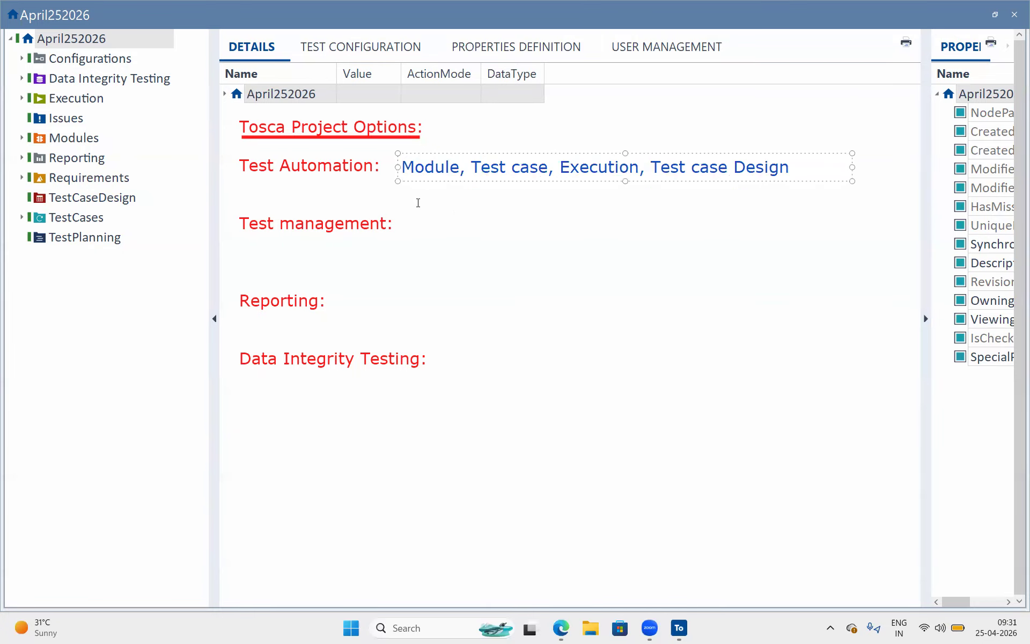
- Add the blue annotation "Configuration section (global variable)" below Test Automation, widening its text box to fit one line
click(271, 191)
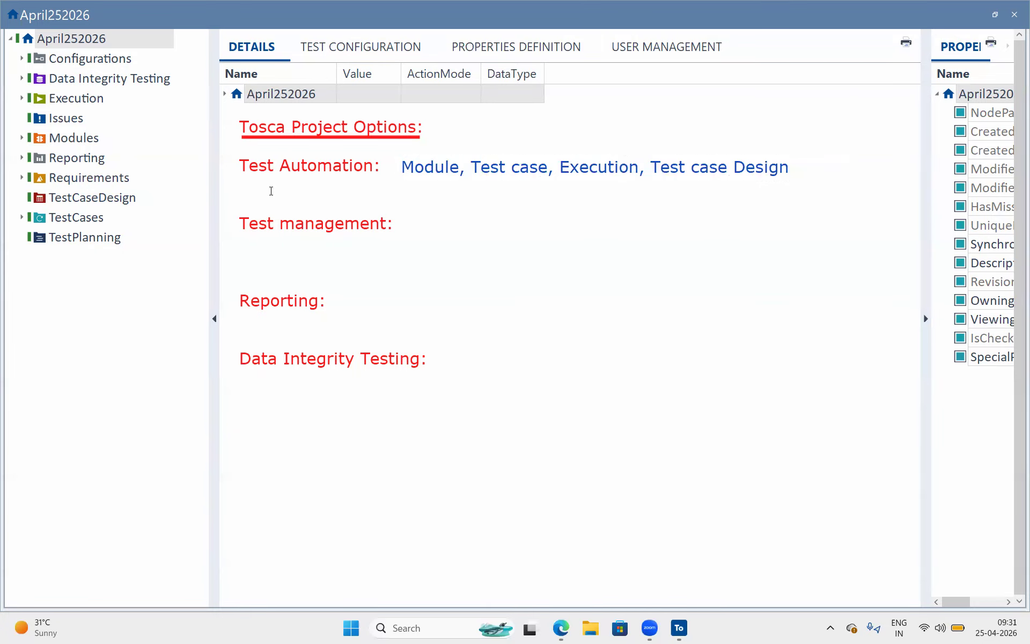
text(Configuration )
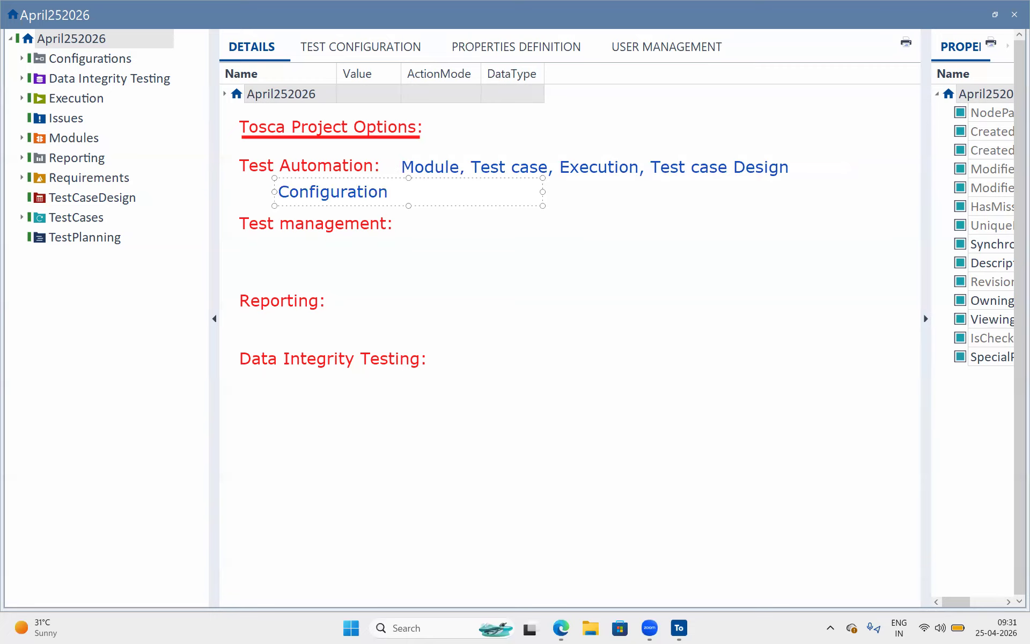
text(t)
key(BackSpace)
text(section   (global )
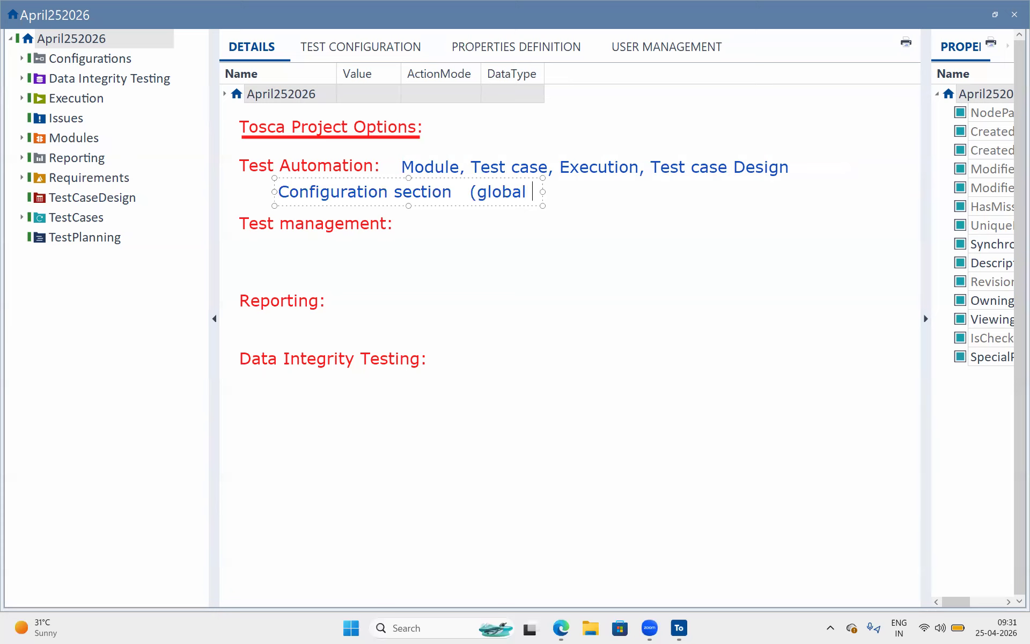
text(variable))
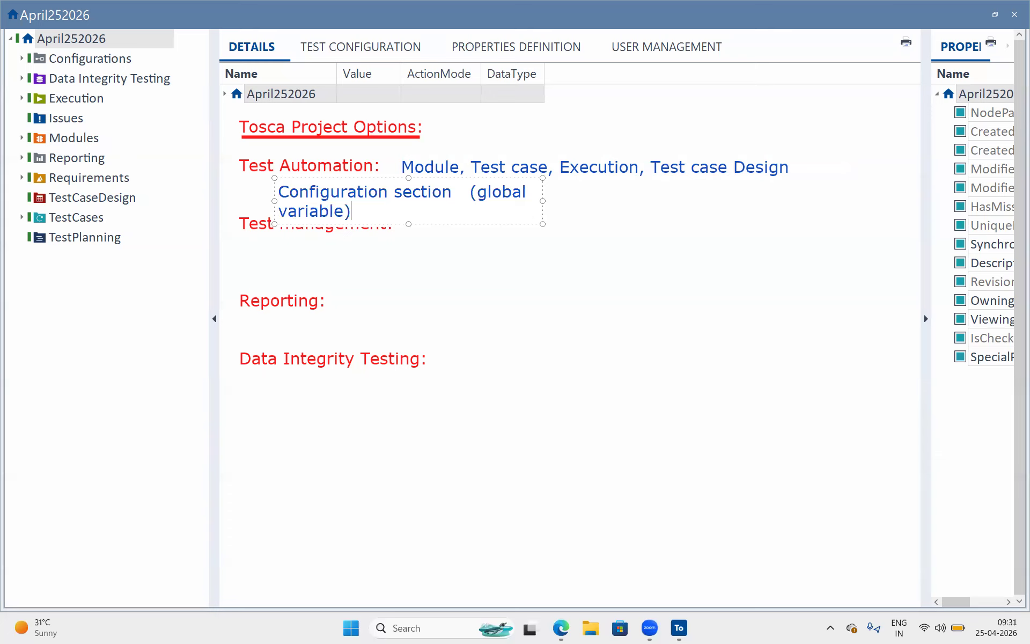
drag(544, 191, 697, 190)
drag(622, 191, 299, 194)
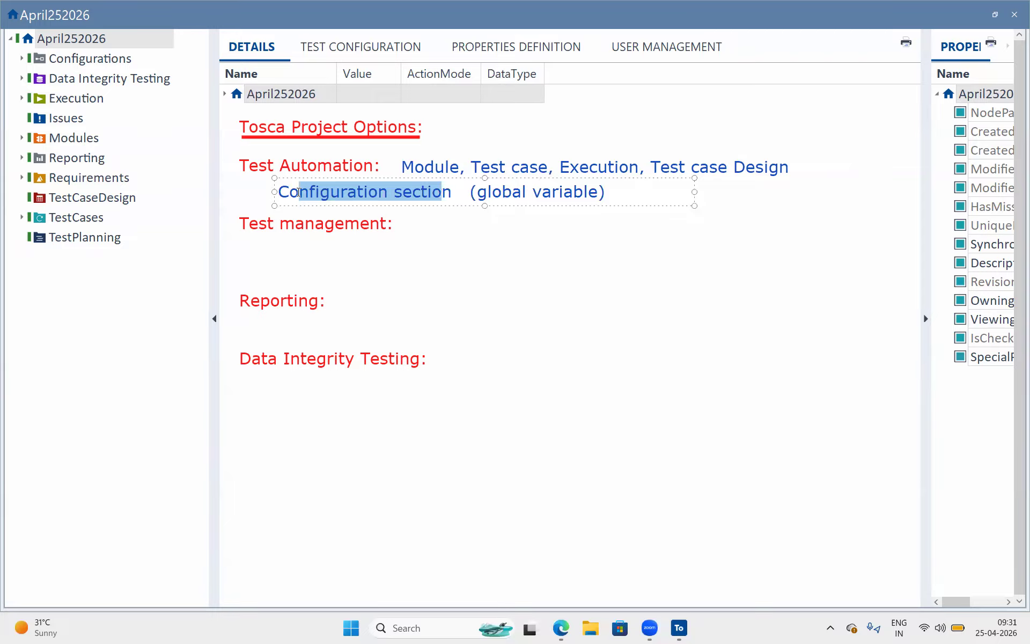
key(Left)
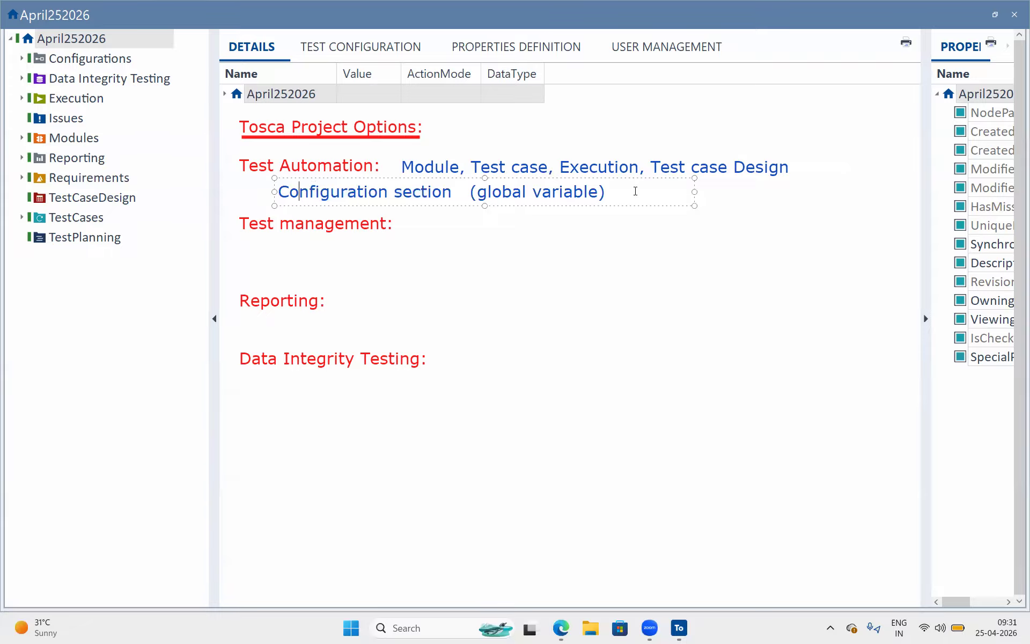
click(704, 178)
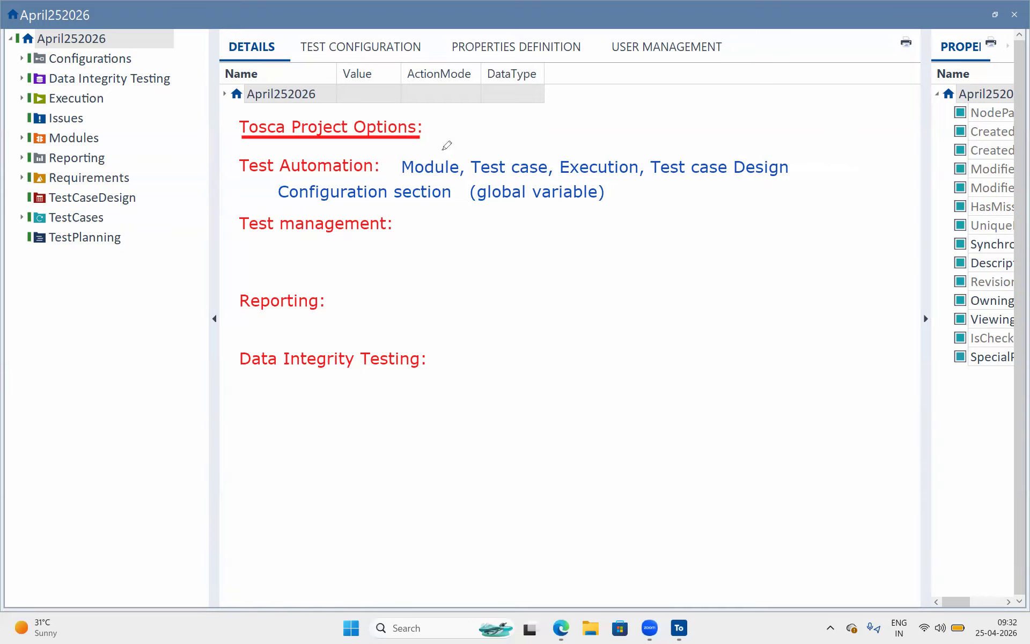
- Mark the Module, Test case, Execution, Test case Design and Configuration section notes with temporary pen strokes
drag(443, 149, 470, 131)
drag(491, 155, 537, 122)
drag(581, 152, 621, 134)
drag(684, 145, 720, 125)
mouse_move(374, 178)
mouse_down()
mouse_move(379, 185)
mouse_move(399, 149)
mouse_up()
- Draw red rectangles around Configurations, Execution, Modules, TestCaseDesign and TestCases in the project tree
drag(12, 50, 149, 66)
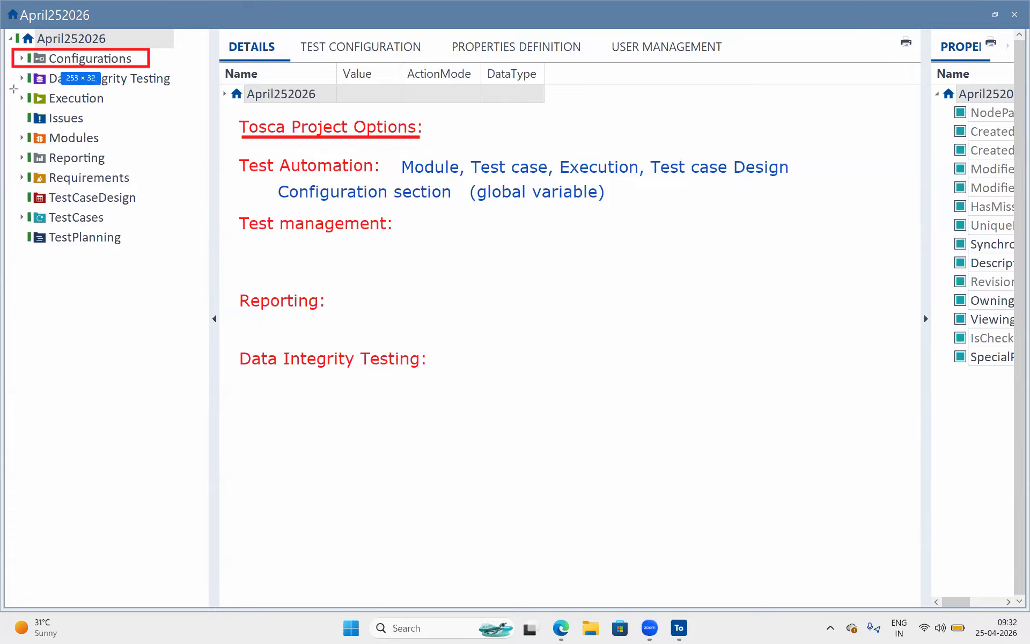
drag(13, 89, 124, 107)
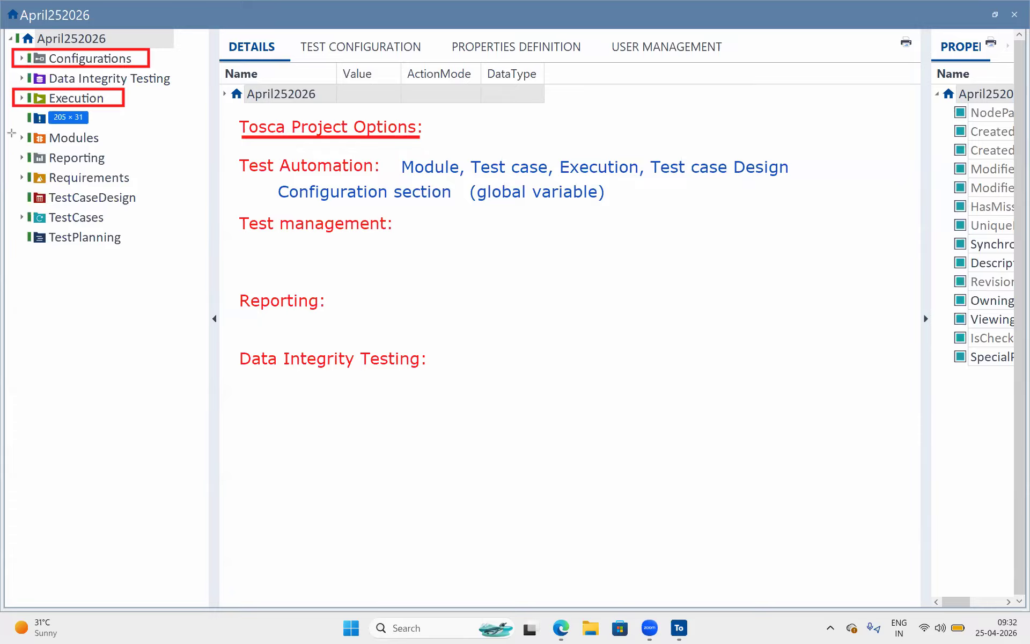
mouse_move(11, 127)
mouse_down()
mouse_move(144, 150)
mouse_move(134, 149)
mouse_up()
mouse_move(15, 172)
mouse_down()
mouse_move(15, 192)
mouse_move(160, 180)
mouse_move(145, 207)
mouse_up()
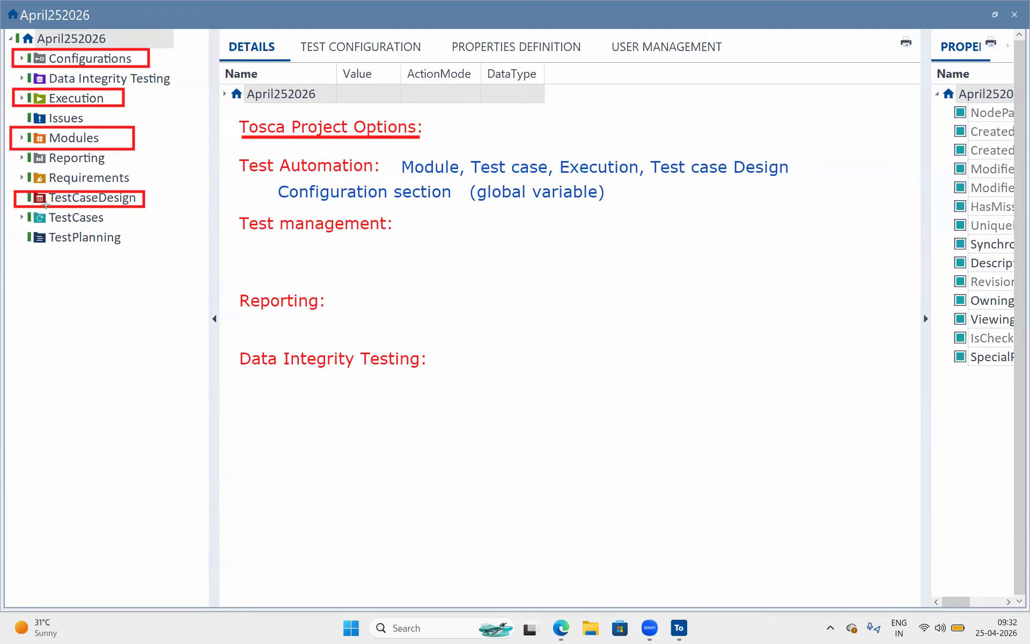
drag(15, 207, 129, 229)
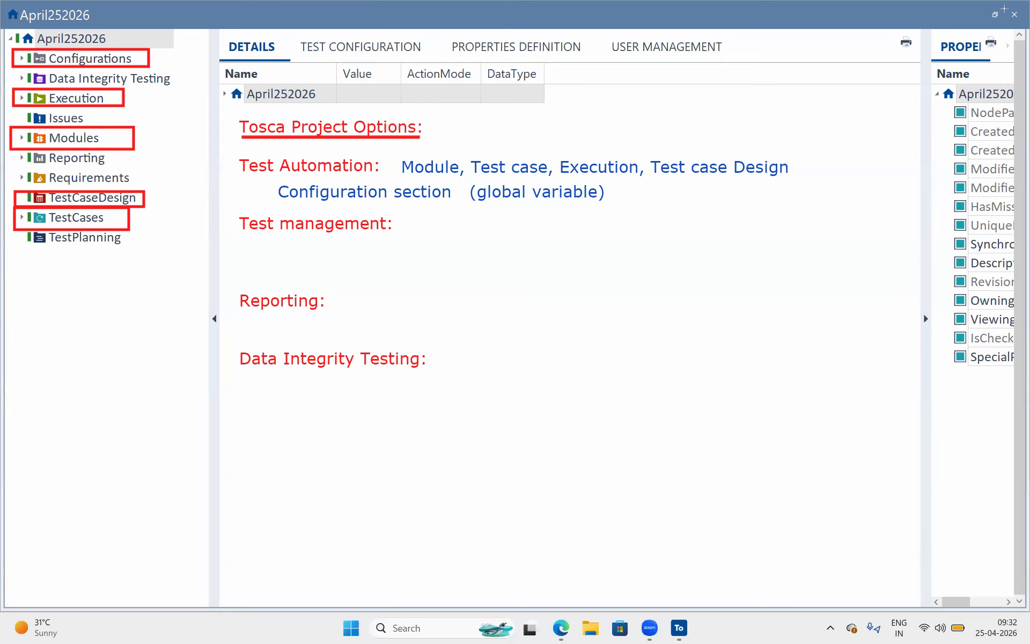
click(824, 158)
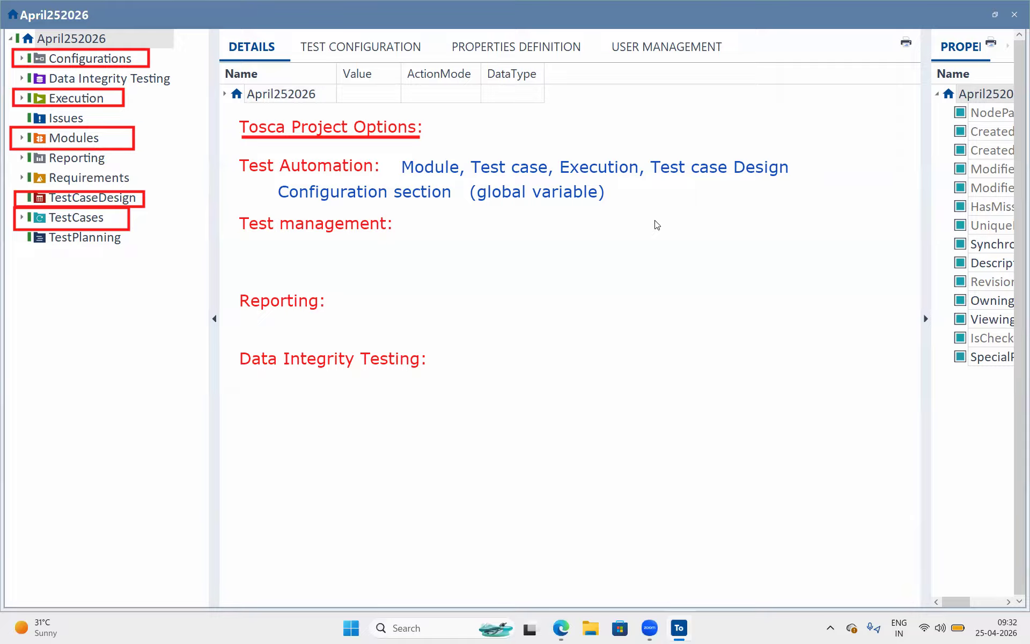
- Add the magenta annotation "No one using this option" beside the Test management heading
click(677, 259)
click(398, 225)
text(No on)
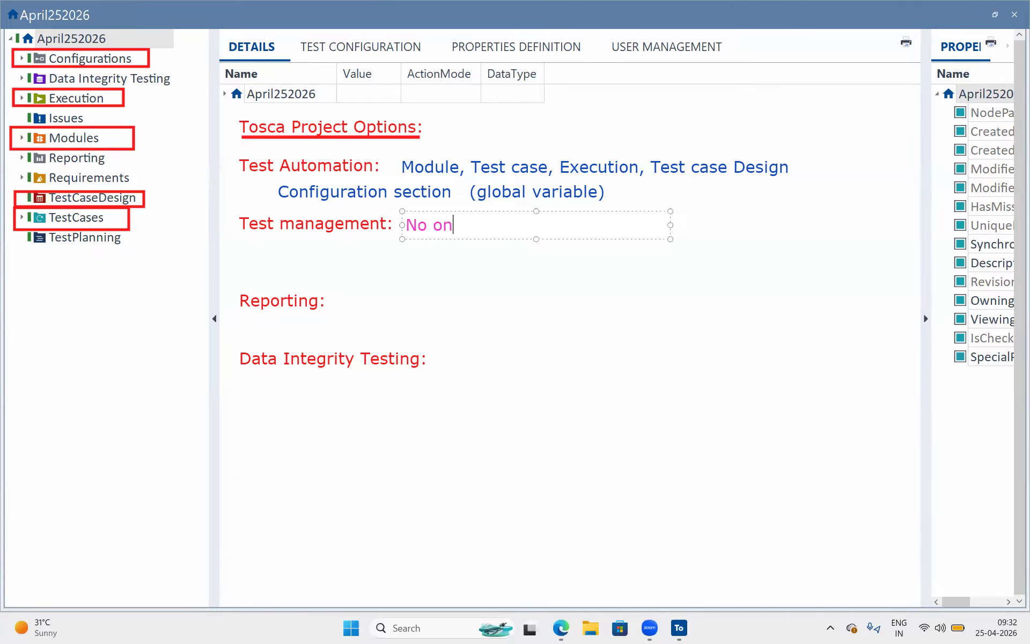
text(e using this option)
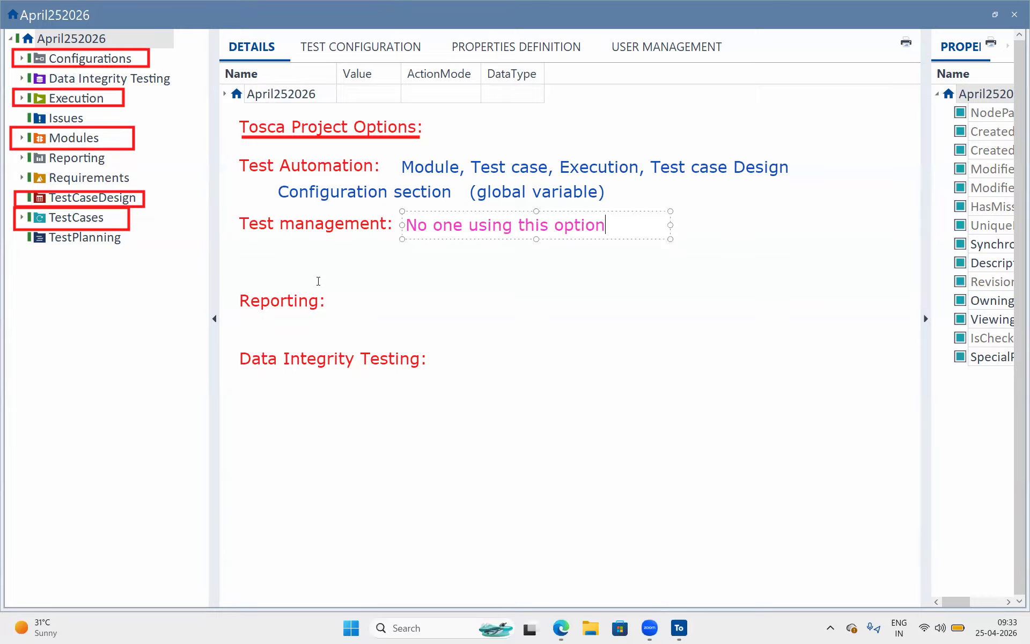
key(Escape)
click(702, 141)
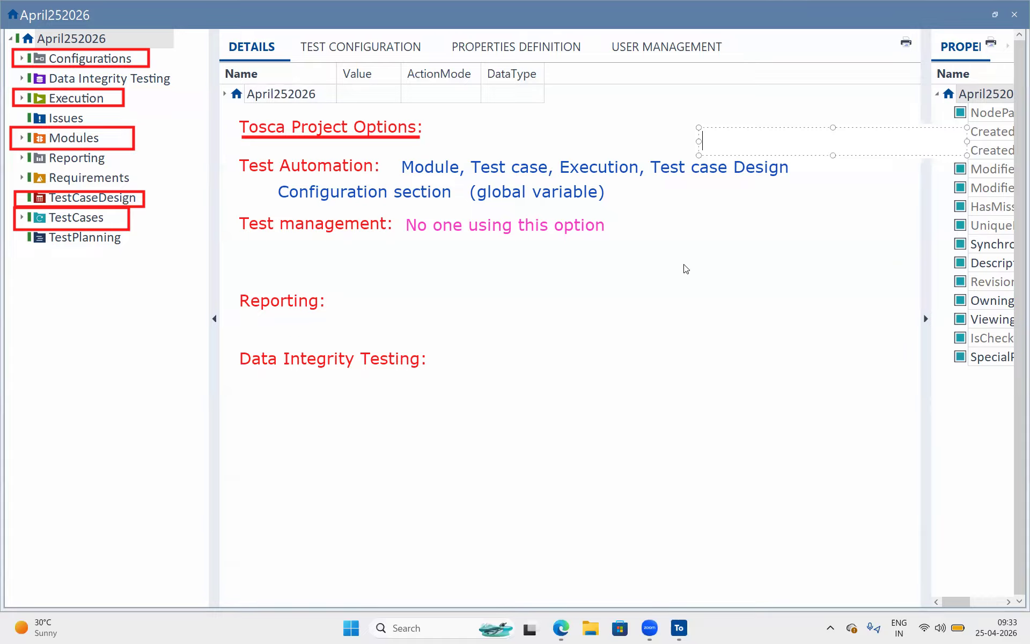
- Add a two-line purple annotation below Test management reading "Requirment" and "Issues, Test Planning"
click(281, 243)
text(Requi)
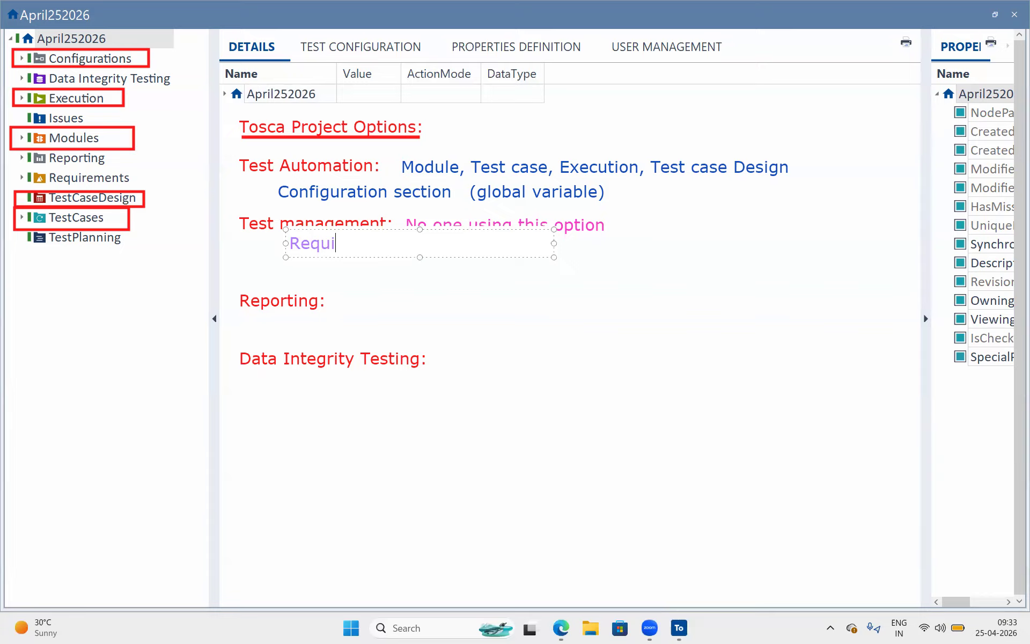
text(rment)
key(Return)
text(S)
key(BackSpace)
text(Issue)
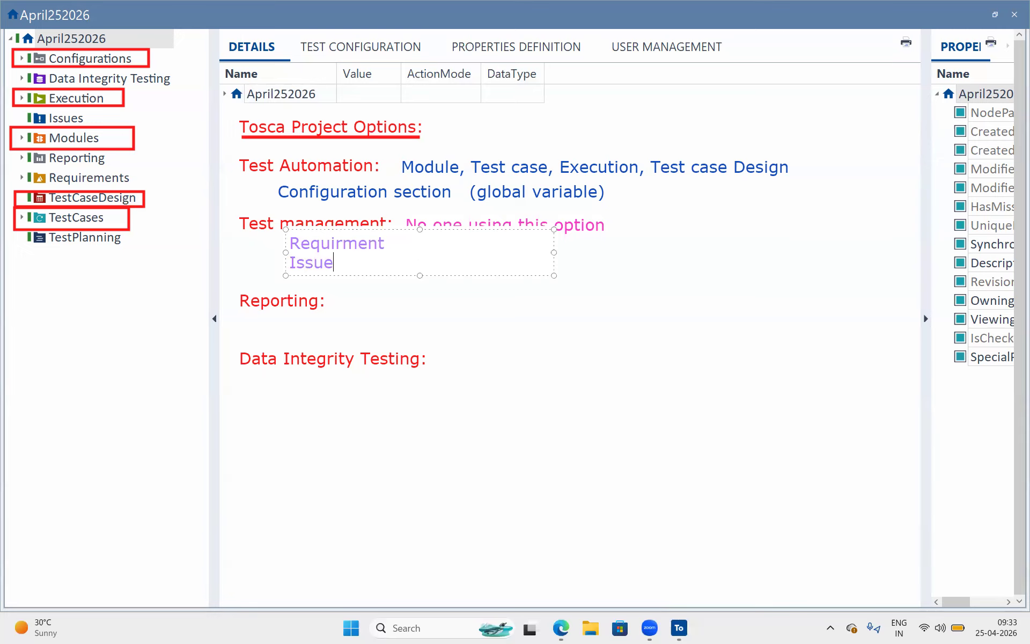
text(s,  Test Planning)
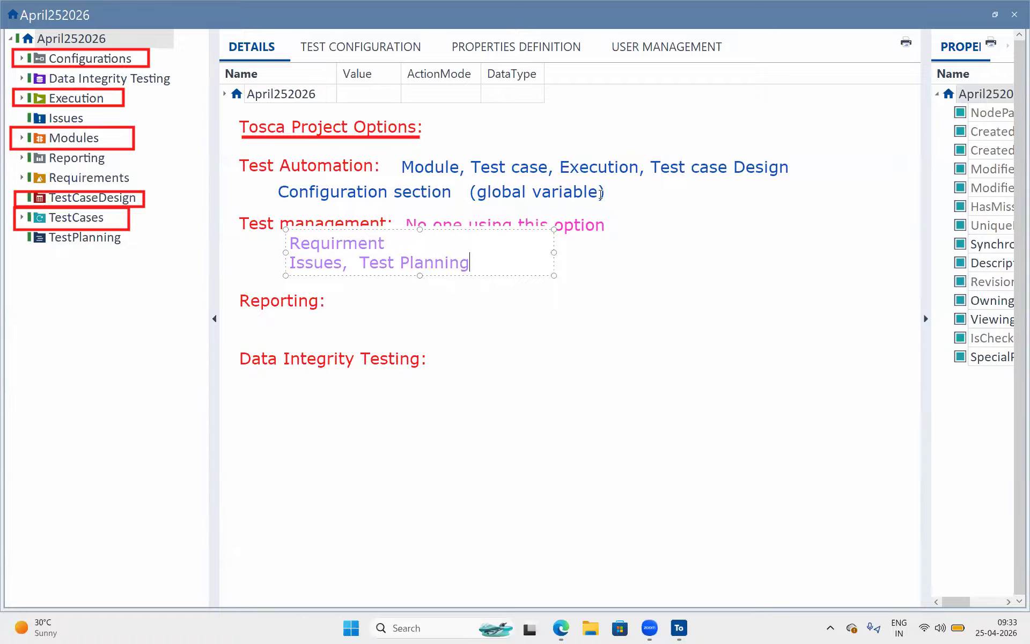
key(Escape)
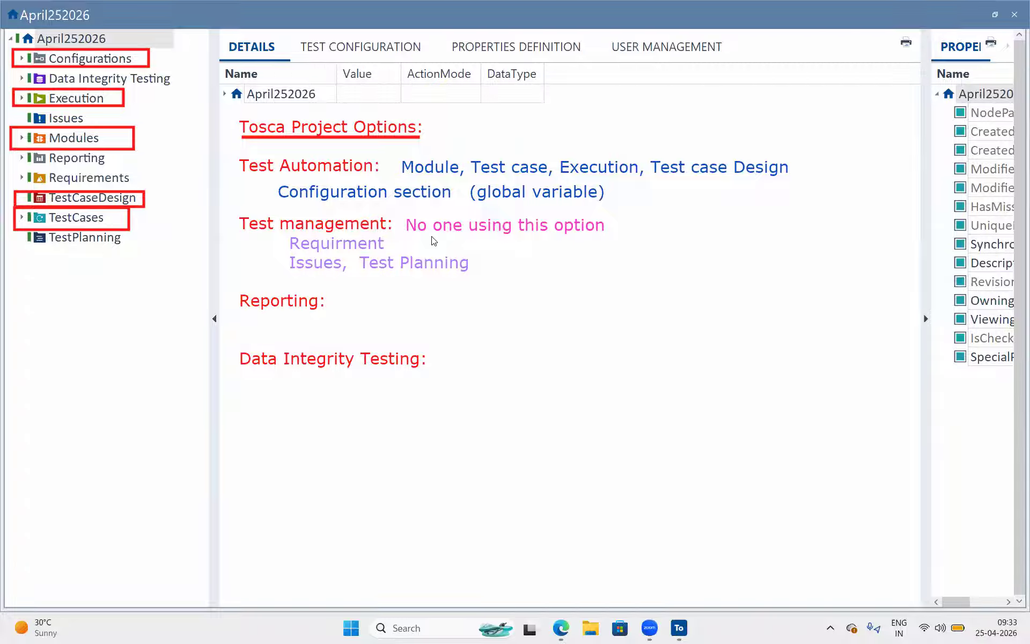
- Stamp red cross marks beside the "No one using this option", "Requirment" and "Issues, Test Planning" notes
click(615, 228)
key(ctrl+z)
click(613, 226)
click(486, 255)
click(428, 245)
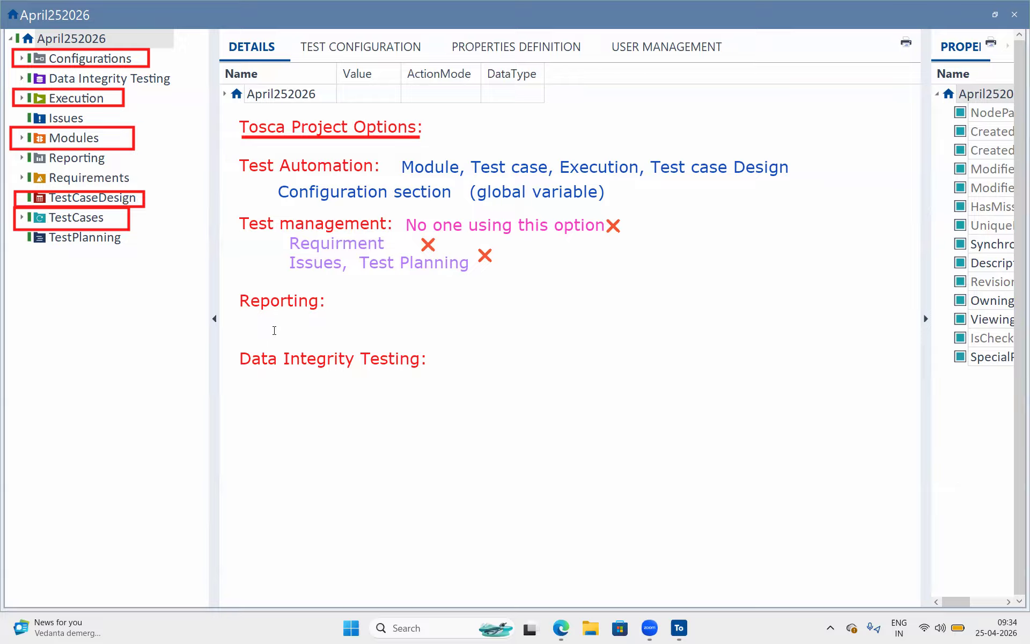
- Add the green annotation "Reporting --> default tosca 4 report formats" below Reporting, widening its text box to fit one line
text(Reporting --> de)
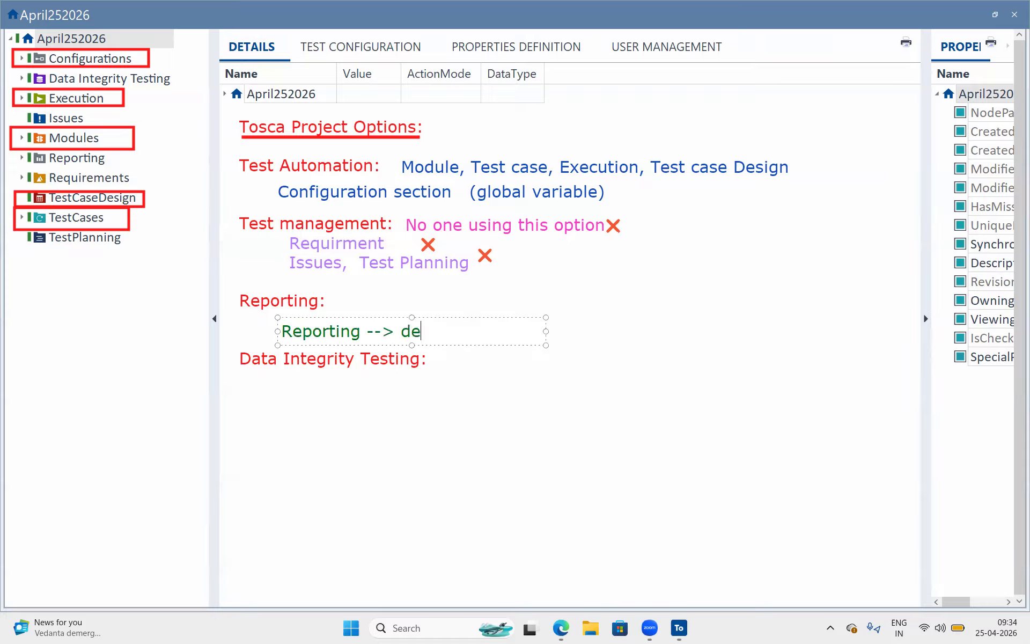
text(fault tosca 5)
key(BackSpace)
text(4 report )
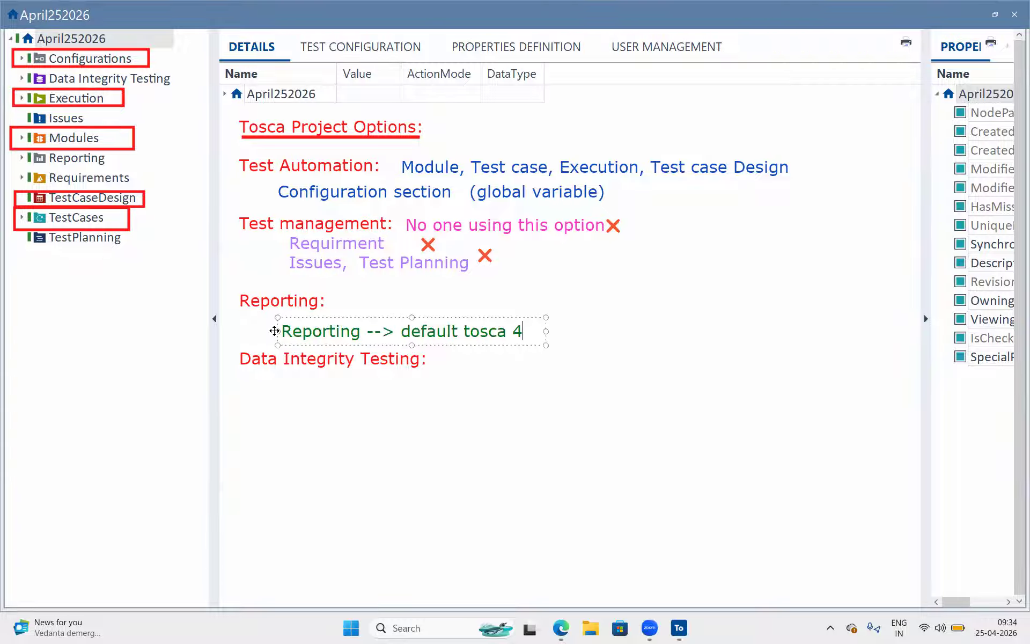
text(formats)
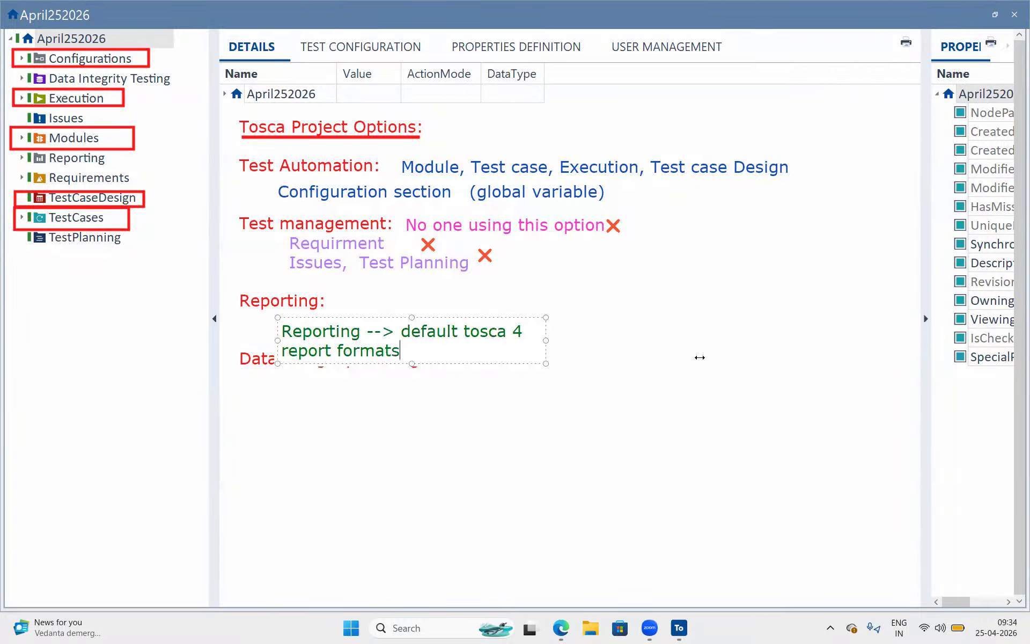
drag(546, 340, 843, 340)
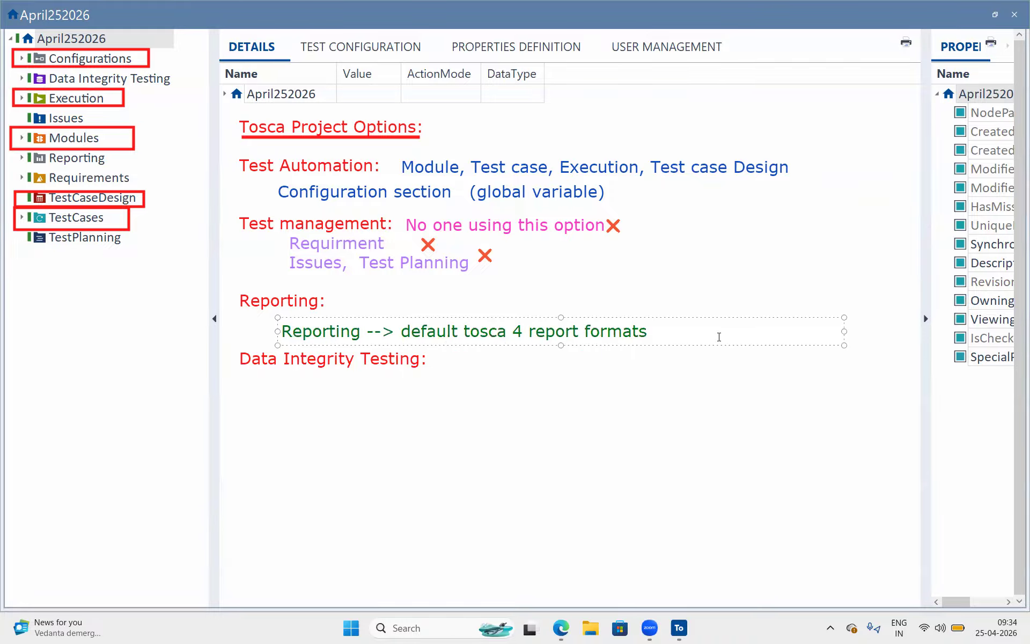
- Add the second line "customize report (One time activity)" to the green Reporting note and move the note up clear of Data Integrity Testing
key(Return)
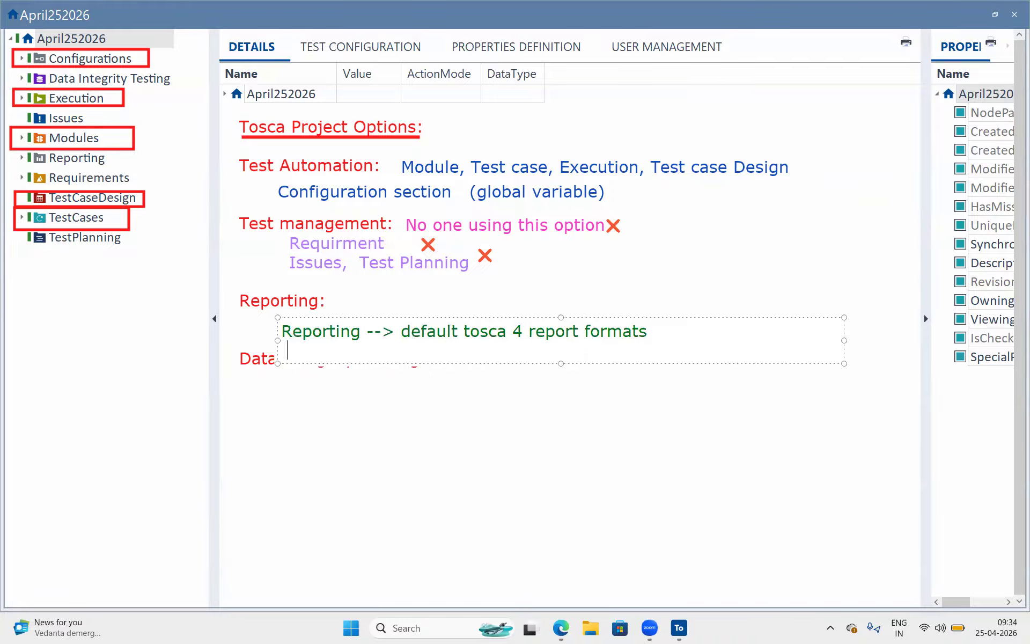
text(customize )
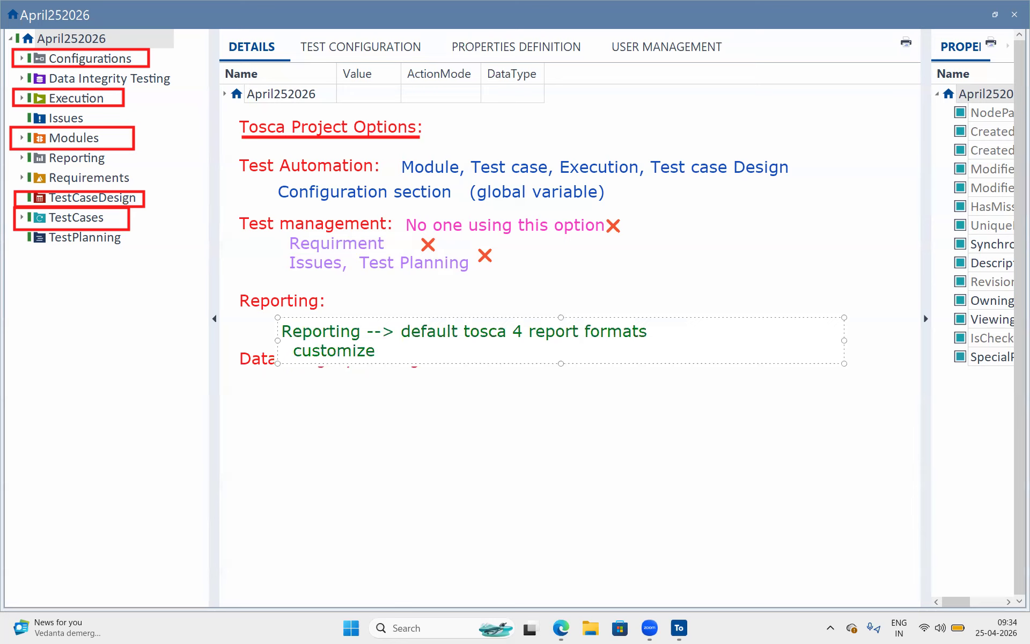
text(report)
drag(566, 314, 568, 301)
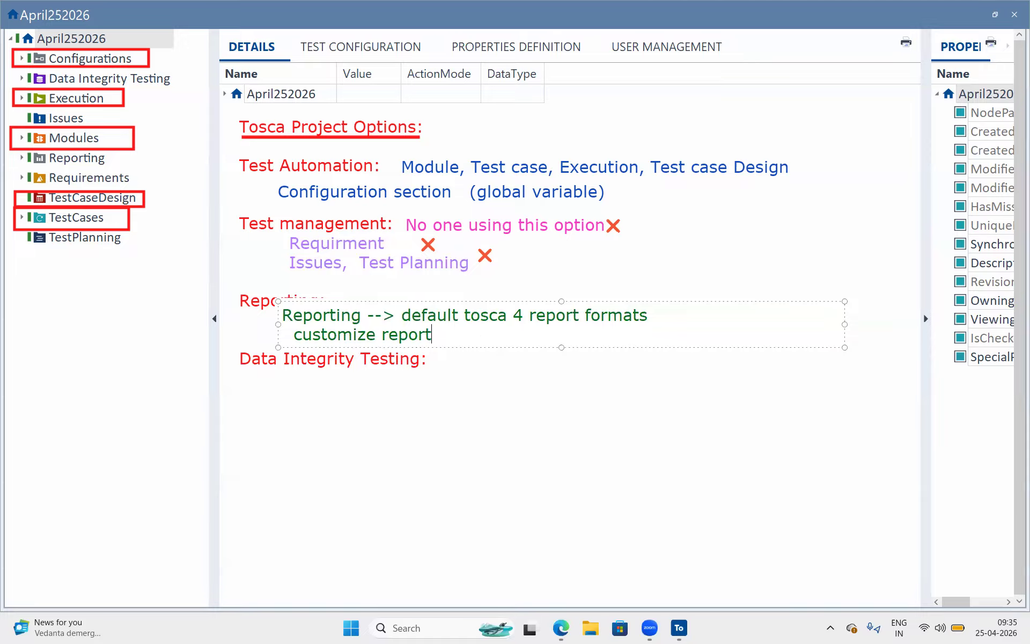
text((One time acti)
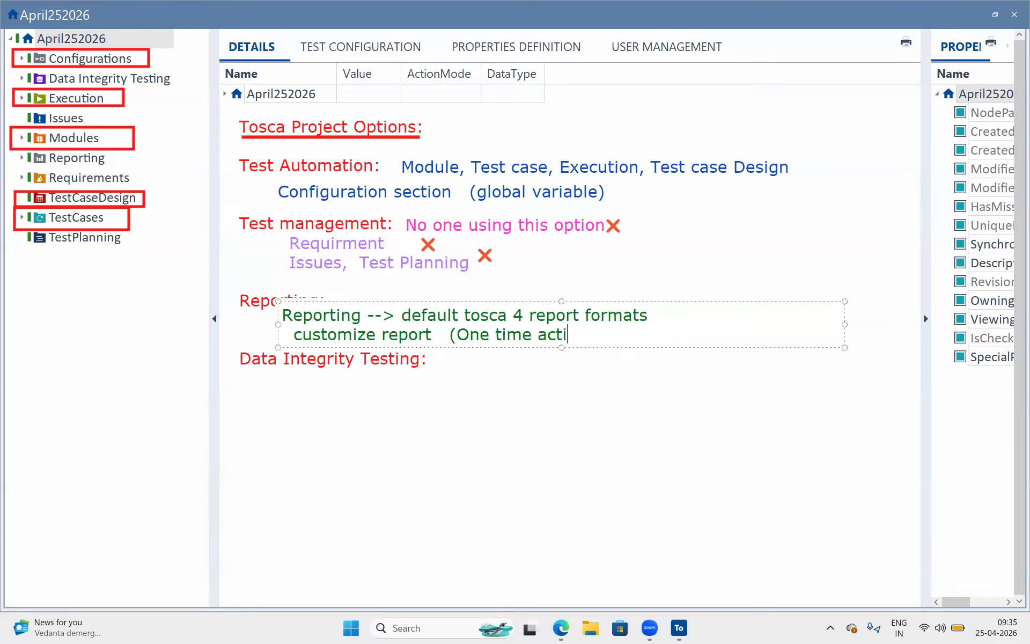
text(vity))
drag(431, 334, 303, 334)
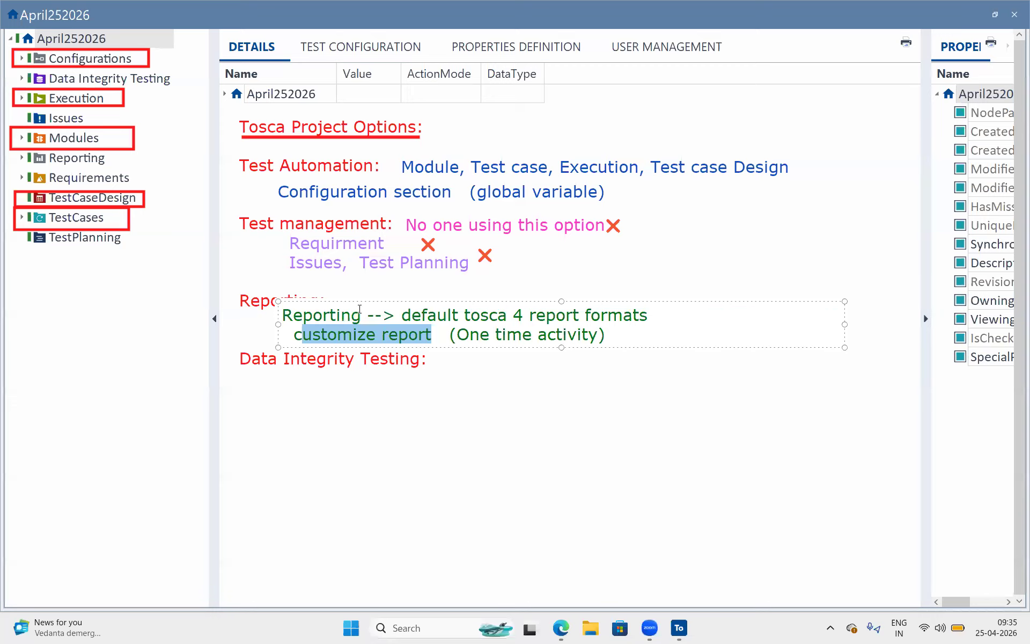
drag(361, 311, 293, 302)
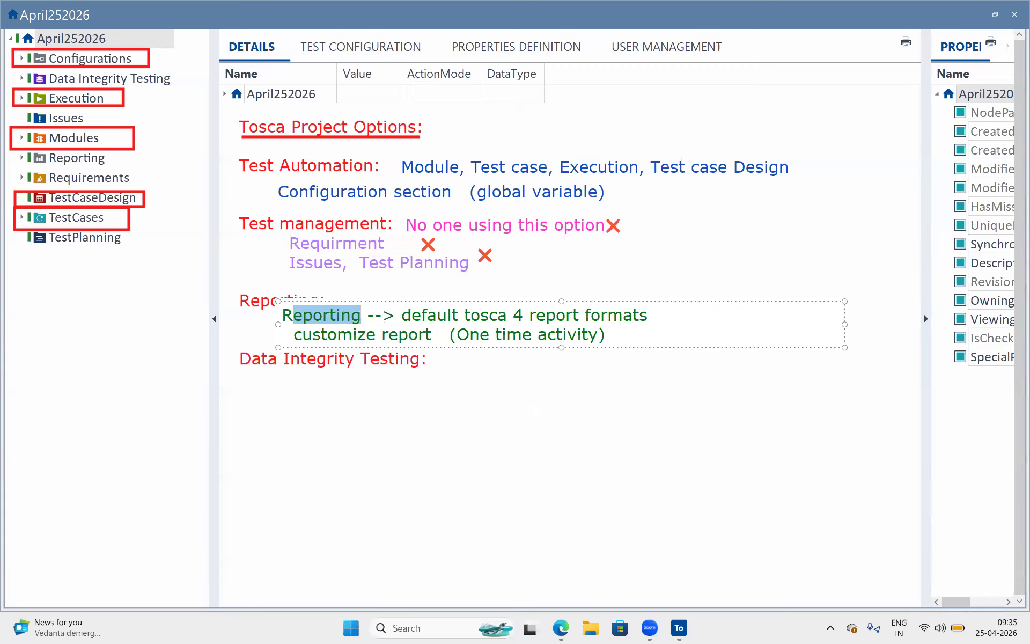
click(550, 397)
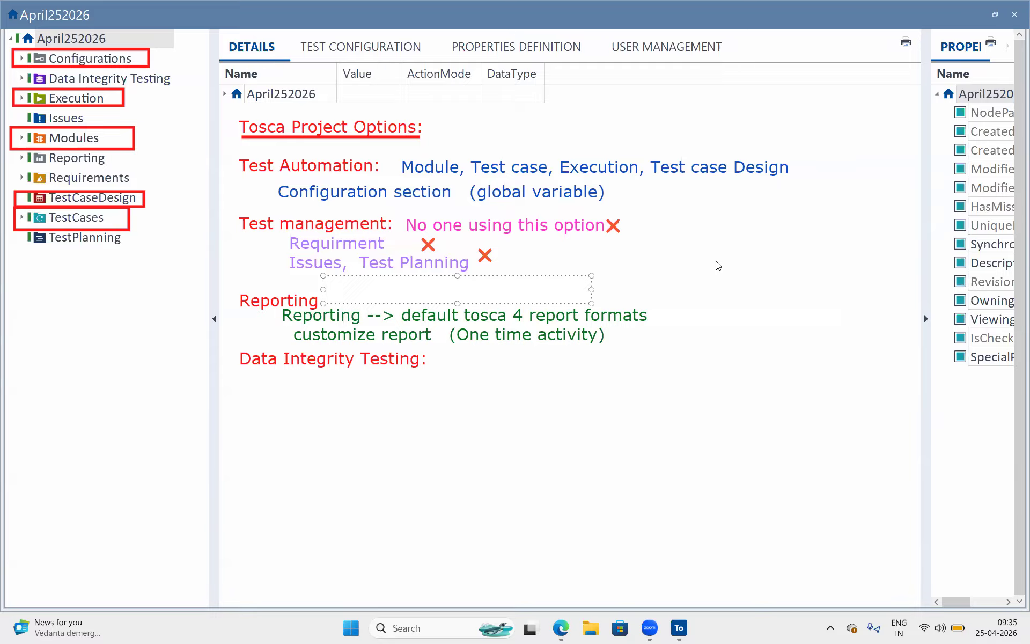
click(357, 387)
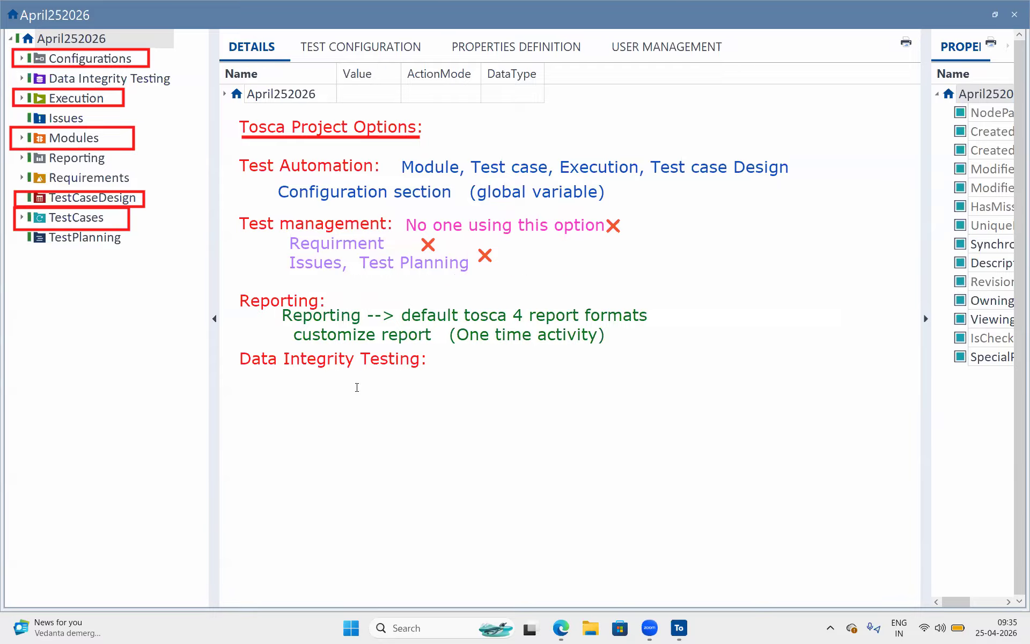
- Add the blue annotation "Project --> ETL, Snowfalke, Bigdata" below Data Integrity Testing
click(282, 380)
text(Project)
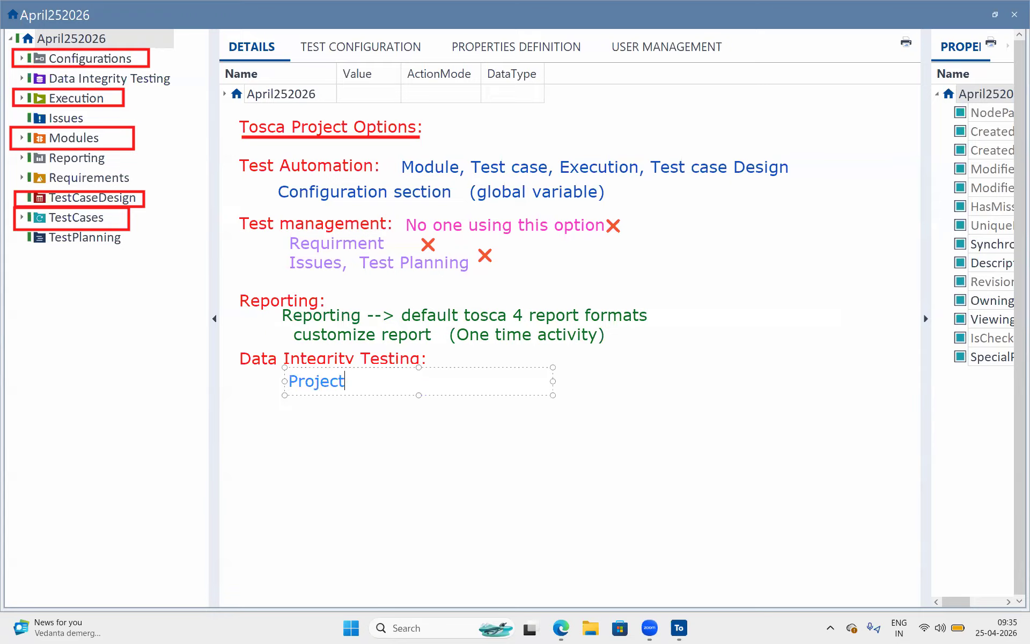
text( --> ETL, Snowfalke, Bigdate)
key(BackSpace)
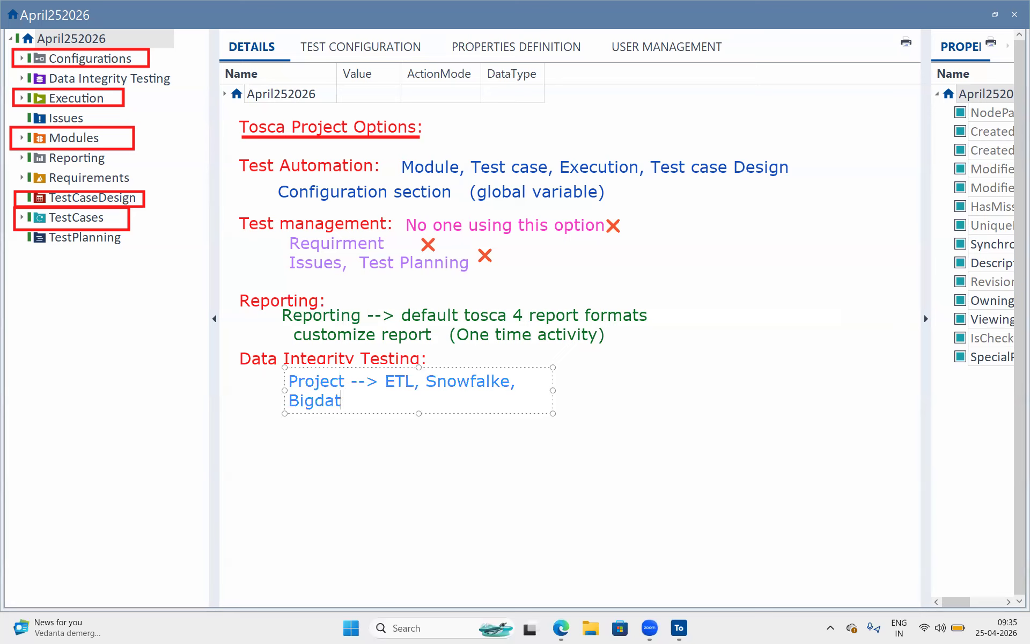
text(a)
- Add an indented line "Module, testcase,...." to the blue Data Integrity Testing note and finish the note
key(Return)
key(Tab)
text(Mod)
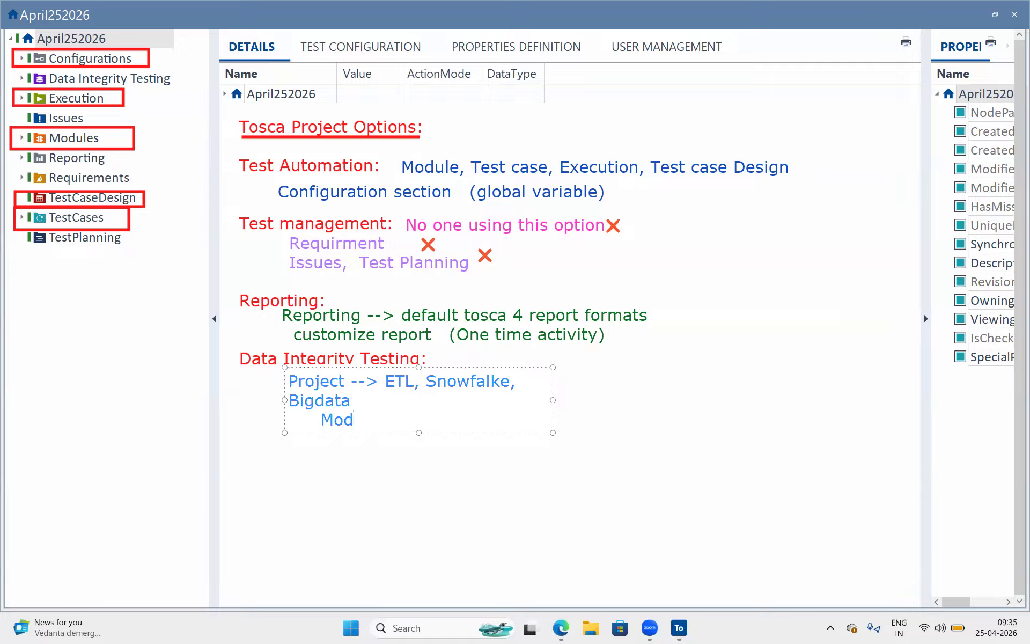
text(ule, testcase, issues)
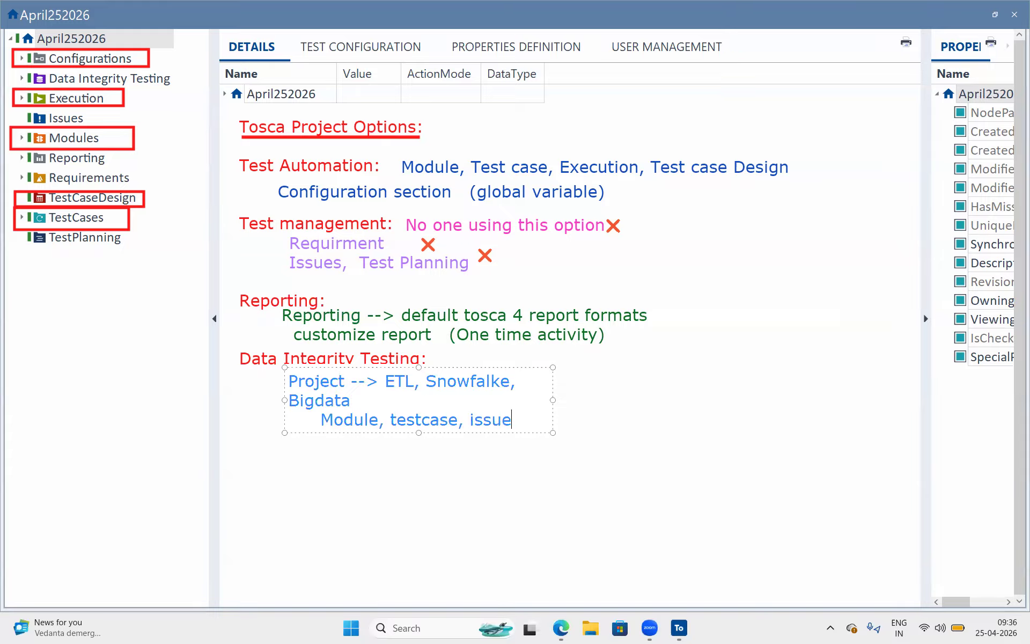
key(BackSpace)
key(BackSpace)
key(BackSpace)
key(BackSpace)
key(BackSpace)
key(BackSpace)
key(BackSpace)
text(....)
key(Escape)
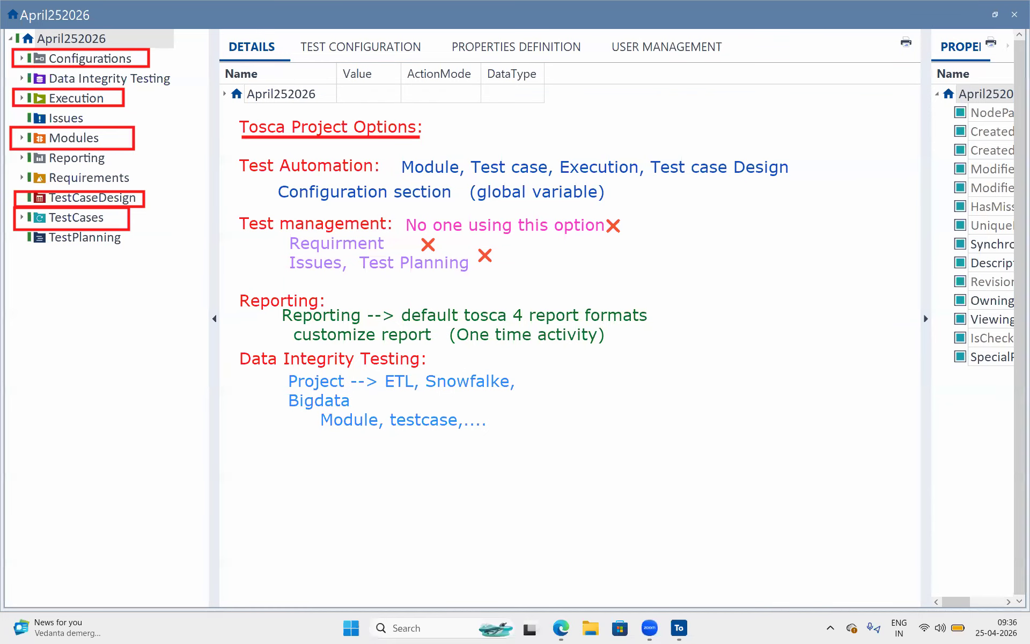
- Add the red annotation "Automation Recoding Assist (ARA)" beside the Data Integrity Testing note, widened to one line and moved level with that heading
click(611, 393)
text(Automation Rec)
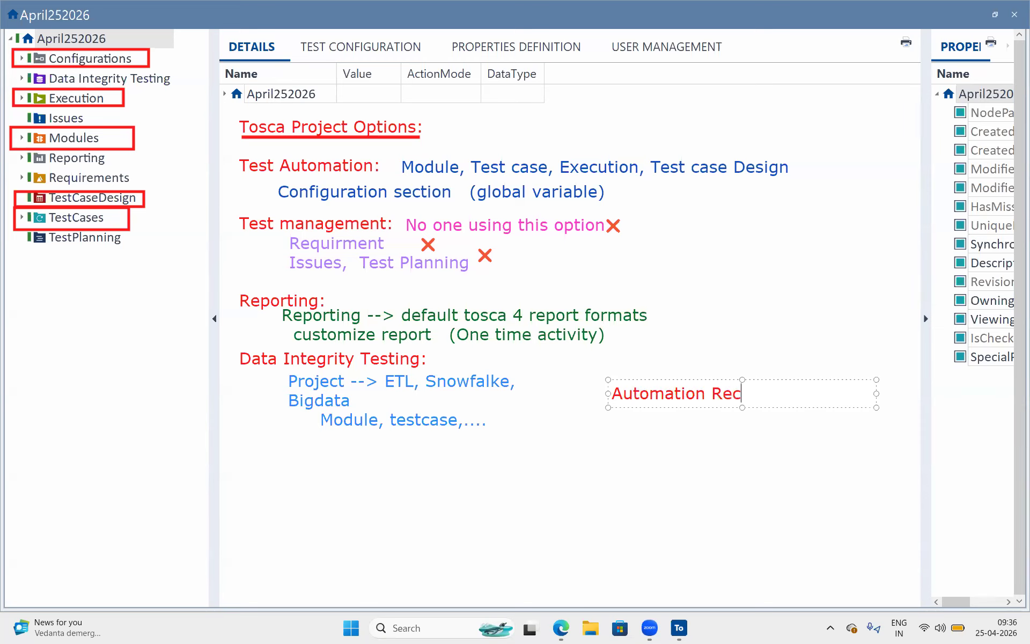
text(oding Assist)
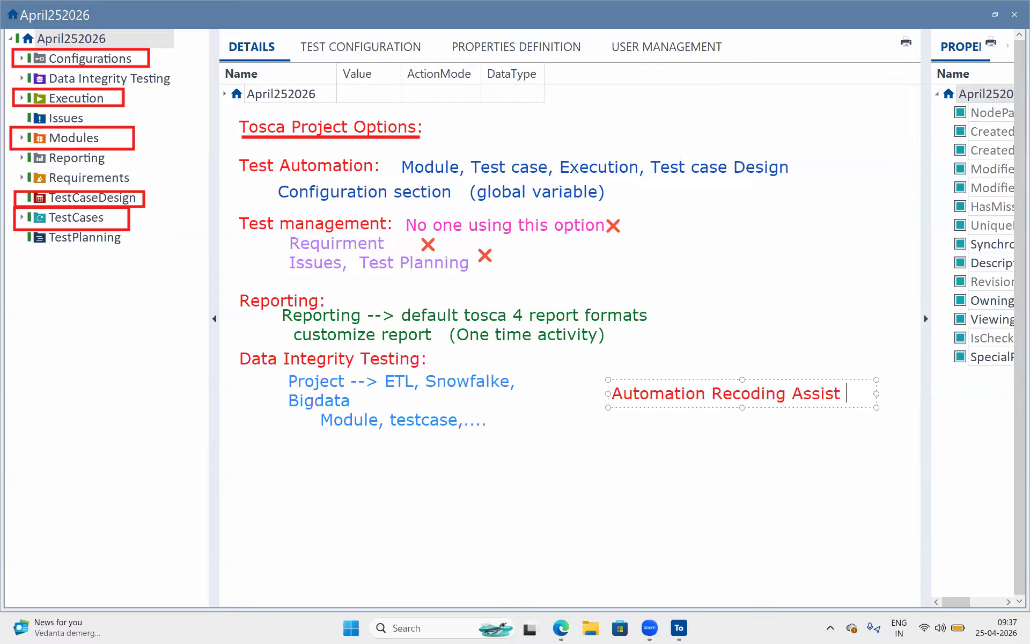
text( (ARA))
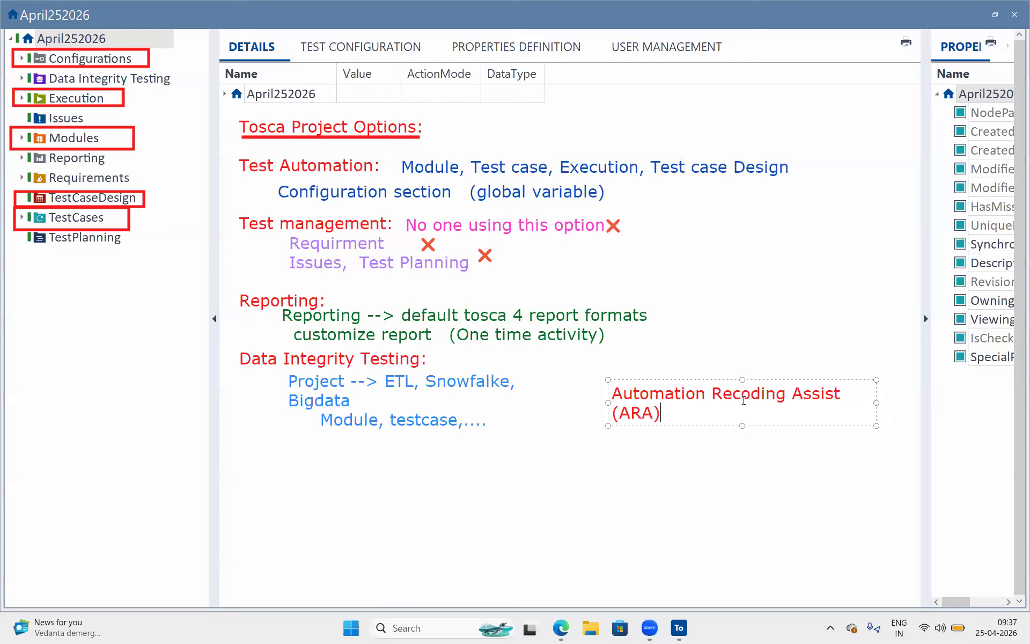
drag(755, 379, 739, 359)
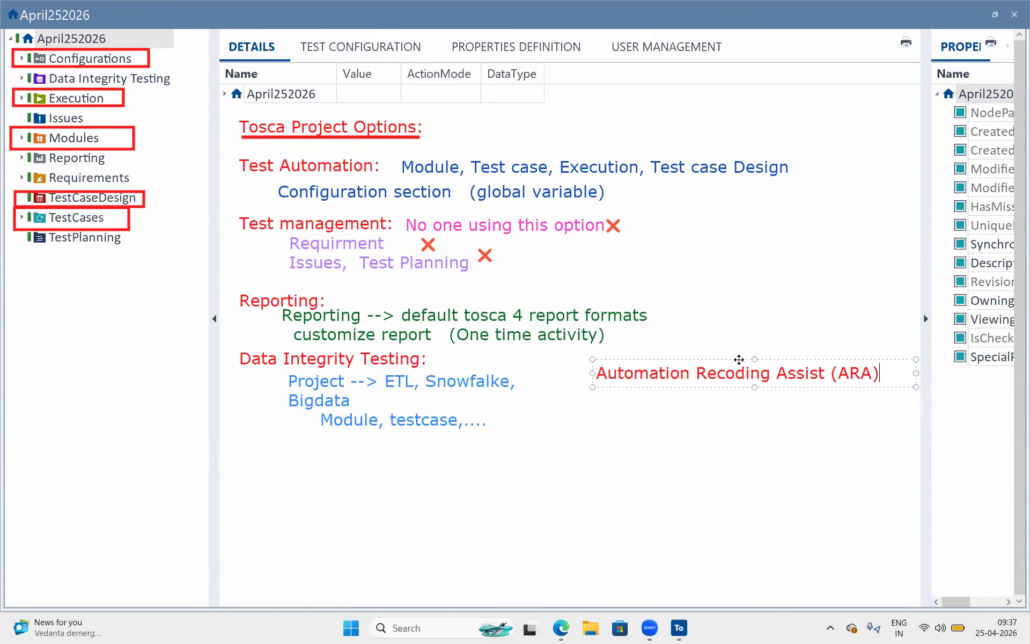
- Add the indented lines "Manual" and "Automation" to the Automation Recoding Assist (ARA) note
key(Return)
text(Manual)
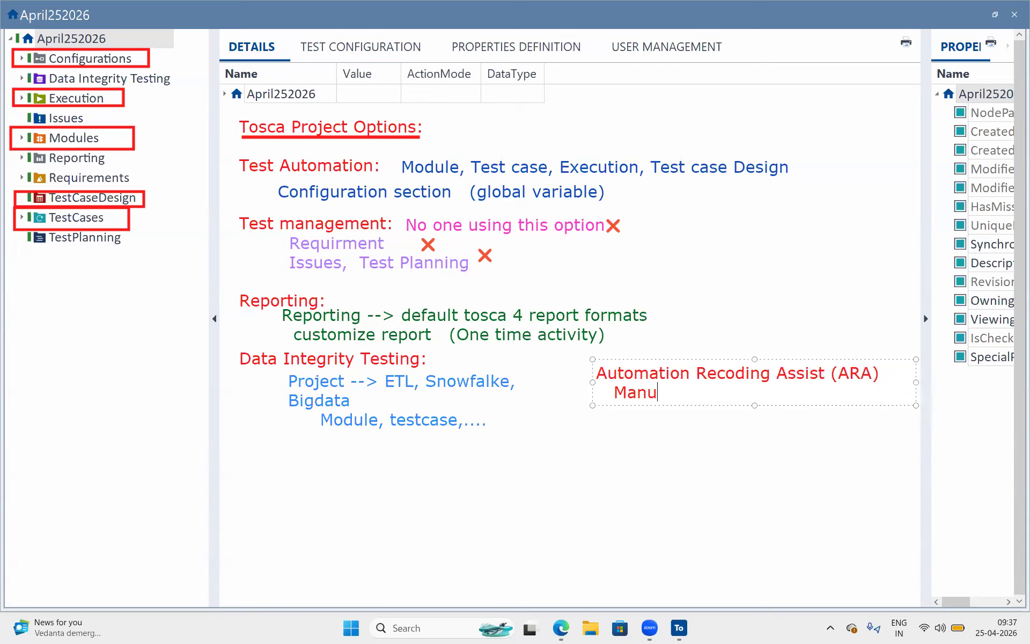
key(BackSpace)
key(BackSpace)
text(al)
key(Return)
text(Auto)
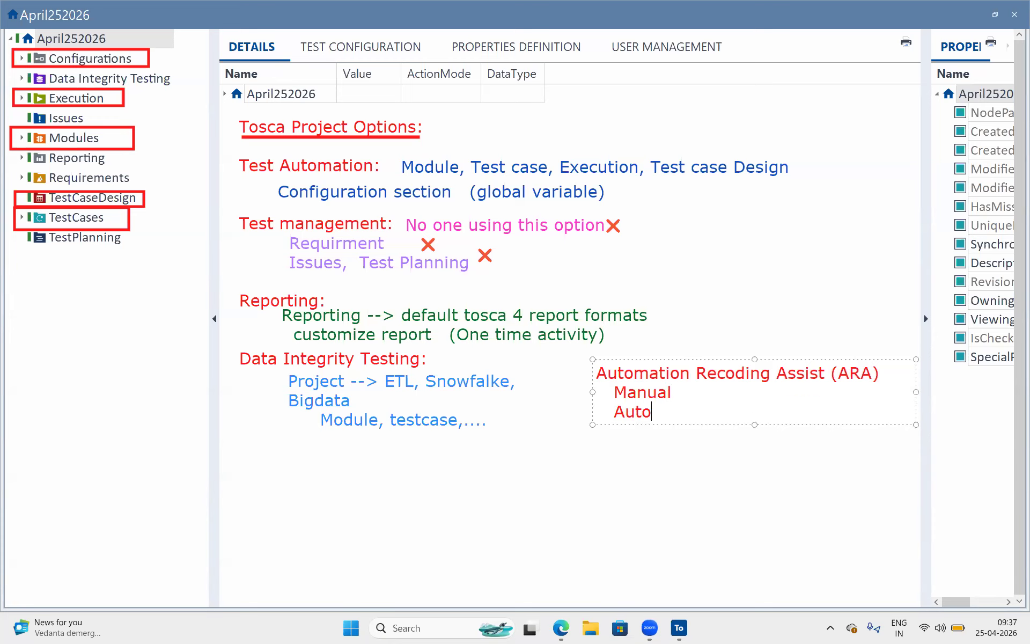
text(mation)
key(Escape)
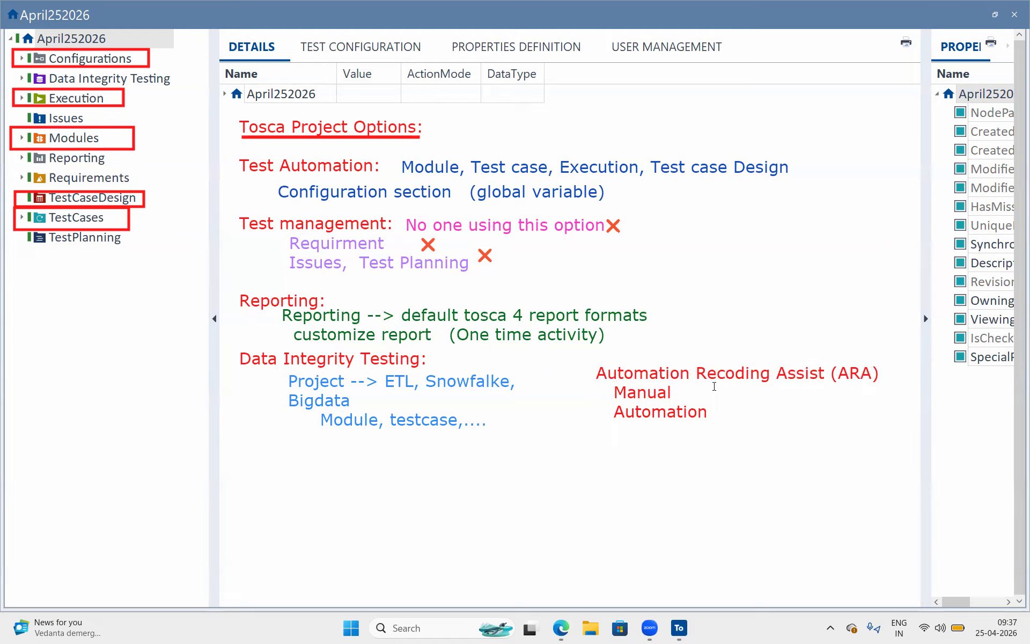
- Add a red annotation "exploratory testing" directly below the "Automation" line
click(618, 430)
text(eX)
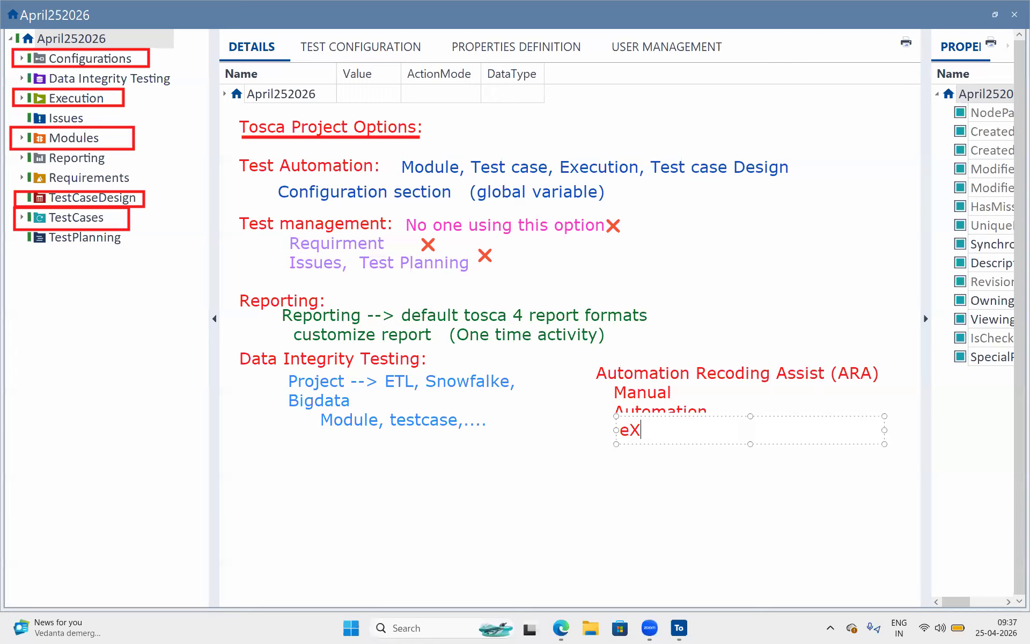
text(P)
key(BackSpace)
key(BackSpace)
text(xploratory test)
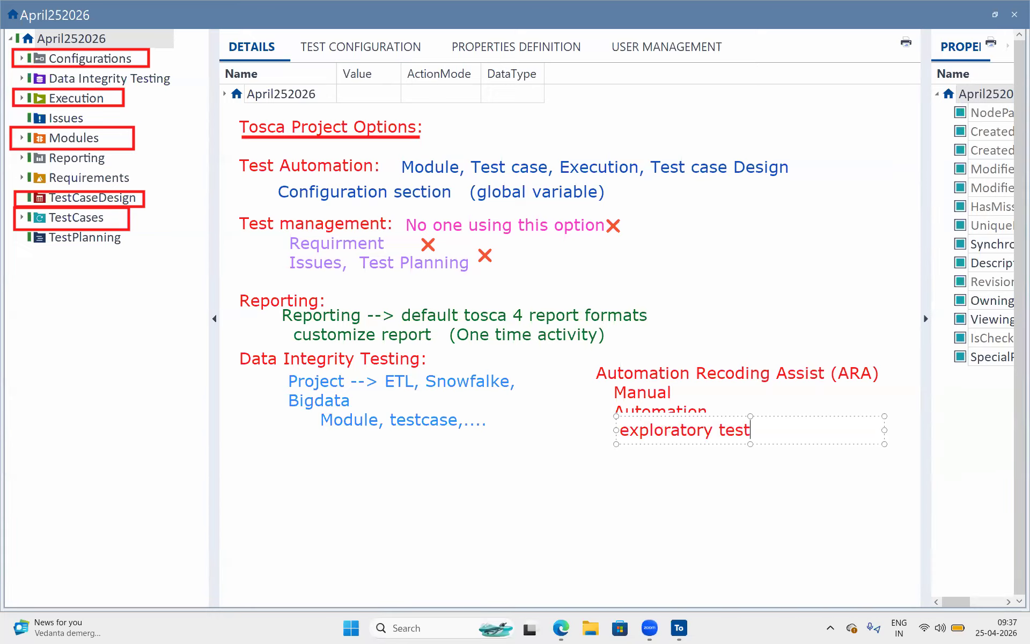
text(ing)
click(685, 385)
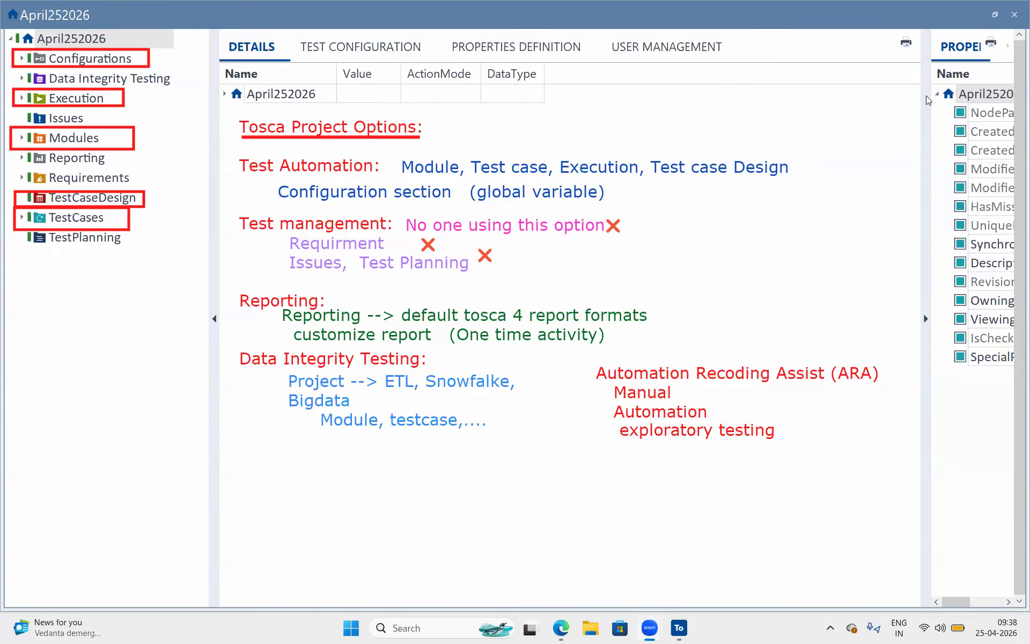
- Capture a screenshot of the annotated project window, clear the annotations, and paste the capture below the database list in the Google Docs document
key(super+shift+s)
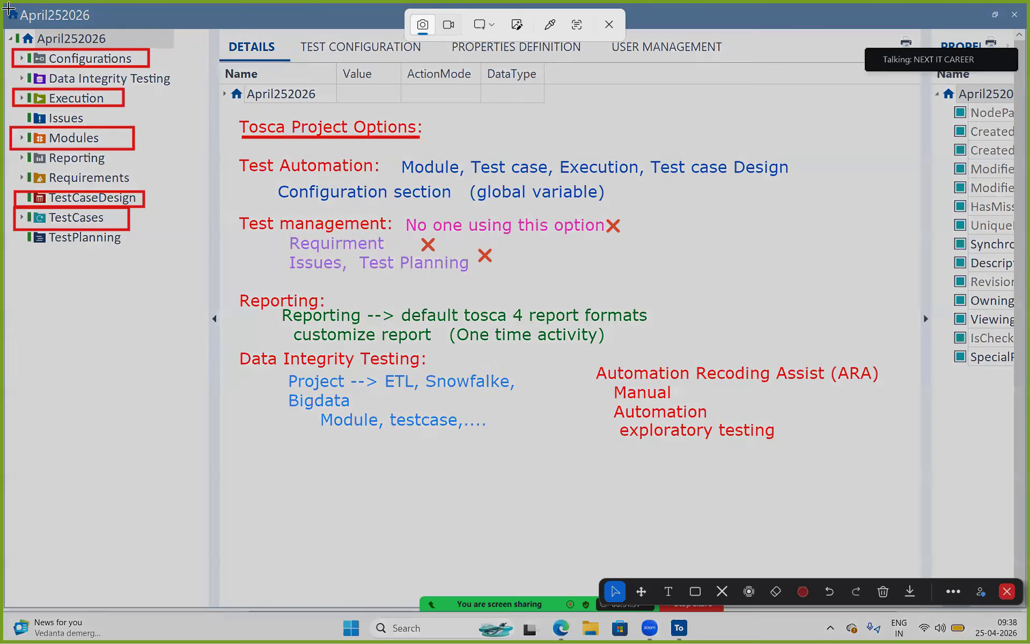
drag(2, 2, 915, 522)
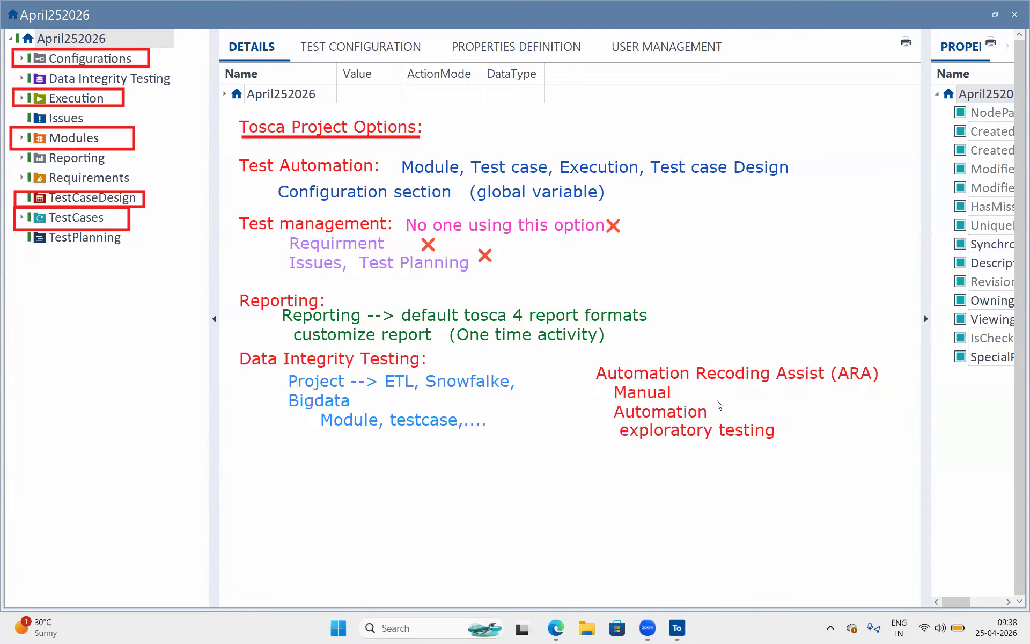
click(498, 211)
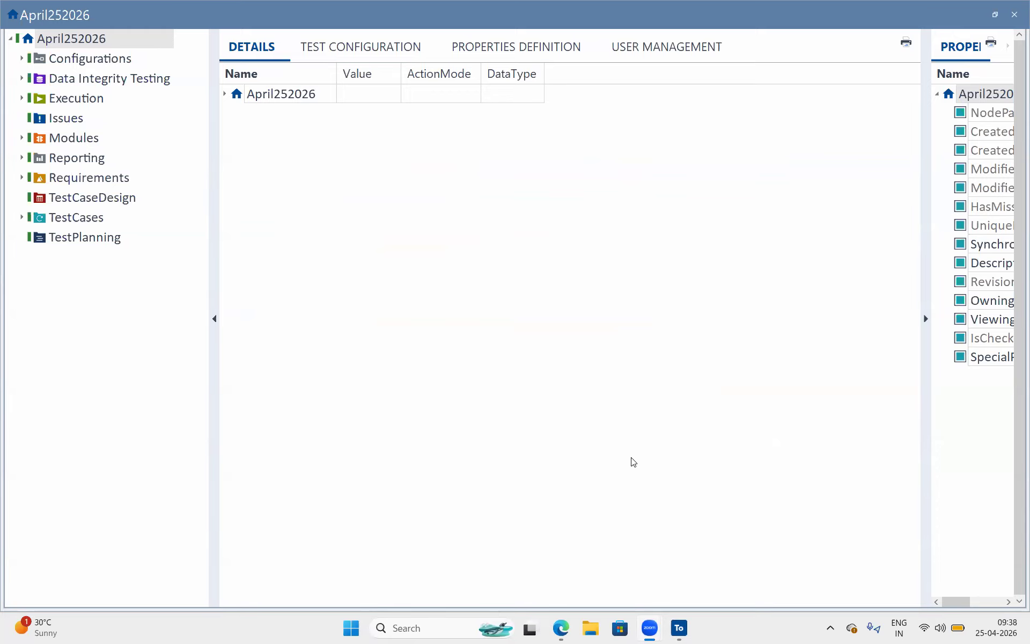
key(alt+Tab)
key(ctrl+v)
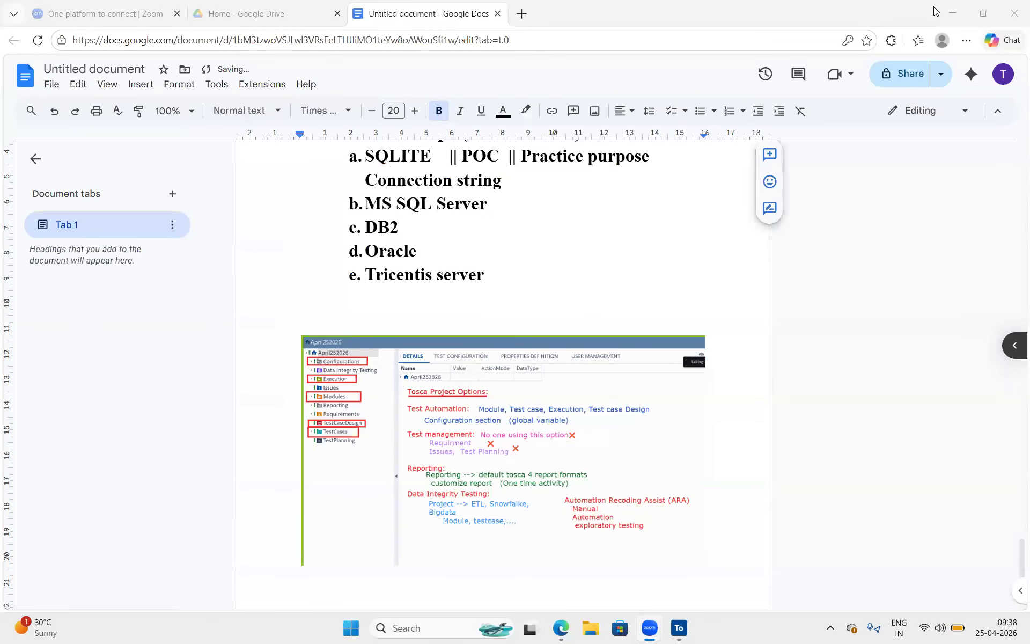
- Return to Tosca Commander, close the floating April252026 window, and narrow the project tree beside the details view
click(953, 13)
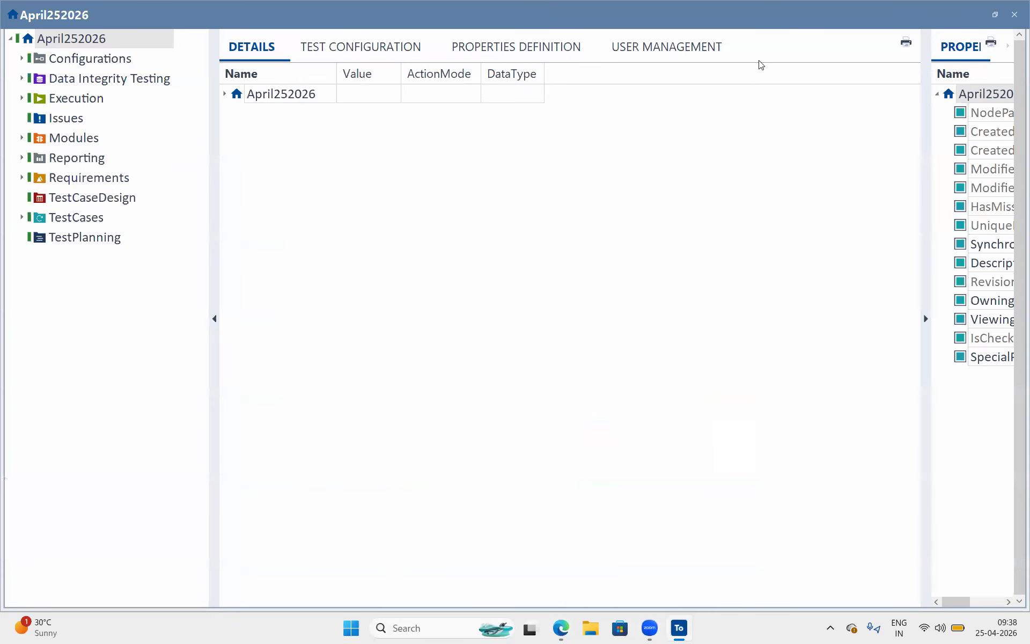
click(1012, 15)
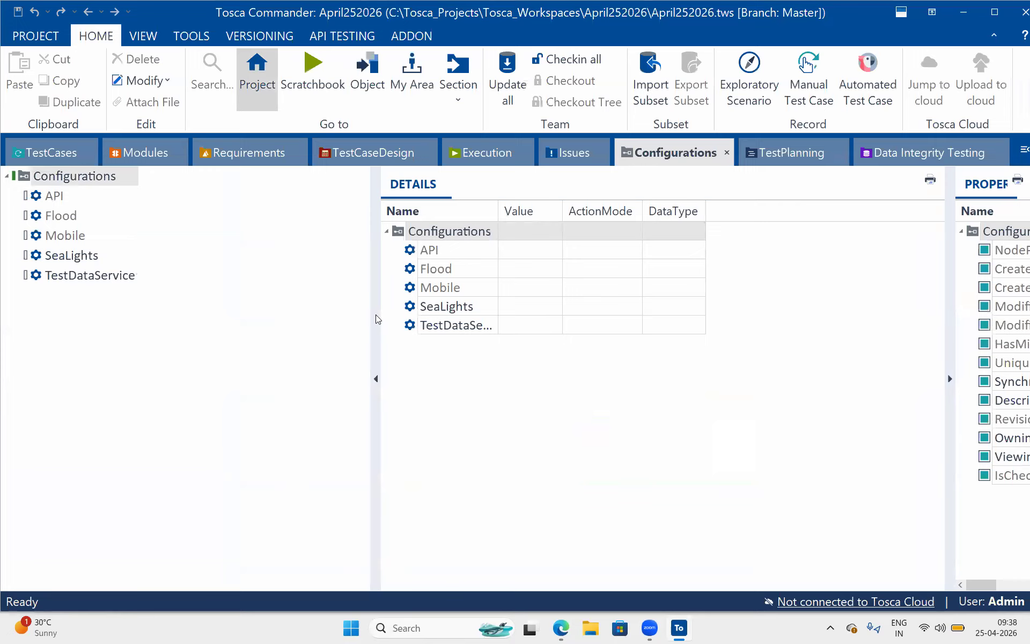
drag(374, 318, 169, 285)
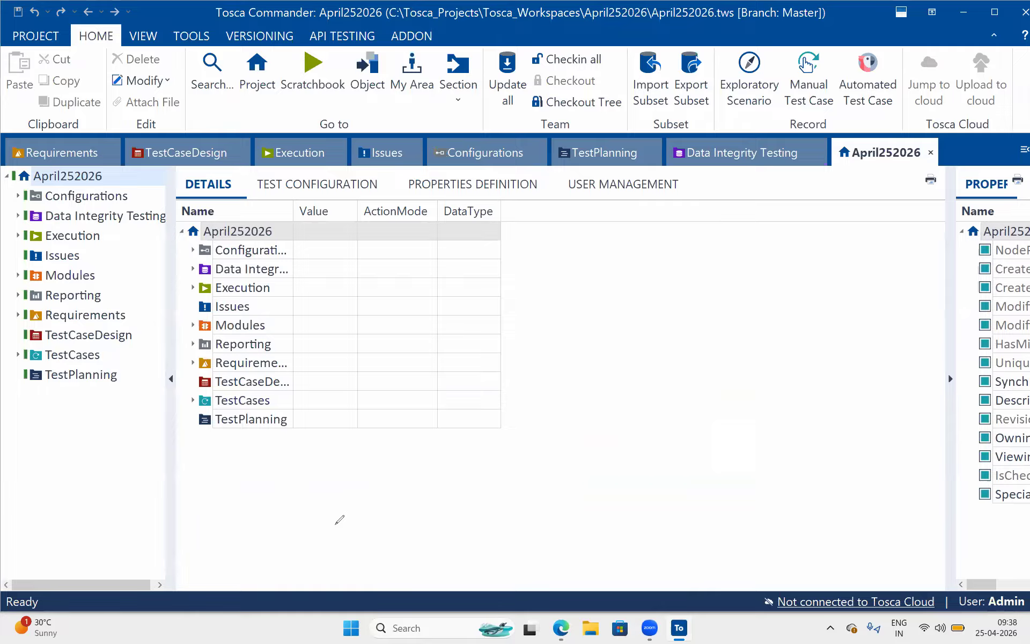
- Mark the Home heading and the Record group label with red rectangles
drag(72, 22, 116, 47)
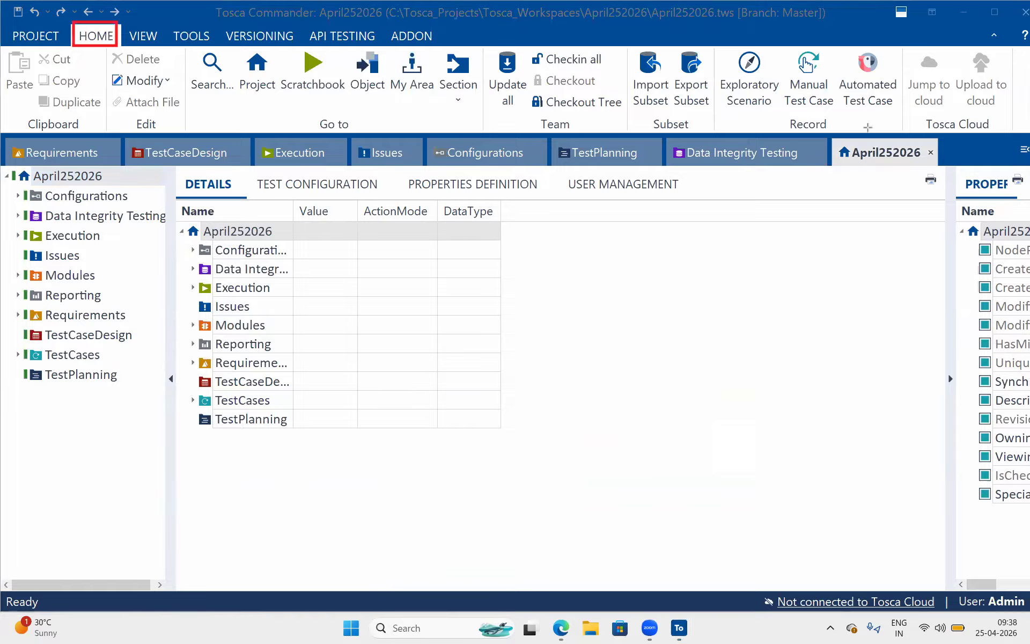
drag(770, 112, 847, 138)
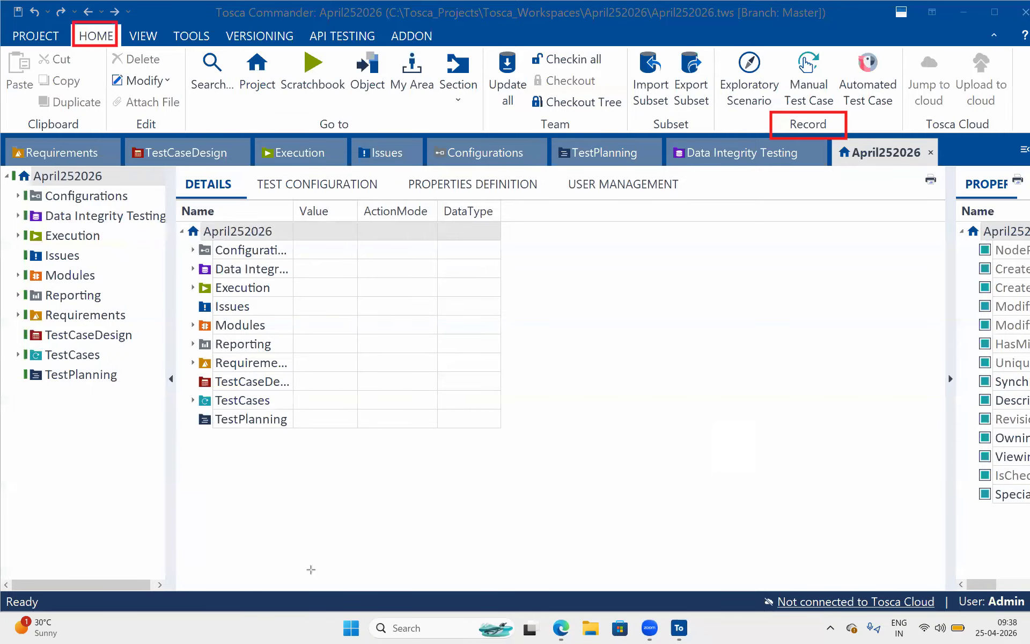
- Open a new Google Chrome window and load the nopCommerce demo store clothing page
click(473, 631)
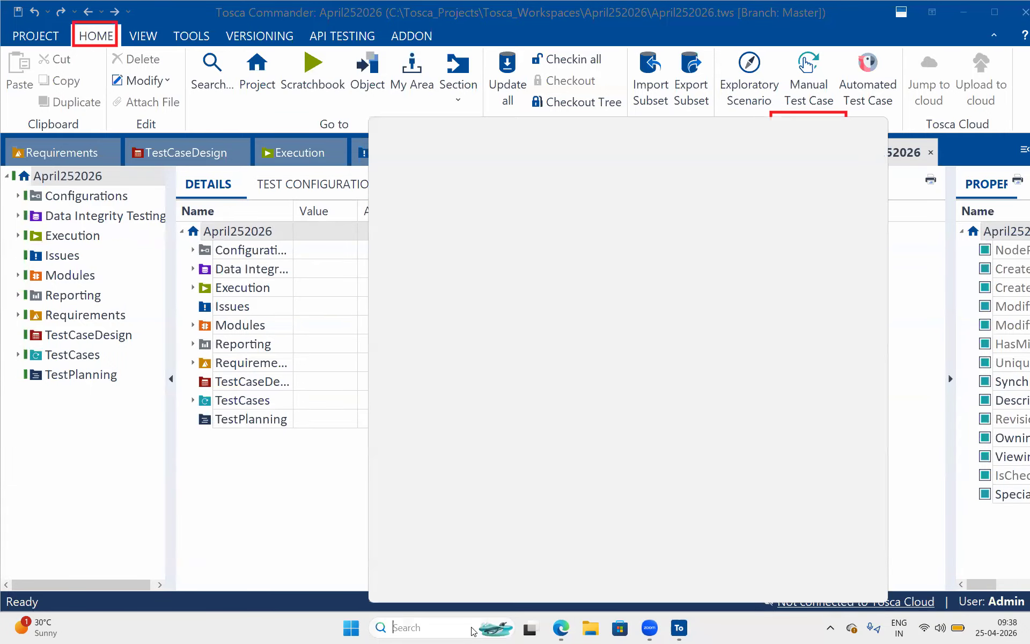
text(chrome)
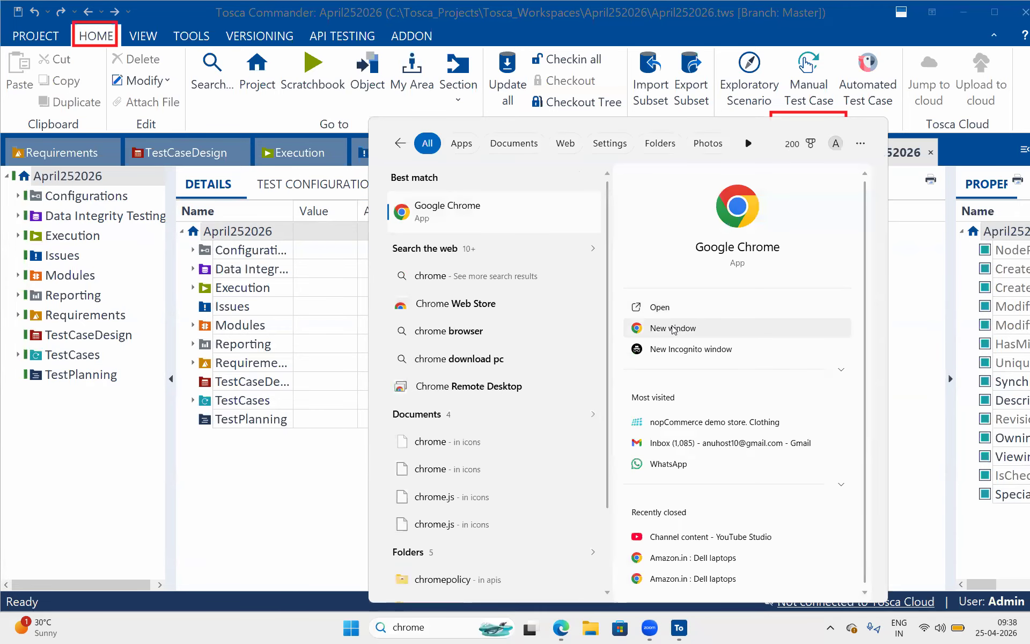
click(674, 328)
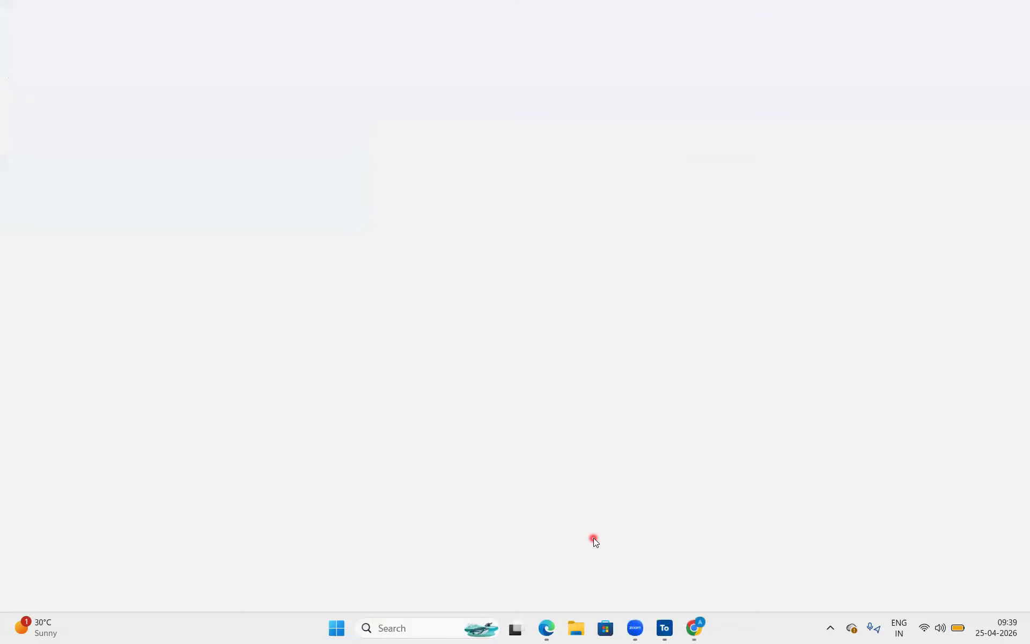
click(700, 621)
click(404, 335)
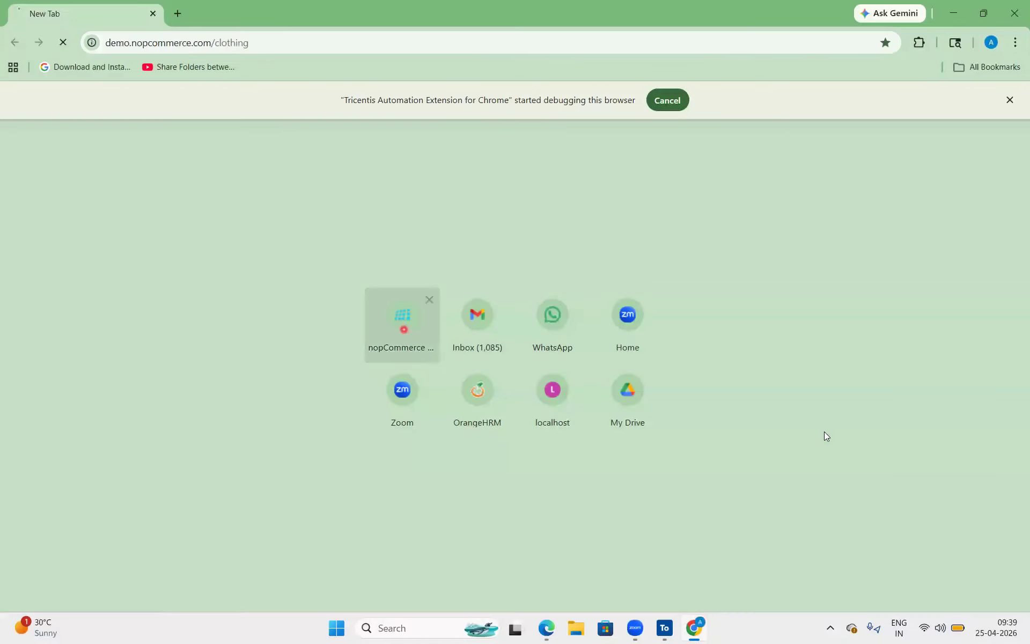
- Switch to Tosca Commander, close the Requirements and TestCases windows, and bring up the Modules window
click(675, 629)
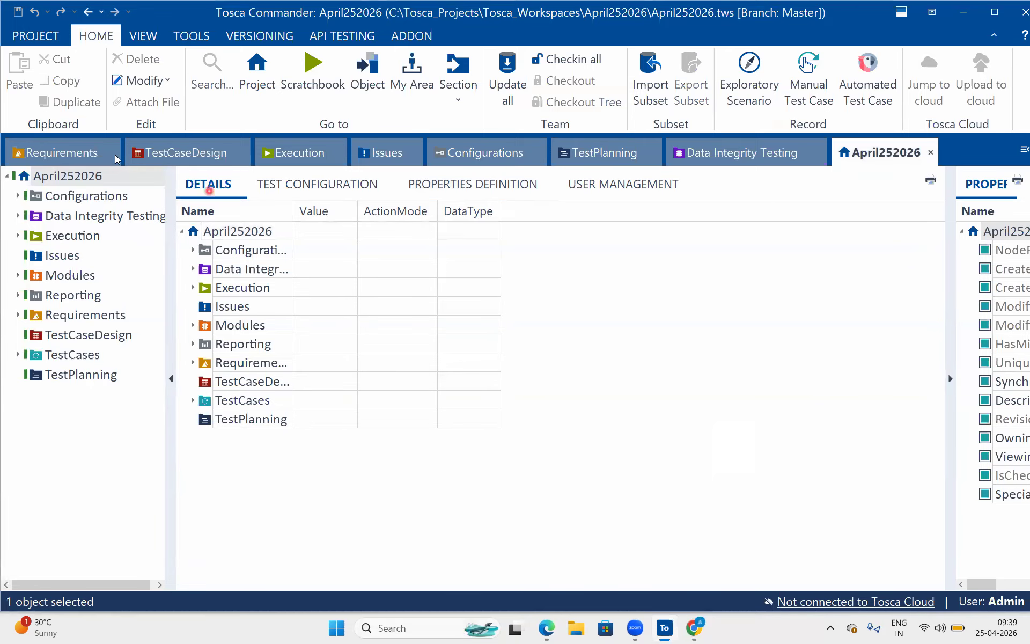
click(196, 156)
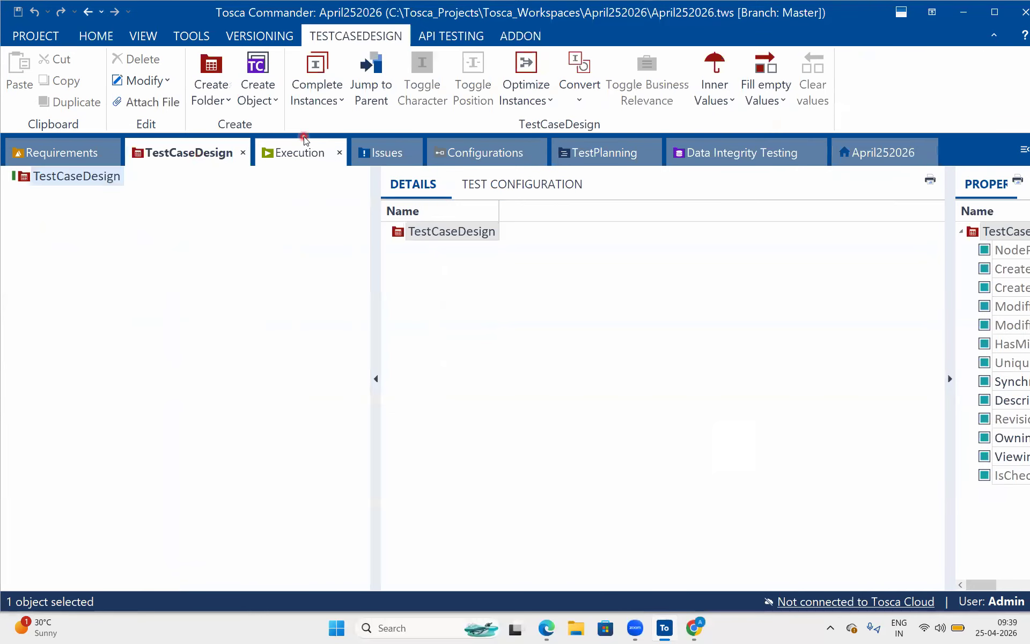
click(95, 153)
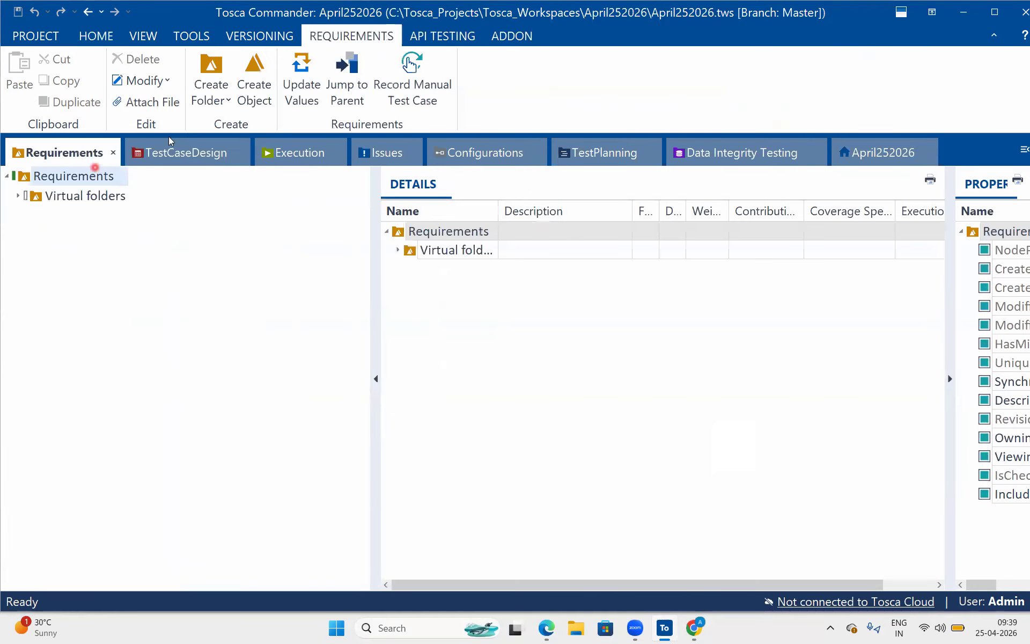
click(128, 155)
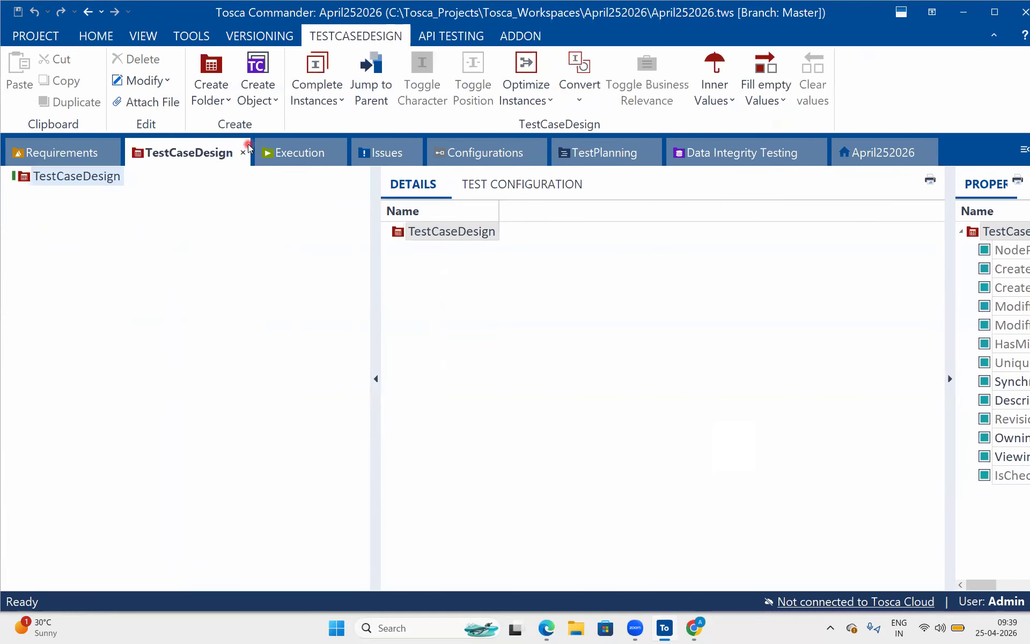
click(114, 153)
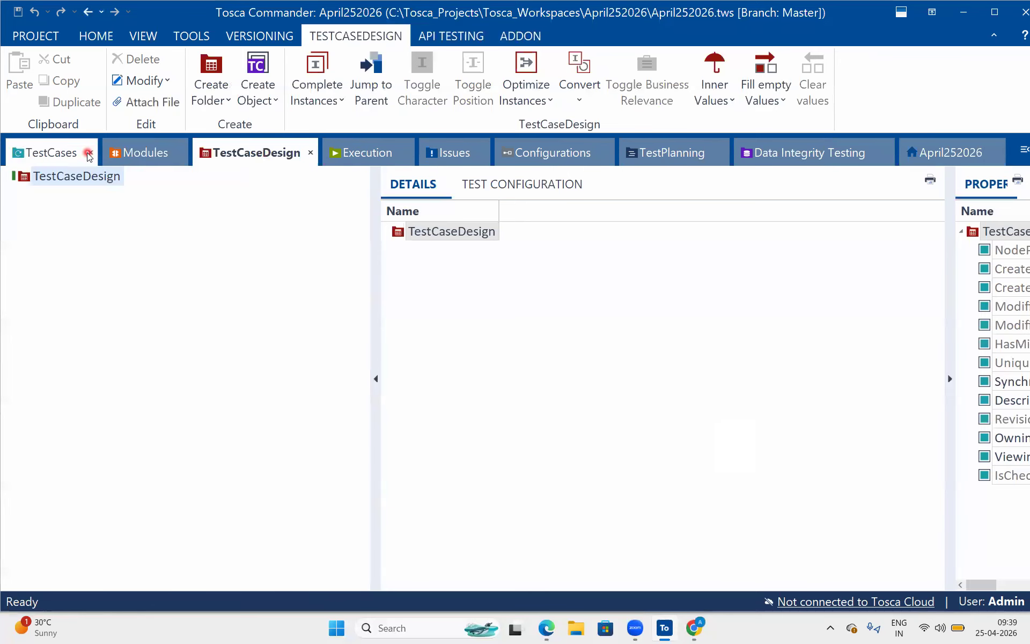
click(89, 154)
click(72, 161)
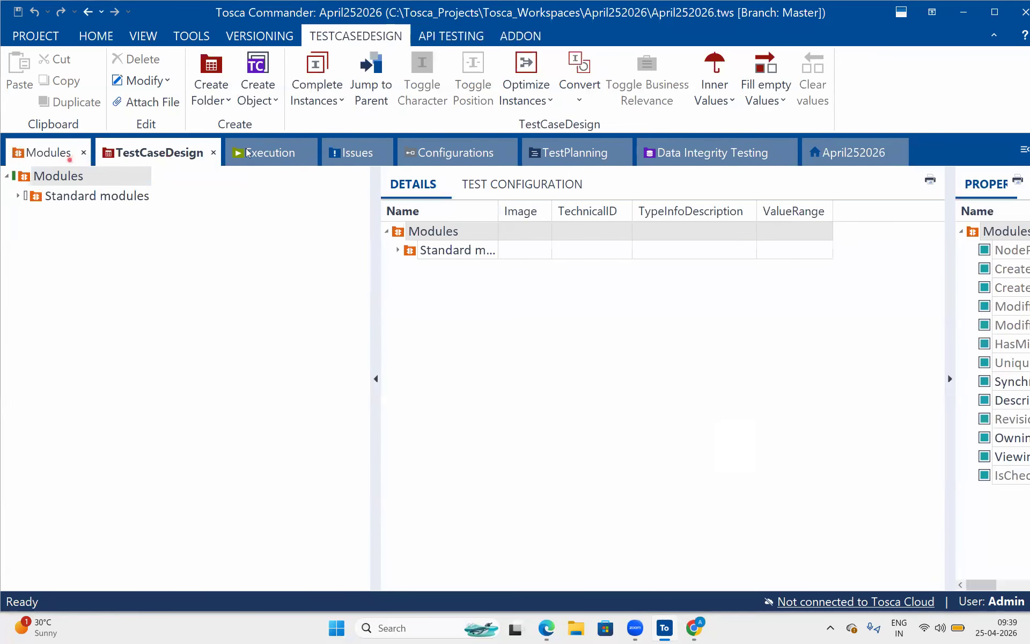
- Close the TestCaseDesign, Issues, Configurations, TestPlanning and Data Integrity Testing windows, and narrow the Modules tree beside the details view
click(214, 153)
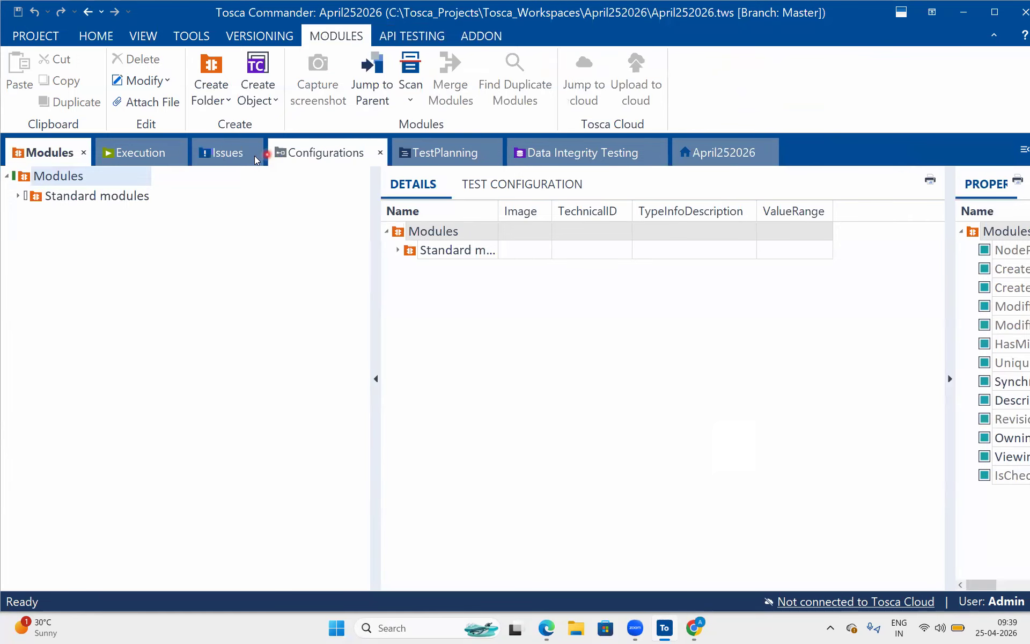
click(256, 154)
click(302, 153)
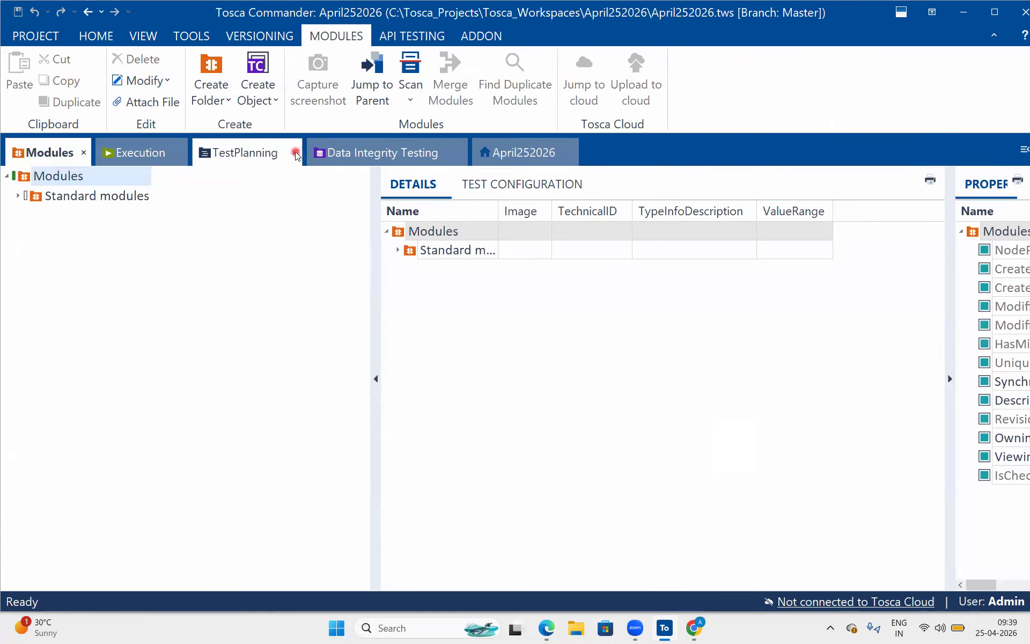
click(297, 153)
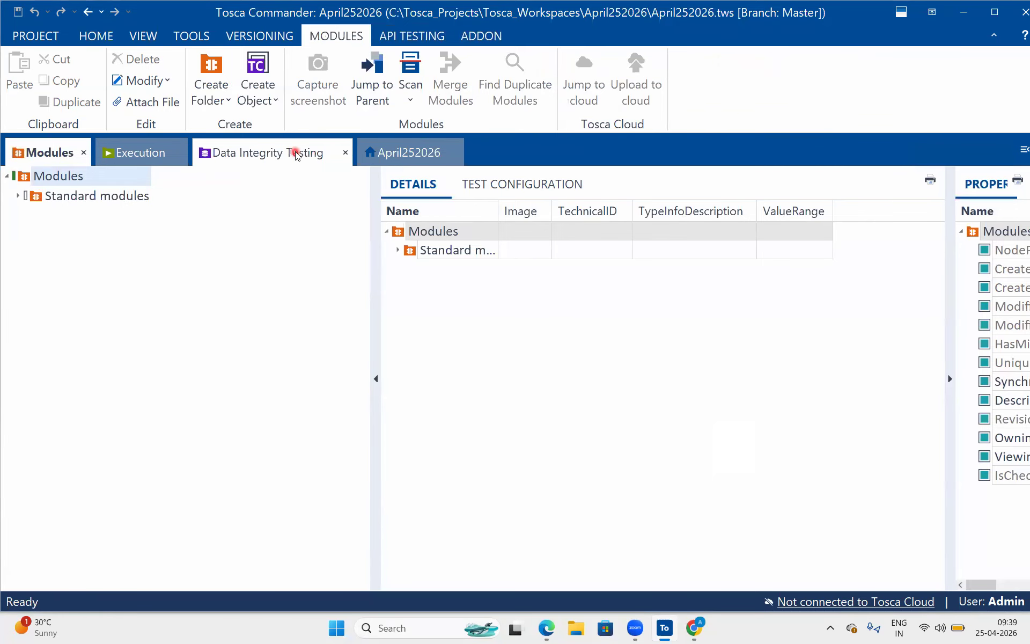
click(345, 153)
drag(371, 356, 208, 317)
- Start an Automated Test Case recording on the store page and record opening the Computers category and clicking its heading
click(94, 36)
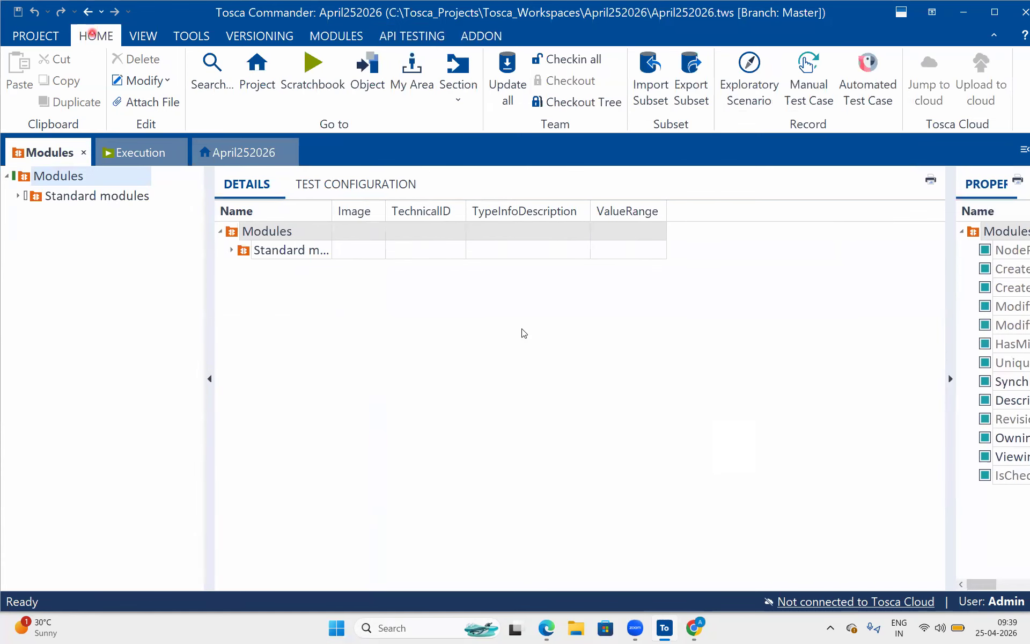
click(861, 102)
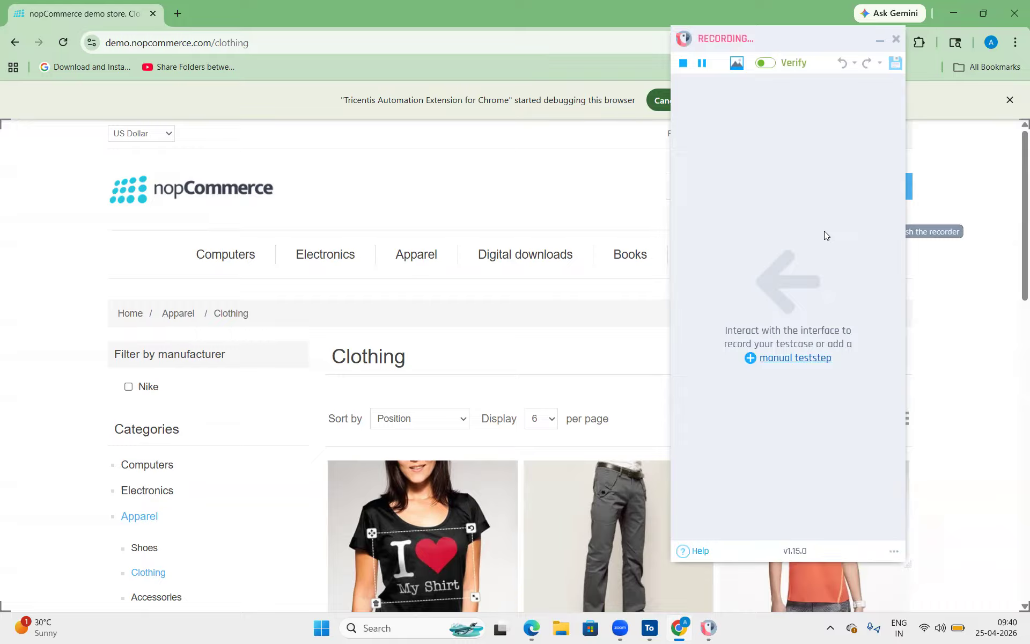
mouse_move(226, 254)
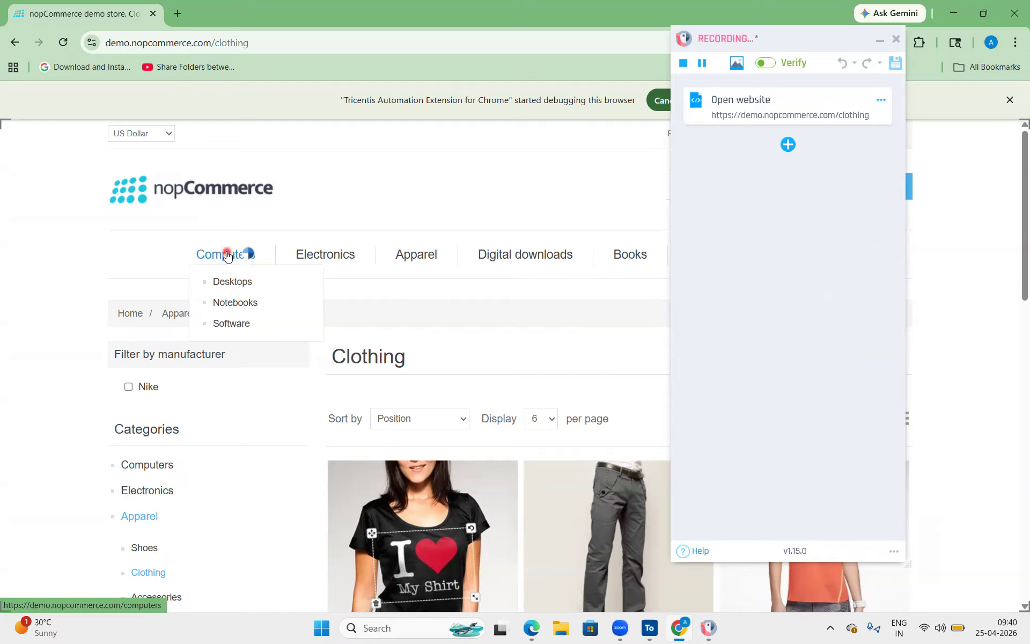
click(227, 257)
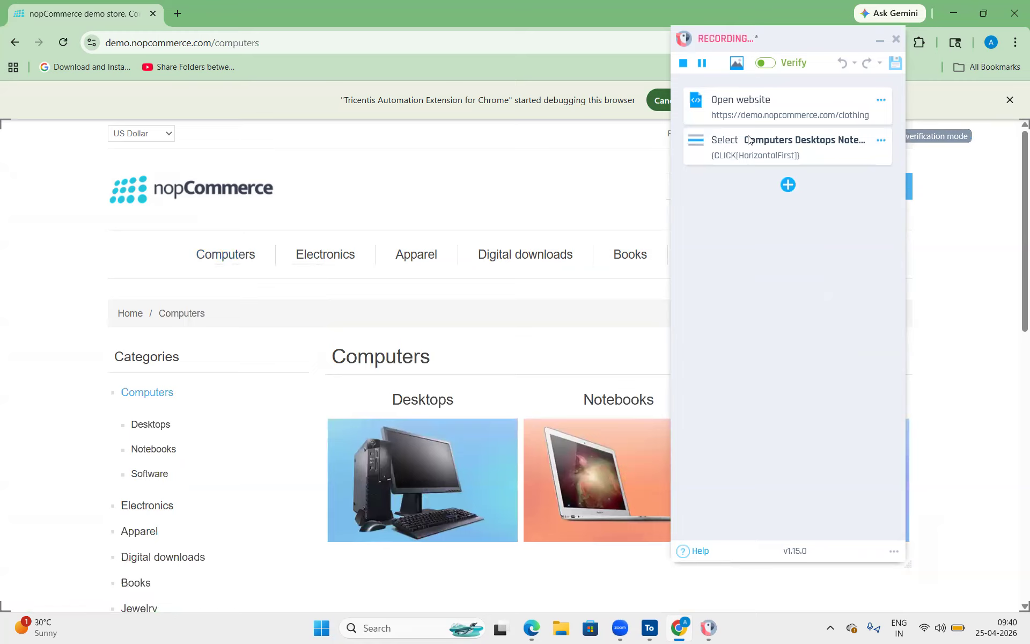
click(377, 353)
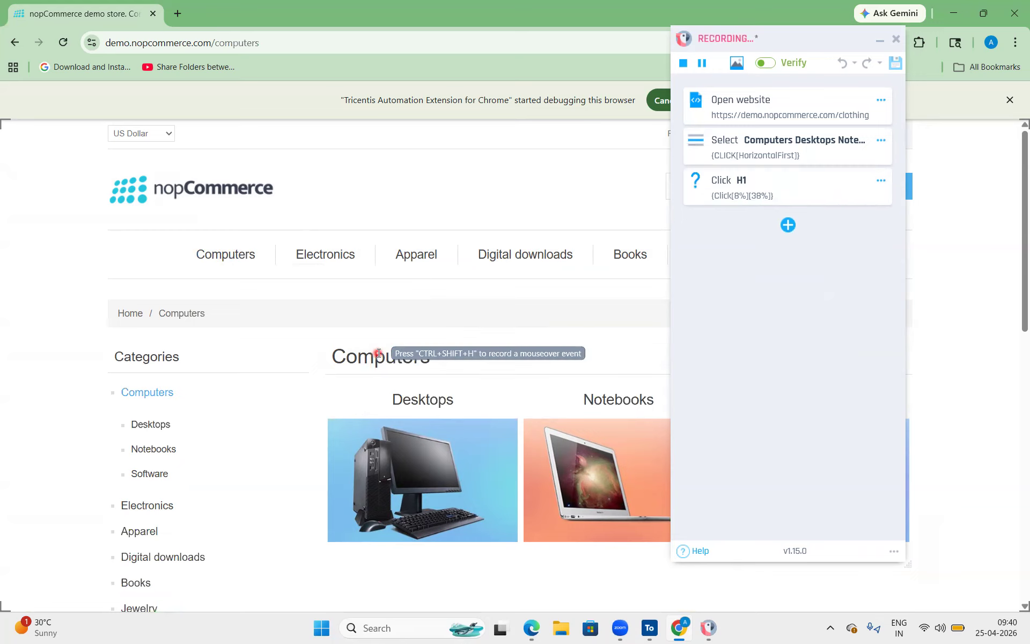
- Record opening the Desktops category and sorting its products by Price: Low to High
scroll(361, 320, down, 2)
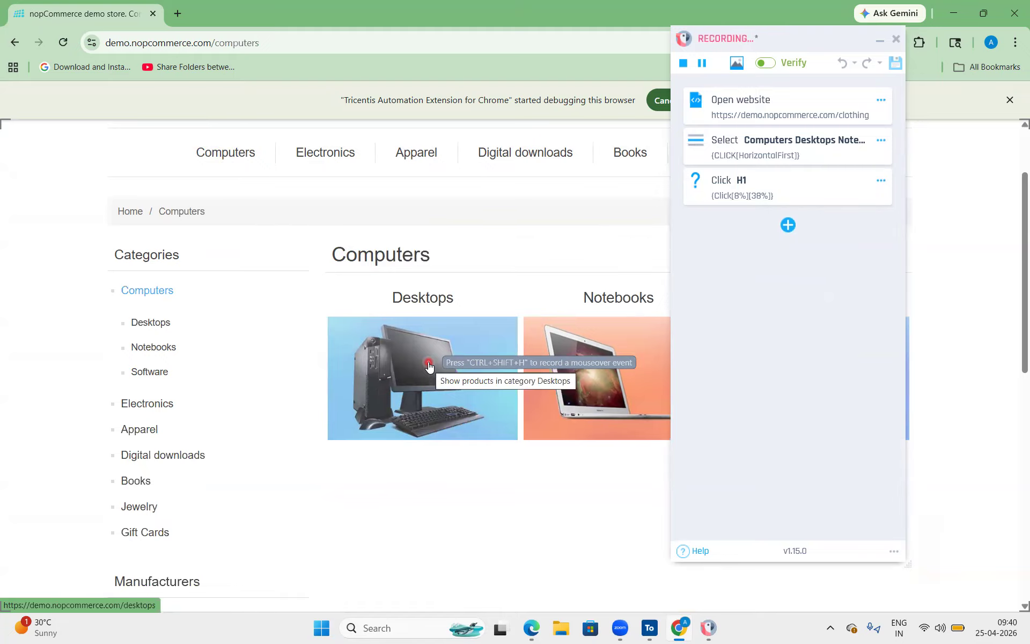
click(430, 367)
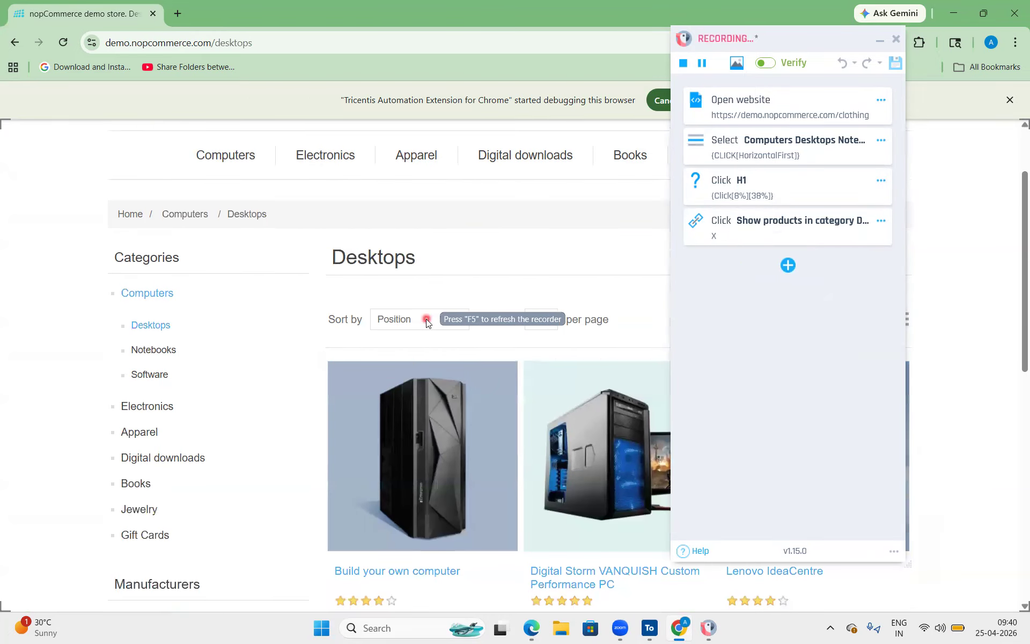
click(427, 320)
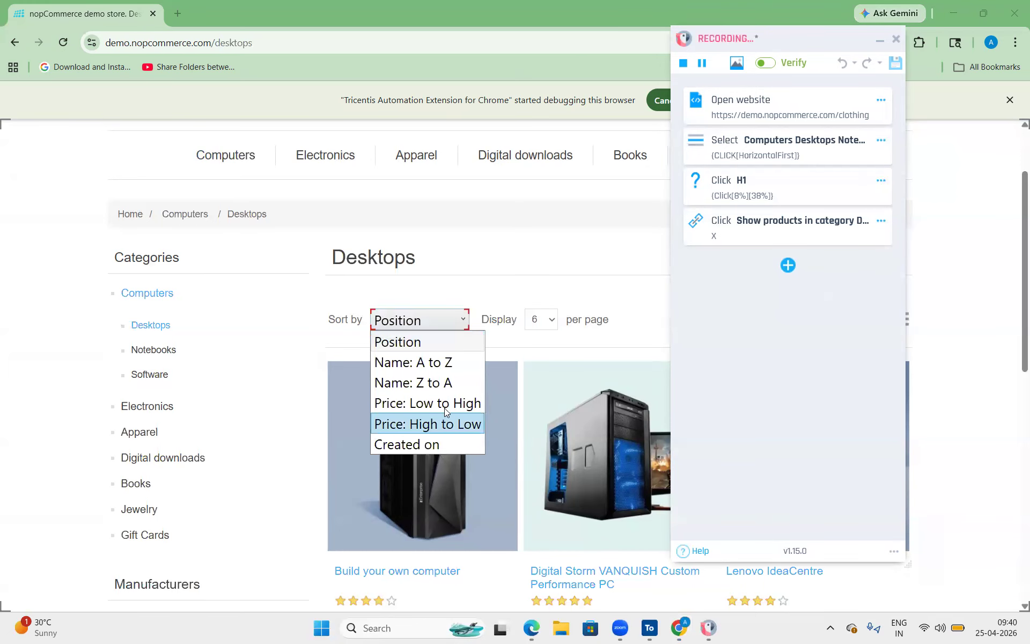
click(428, 403)
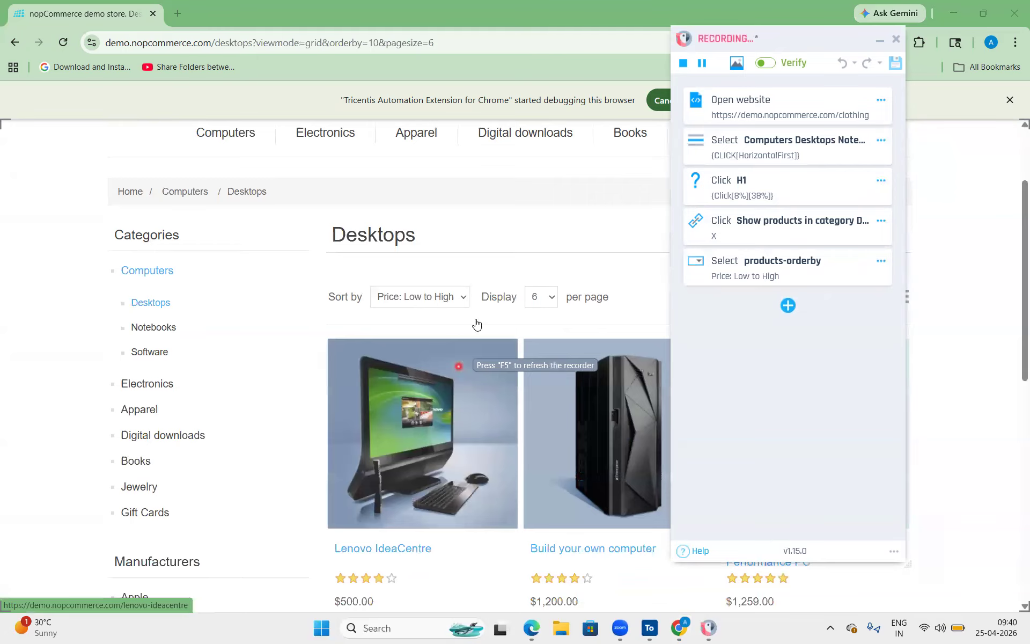
- Record adding the Lenovo IdeaCentre to the cart and clicking its star rating
scroll(472, 333, down, 2)
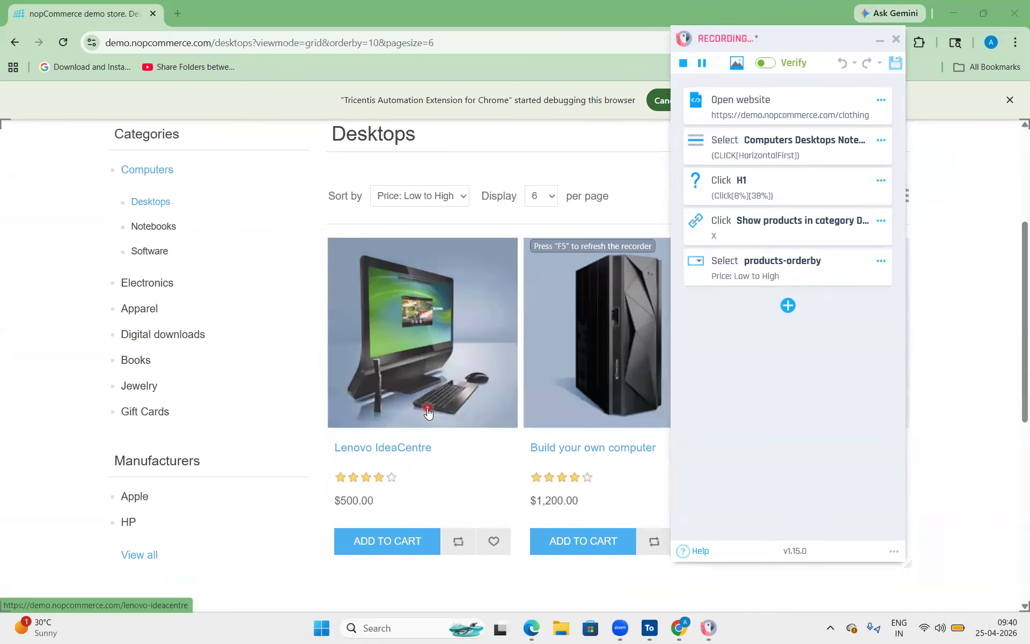
scroll(426, 407, down, 1)
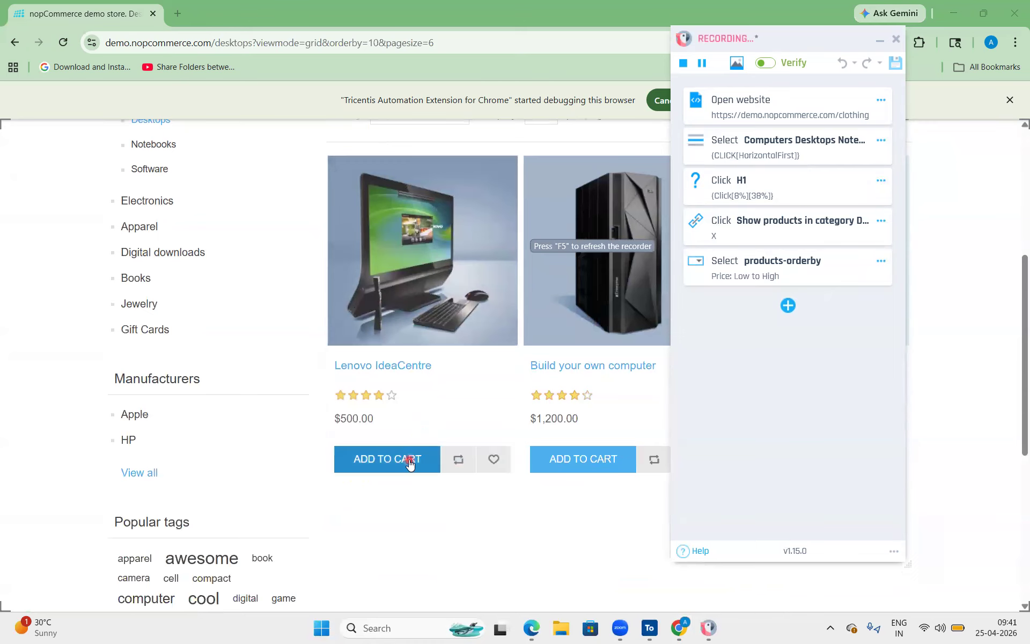
click(409, 462)
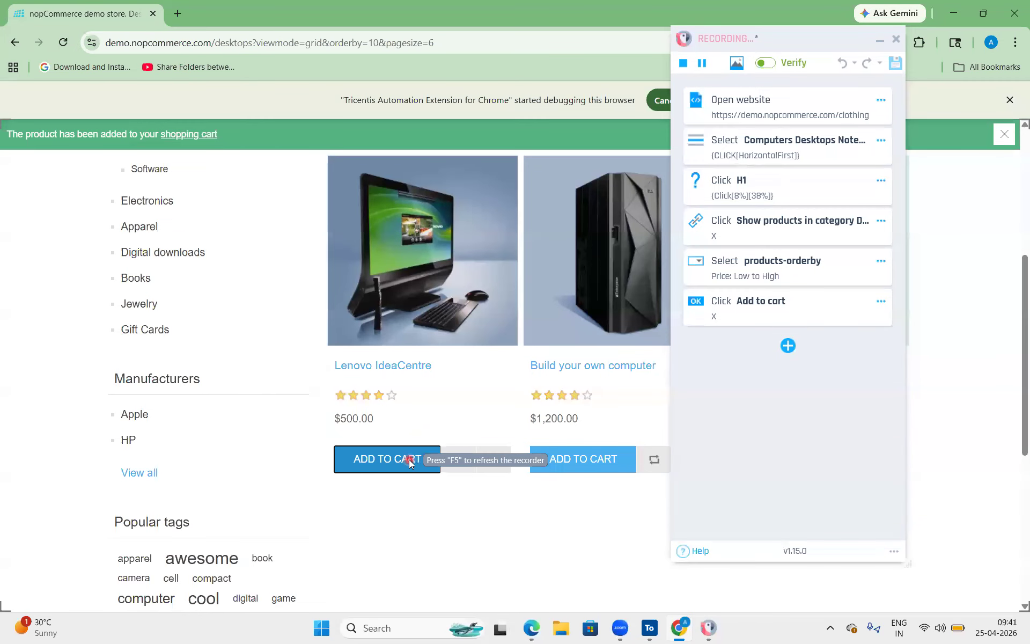
click(392, 396)
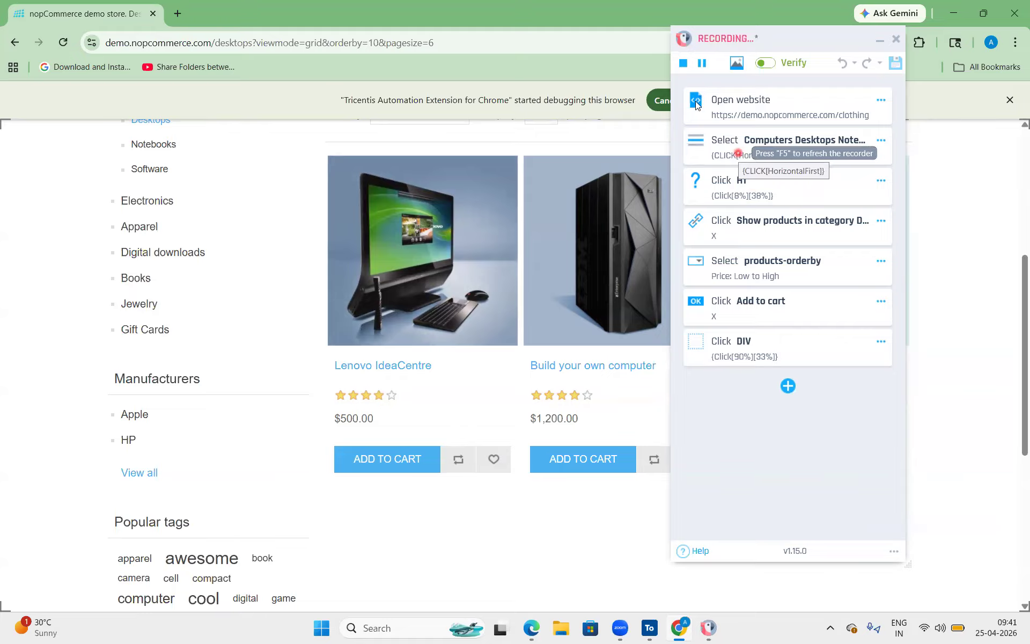
- Stop the recording, return to Tosca Commander, and expand the Recorded Modules folder of the new recording
click(686, 64)
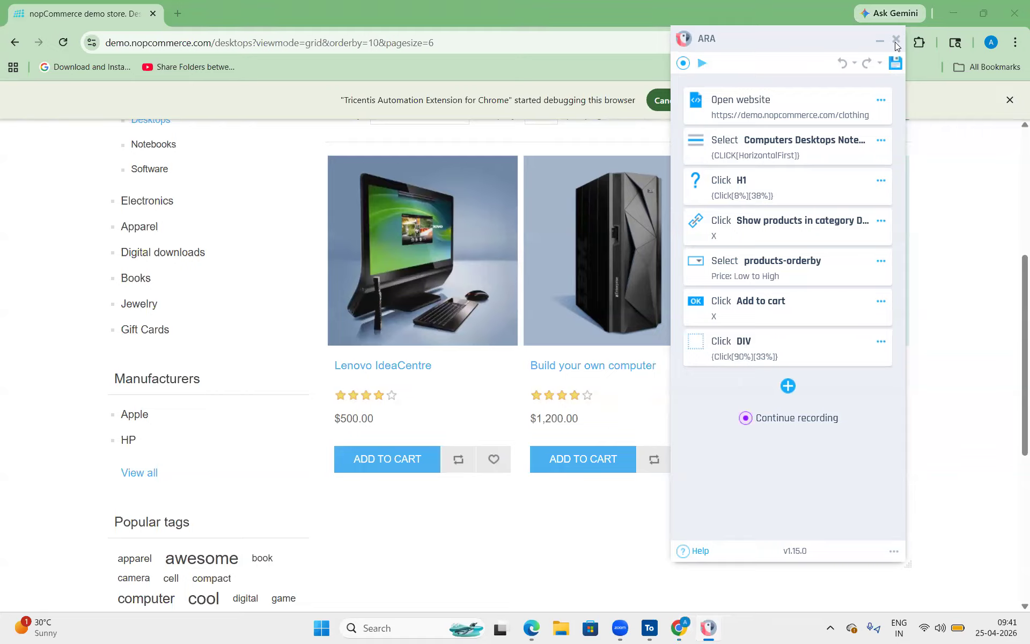
click(667, 632)
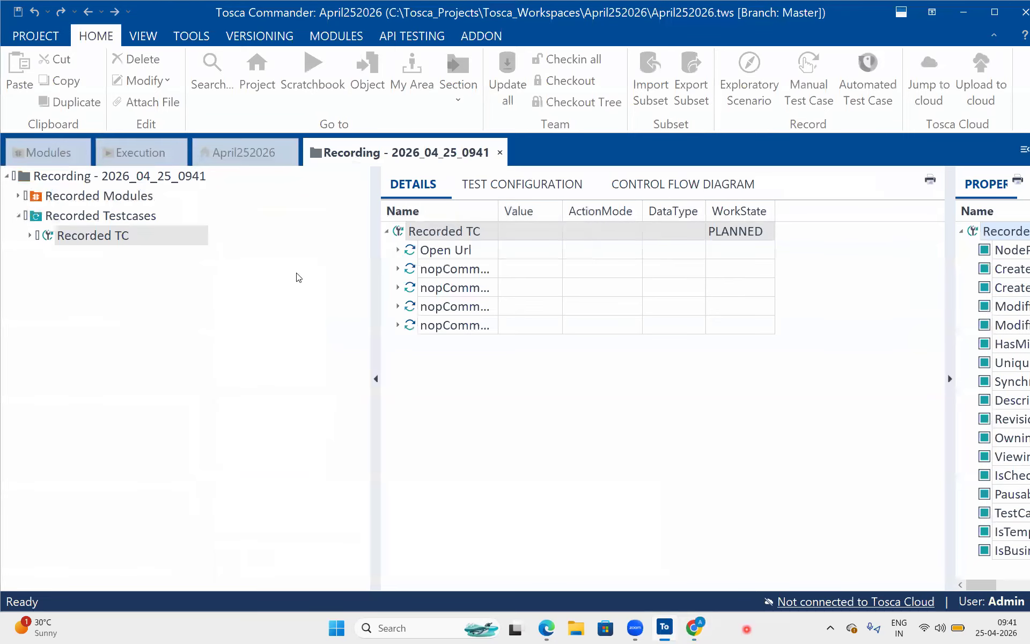
click(18, 196)
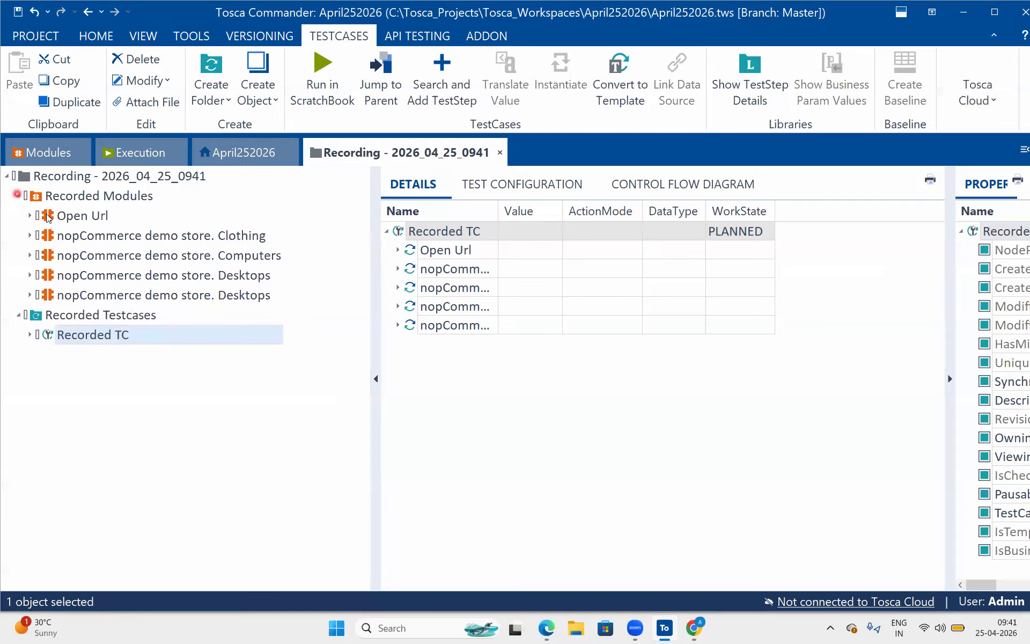
- Examine the details of the recorded Open Url, Clothing, Computers and two Desktops modules
click(54, 216)
click(95, 235)
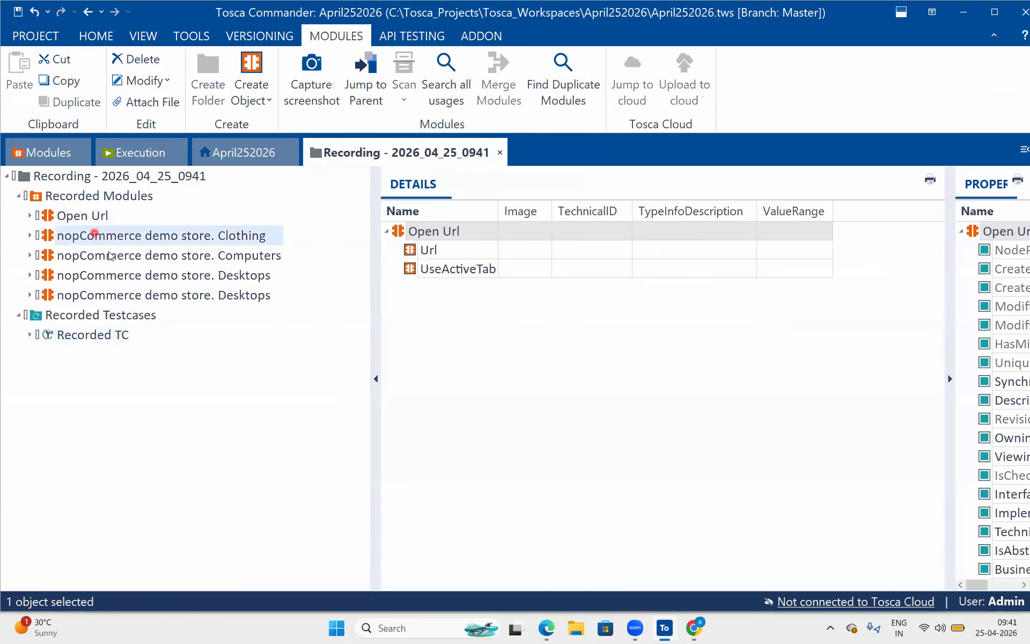
click(110, 256)
click(124, 275)
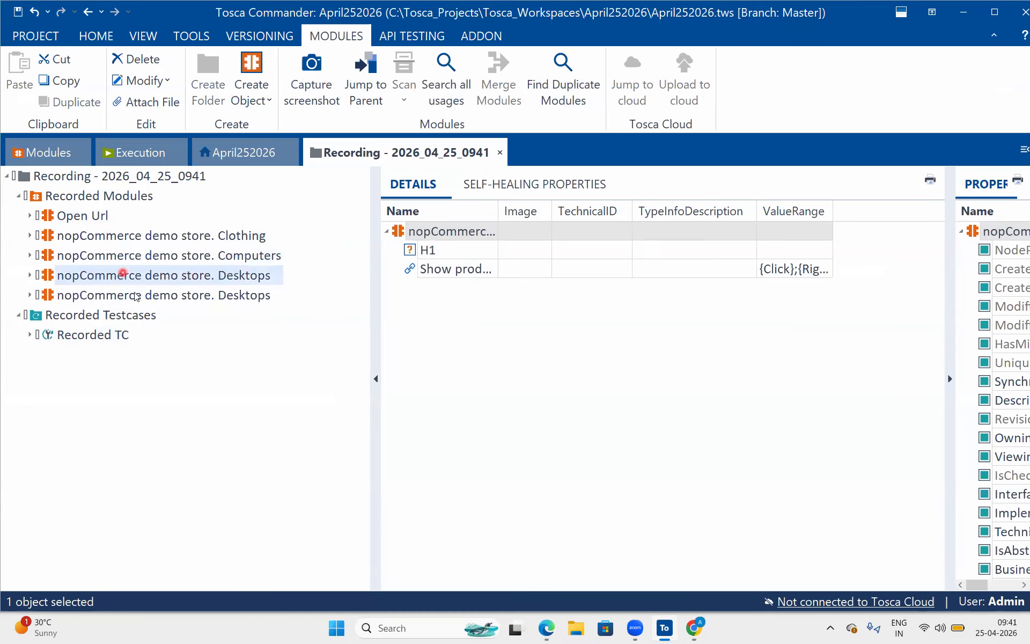
click(138, 296)
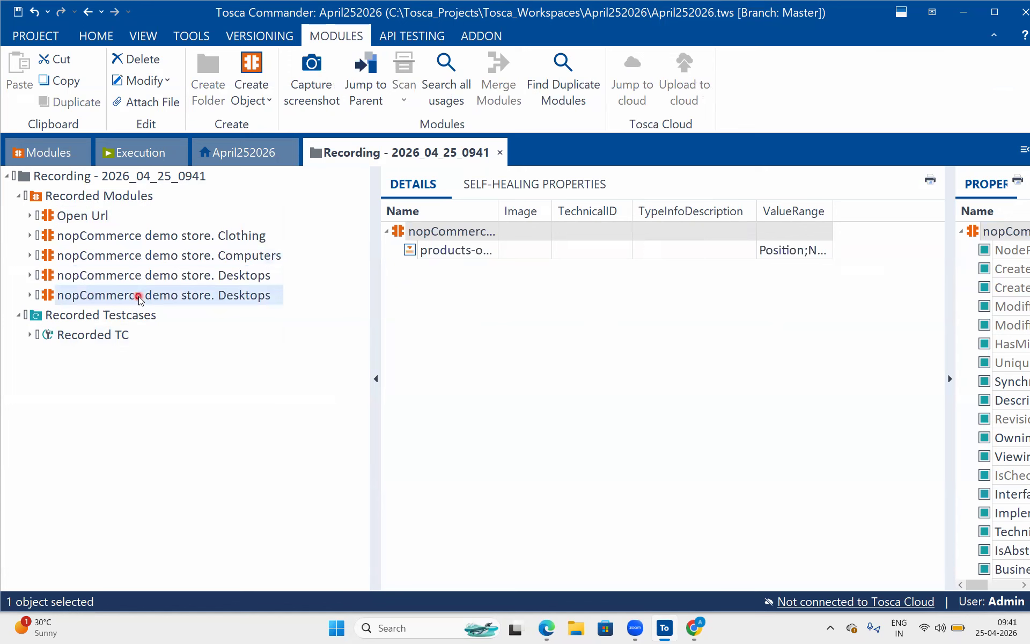
- Expand all test steps of the Recorded TC test case and fit the Value column to its contents
click(68, 334)
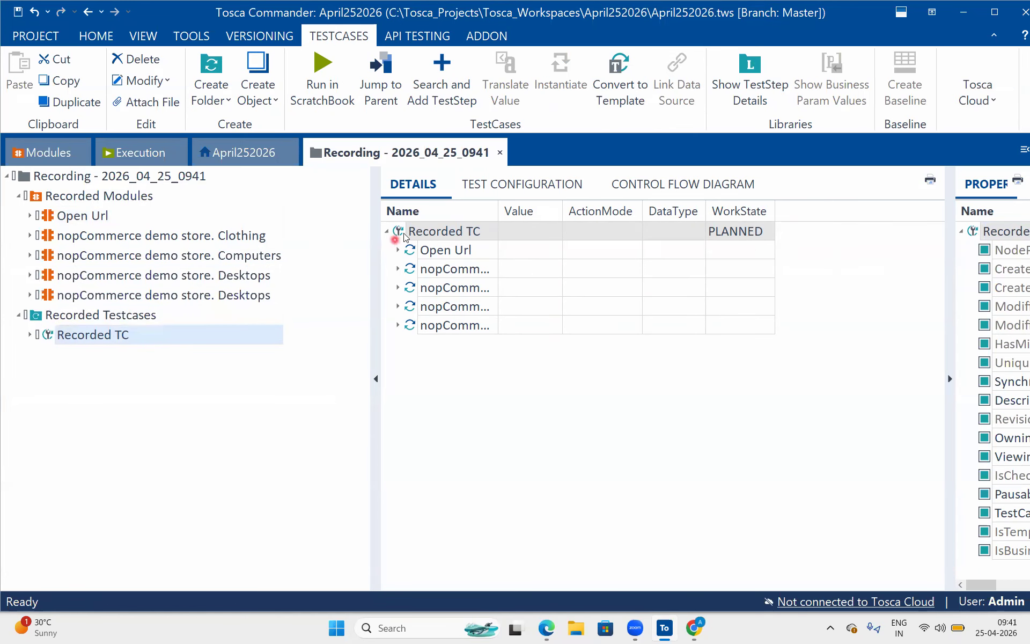
right_click(546, 239)
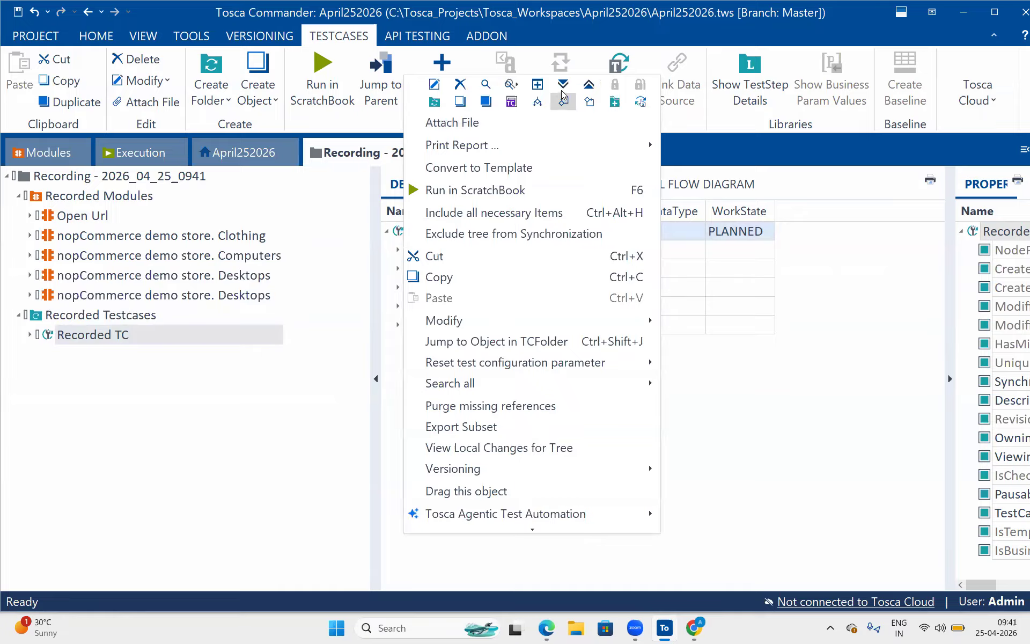
click(562, 86)
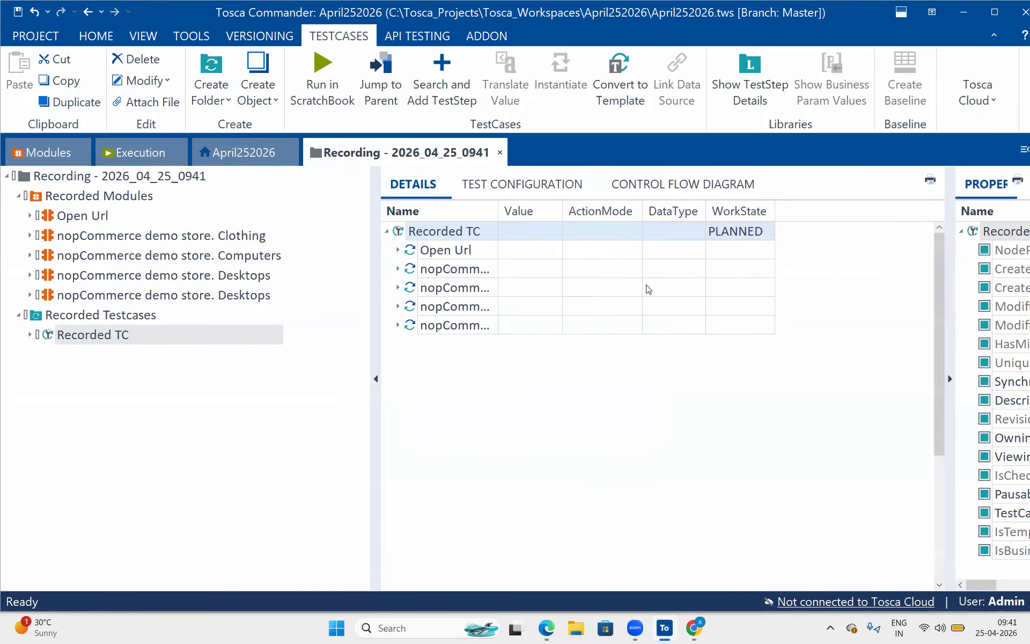
double_click(561, 203)
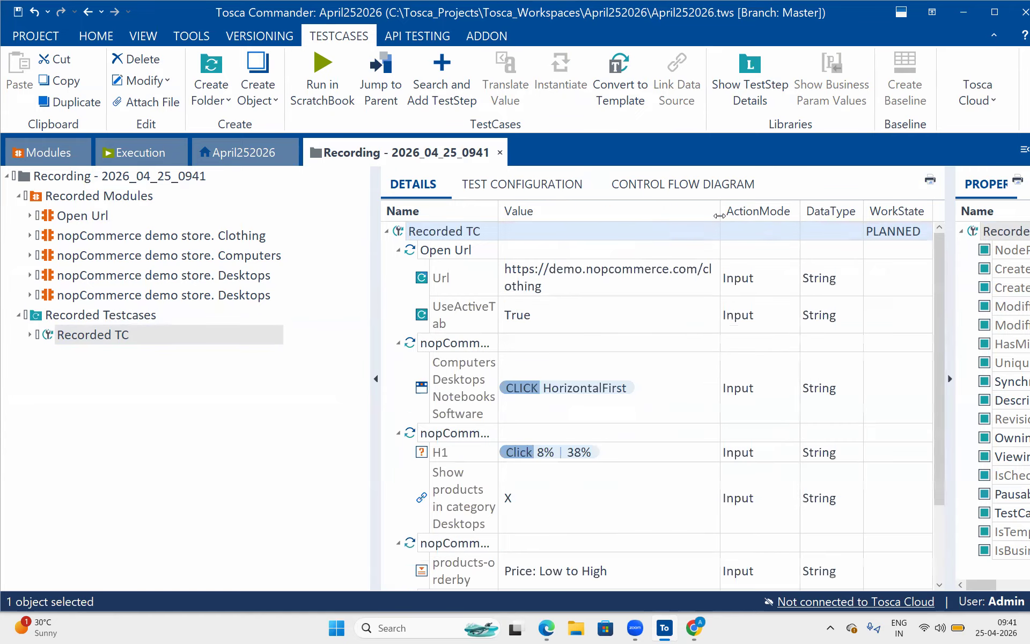
- Examine the values recorded for the category menu, heading, Desktops link and products-orderby test steps
click(625, 413)
scroll(624, 412, down, 1)
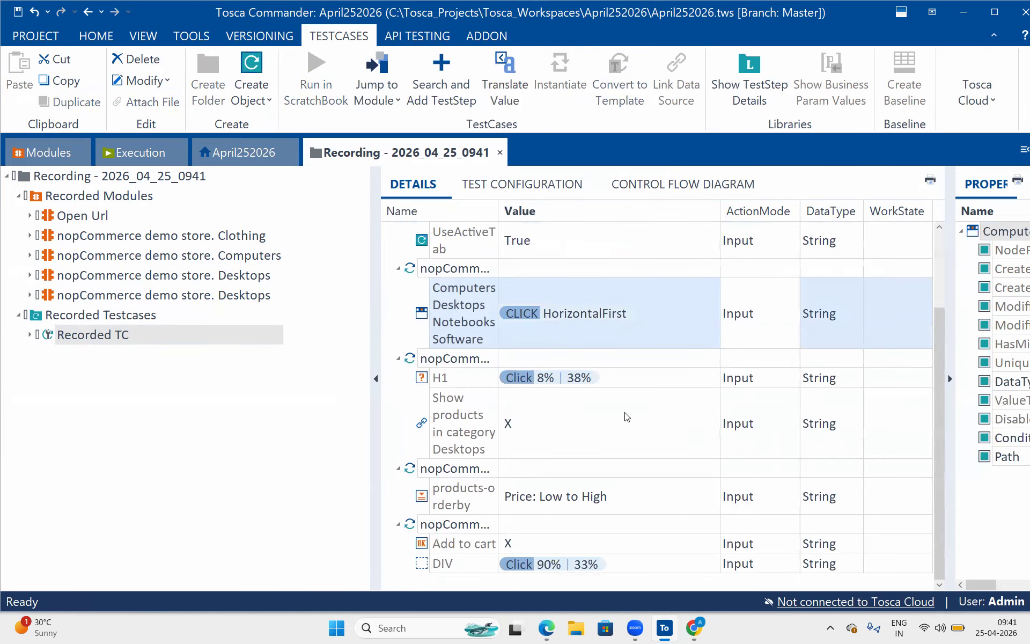
click(615, 369)
click(580, 419)
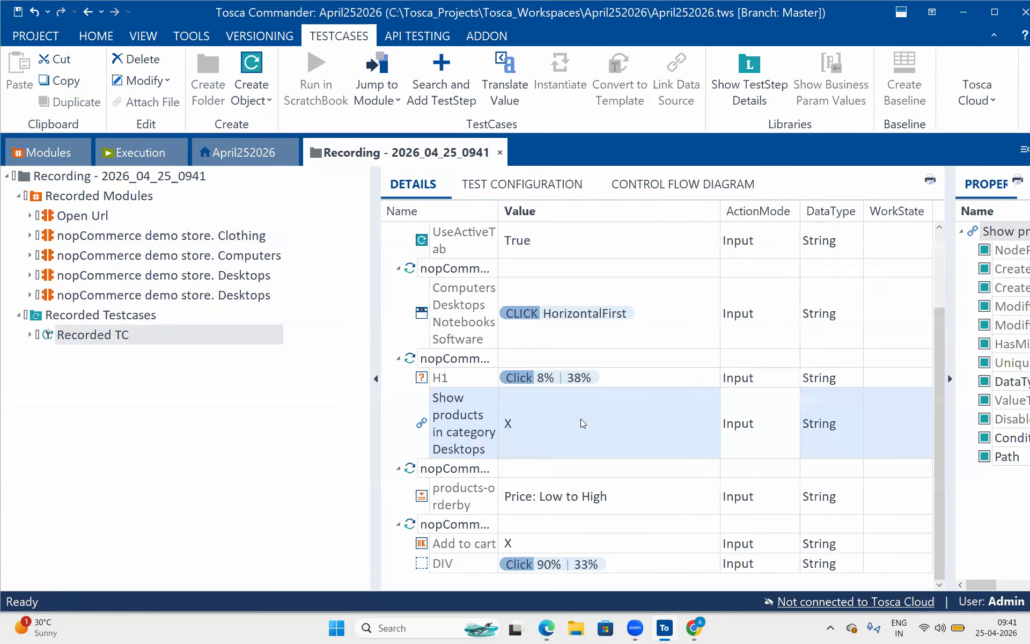
click(630, 499)
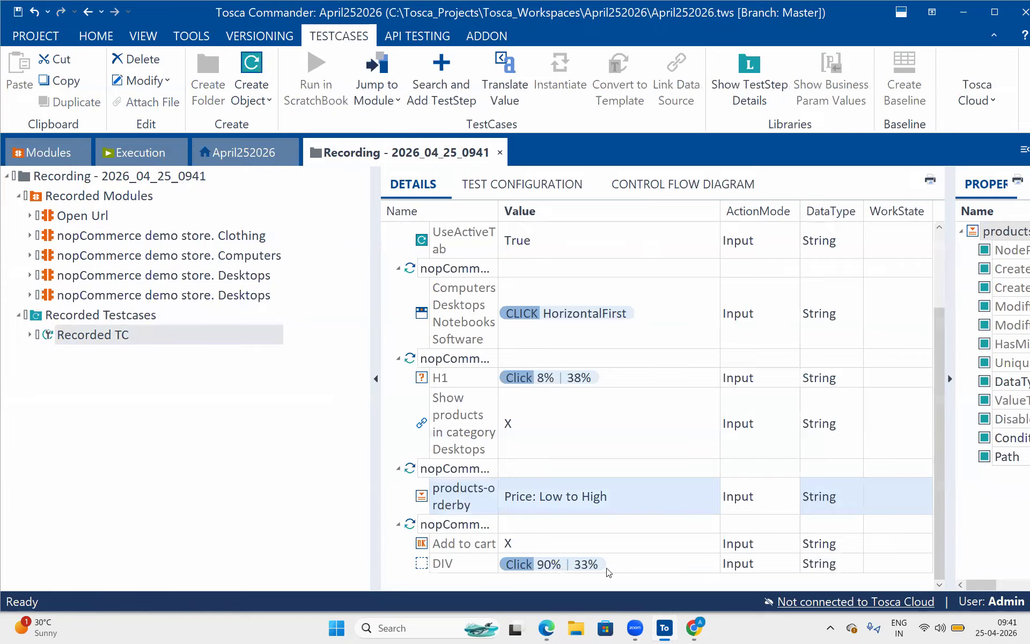
- Examine the DIV test step value in Recorded TC and widen the details area
click(636, 559)
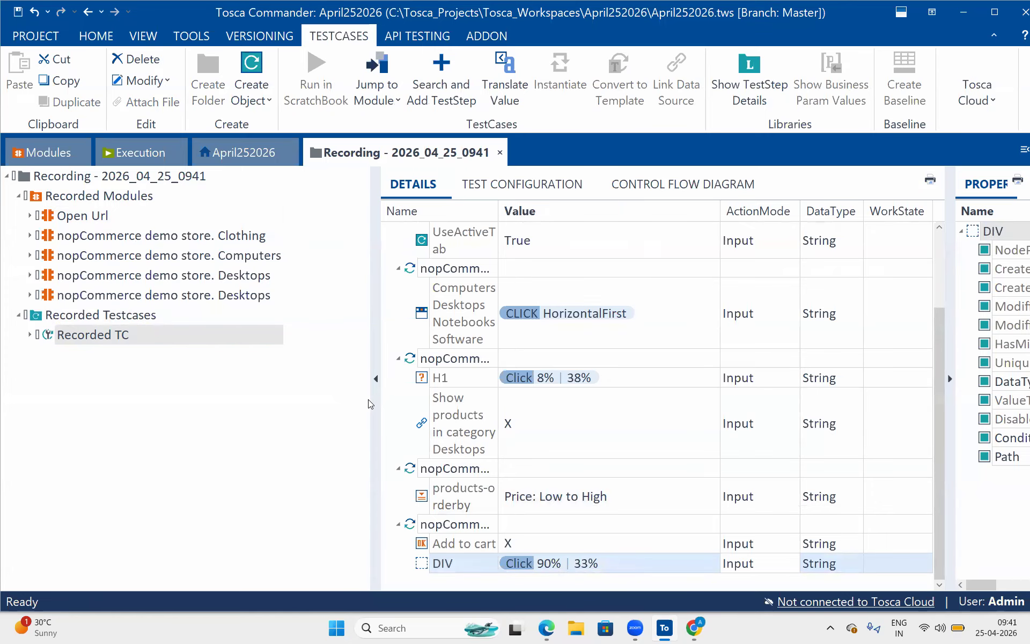
drag(373, 400, 320, 400)
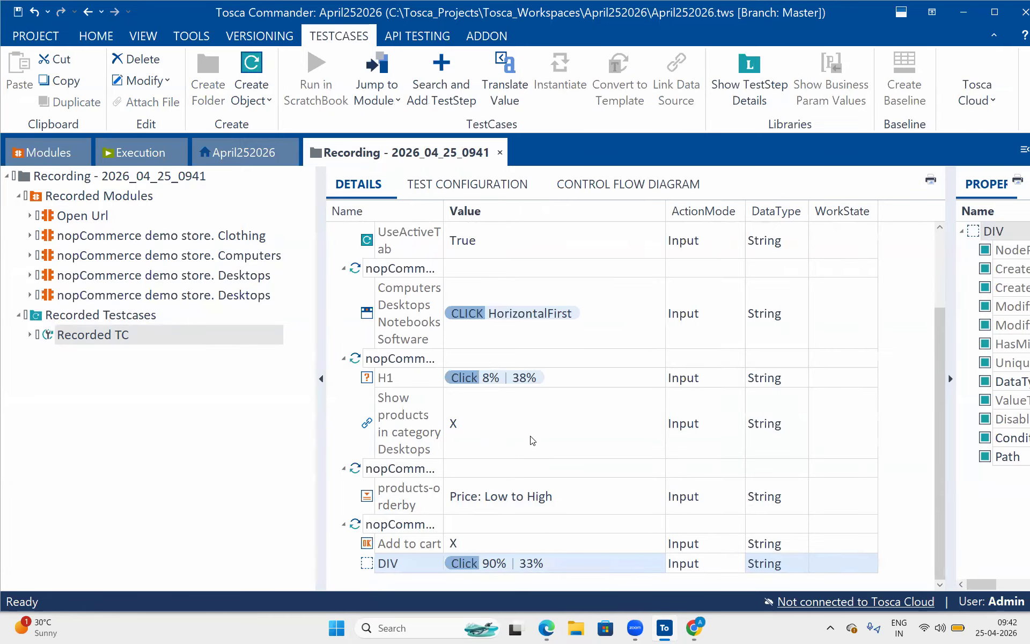
scroll(533, 440, up, 2)
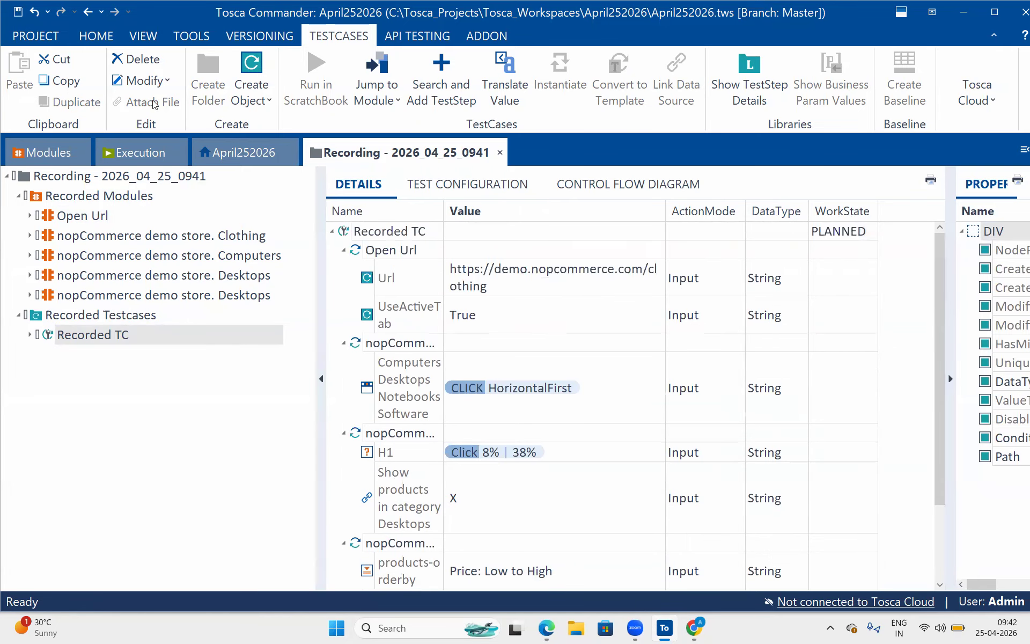
- Start recording a manual test case with all applications selected, and switch to the nopCommerce page in Chrome
click(98, 36)
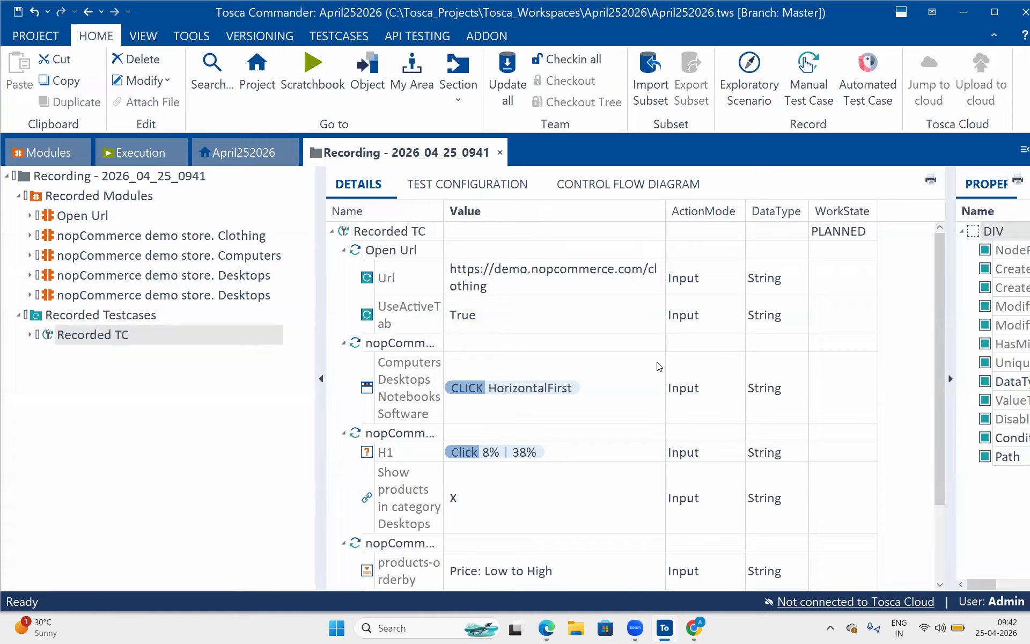
click(814, 67)
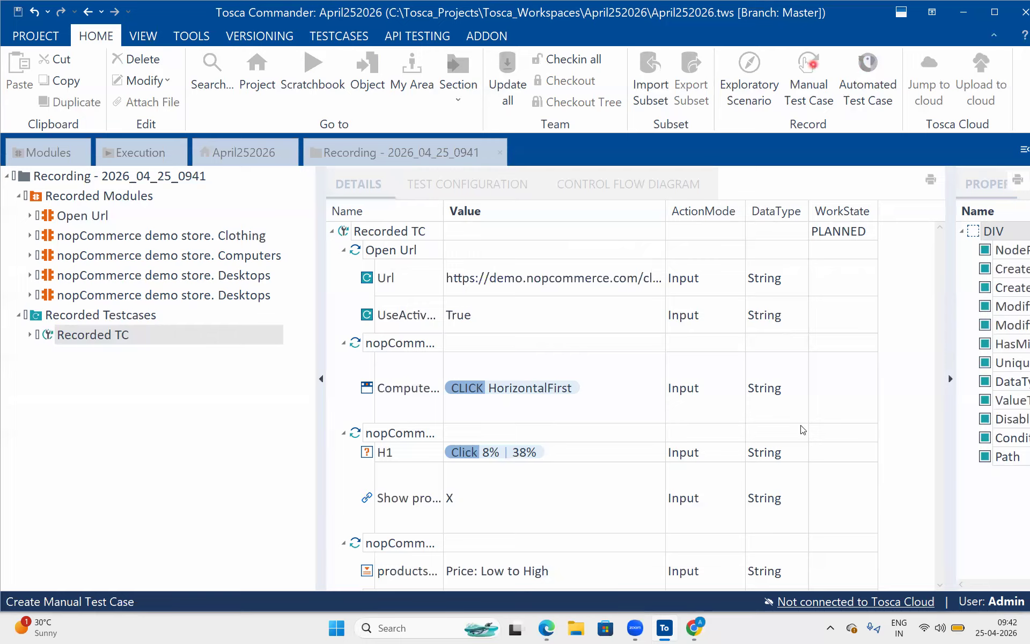
click(696, 630)
click(695, 630)
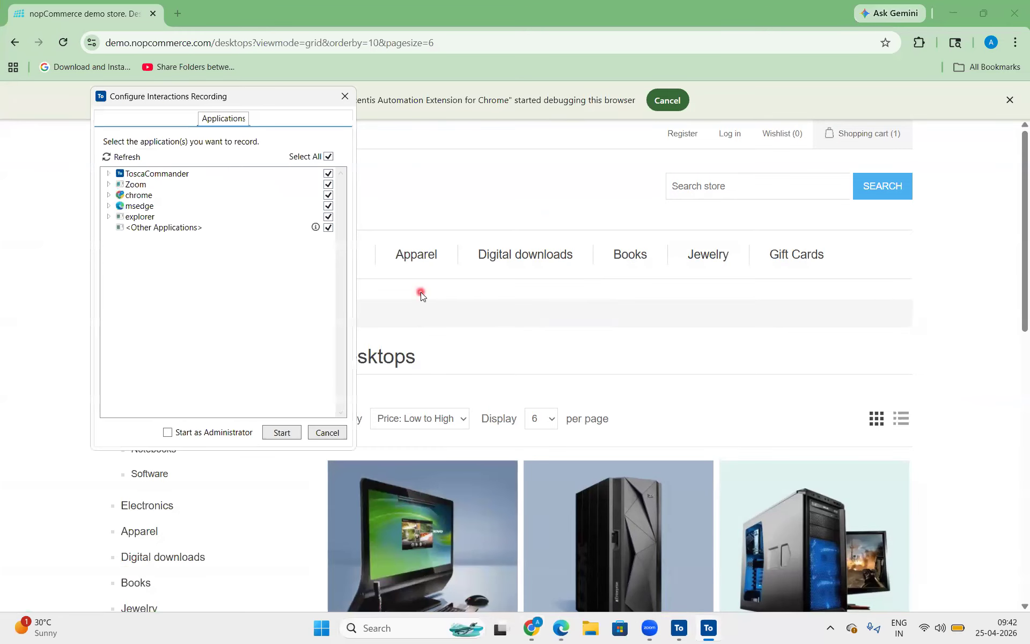
click(287, 435)
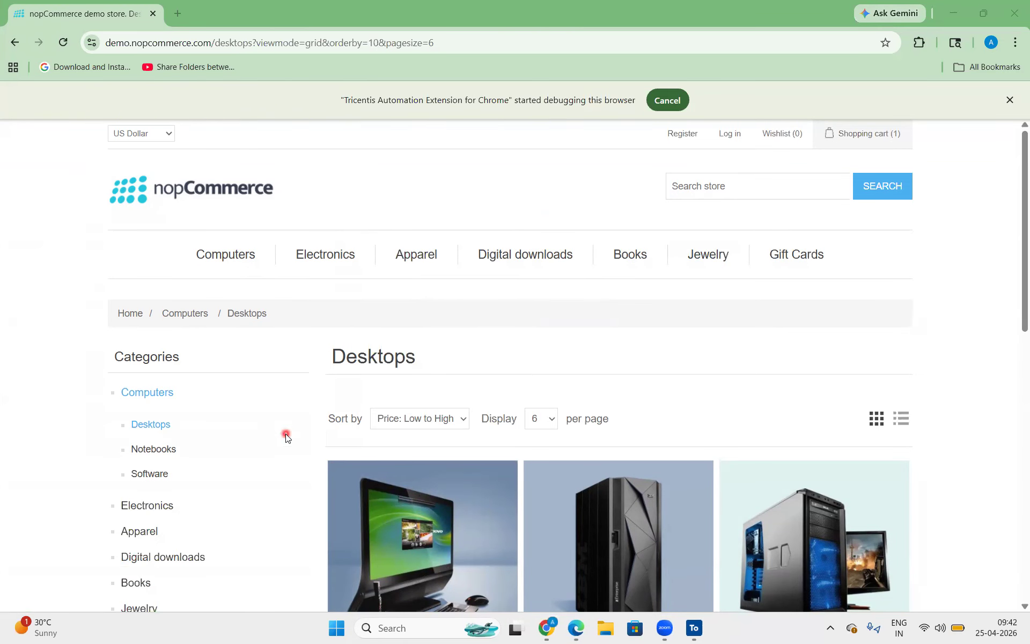
mouse_move(18, 595)
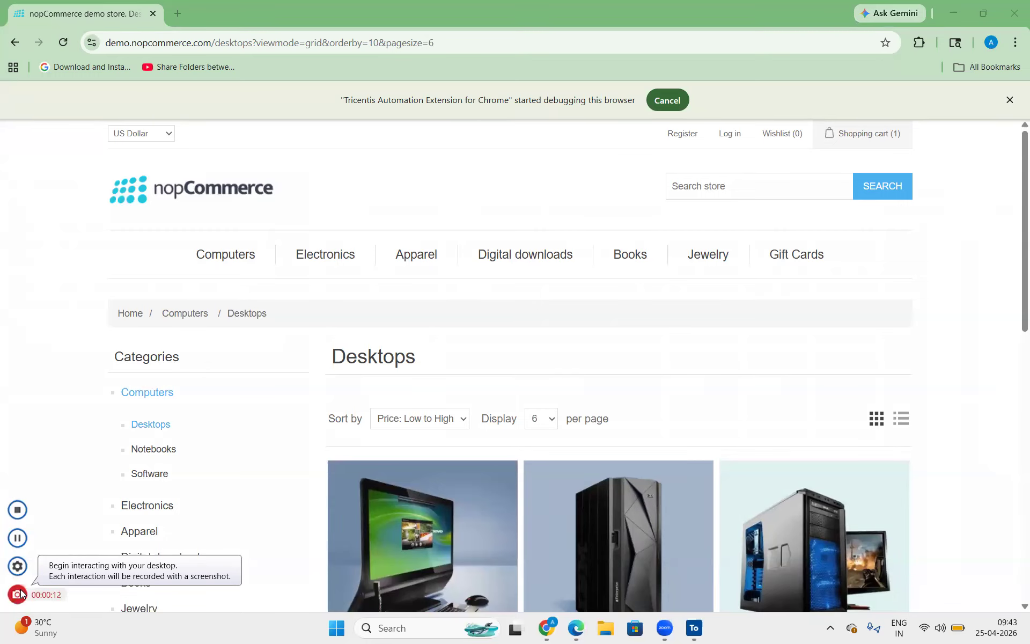
- Record going to the nopCommerce home page and opening the Galaxy S24 product from its banner
click(119, 356)
click(217, 191)
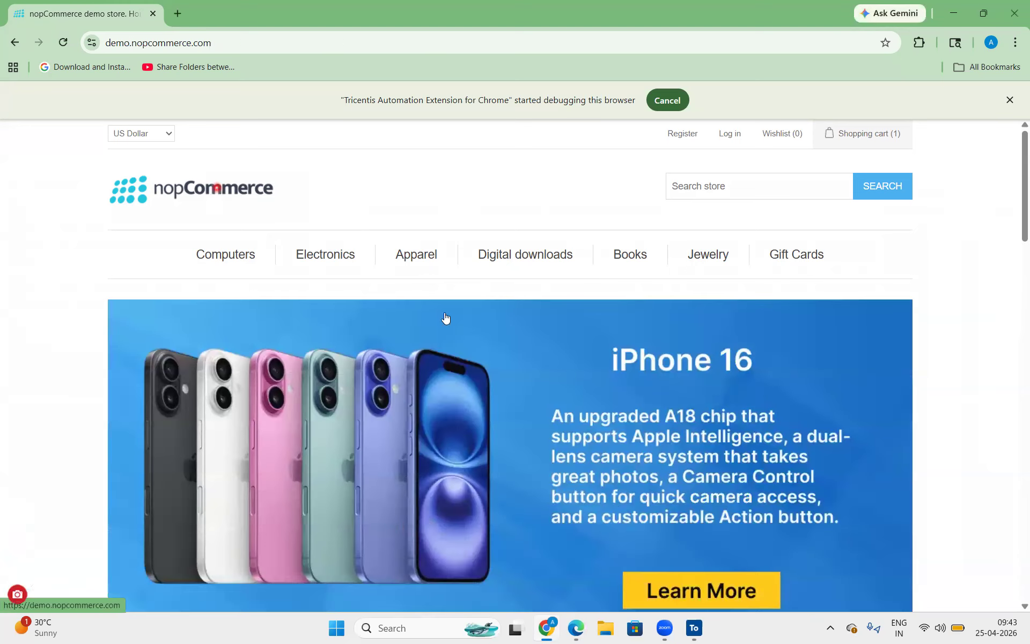
click(445, 315)
scroll(445, 317, down, 2)
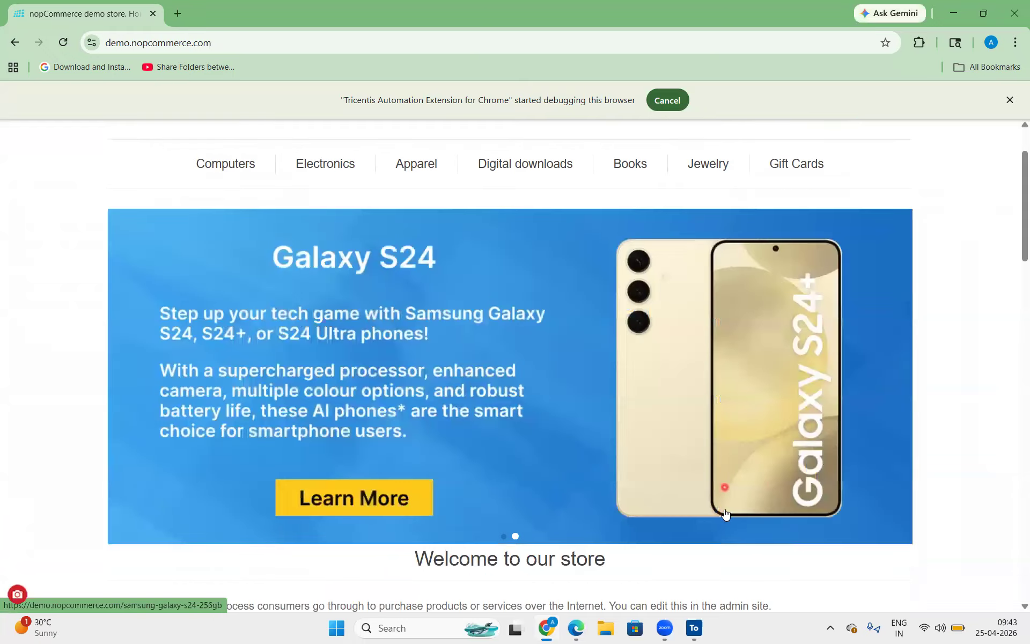
click(382, 507)
- Add the Samsung Galaxy S24 256GB to the cart and the wishlist, and dismiss the notification
scroll(549, 459, down, 4)
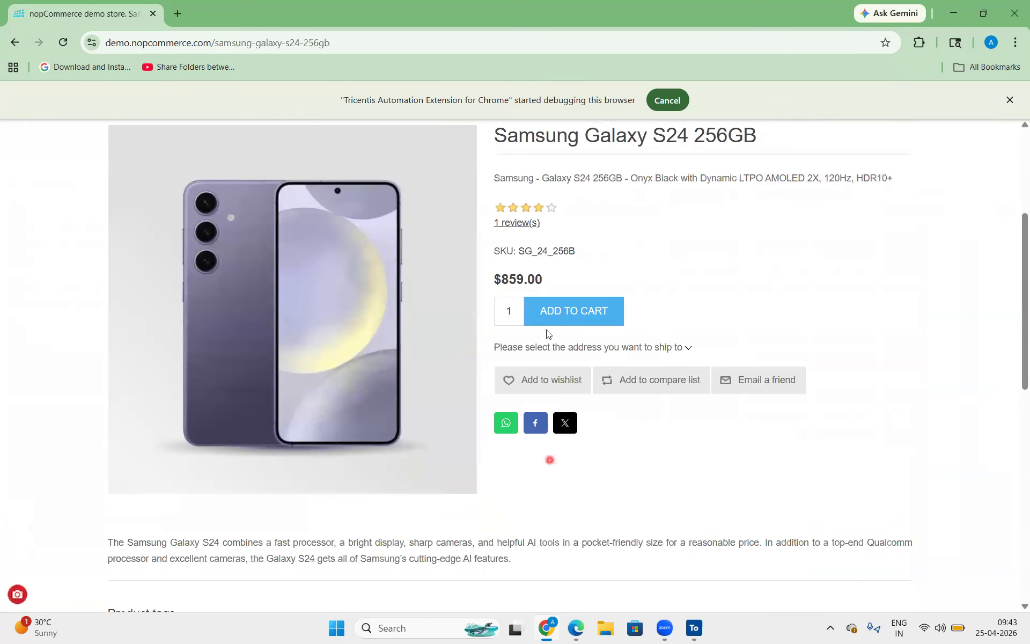
click(549, 324)
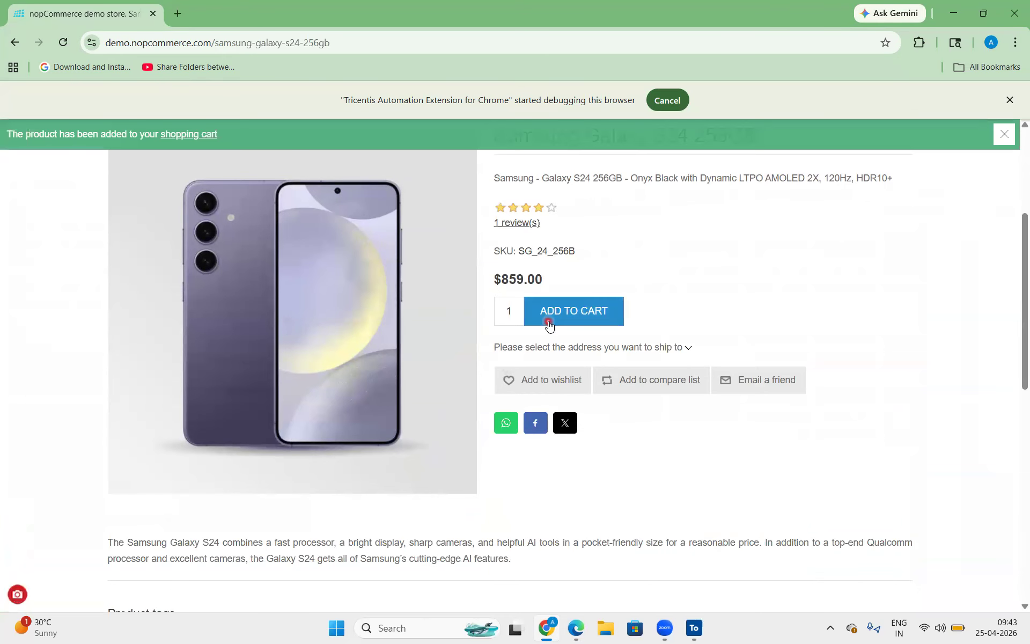
click(538, 384)
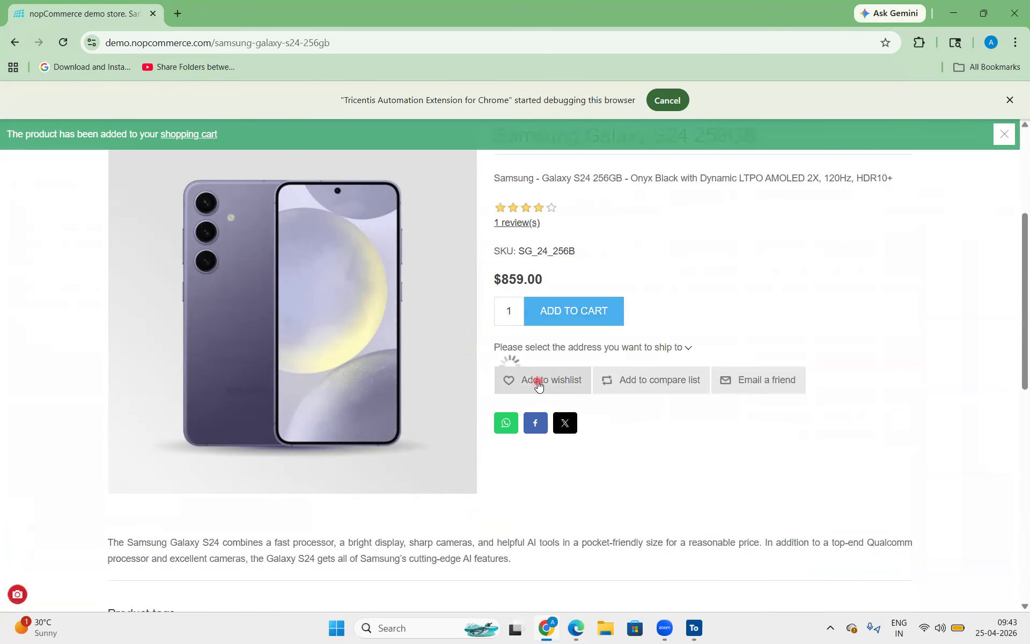
scroll(630, 395, up, 4)
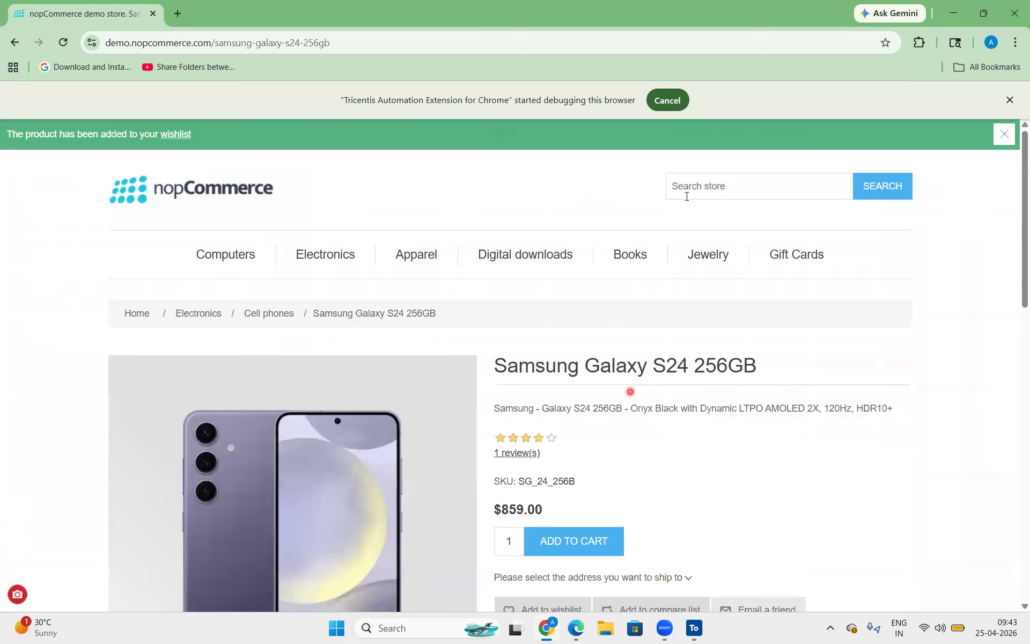
click(1004, 135)
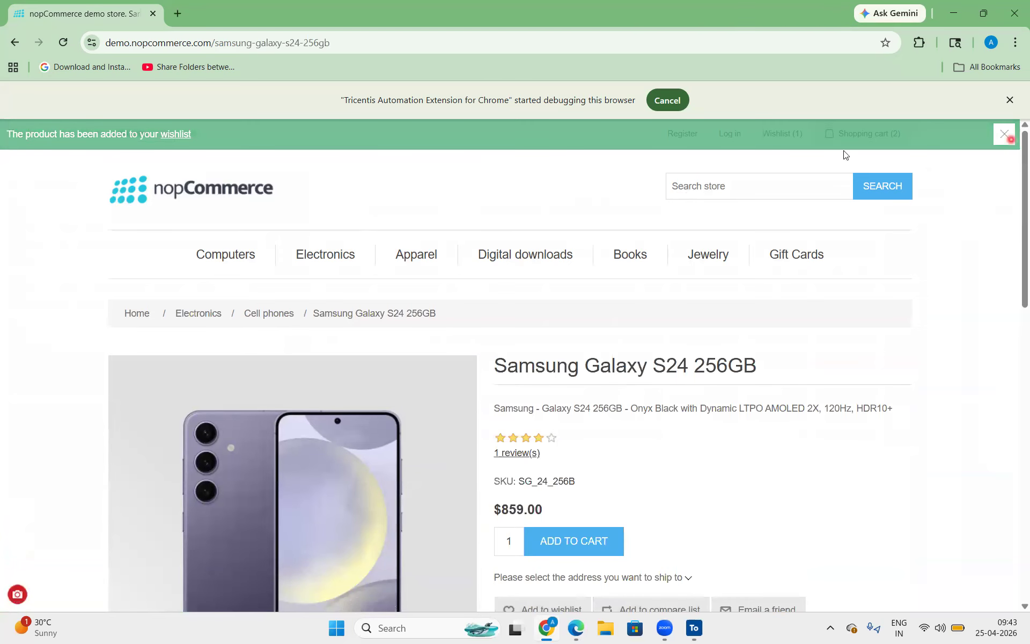
- Open the wishlist and follow its sharing URL
click(786, 135)
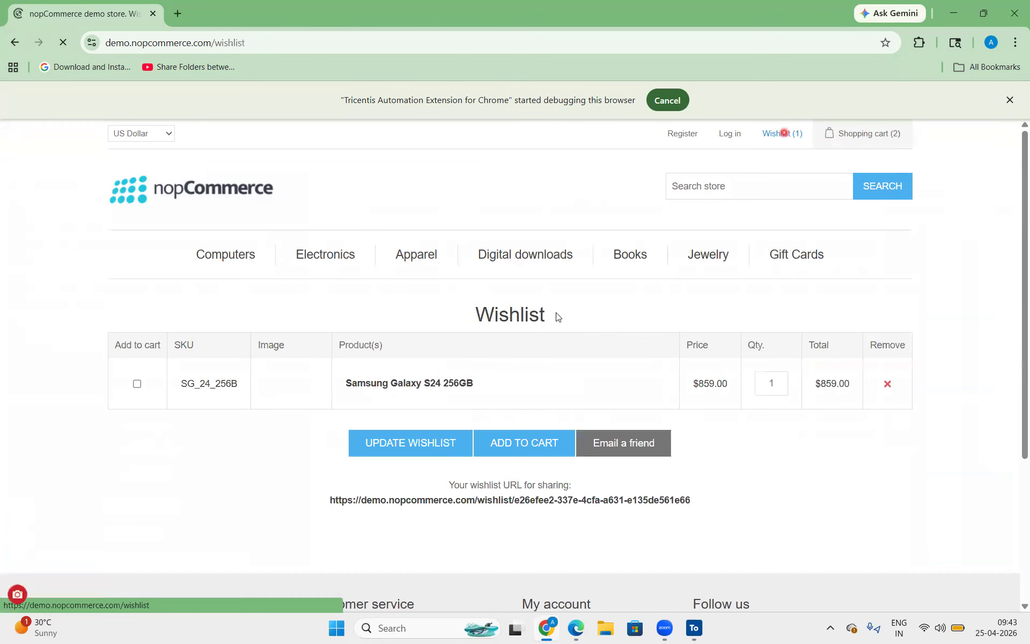
scroll(484, 400, down, 3)
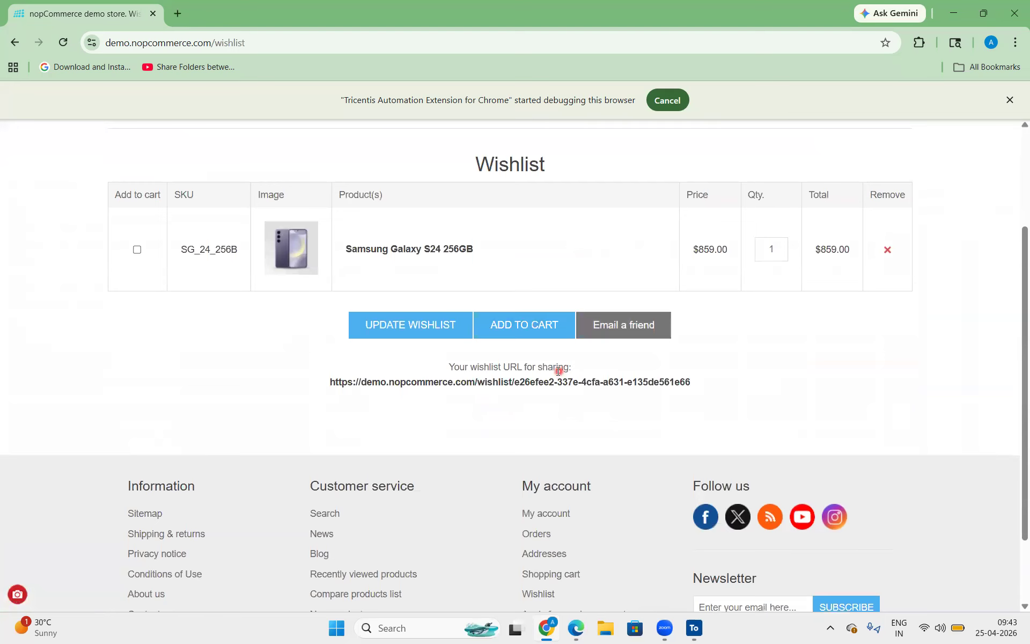
click(531, 384)
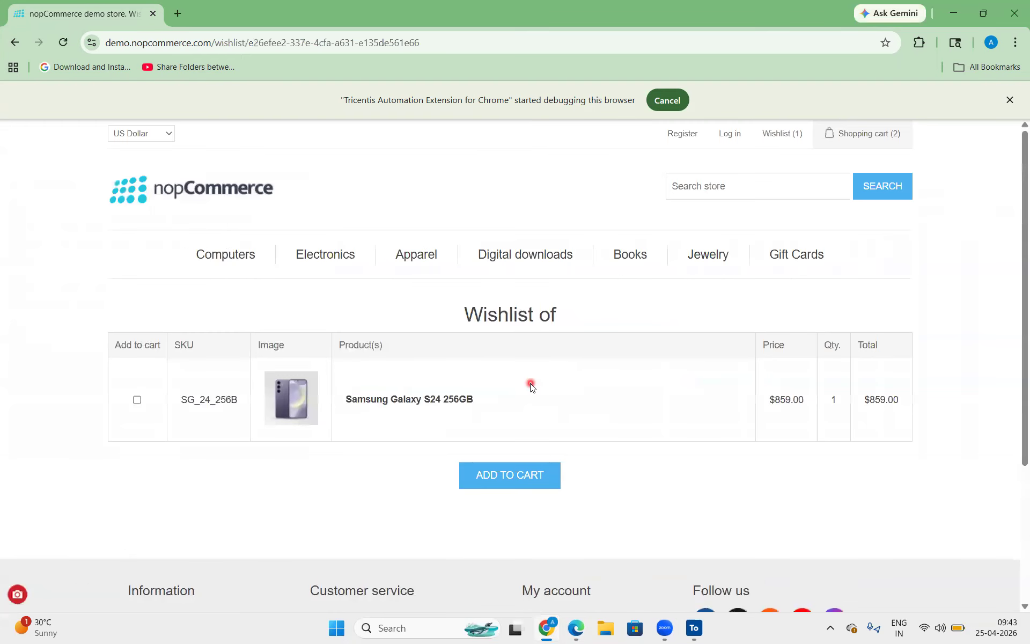
- Try adding to the cart without a selection, select the Samsung Galaxy S24 256GB, add it, and finish the recording
scroll(500, 370, down, 2)
click(512, 384)
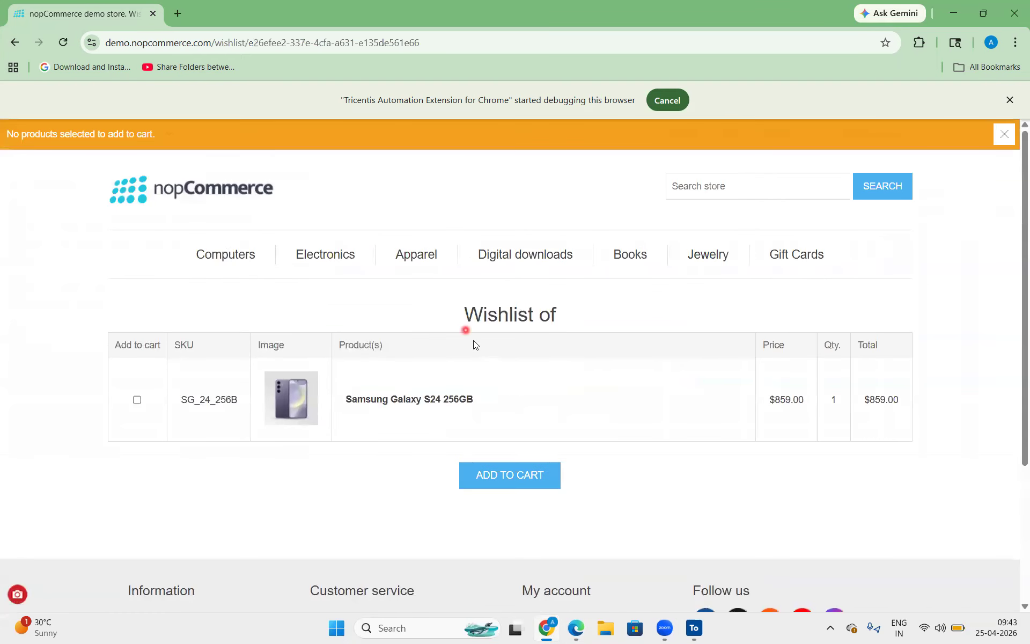
click(136, 400)
click(469, 478)
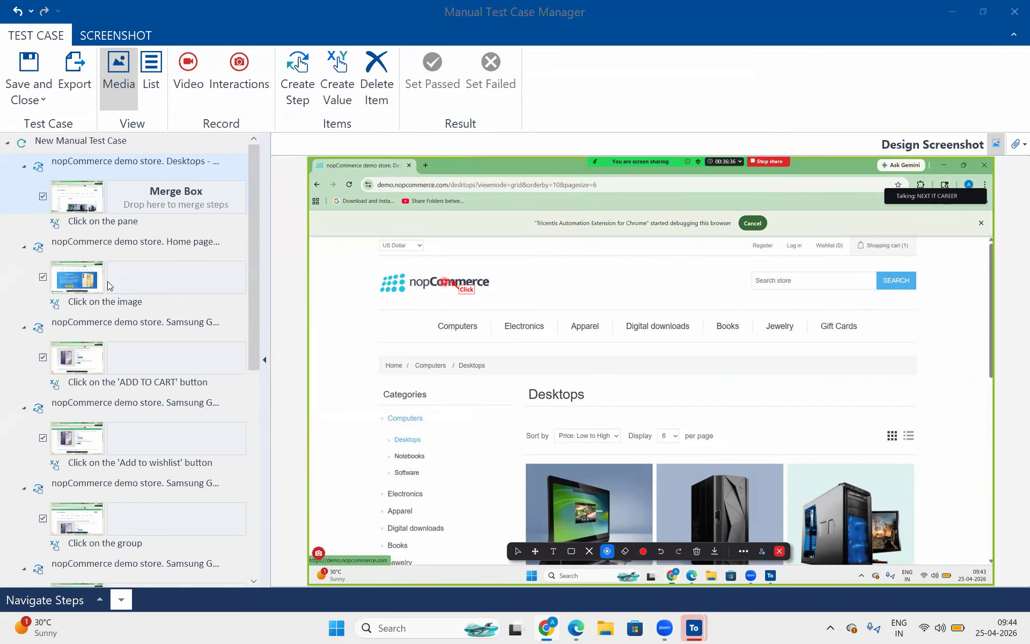
- Examine the screenshots recorded for the Desktops, Home page and 'ADD TO CART' steps of the new manual test case
click(104, 231)
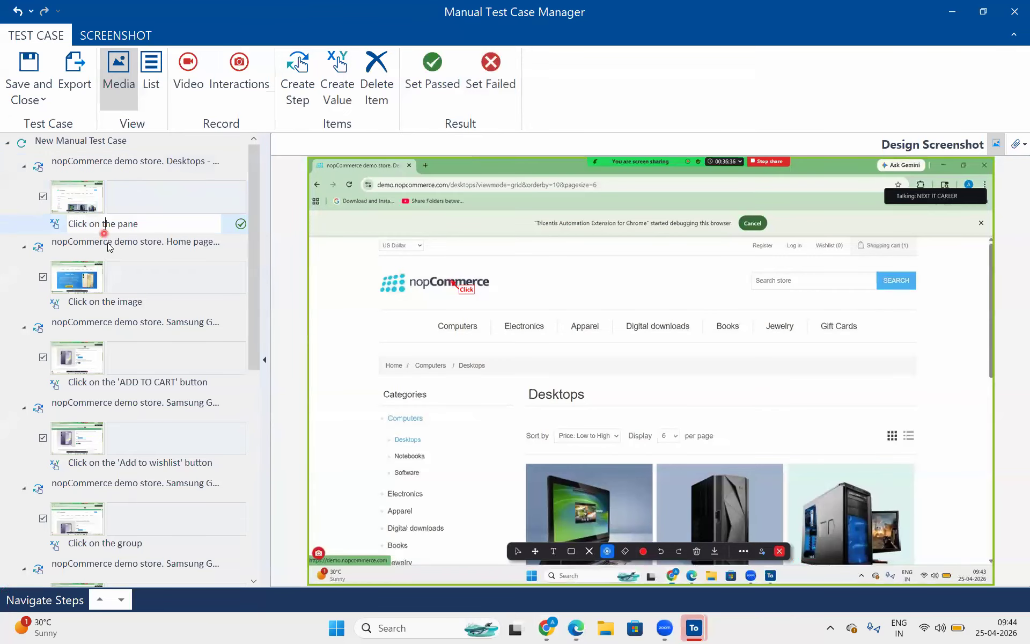
click(108, 244)
click(122, 222)
click(126, 253)
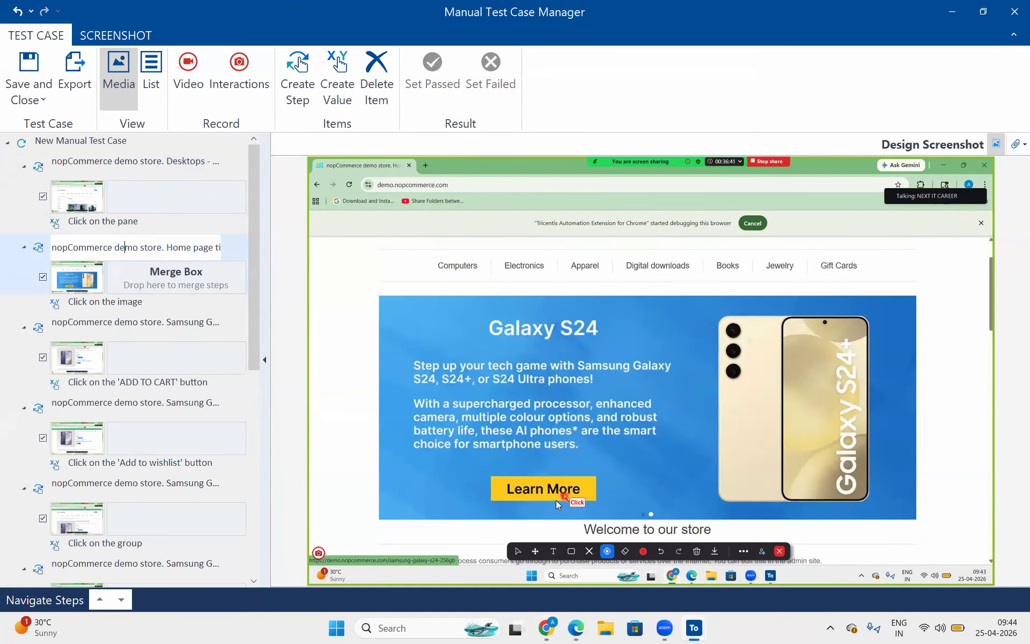
click(166, 397)
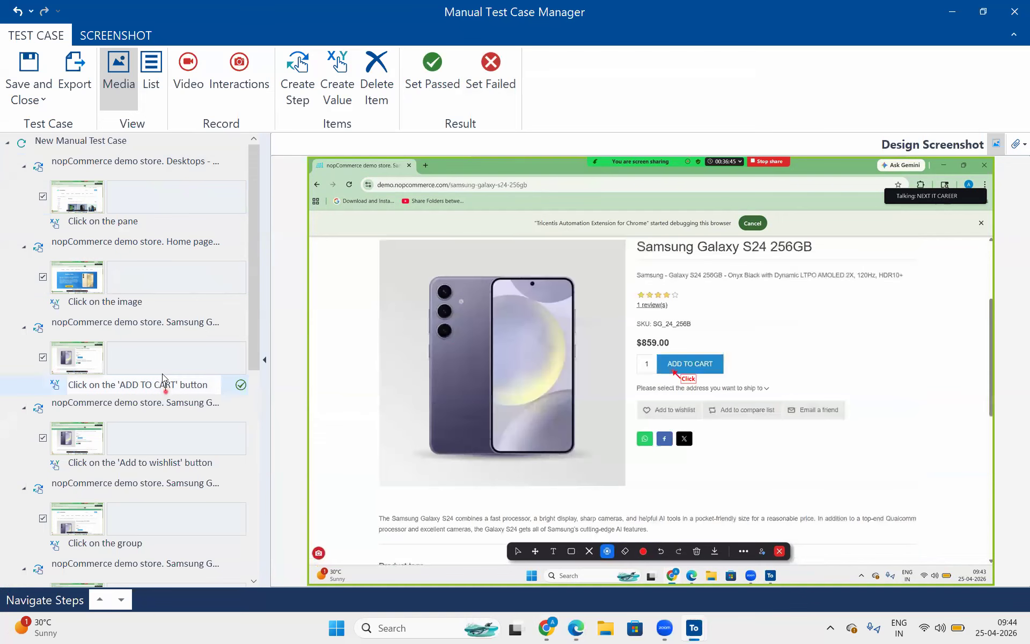
- Go through the remaining recorded steps and their screenshots, up to the final wishlist 'ADD TO CART' step
click(149, 328)
key(Down)
key(Down)
key(Down)
key(Down)
key(Down)
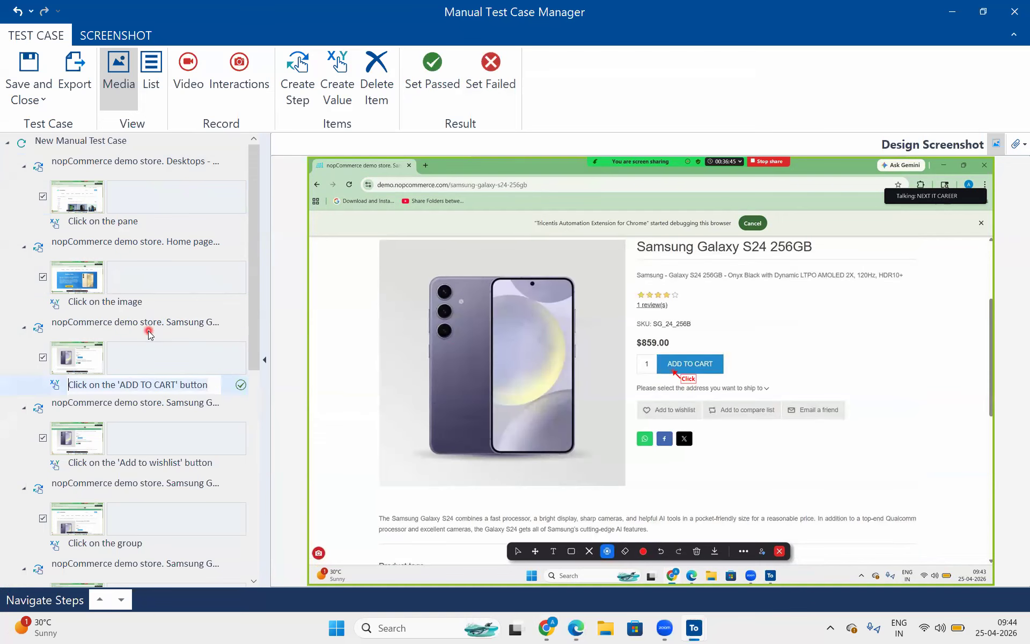
key(Down)
key(Down)
key(Down)
key(Down)
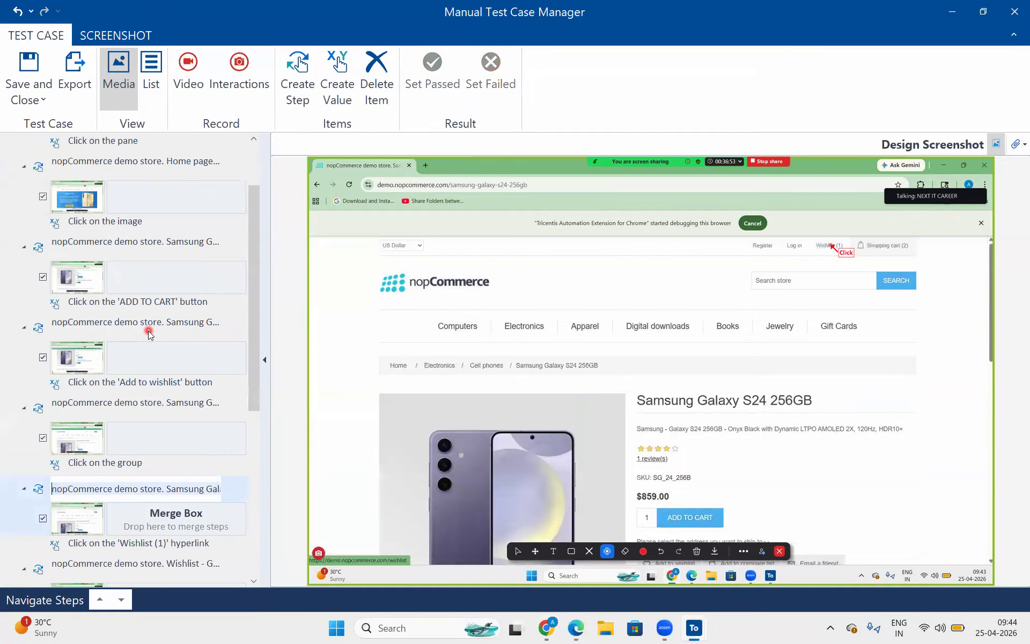
key(Down)
key(Down)
key(Down)
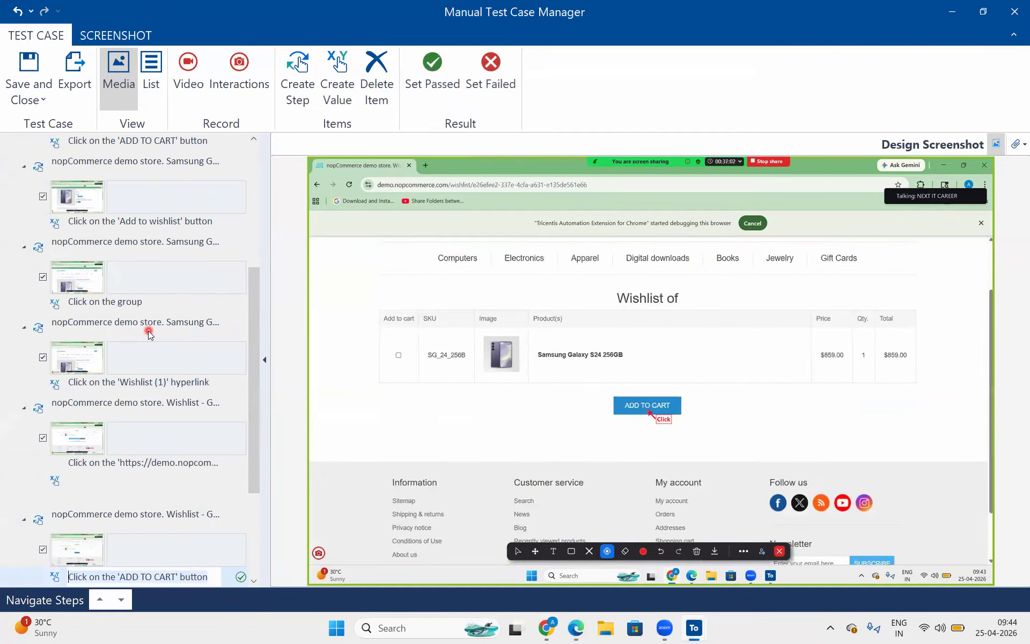
key(Down)
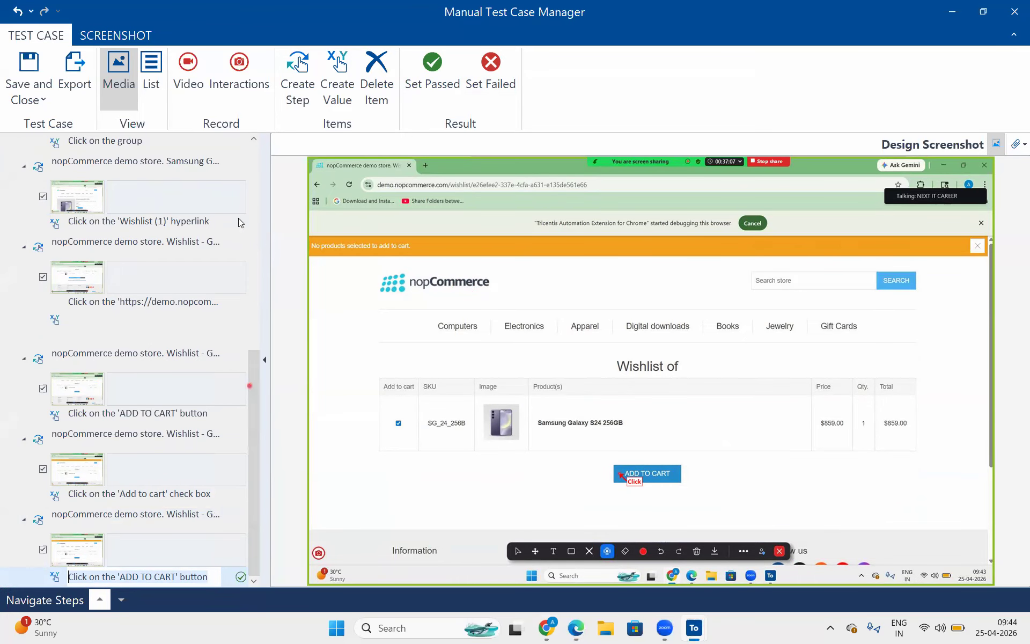
- Mark the recorded pane, image, 'ADD TO CART' and 'Add to wishlist' actions at the start of the test case as passed
drag(249, 386, 206, 180)
click(193, 175)
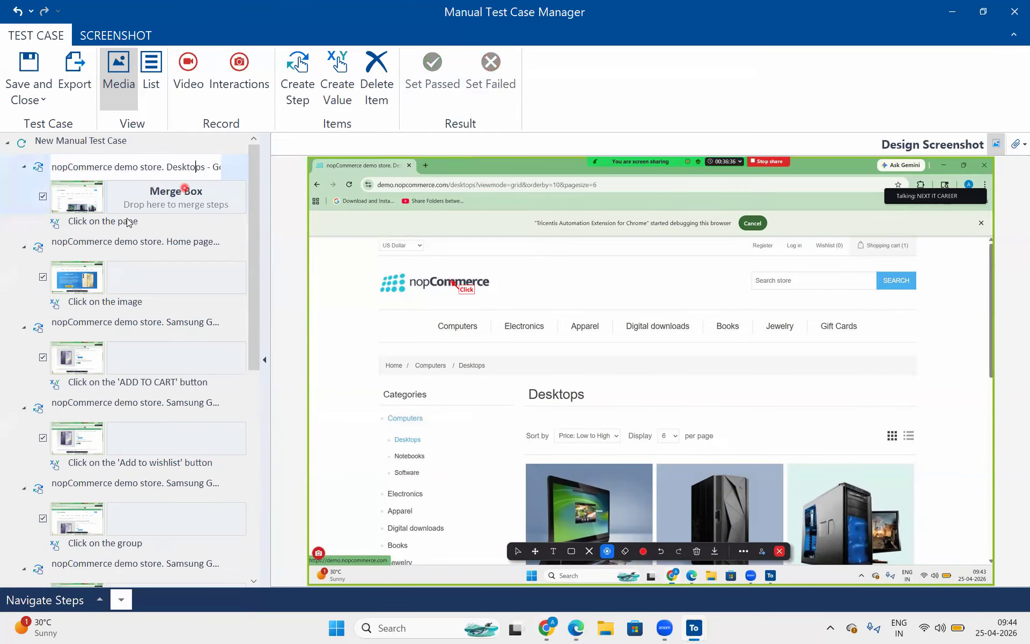
click(231, 227)
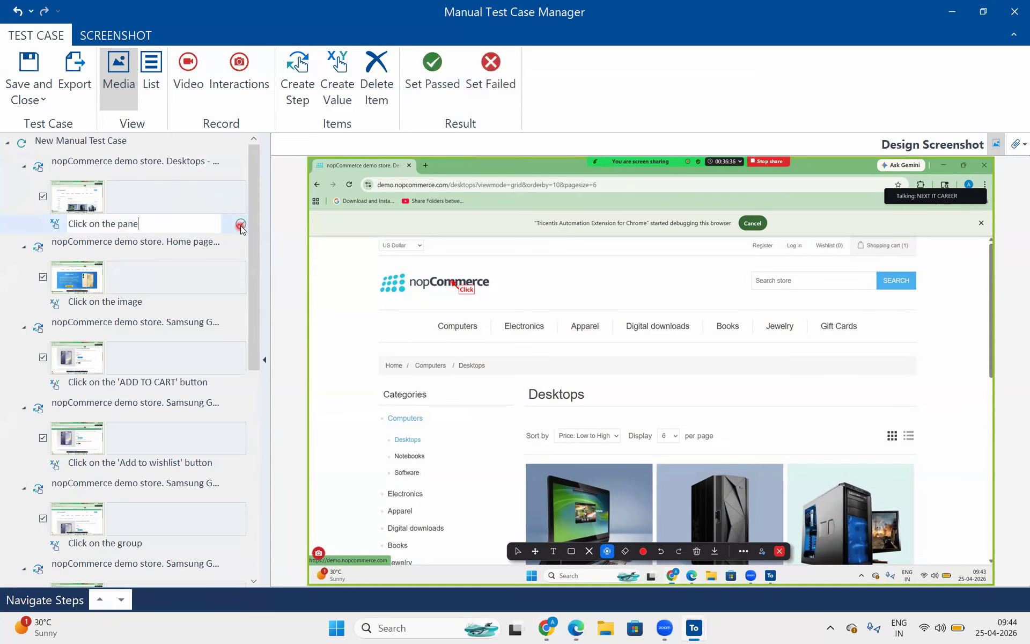
click(242, 282)
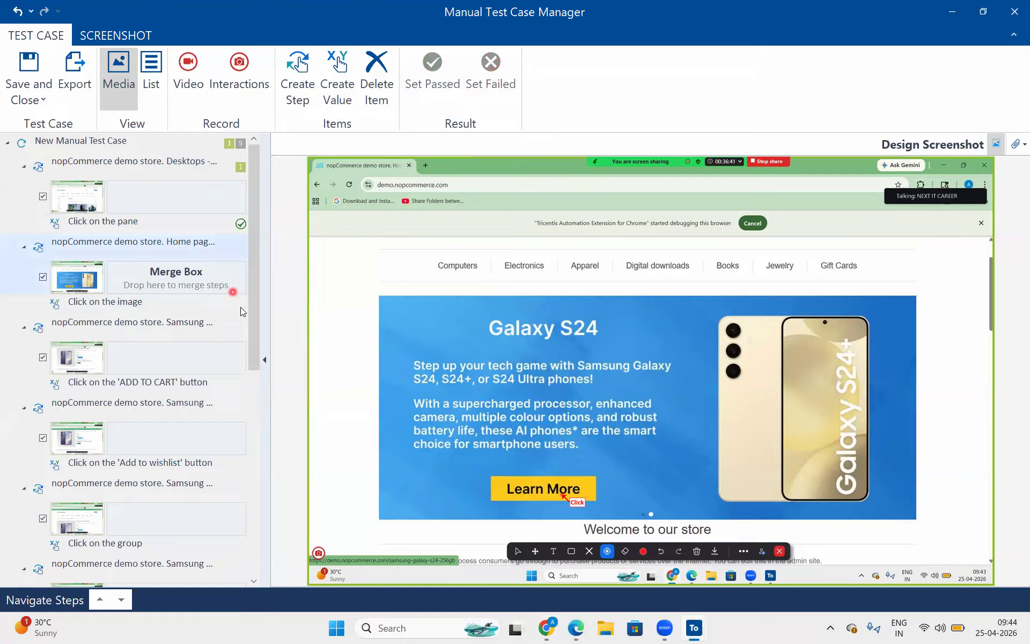
click(240, 307)
click(240, 383)
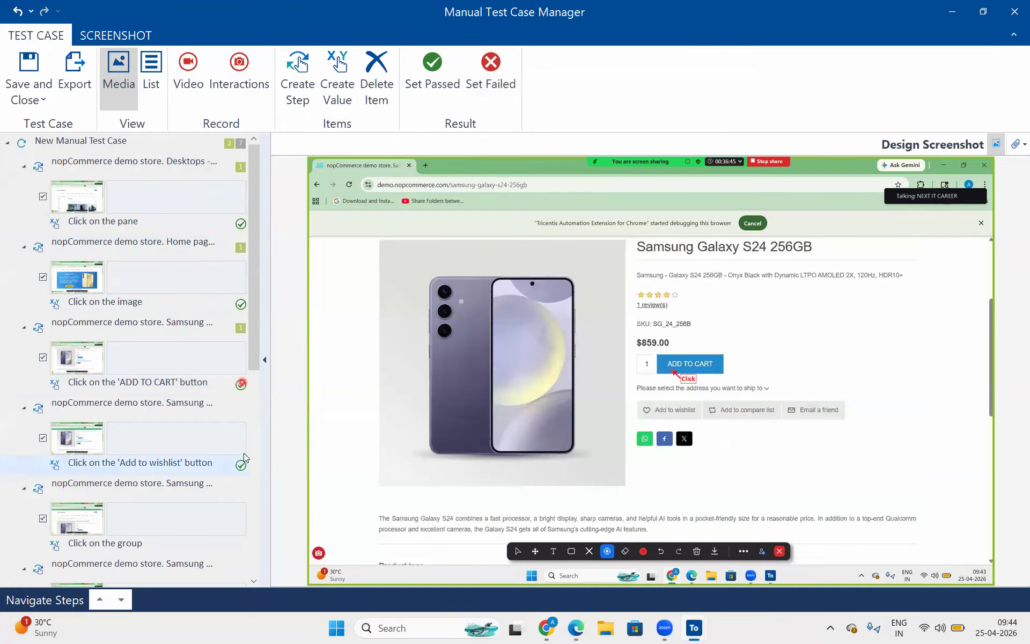
click(244, 467)
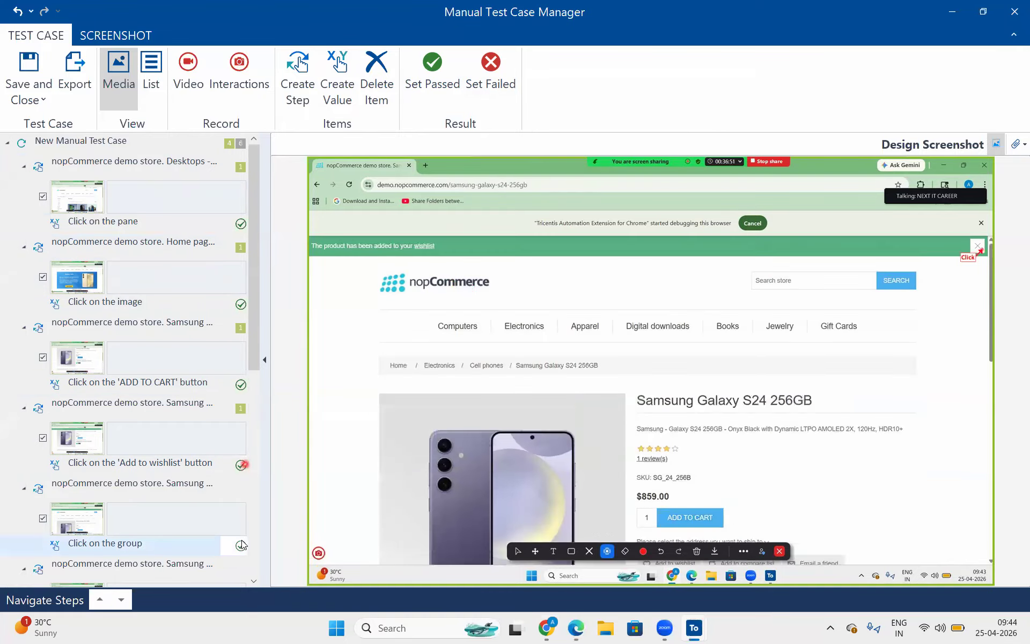
- Mark the remaining recorded actions as passed, from the group click down to the final 'ADD TO CART' action
click(241, 546)
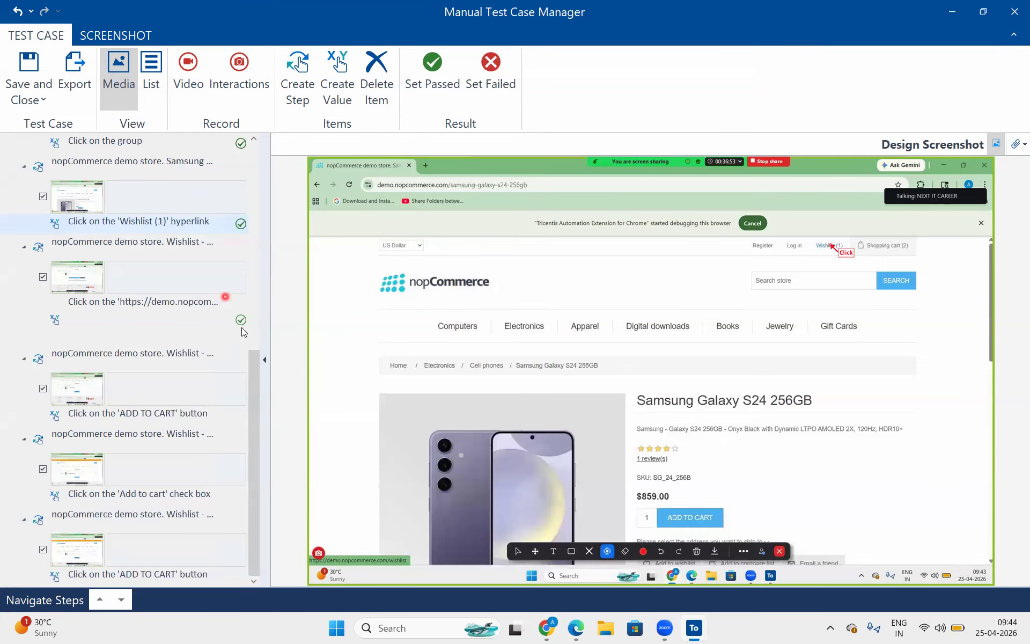
click(242, 322)
click(241, 416)
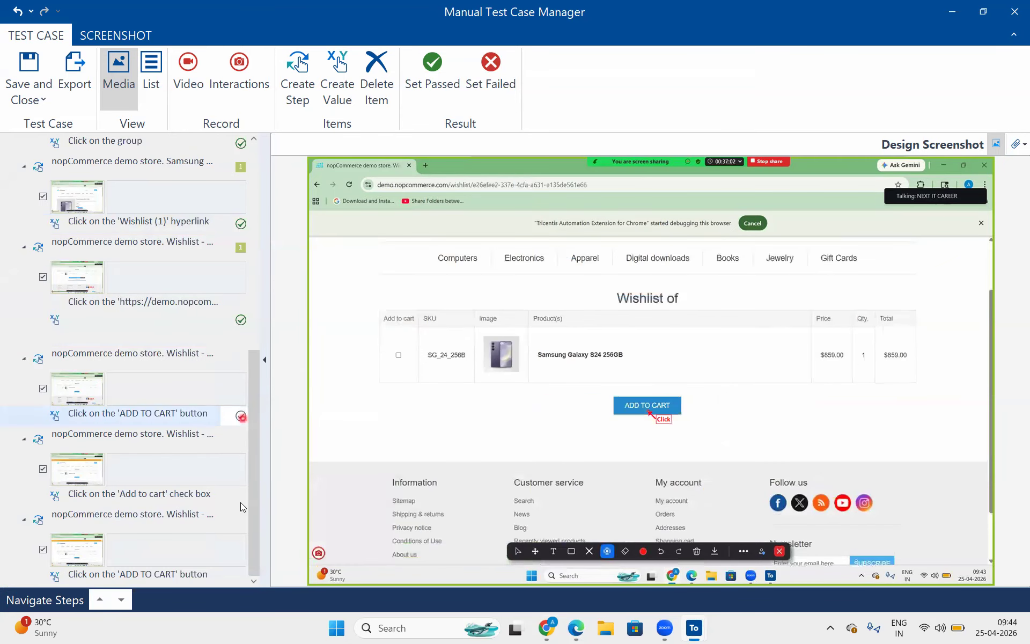
click(242, 496)
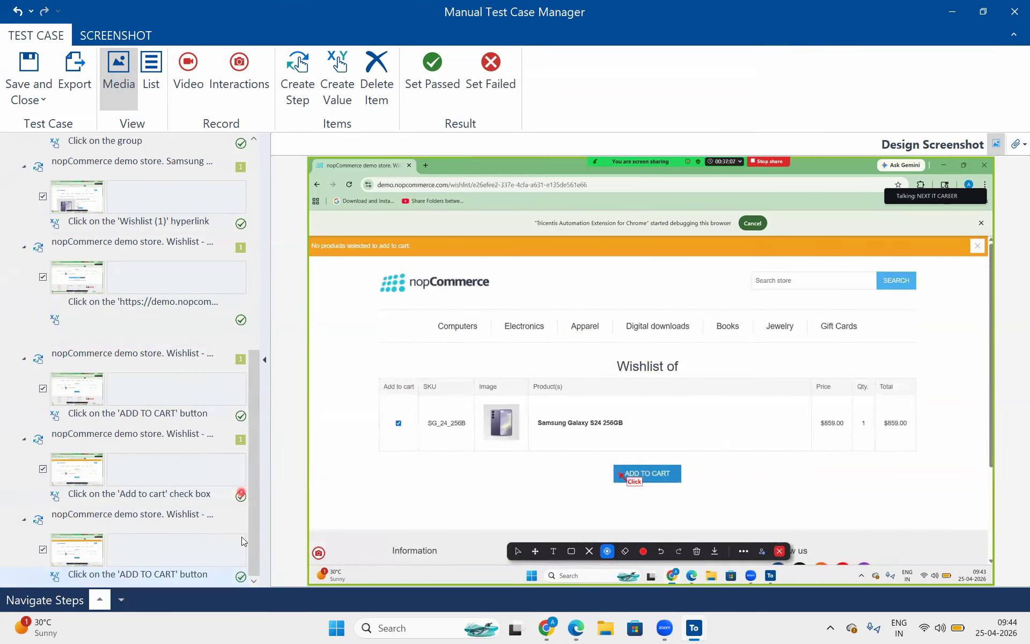
click(241, 576)
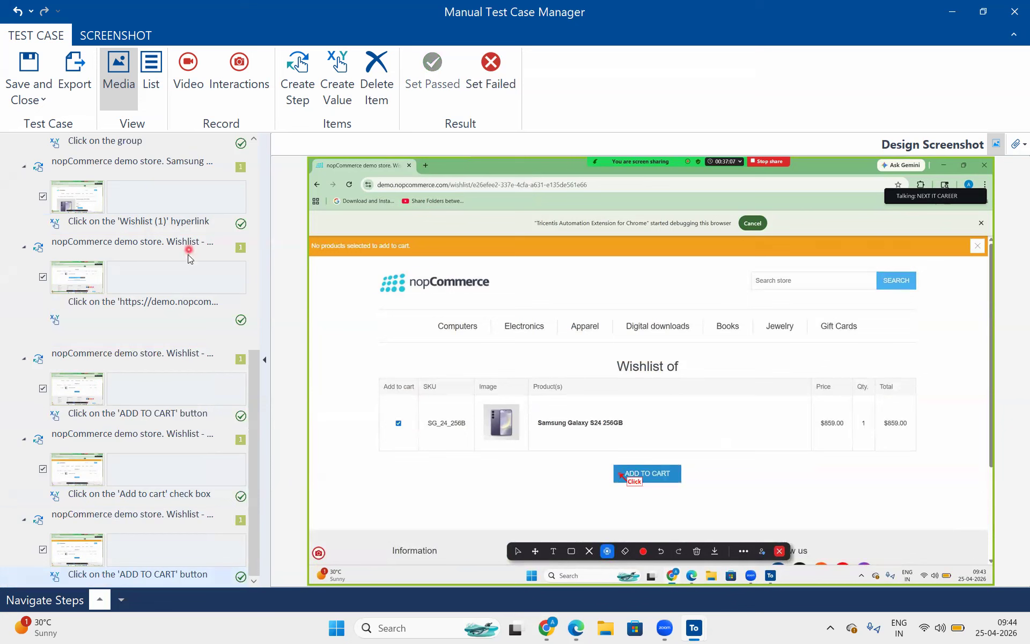
- Export the manual test case in Docx format as Test Case Documentation, with the Desktop as destination folder
click(89, 79)
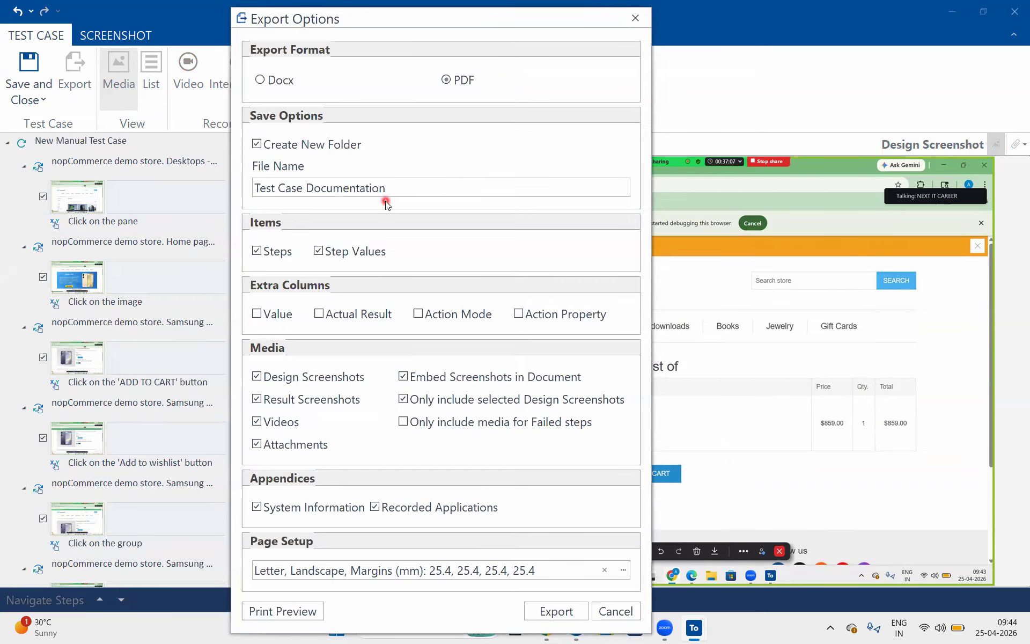
click(276, 80)
click(261, 80)
click(555, 612)
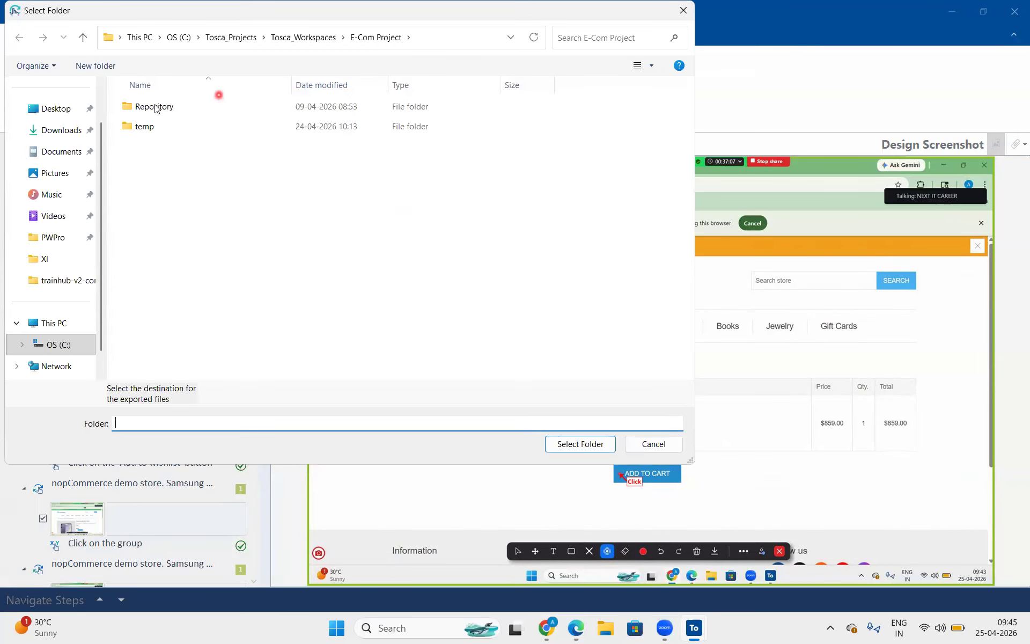
click(71, 106)
click(580, 444)
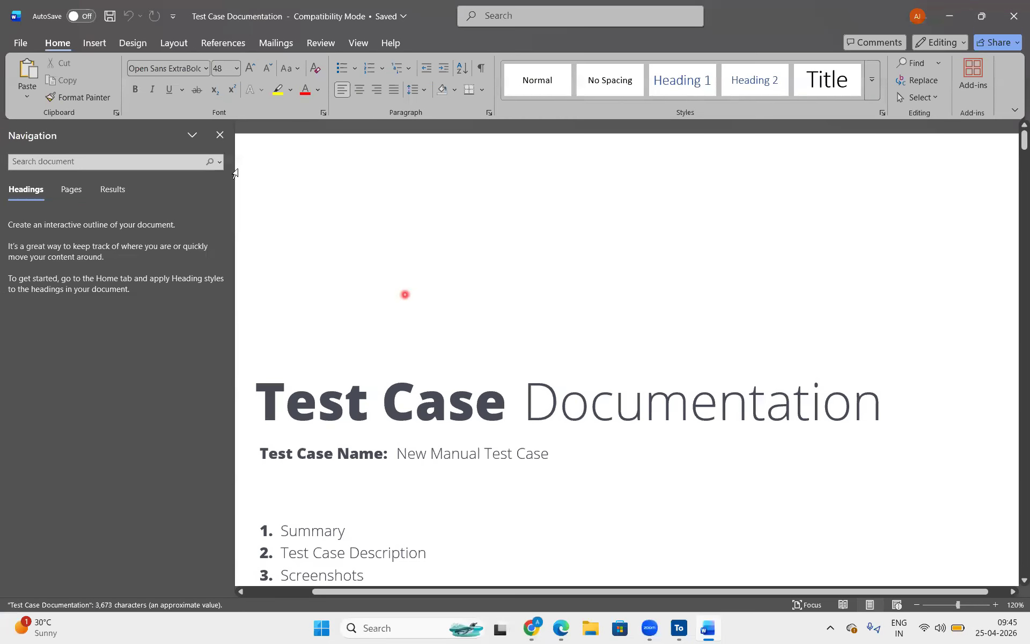
- Examine the cover page, contents list and Summary section of the exported Word document, undoing any accidental edit
click(219, 135)
scroll(427, 451, down, 3)
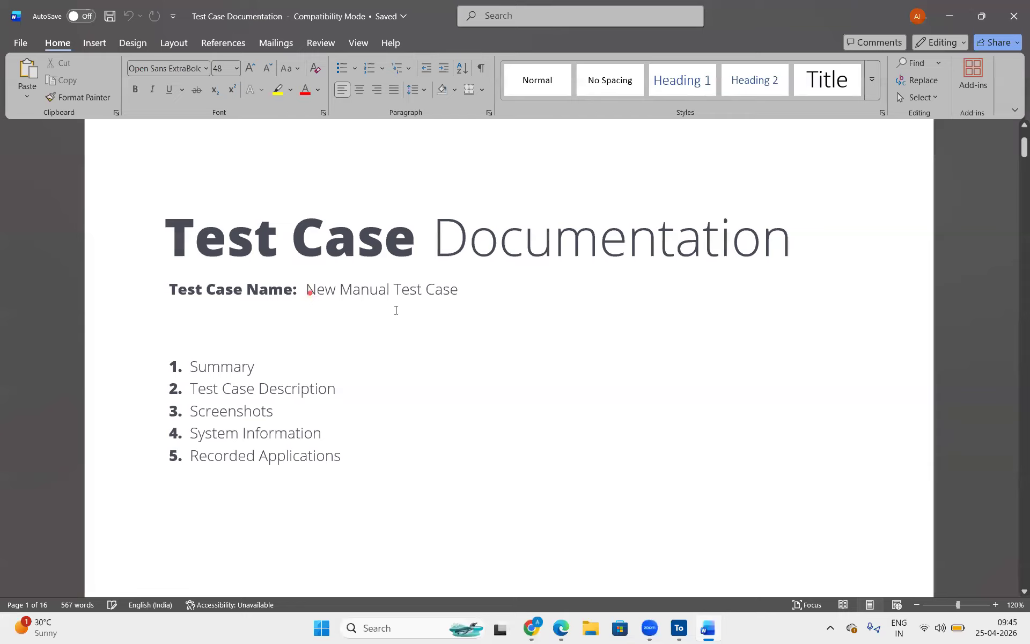
click(311, 291)
scroll(454, 412, down, 4)
click(268, 224)
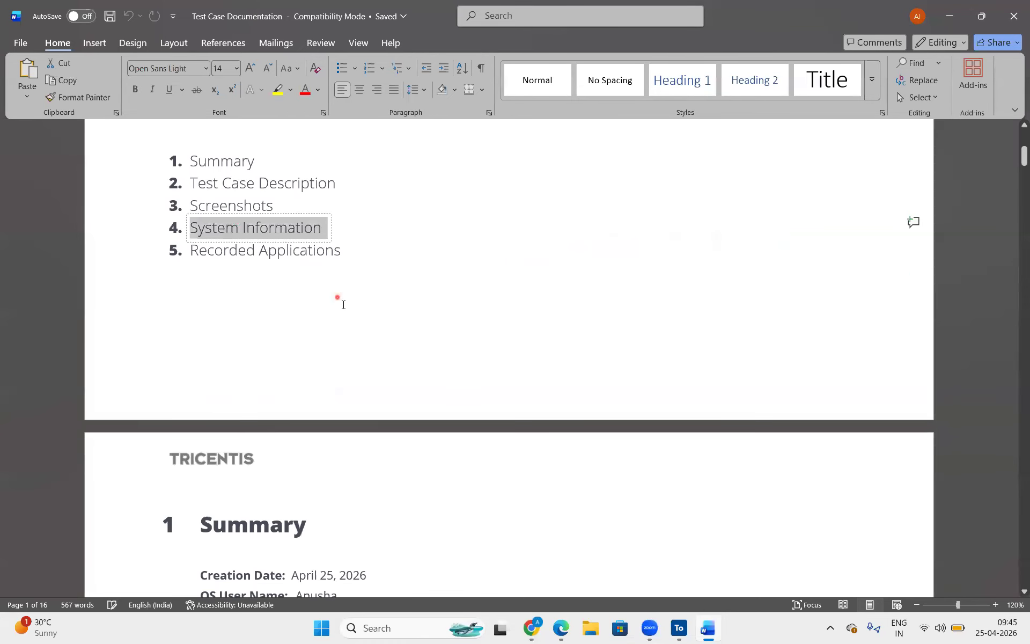
scroll(327, 357, down, 6)
click(252, 304)
scroll(349, 562, down, 3)
drag(292, 338, 223, 172)
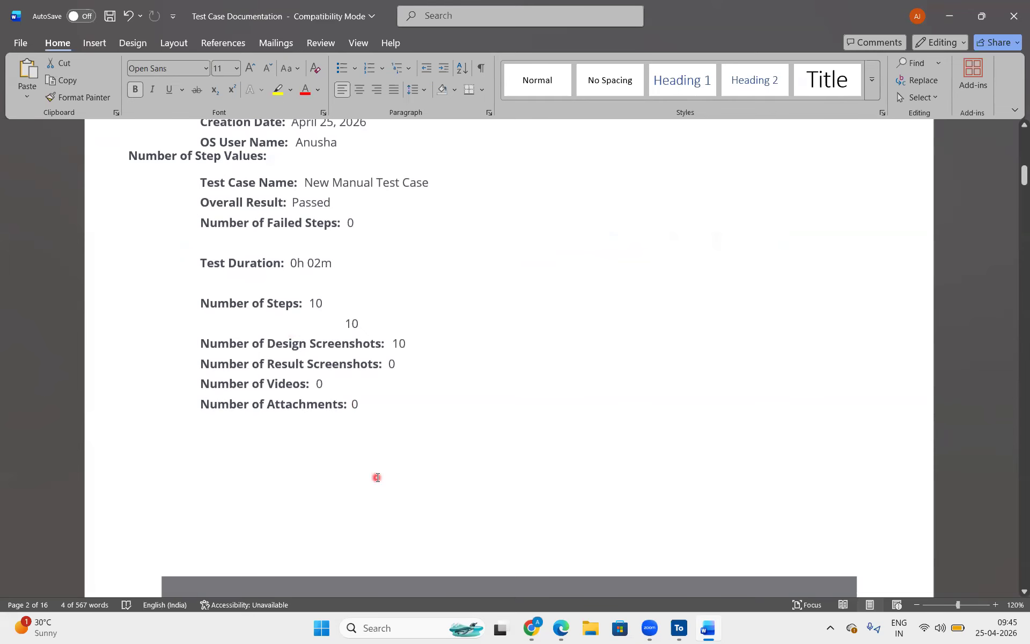
key(ctrl+z)
scroll(377, 478, down, 10)
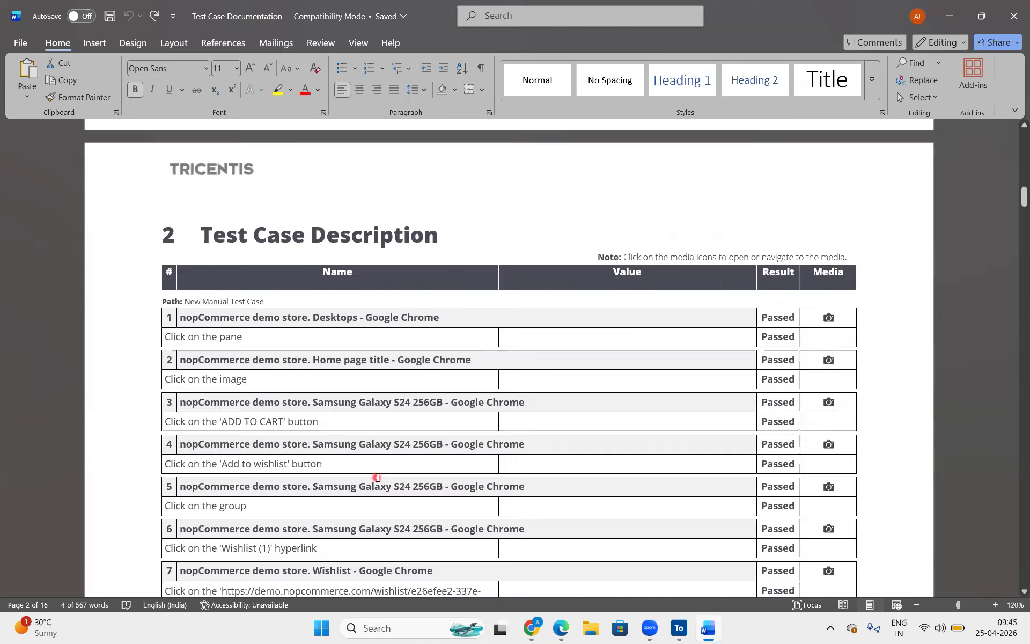
- Read through the Test Case Description table with its recorded steps and results
drag(249, 235, 171, 231)
double_click(233, 272)
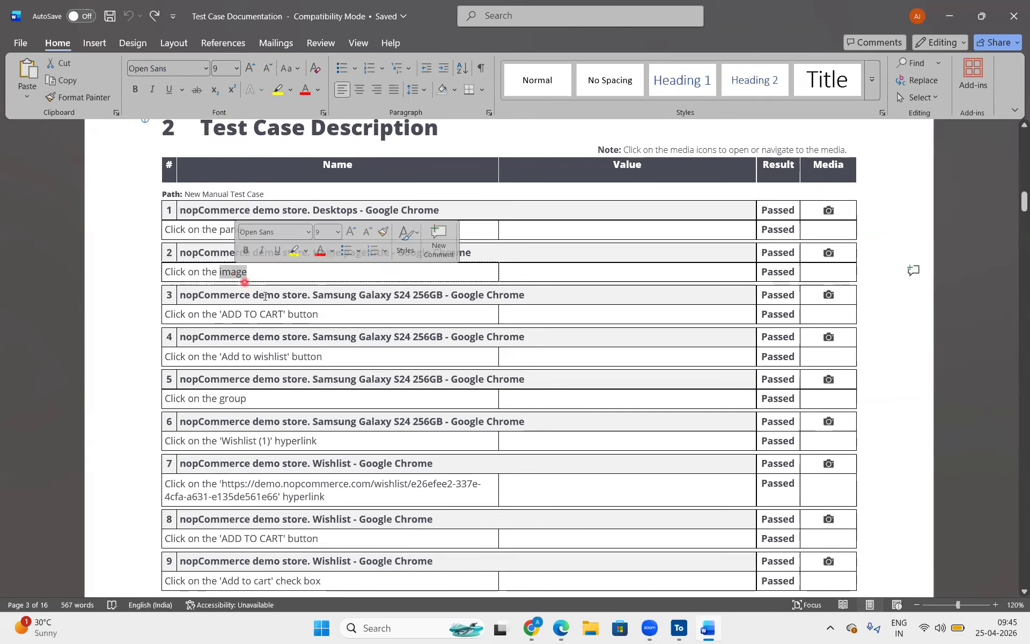
triple_click(273, 312)
scroll(253, 269, down, 2)
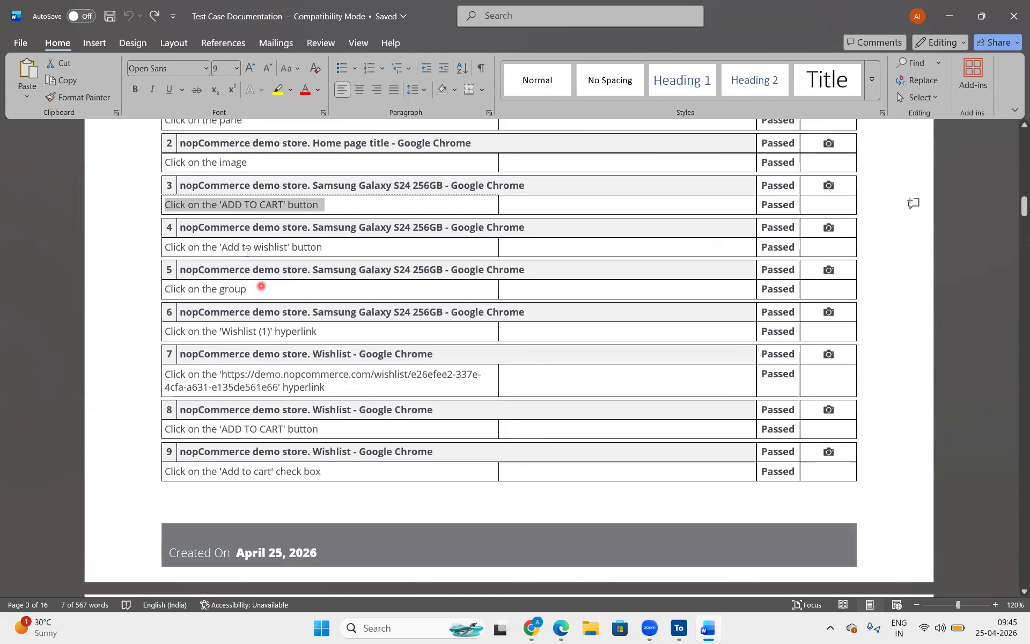
click(262, 287)
double_click(233, 289)
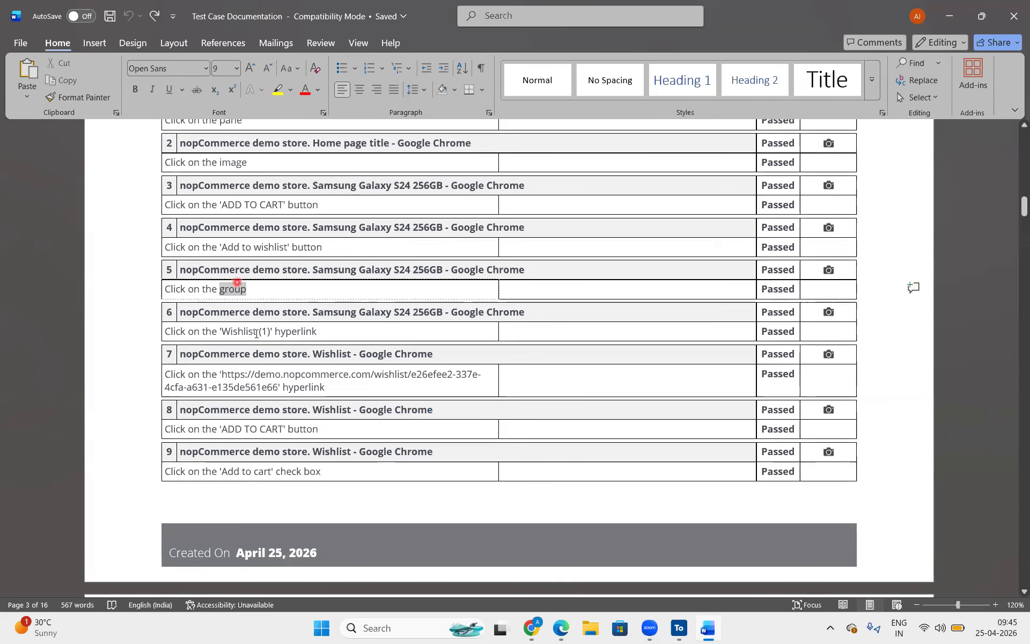
click(256, 332)
scroll(273, 390, down, 5)
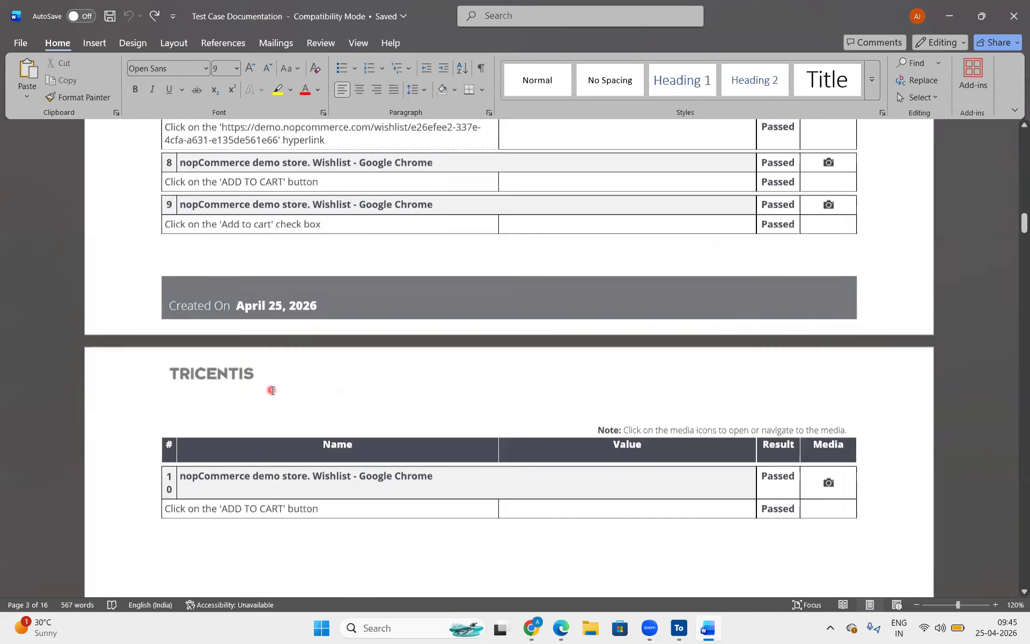
scroll(273, 390, up, 3)
- Look through the design screenshots, System Information and Recorded Applications sections, and minimize the exported document
scroll(272, 392, down, 8)
scroll(271, 392, down, 5)
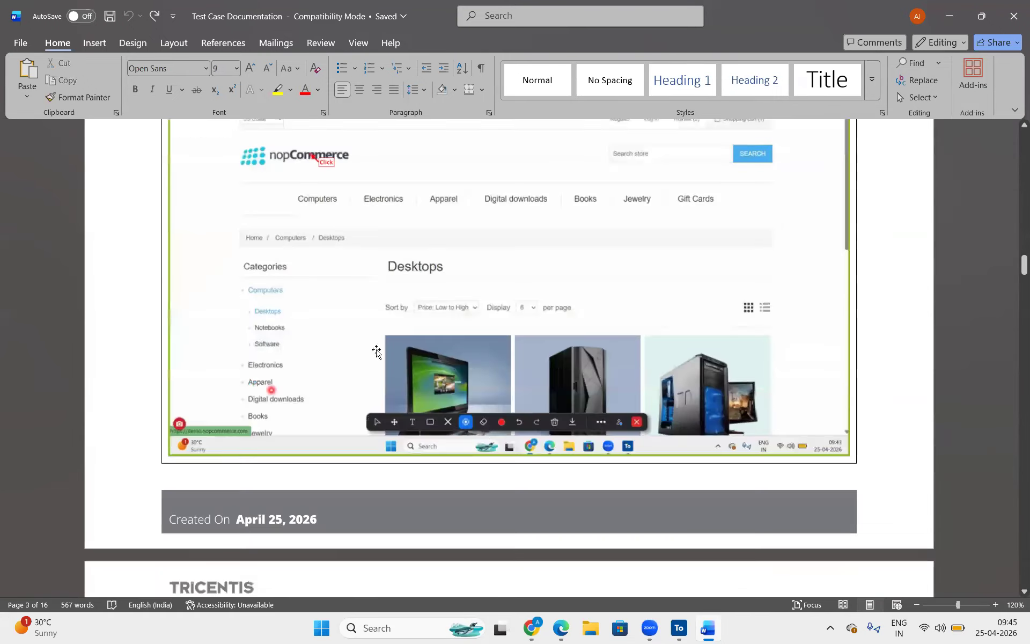
scroll(375, 349, up, 3)
scroll(488, 438, down, 3)
scroll(488, 439, down, 15)
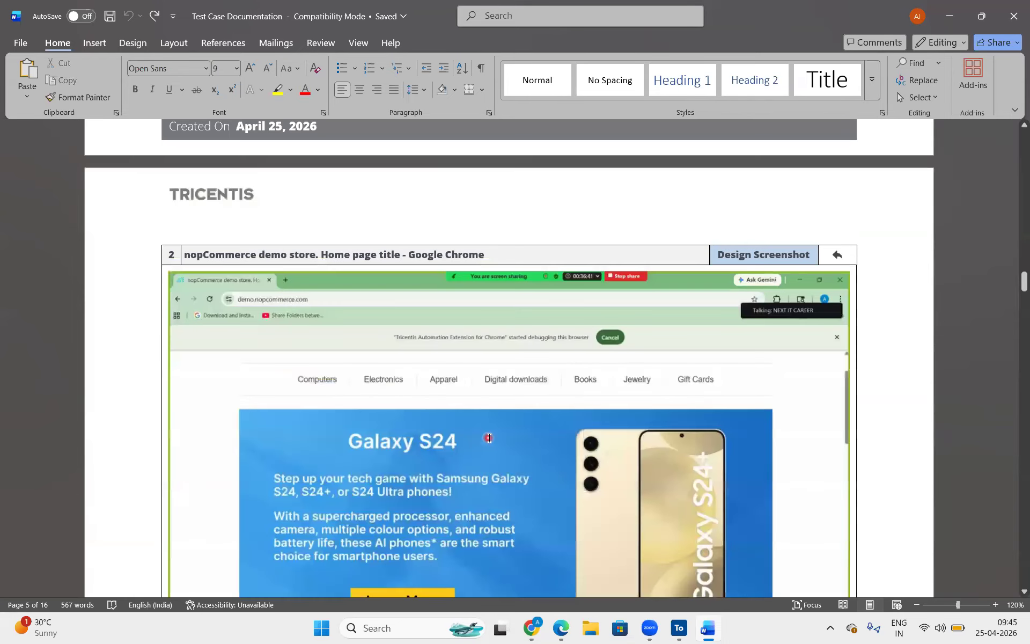
scroll(488, 438, down, 15)
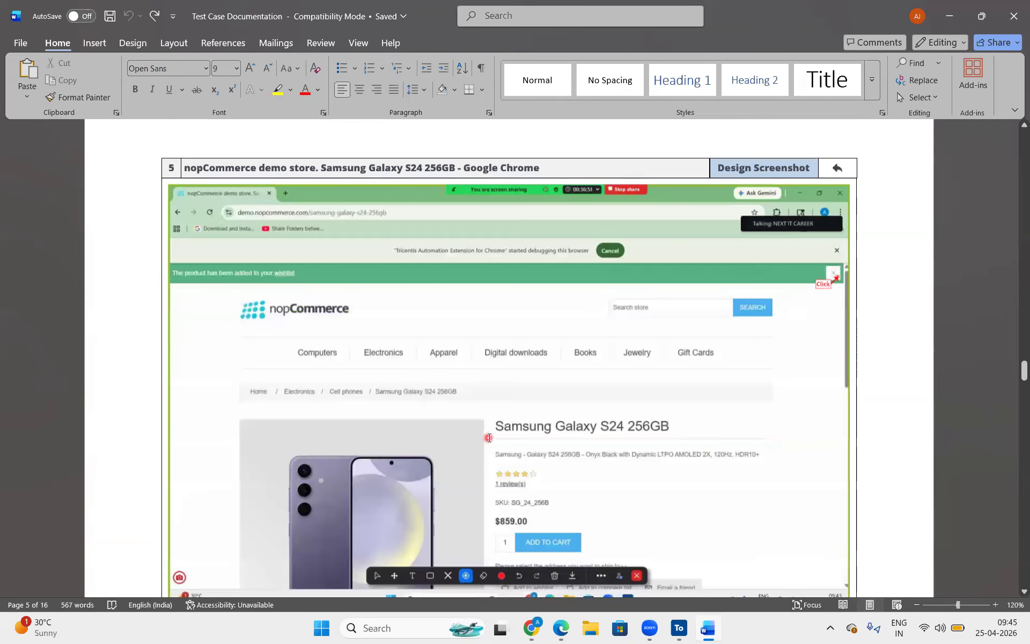
scroll(488, 439, down, 15)
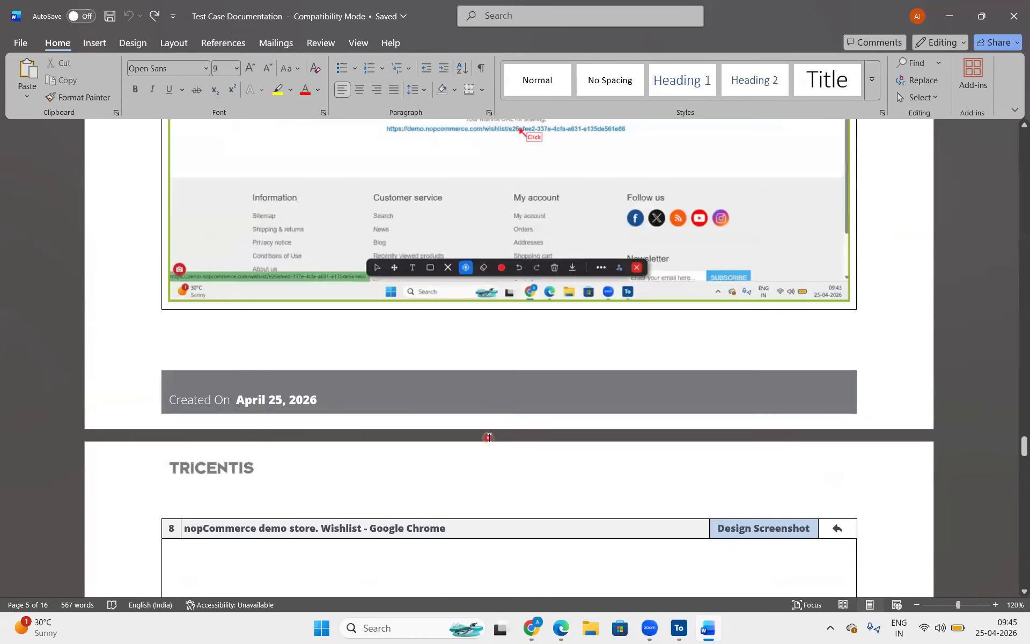
scroll(809, 233, down, 1)
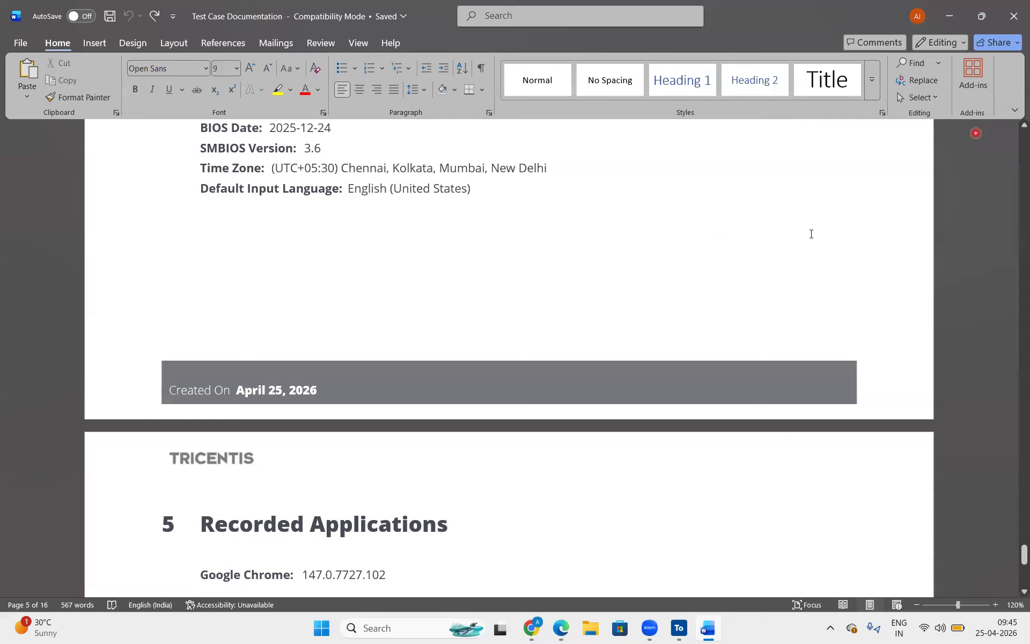
scroll(591, 266, down, 10)
scroll(590, 266, down, 7)
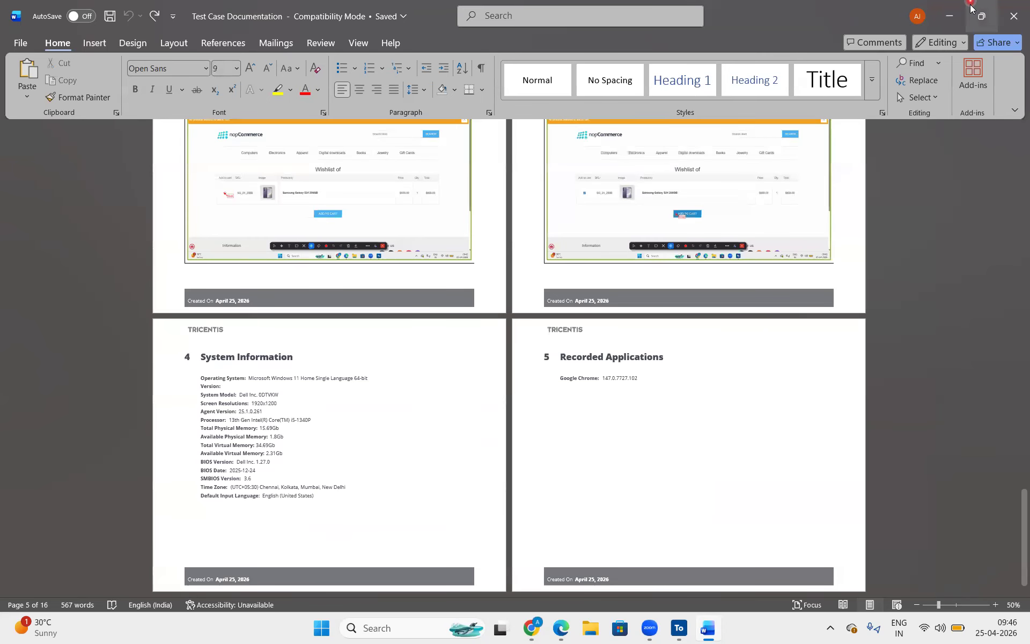
click(948, 15)
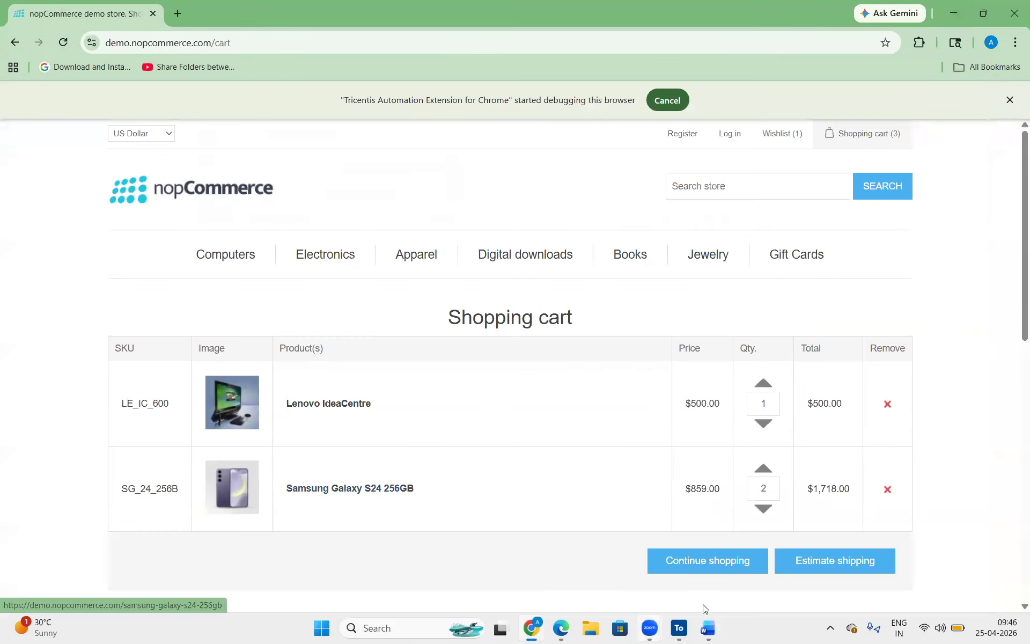
- Switch back to the Manual Test Case Manager, mark the final 'ADD TO CART' action as failed, and close the manager
click(697, 630)
click(697, 630)
mouse_move(703, 627)
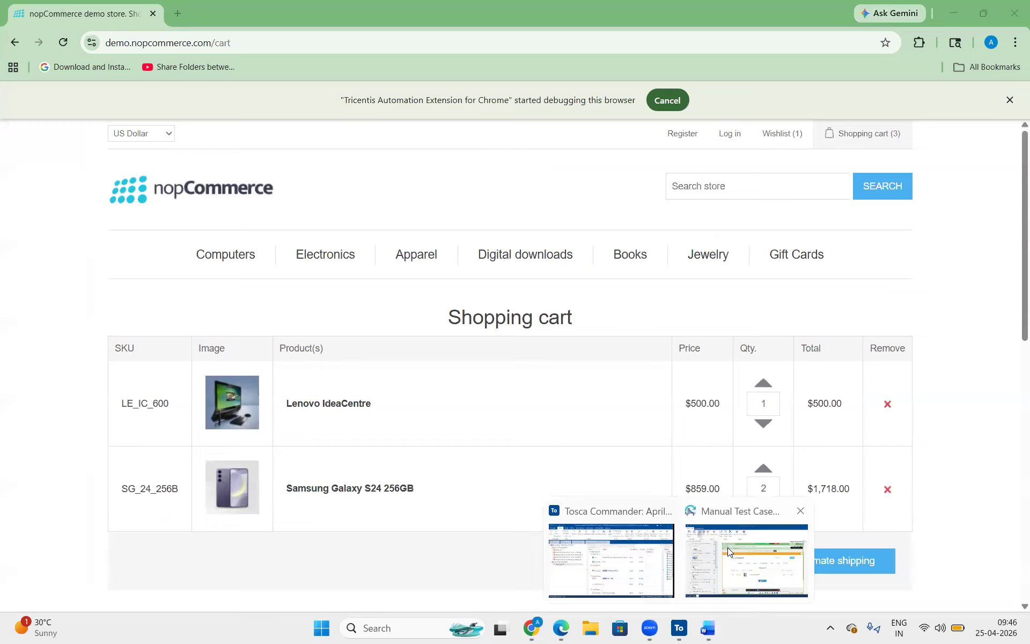
click(728, 548)
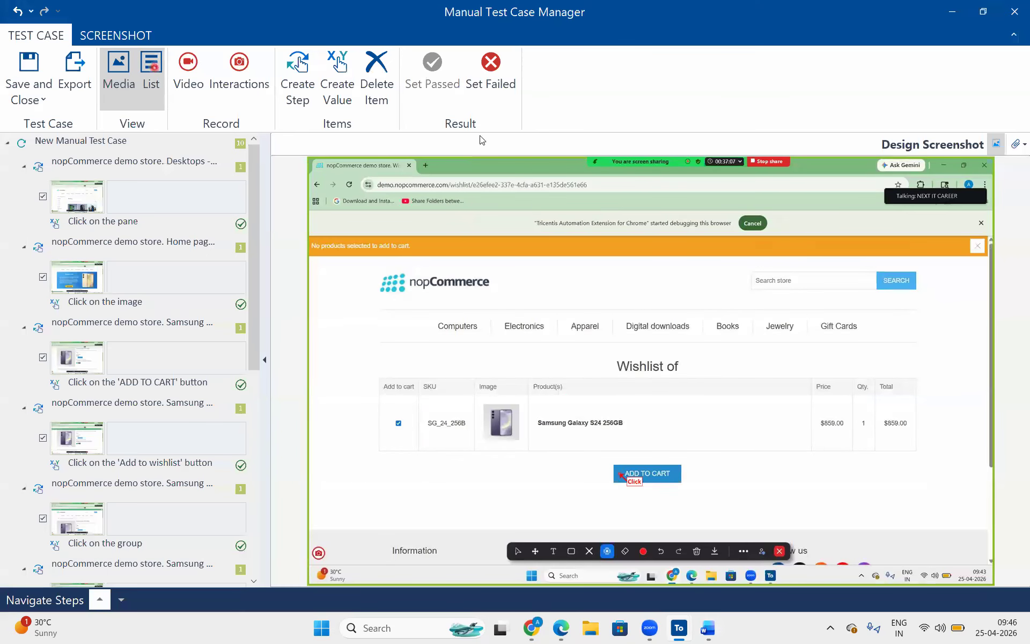
click(494, 59)
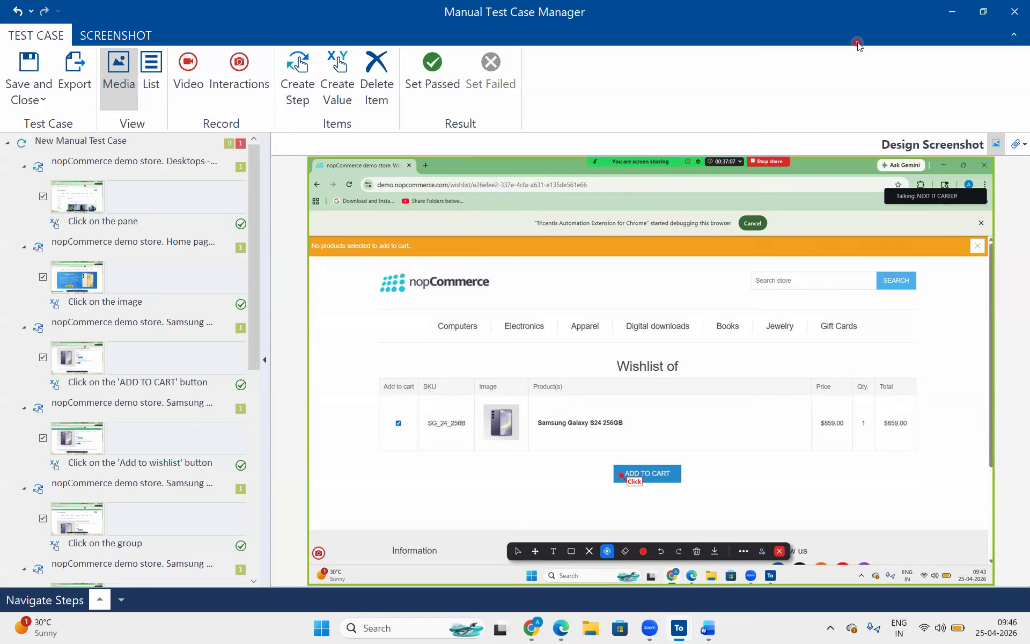
click(1015, 13)
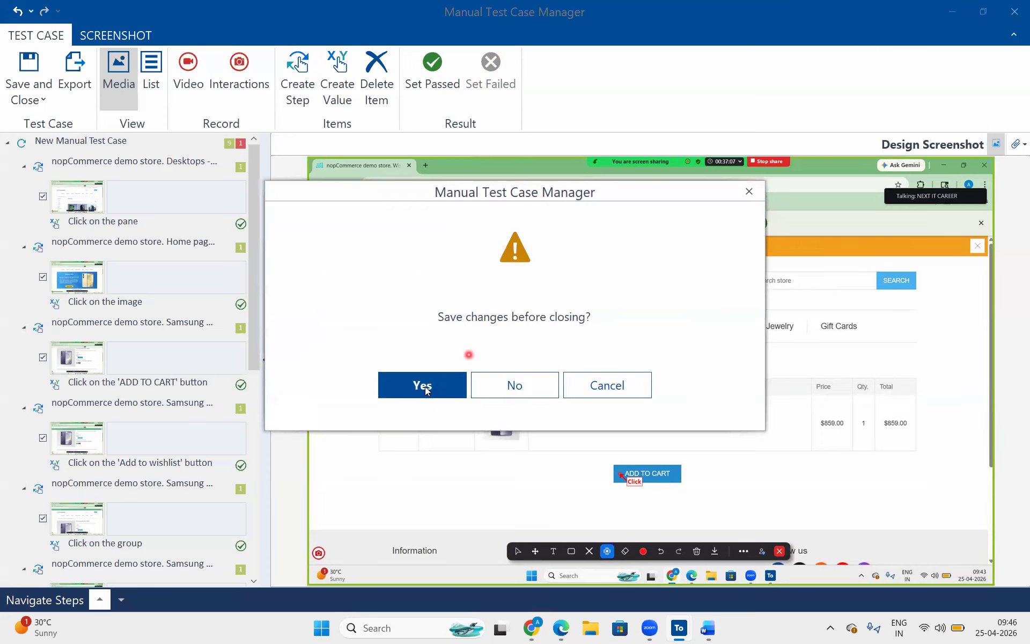
click(554, 375)
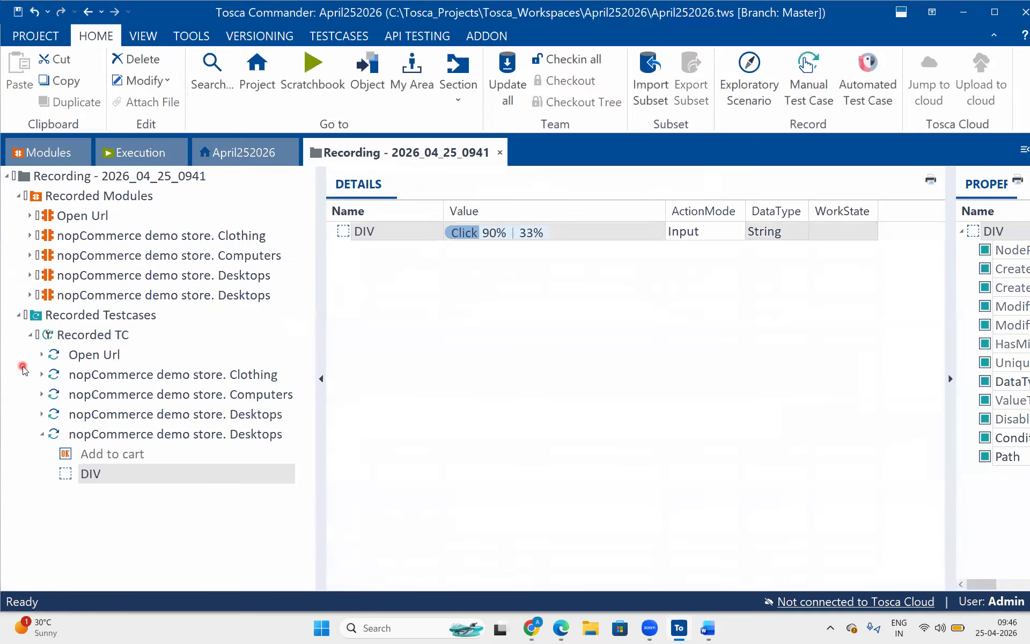
- Collapse the Recorded Modules and Recorded Testcases folders of Recording - 2026_04_25_0941
click(35, 432)
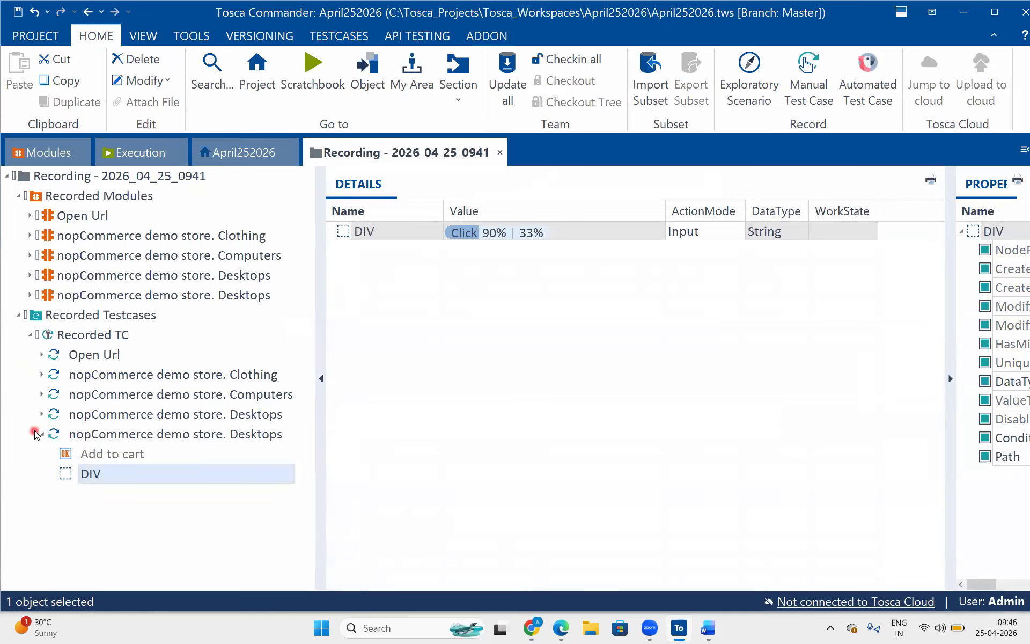
click(18, 197)
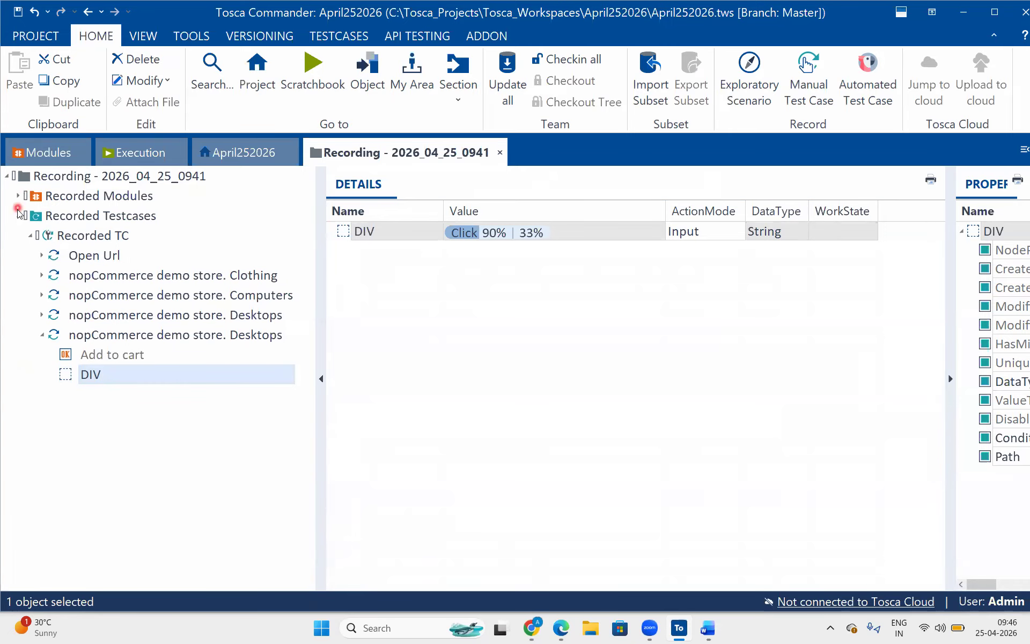
click(19, 216)
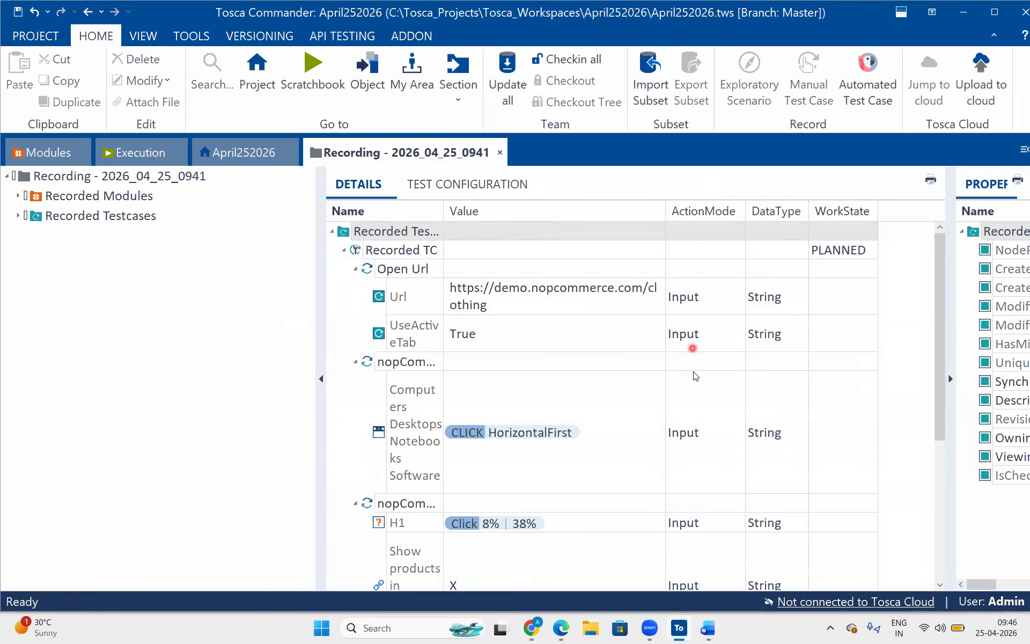
drag(837, 47, 917, 121)
drag(811, 45, 787, 42)
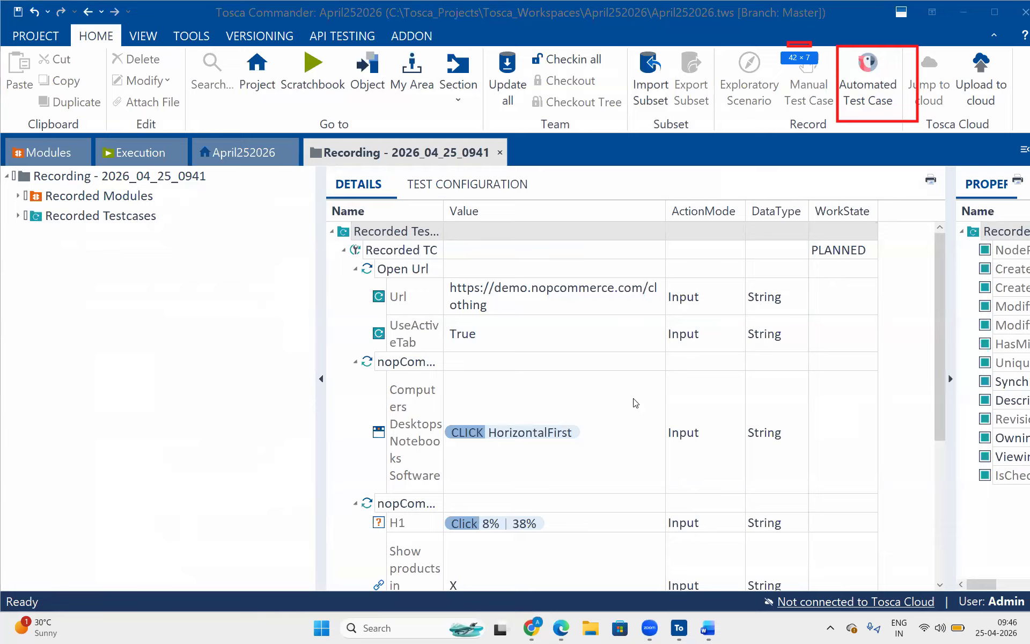
key(Escape)
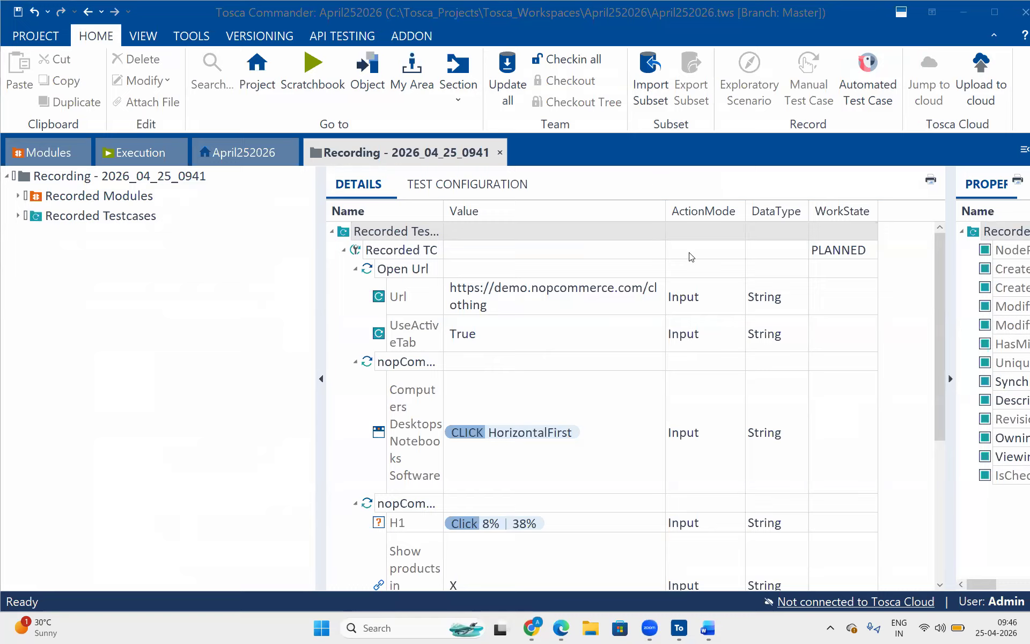
drag(697, 256, 700, 258)
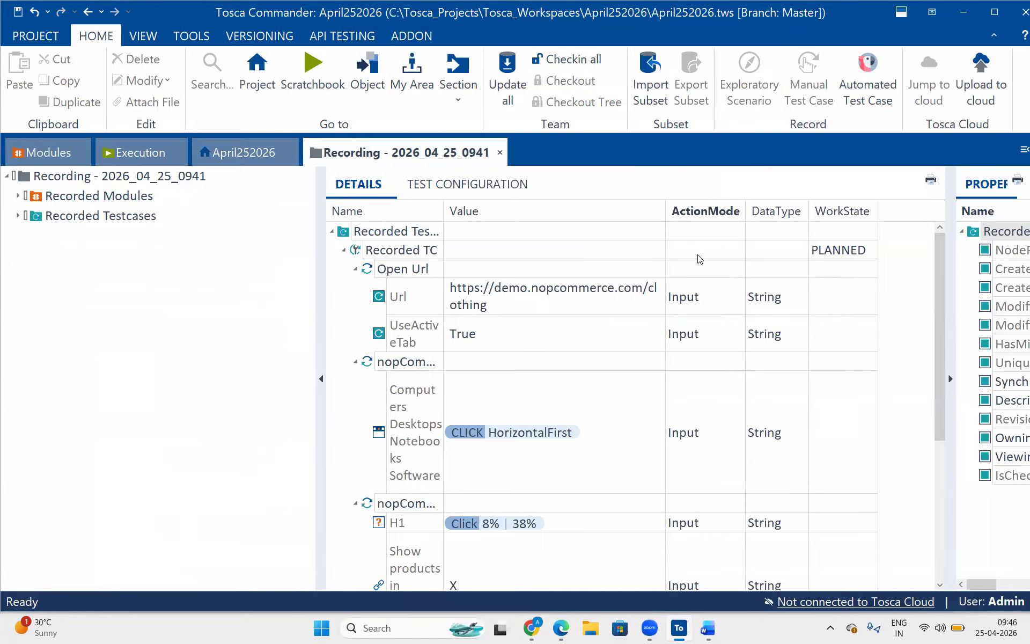
- Expand Recorded Testcases and inspect the 'Show products in category Desktops' value in the nopCommerce demo store. Computers test step
click(70, 217)
click(16, 216)
click(114, 292)
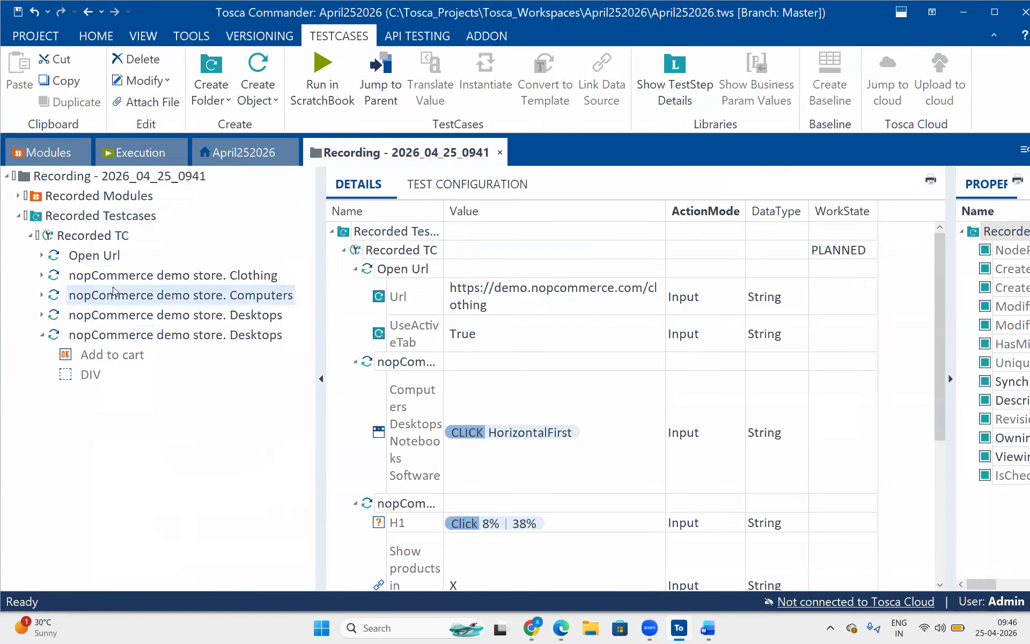
click(454, 299)
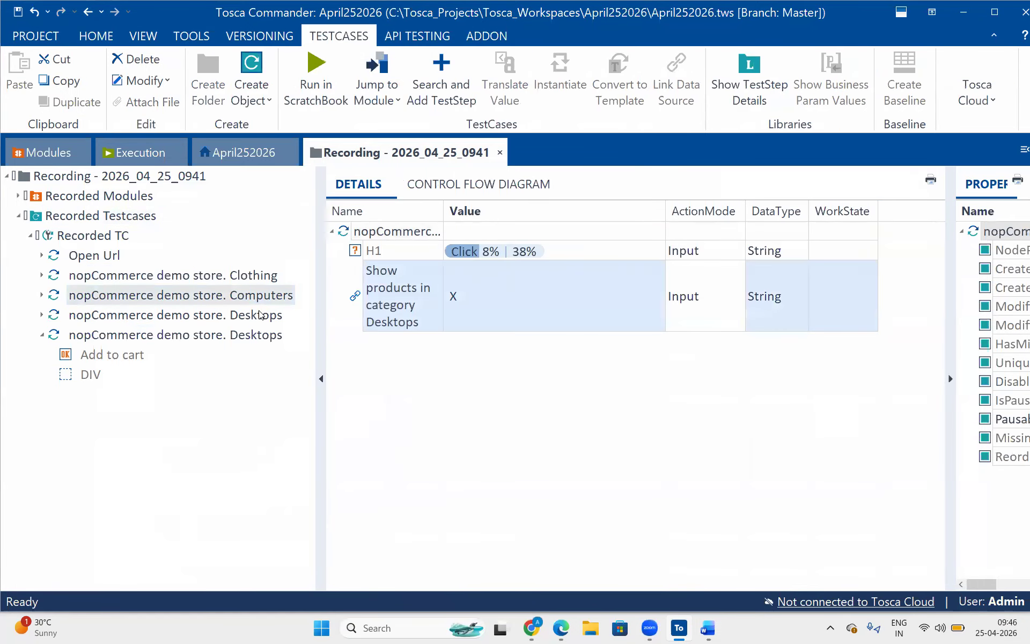
- Inspect the values of both nopCommerce demo store. Desktops test steps, including the products-orderby value
click(143, 319)
click(167, 334)
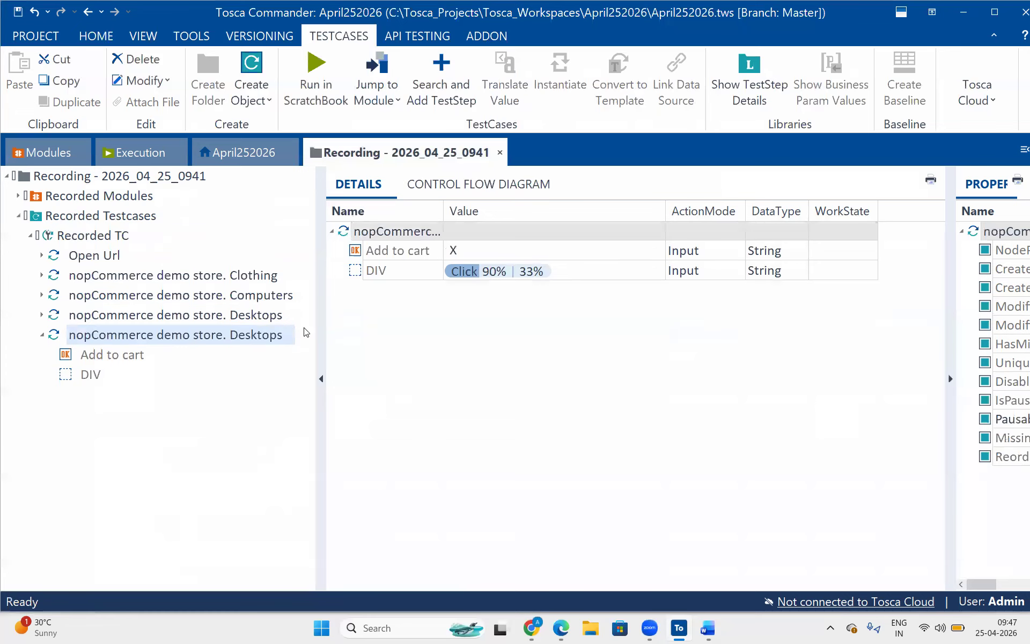
click(215, 316)
click(572, 248)
click(572, 248)
drag(573, 249, 451, 260)
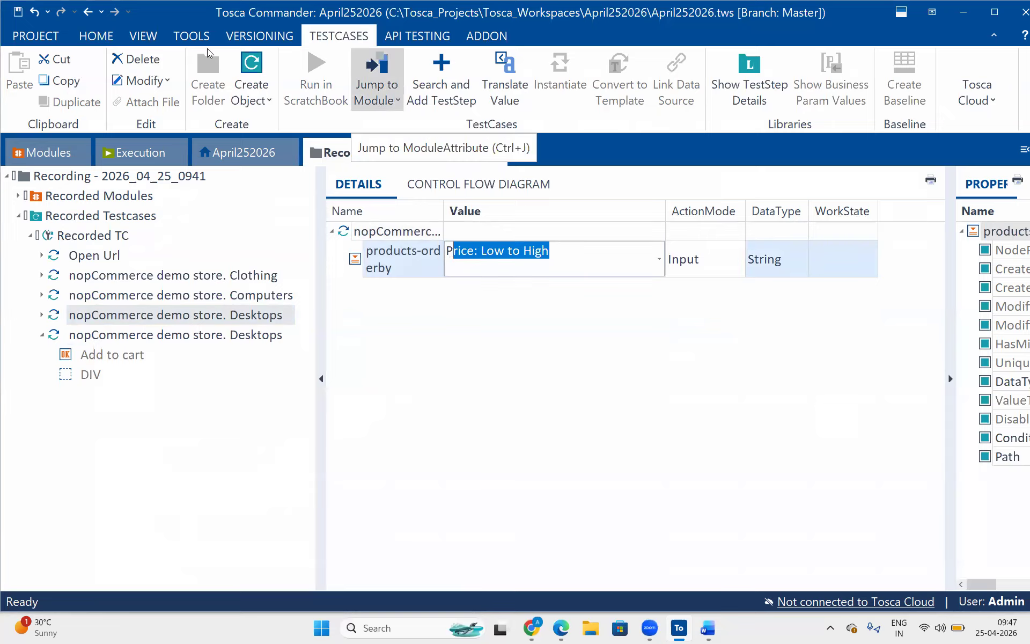
- Go to the April252026 project root and open the TestCases folder in its own window
click(98, 38)
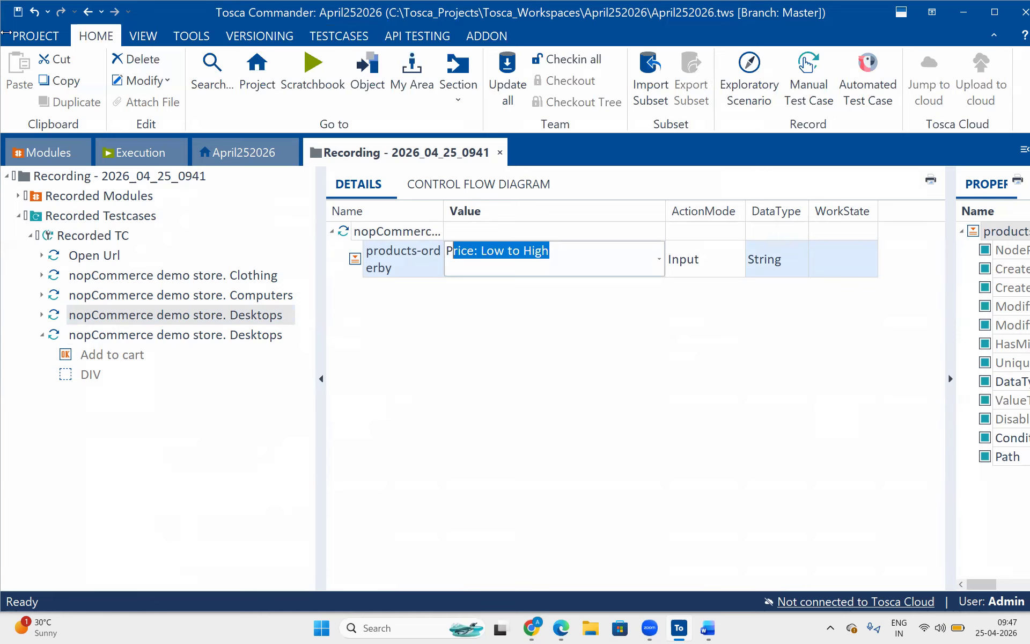
click(108, 216)
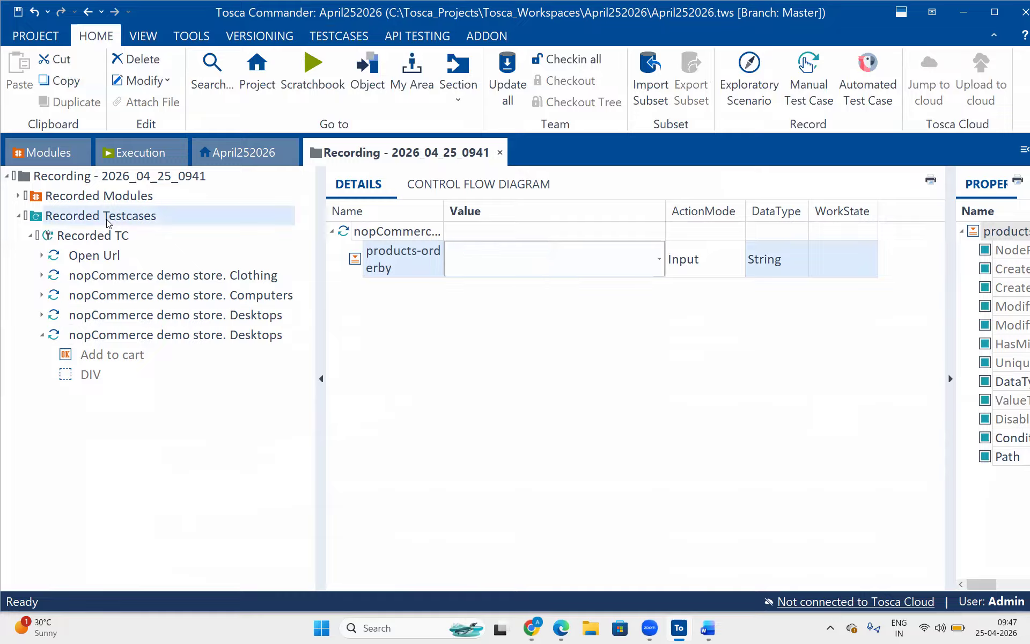
click(255, 78)
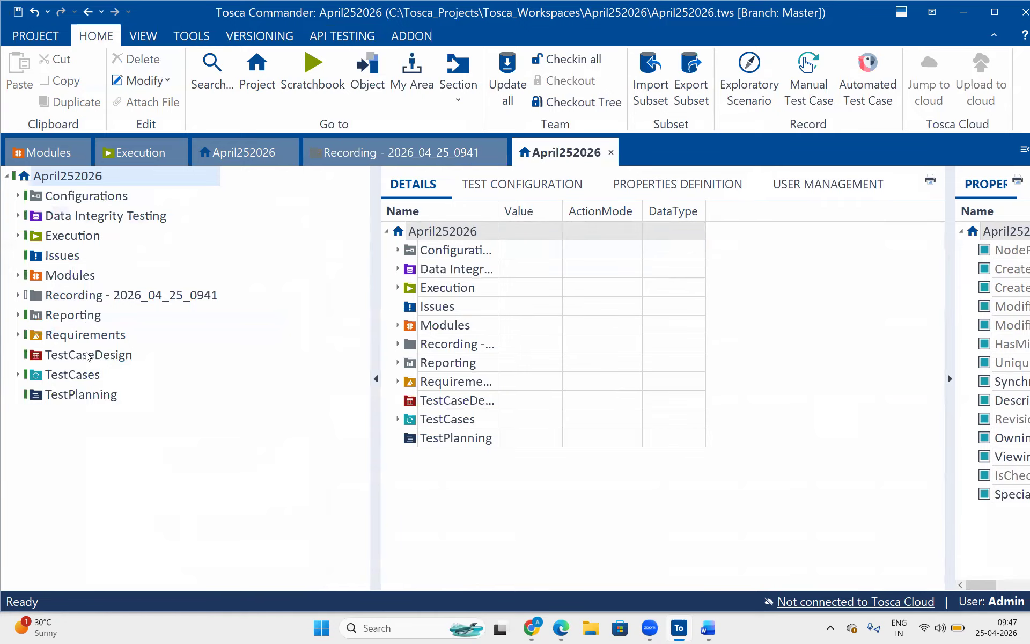
click(73, 374)
right_click(74, 374)
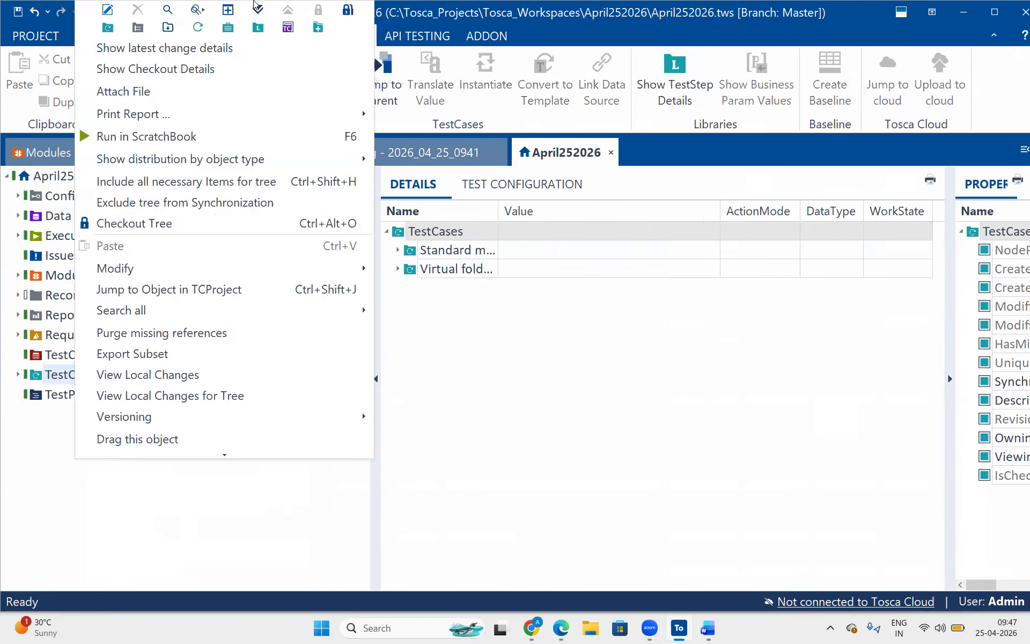
click(227, 11)
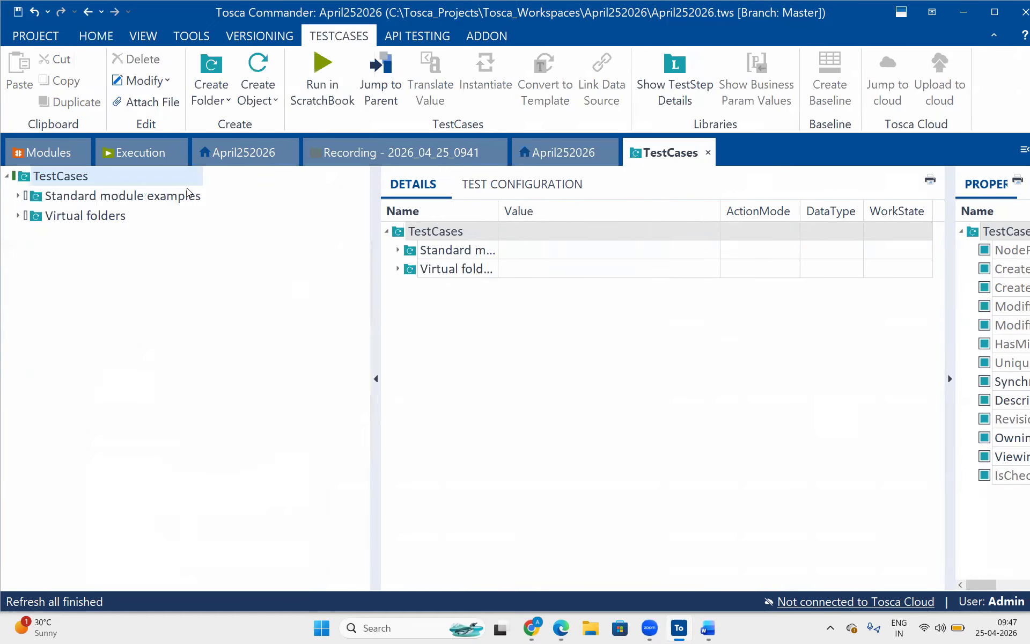
- Narrow the TestCases tree pane, place its window directly after Modules, and show the Modules section
drag(379, 326, 229, 276)
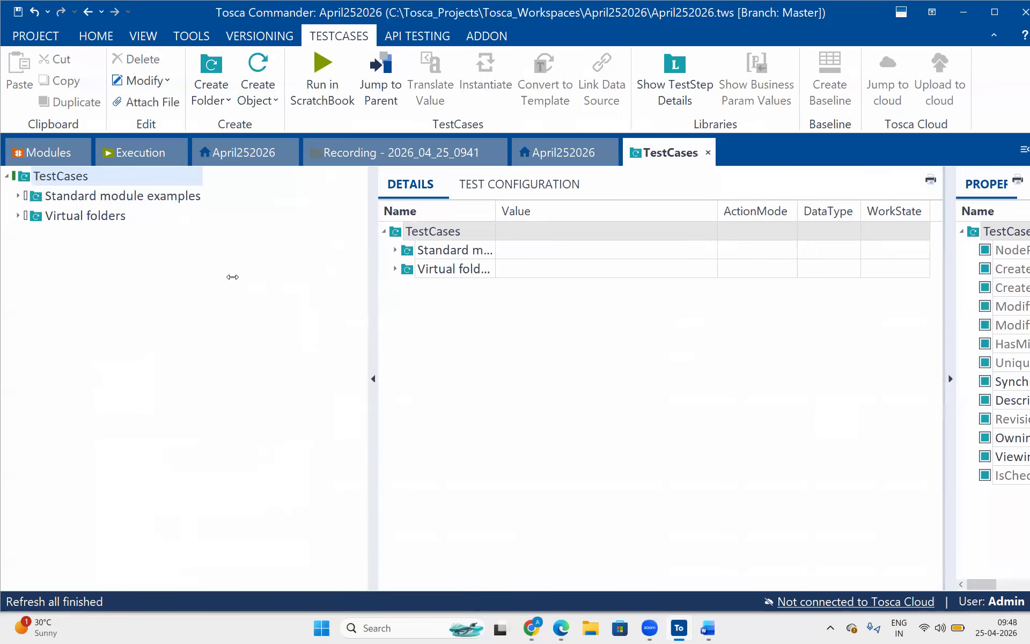
click(71, 231)
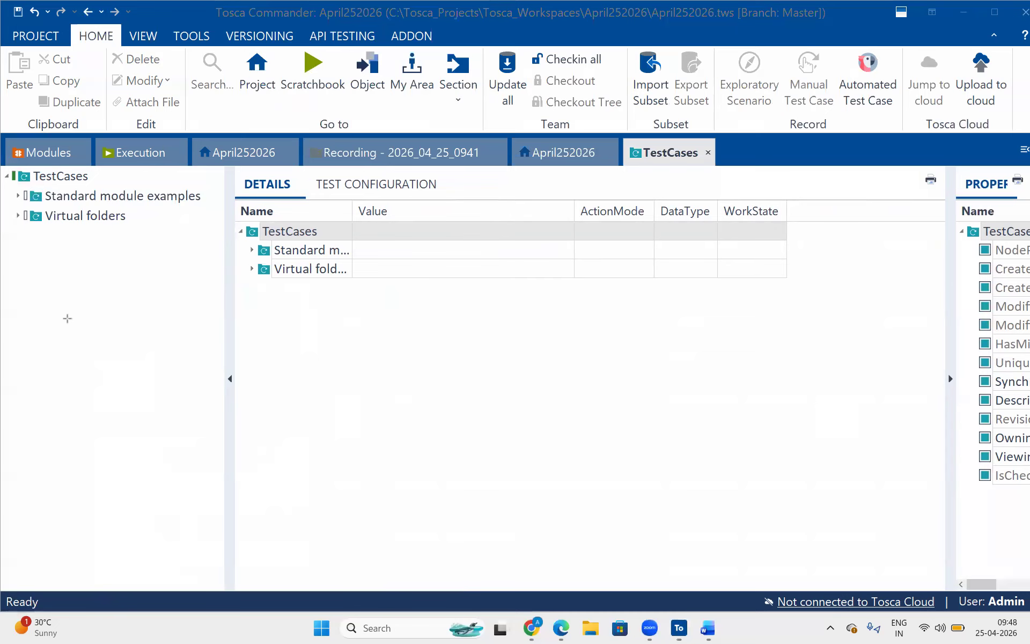
drag(29, 232, 216, 263)
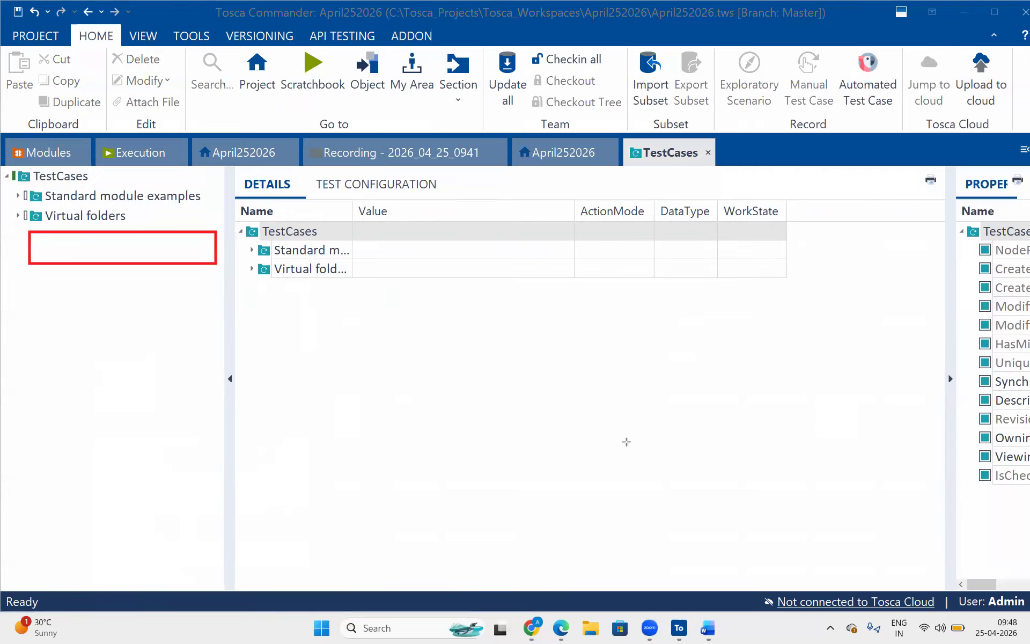
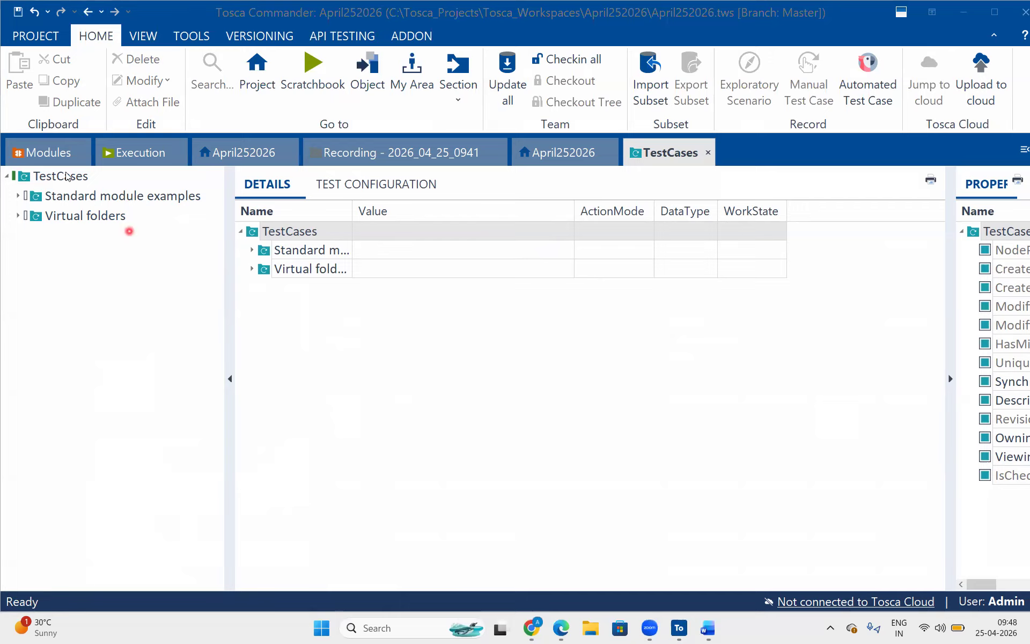
click(127, 158)
drag(126, 157, 127, 157)
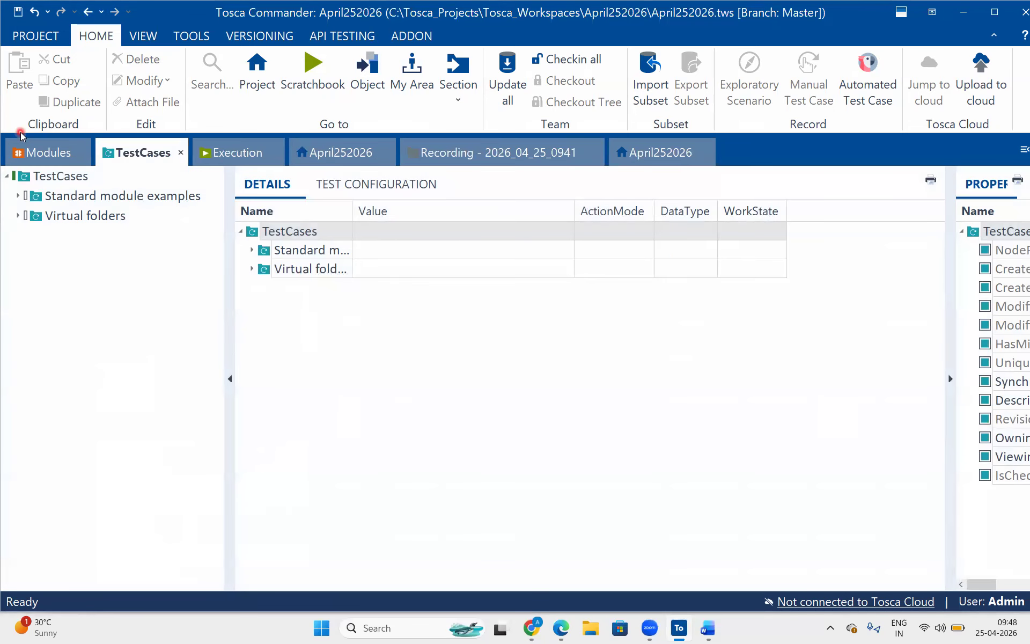
click(29, 156)
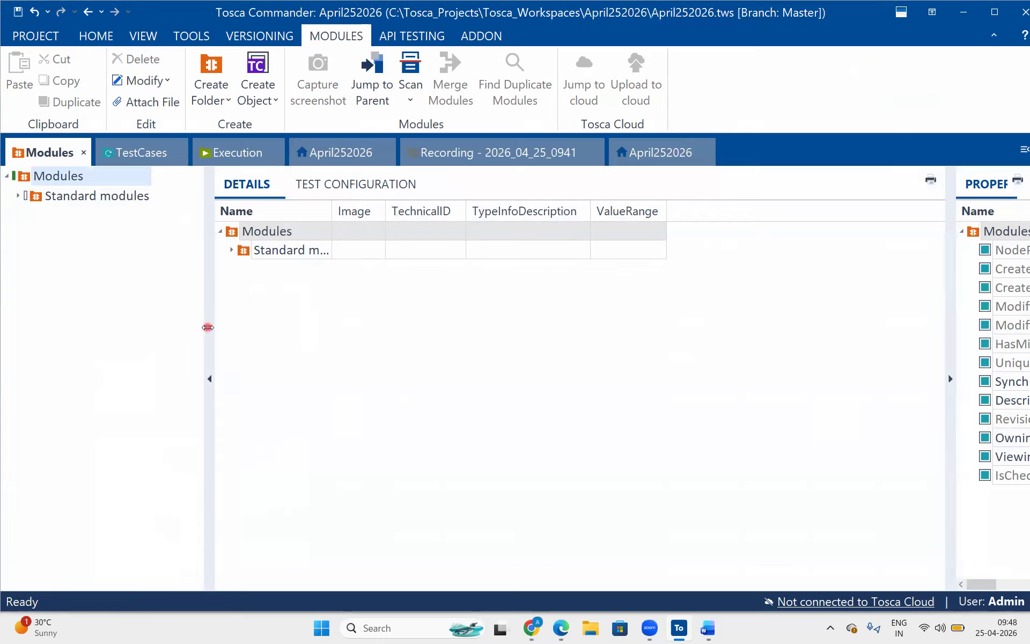
click(129, 251)
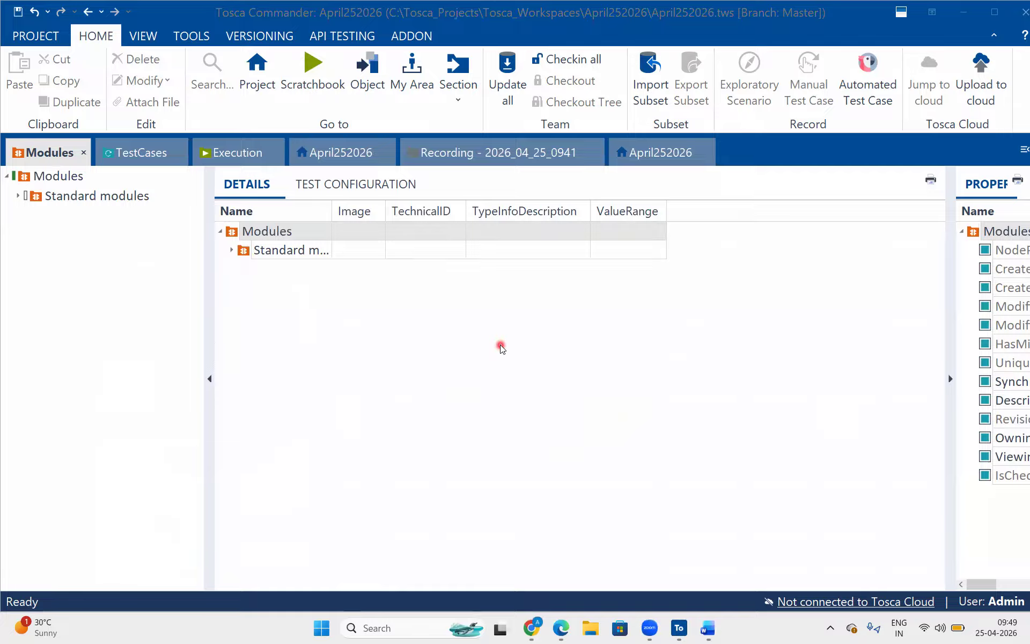
- Switch to the Edge browser and open amazon.in alongside the existing Google Drive and Google Docs pages
click(558, 629)
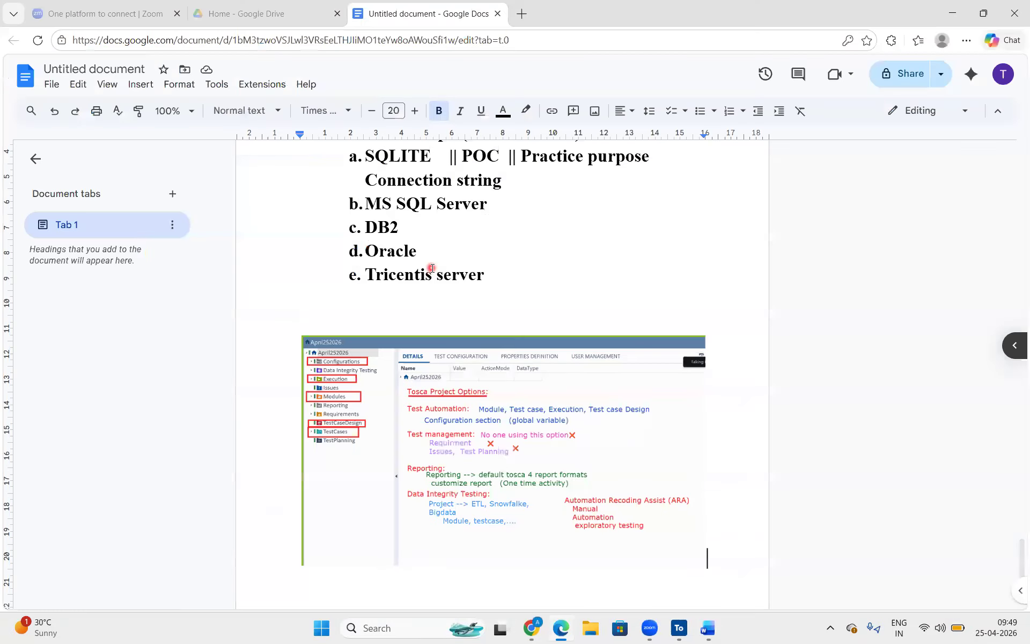
click(236, 11)
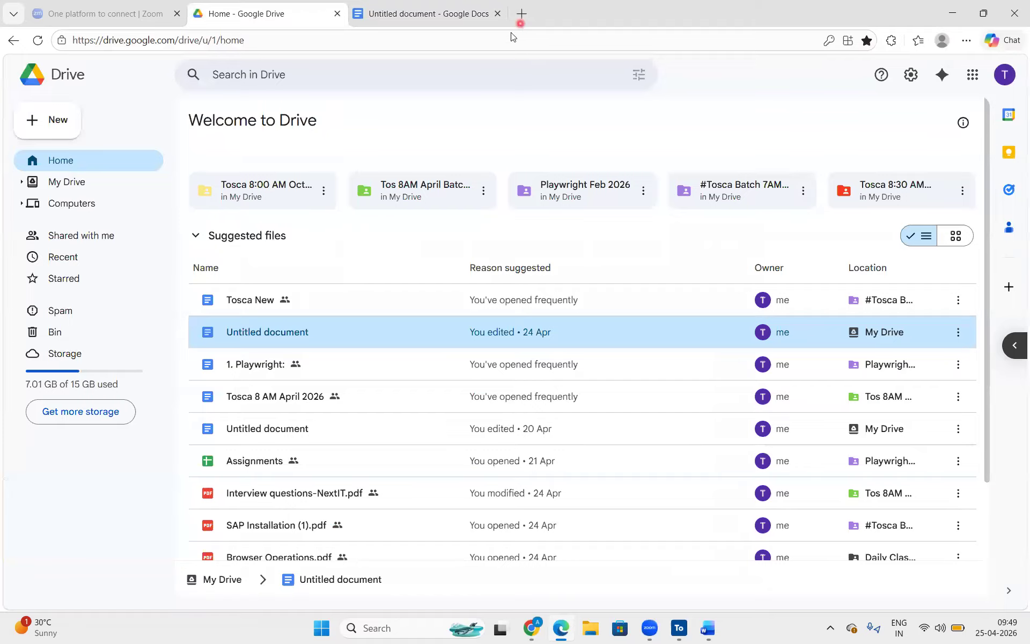
click(521, 14)
text(amazon.in)
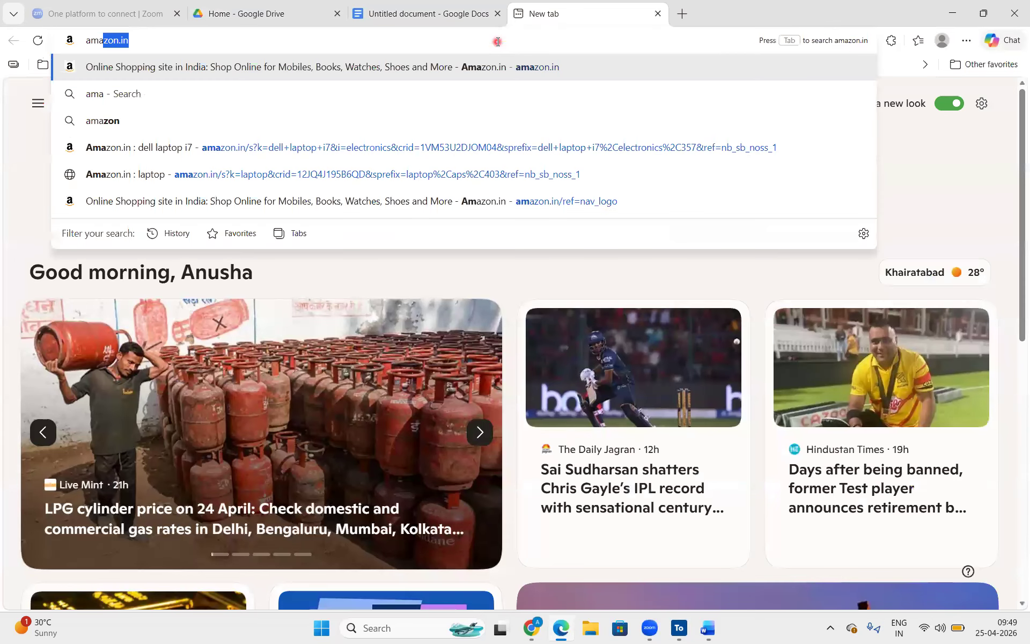
key(Return)
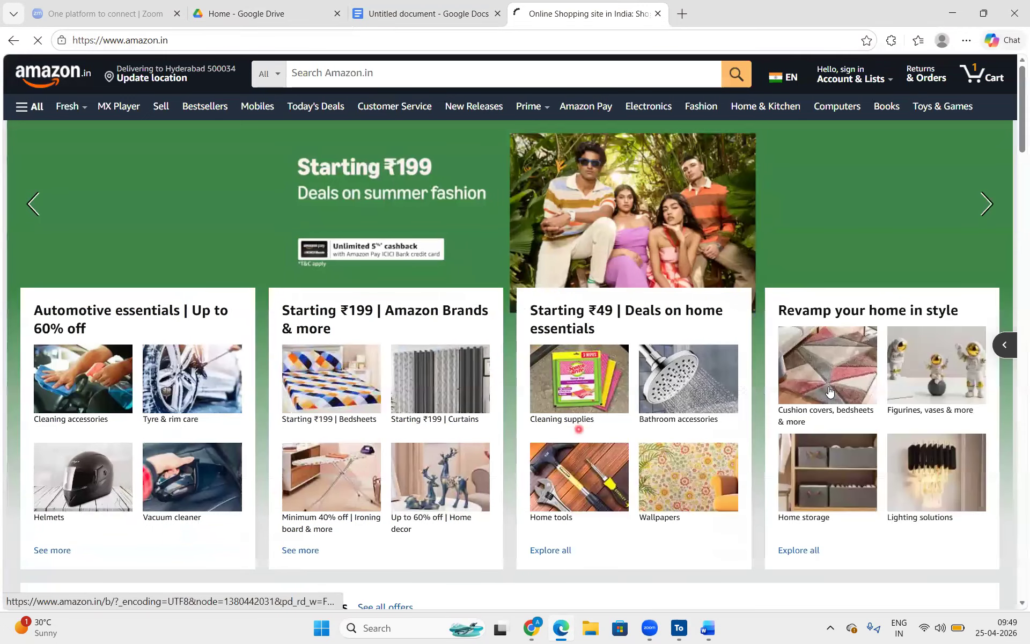
- Search Amazon for "laptopn" and return to the home page
click(341, 83)
text(lapt)
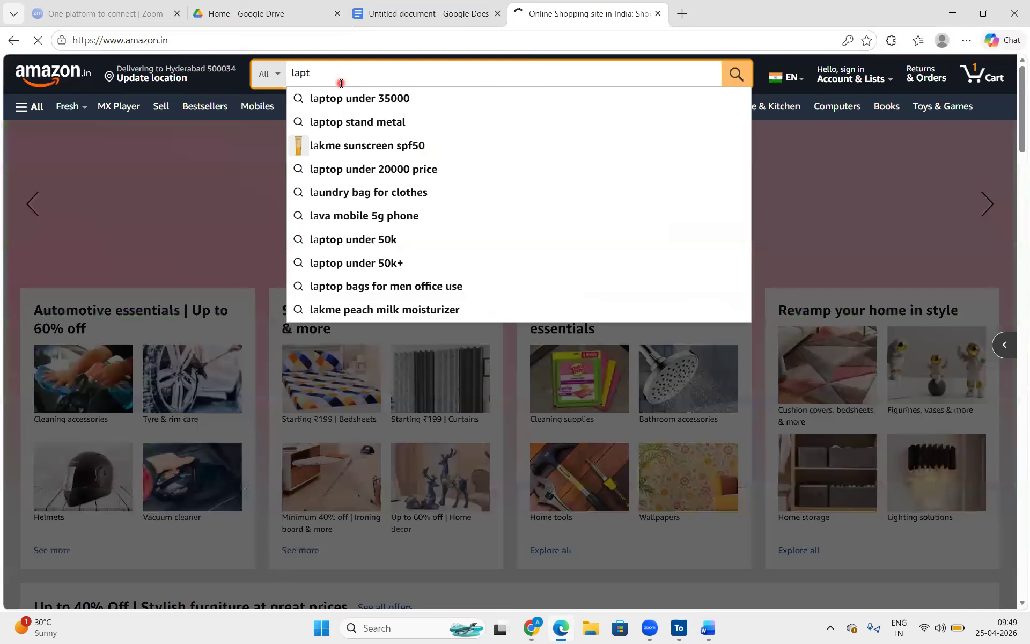
text(opn)
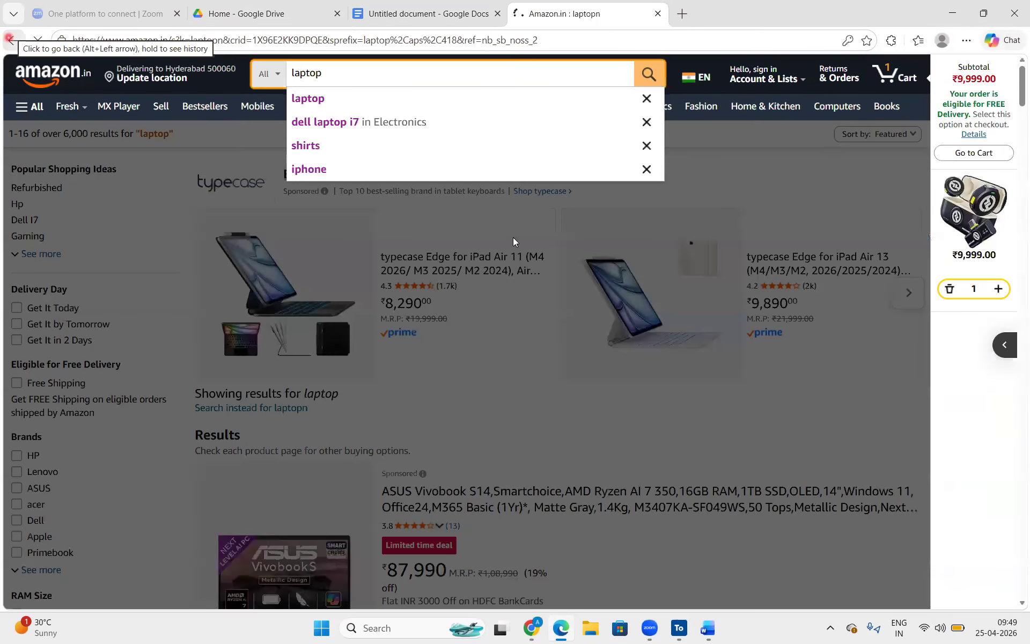
click(9, 42)
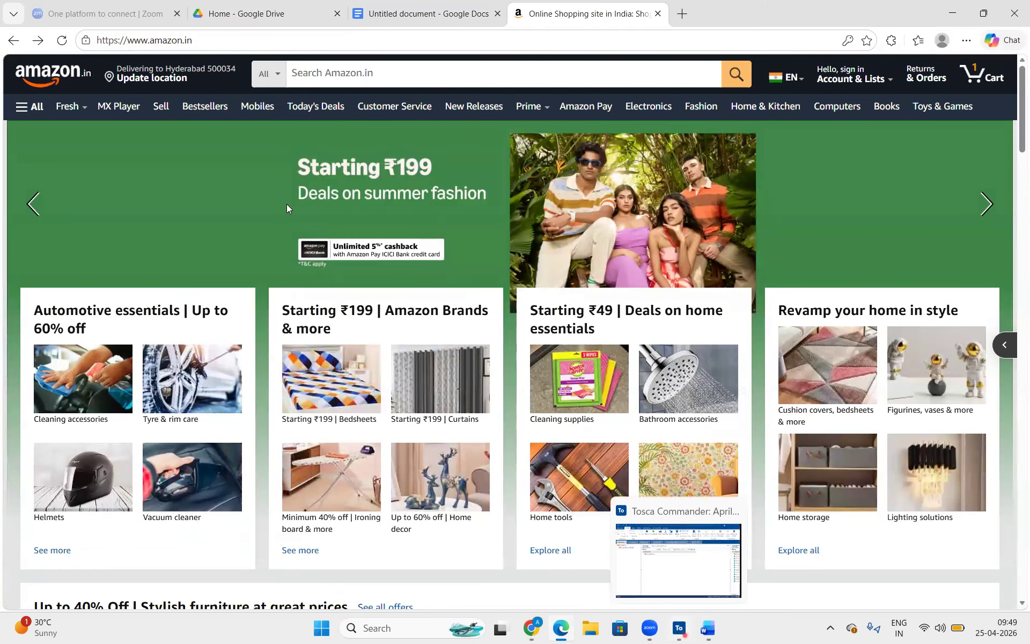
- Switch back to Tosca Commander and narrow the TestCases tree pane further, checking it against the Modules section and the Amazon page
click(686, 632)
click(124, 161)
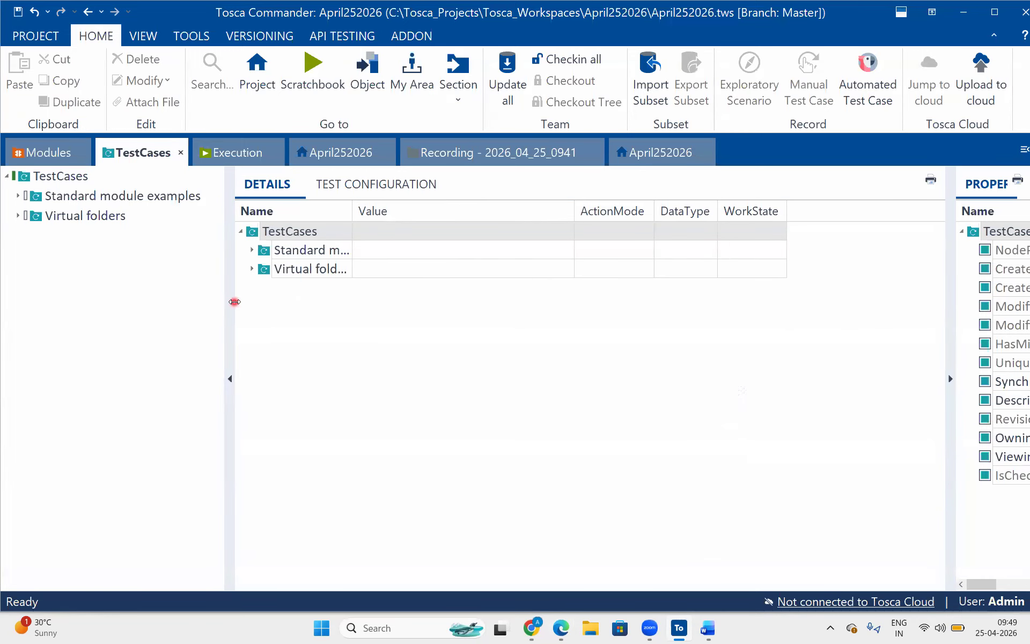
drag(232, 300, 153, 276)
click(57, 155)
click(123, 154)
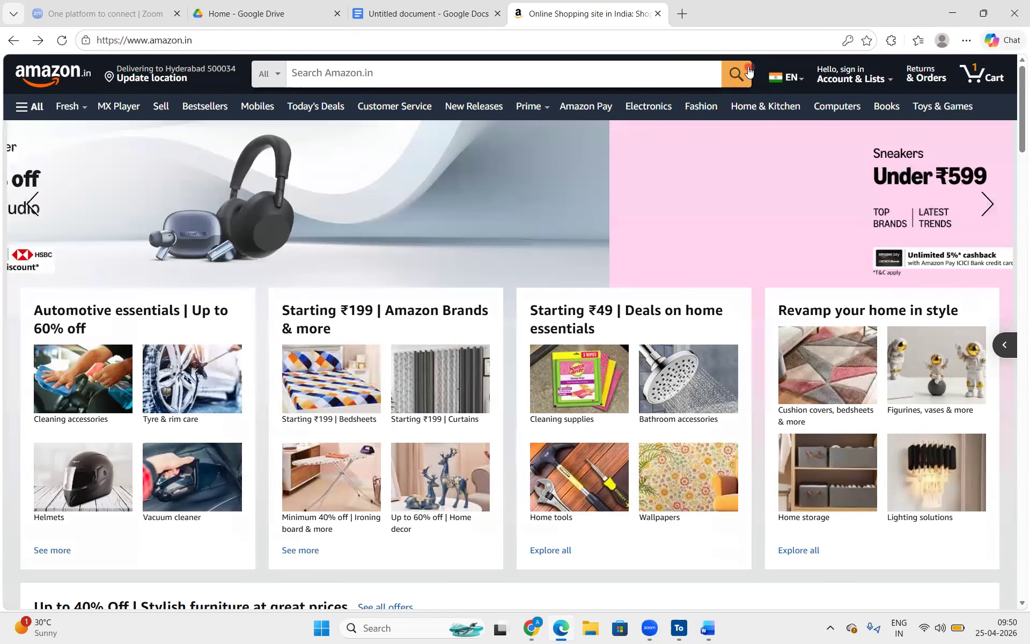
key(alt+Tab)
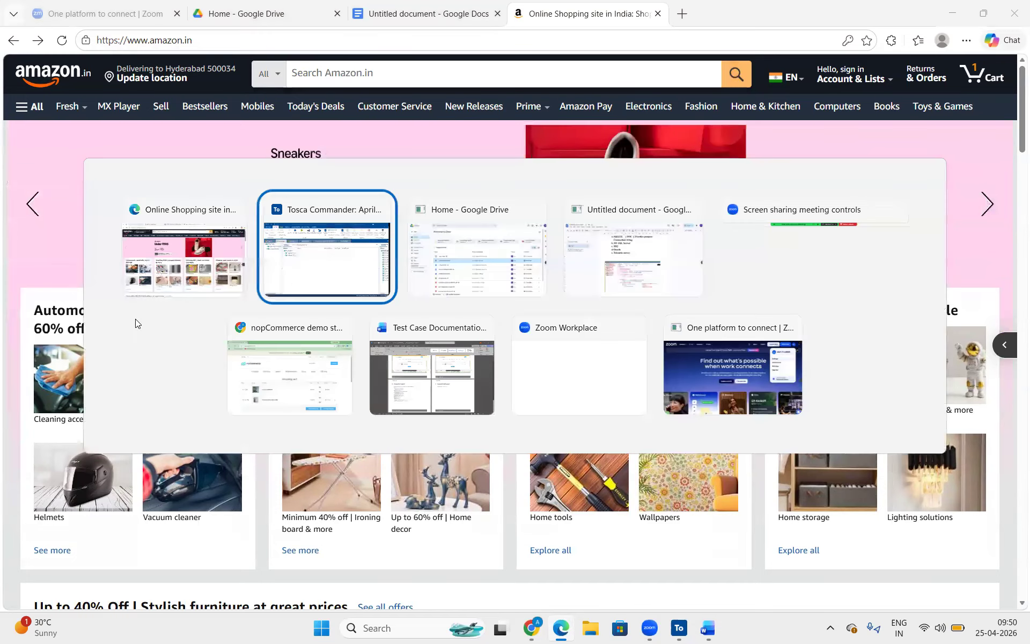
click(303, 277)
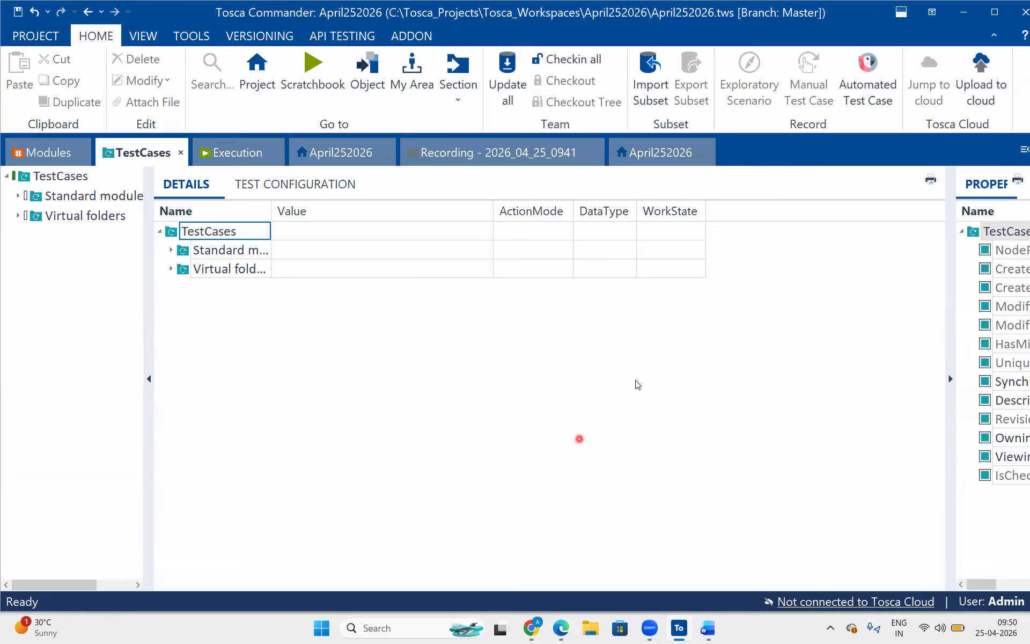
- View the applications XScan offers for scanning from the Modules folder, and close the scanner without scanning
click(42, 155)
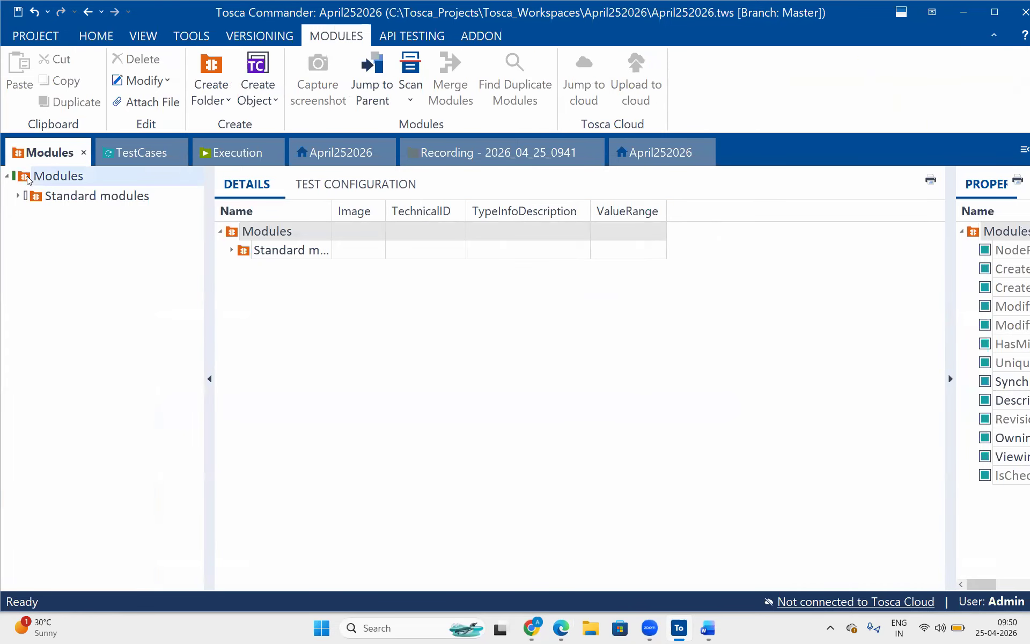
right_click(27, 180)
mouse_move(239, 259)
click(339, 257)
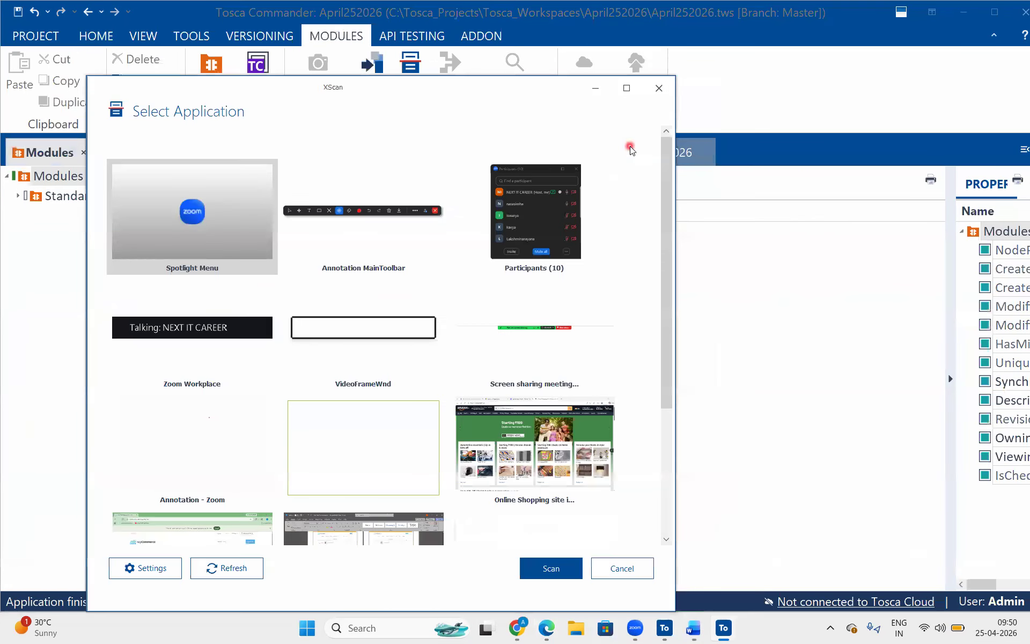
click(663, 86)
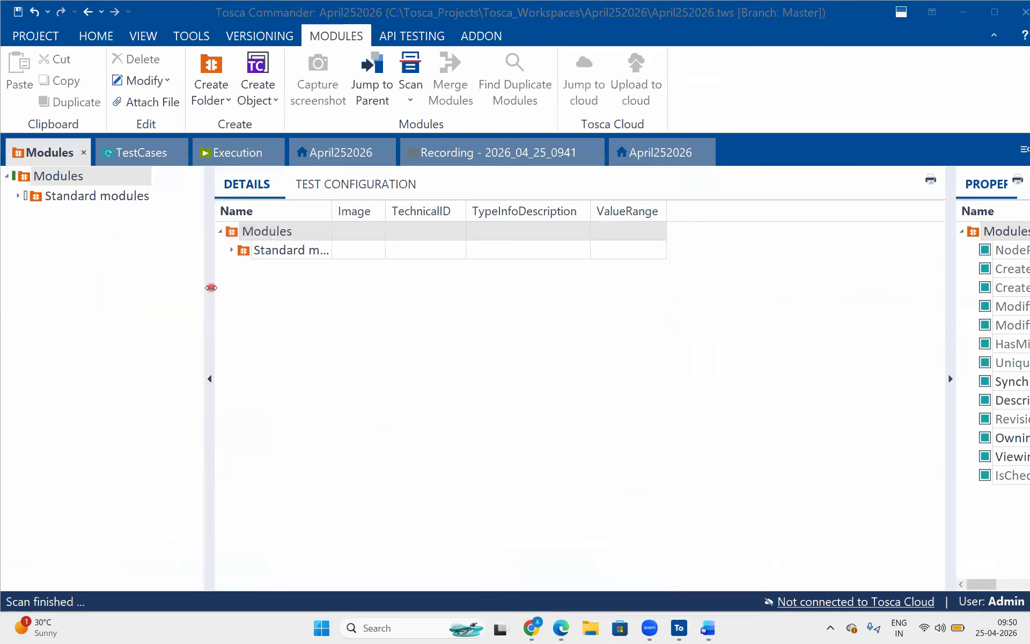
click(155, 224)
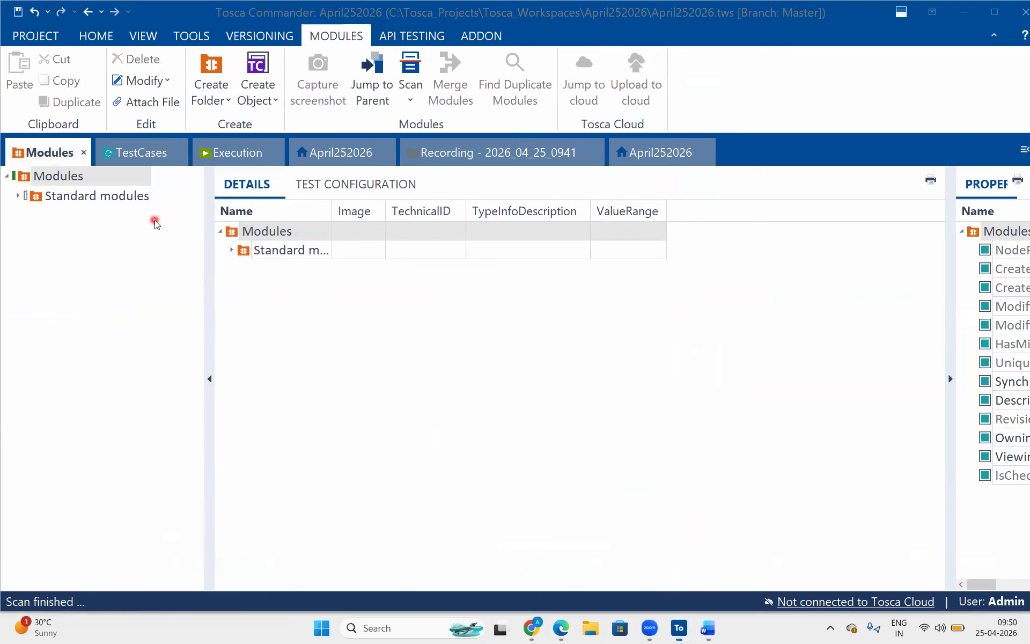
- Switch to the Amazon home page and examine its search bar, account and cart area, and navigation bar
key(alt+Tab)
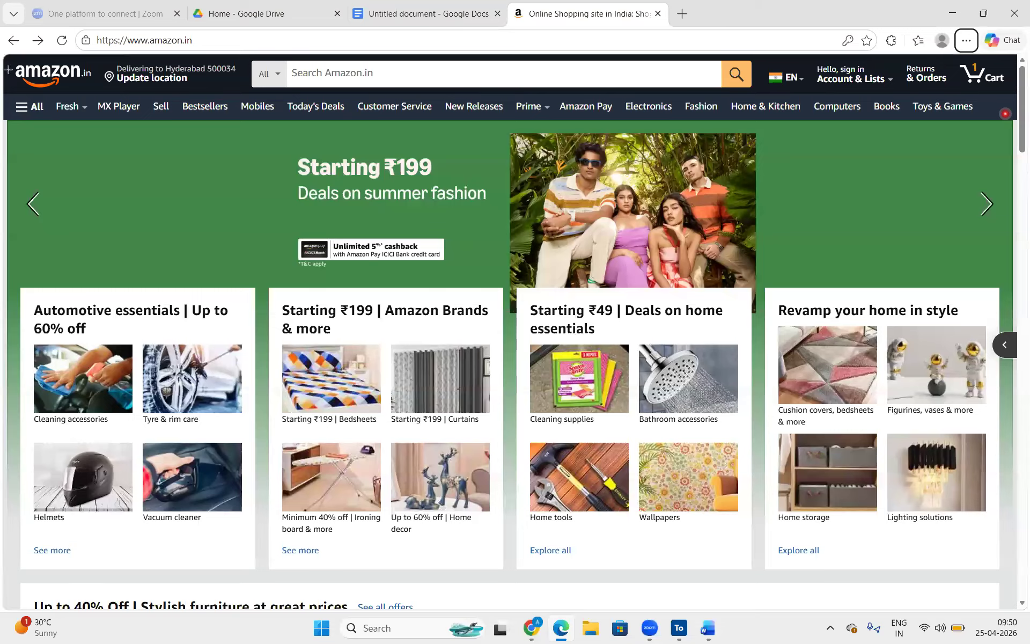
drag(6, 63, 980, 552)
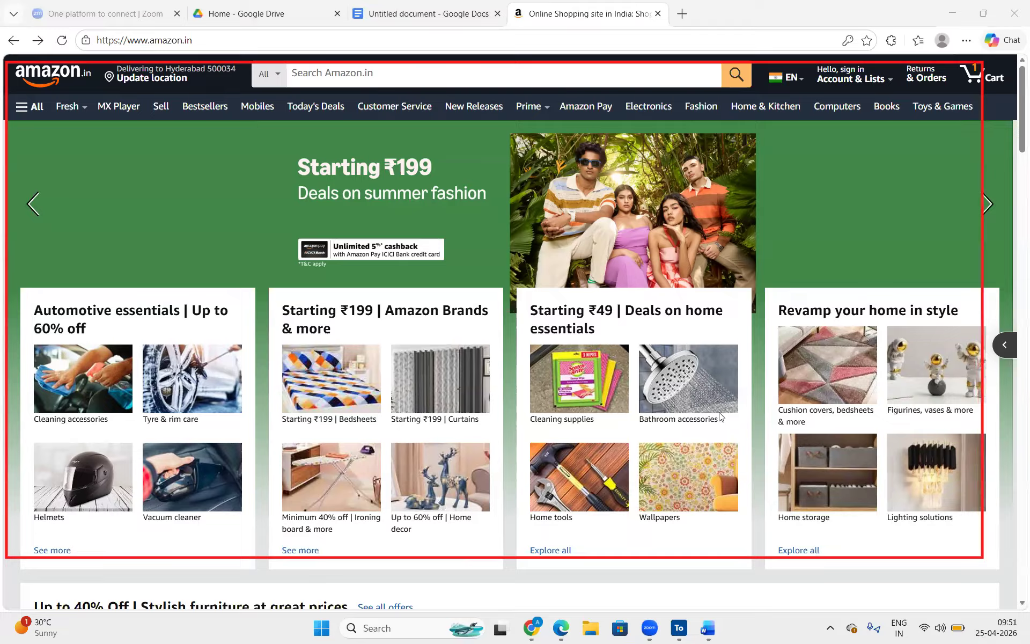
click(406, 279)
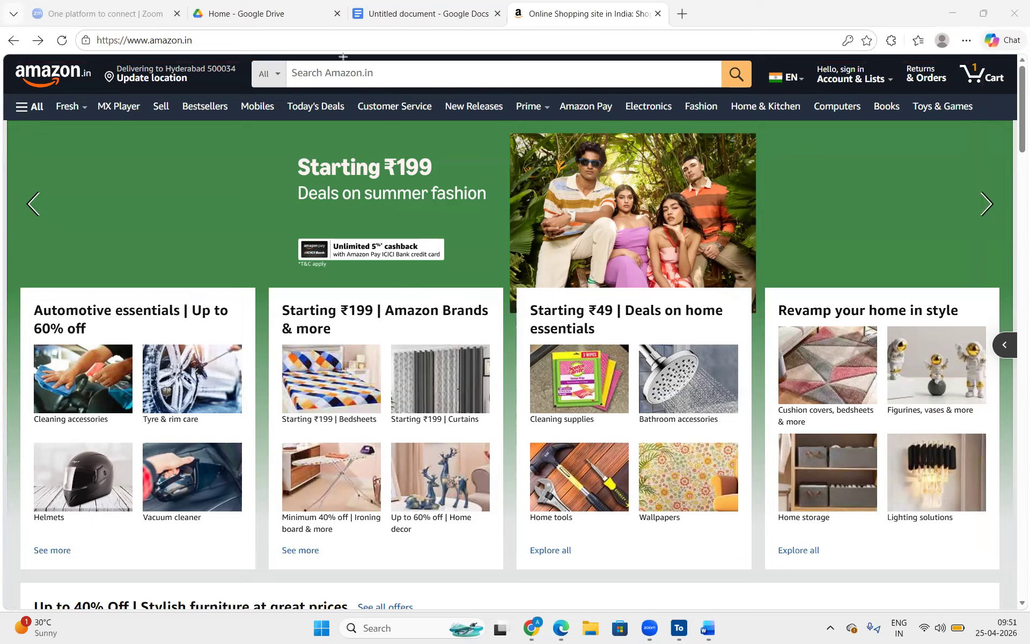
drag(237, 51, 753, 90)
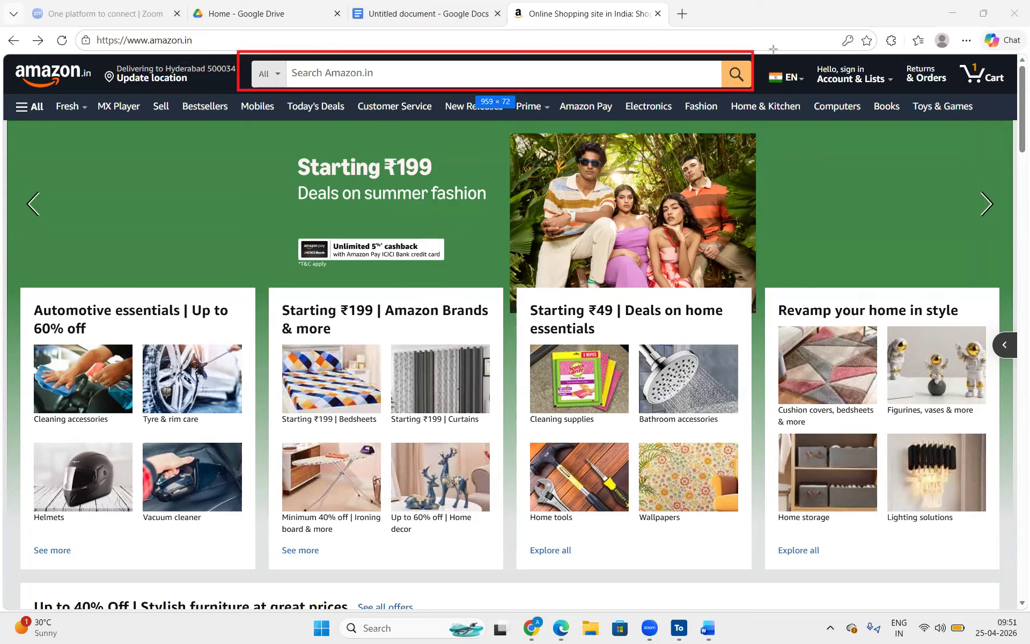
drag(773, 49, 1012, 92)
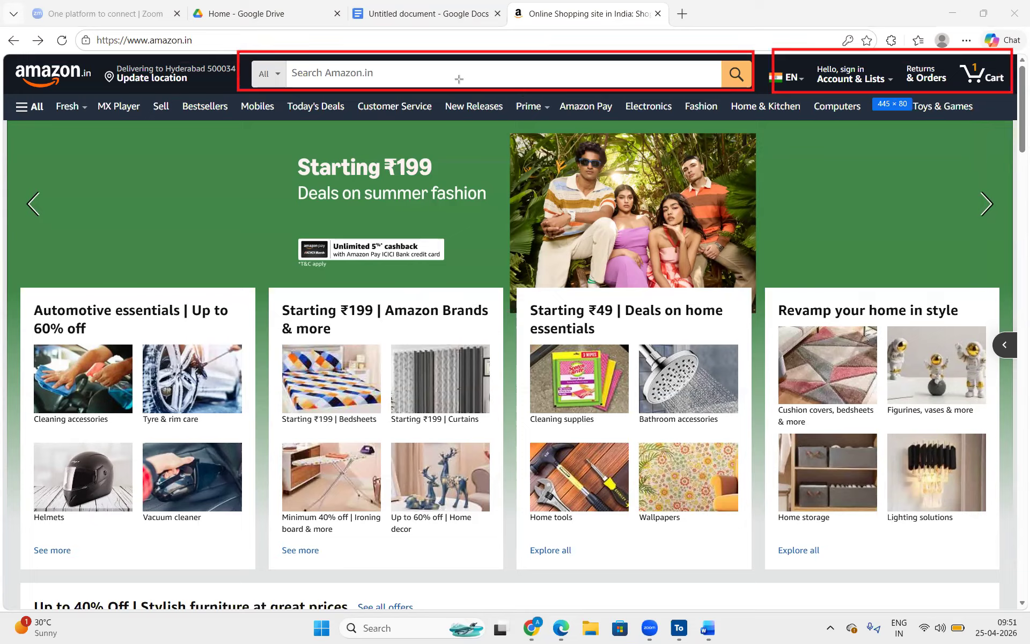
drag(18, 96, 806, 105)
drag(870, 103, 966, 116)
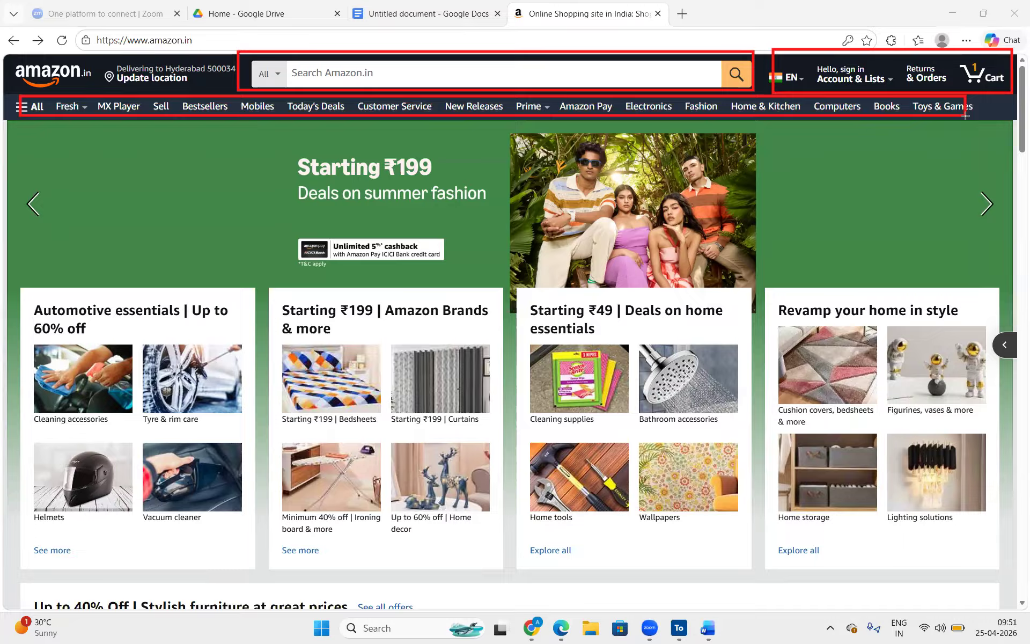
key(Escape)
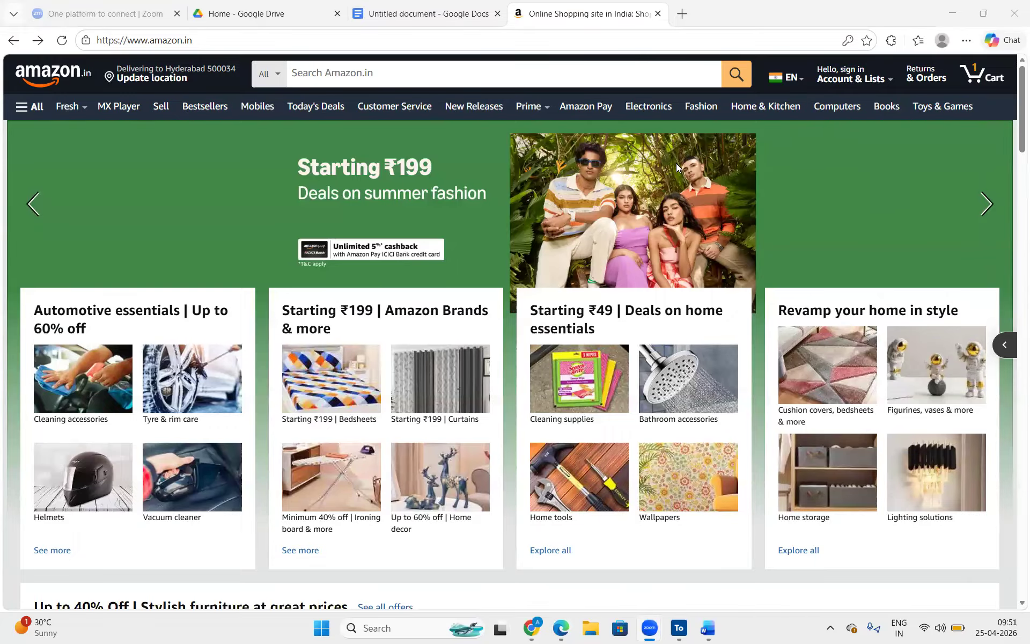
- Switch from Tosca Commander to the Edge browser and show the Untitled document notes in Google Docs
key(alt+Tab)
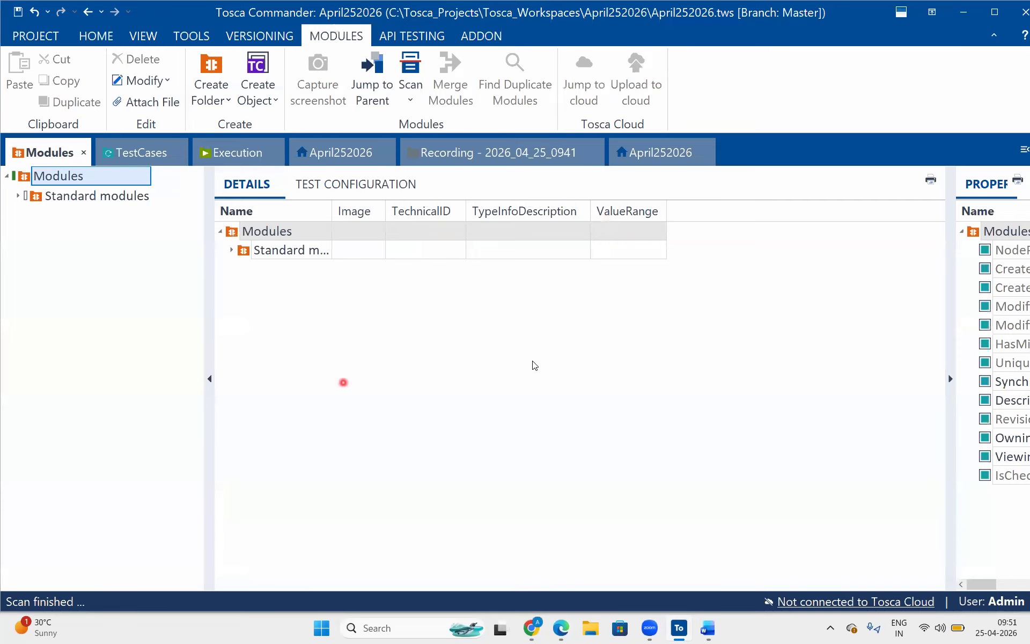
click(529, 632)
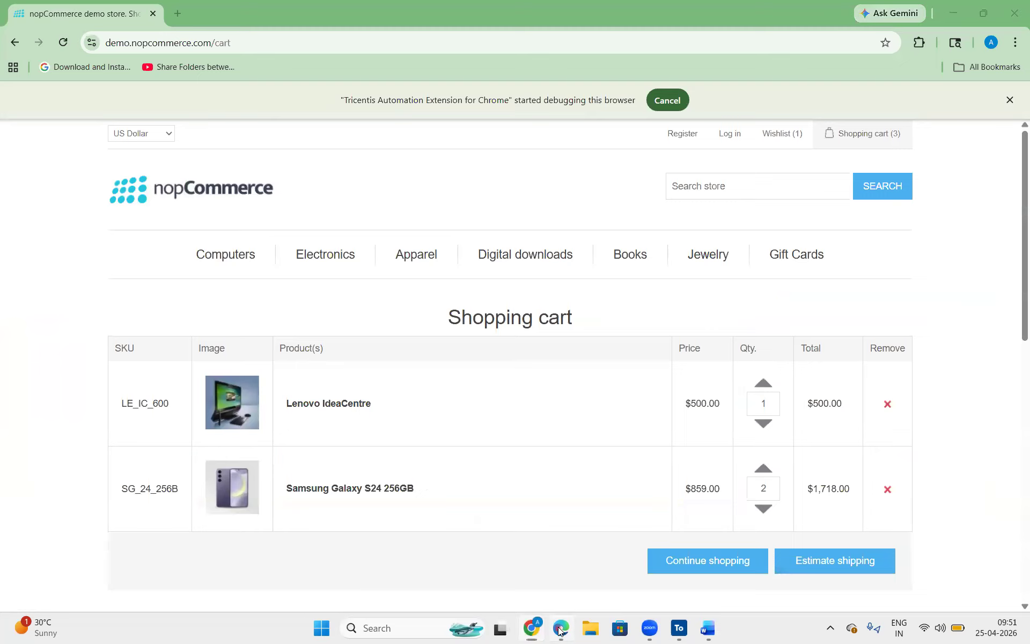
click(559, 630)
click(422, 13)
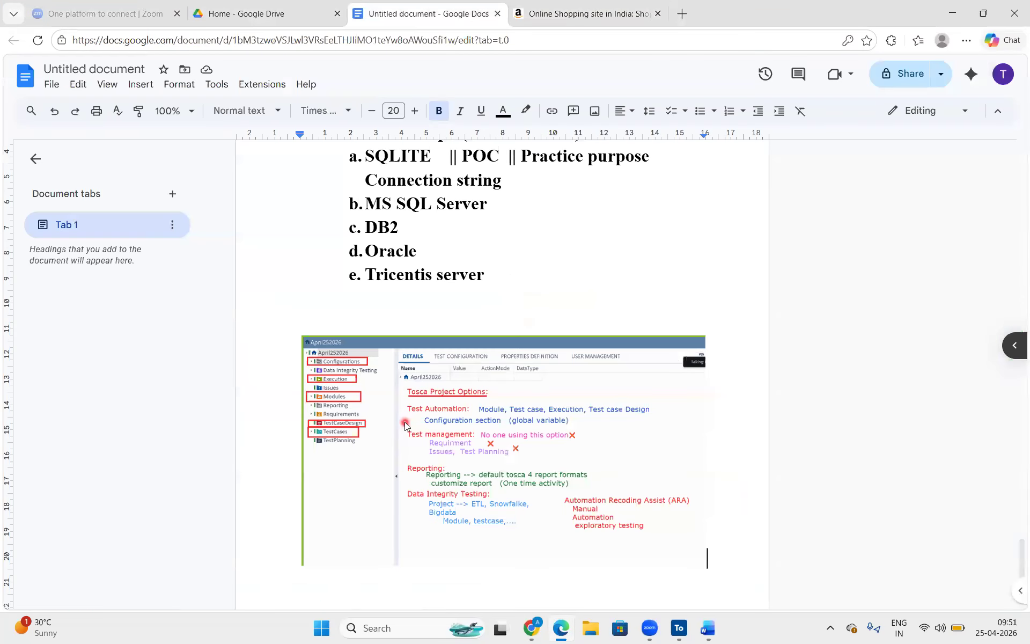
- Add the heading "ARA:" below the Tosca project options image in the document
scroll(644, 396, down, 4)
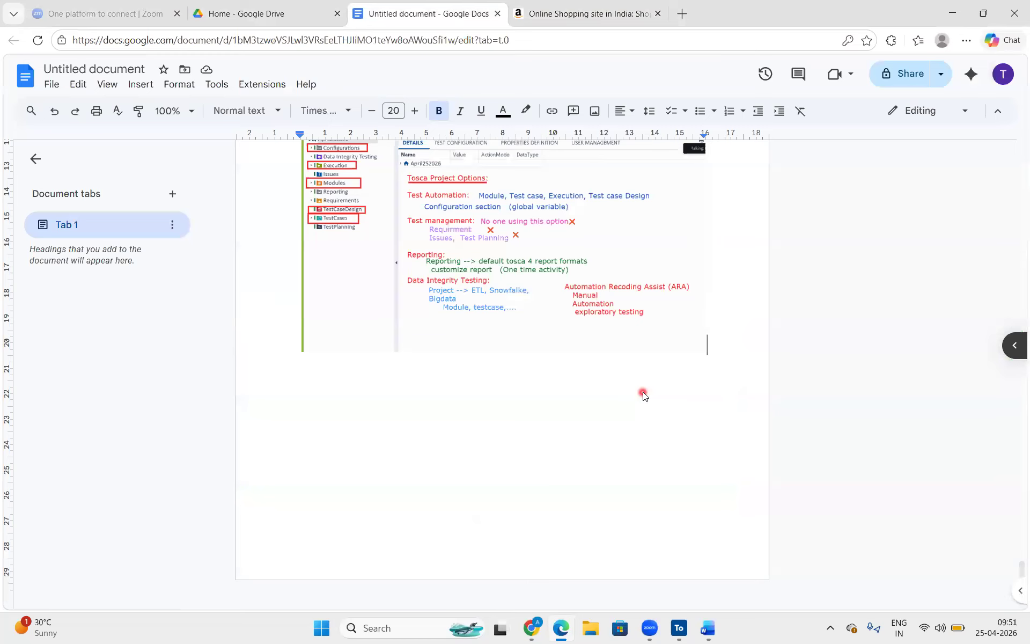
key(Return)
text(ARA:)
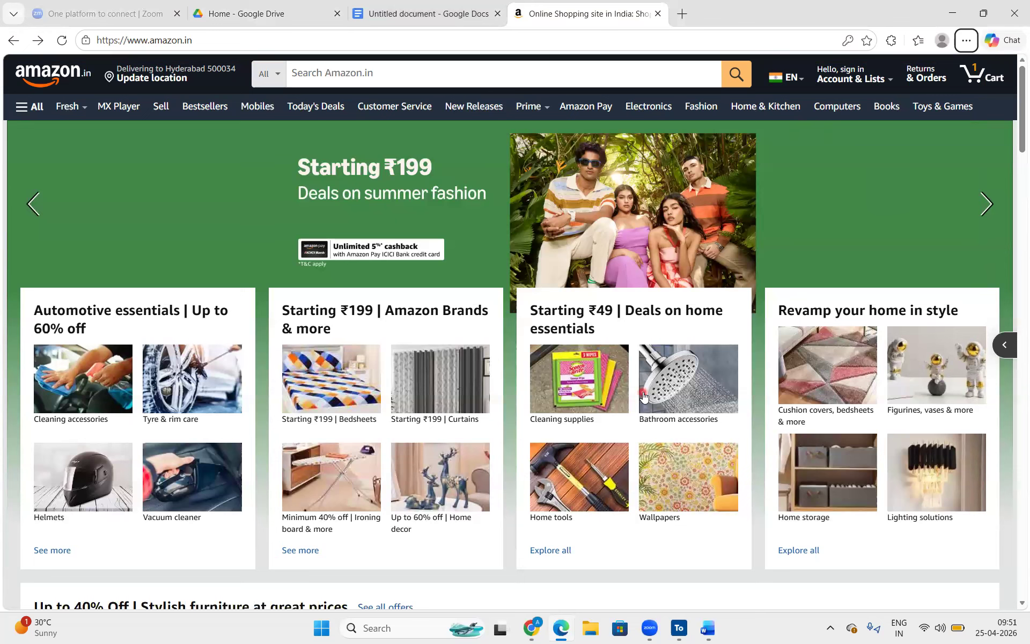
key(ctrl+Tab)
key(ctrl+shift+Tab)
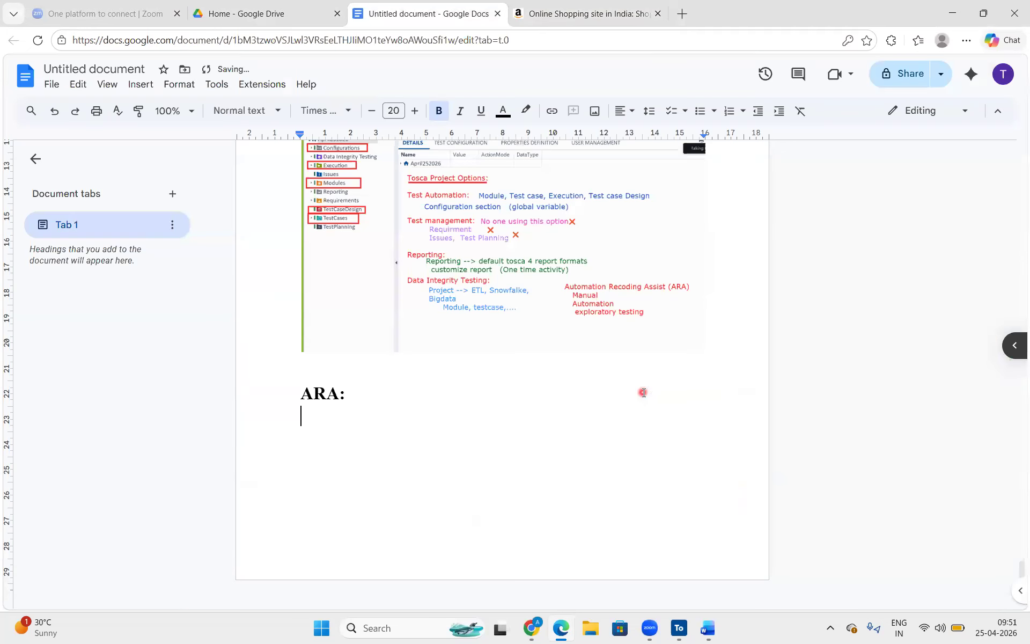
- Add an indented line reading "Manual, AUtomation, exploratory scenario:" under the ARA heading
key(Tab)
text(Manua)
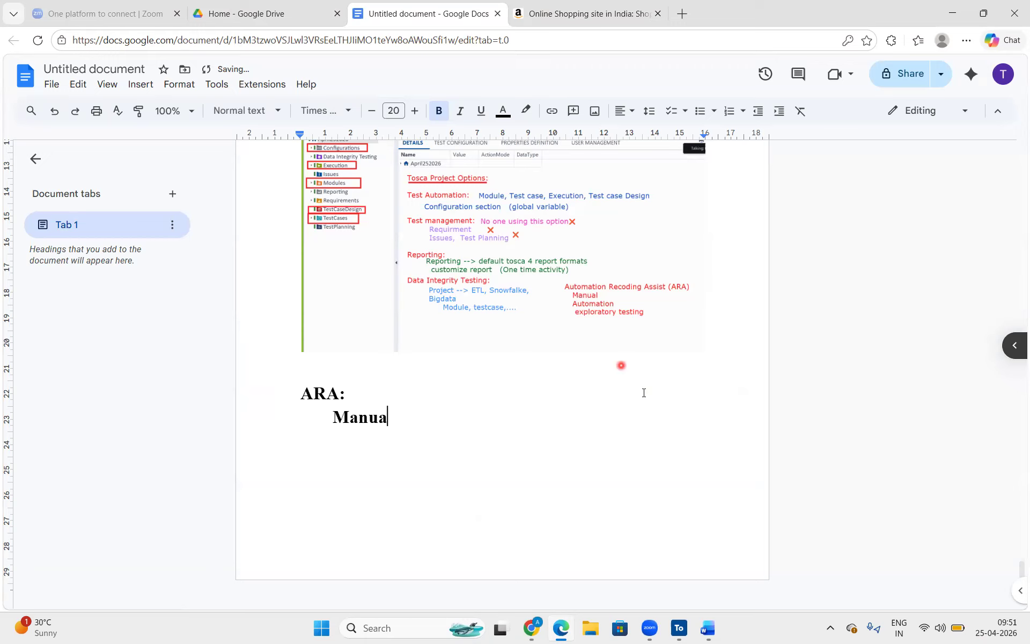
text(l, AUtomation, )
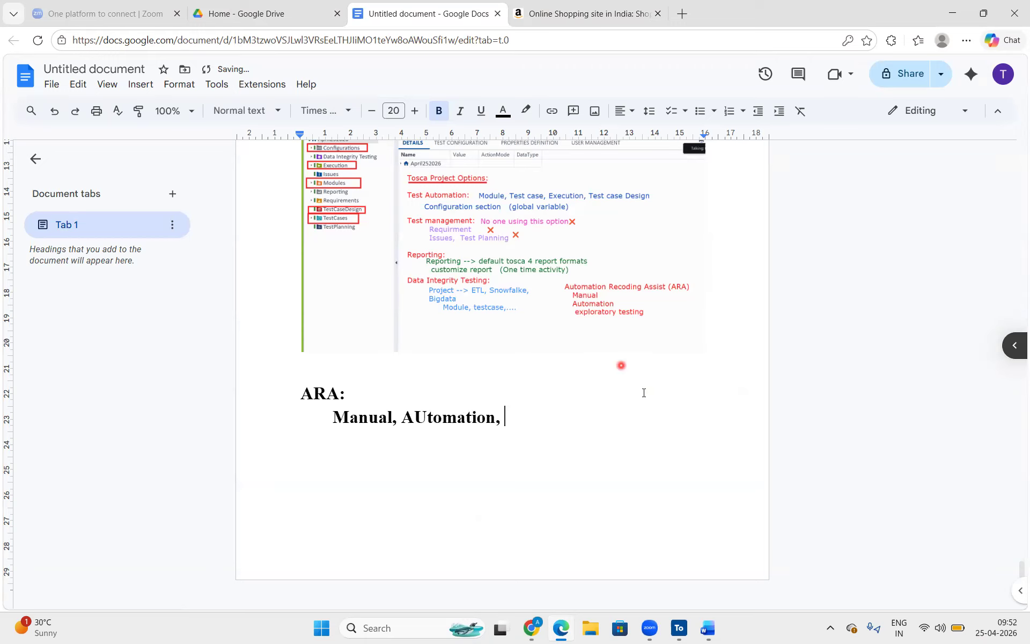
text(exploratory )
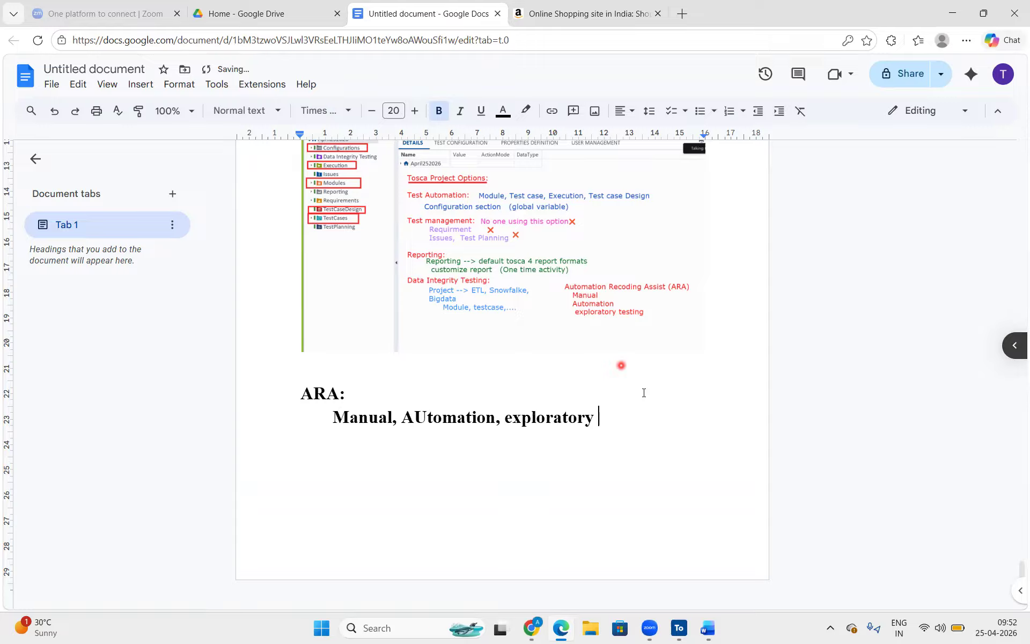
text(scenar)
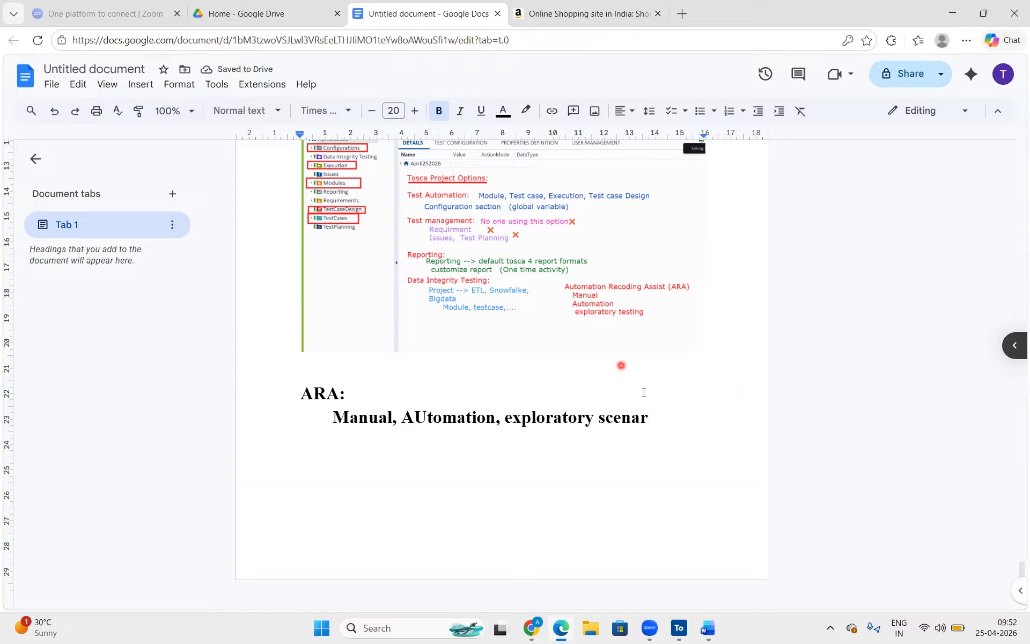
key(BackSpace)
text(rio:)
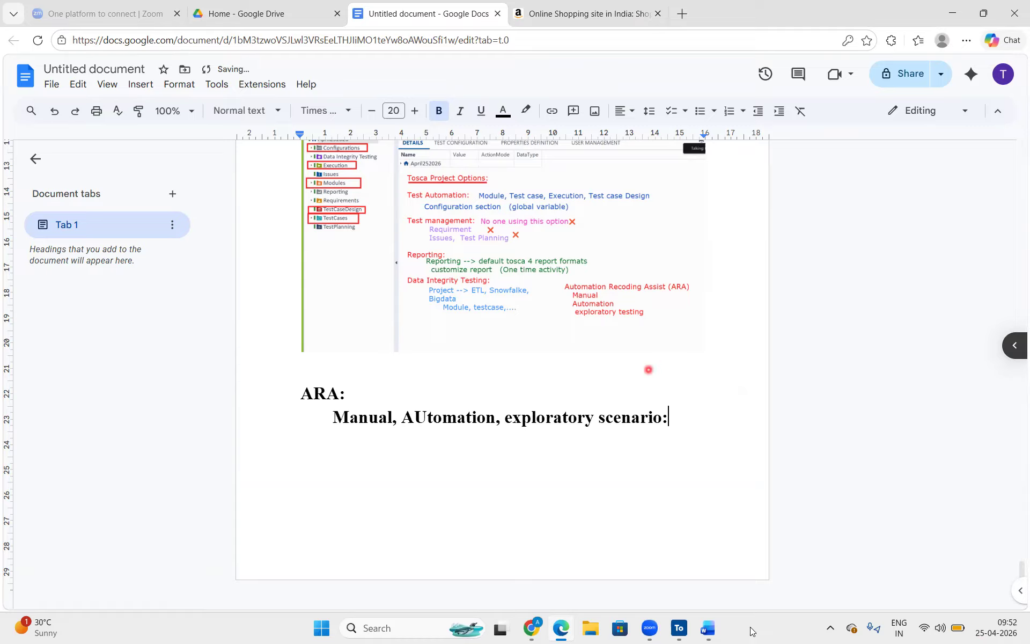
- Switch to Tosca Commander, show the Basic Windows Operations modules of TBox Automation Tools, and widen the Name column to show full module names
key(ctrl+Tab)
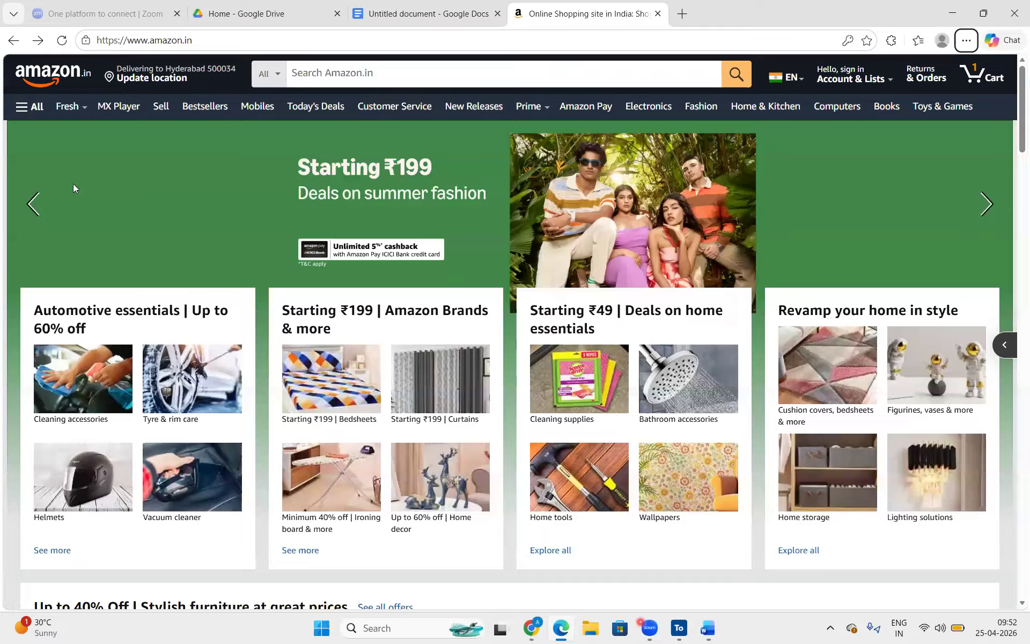
key(alt+Tab)
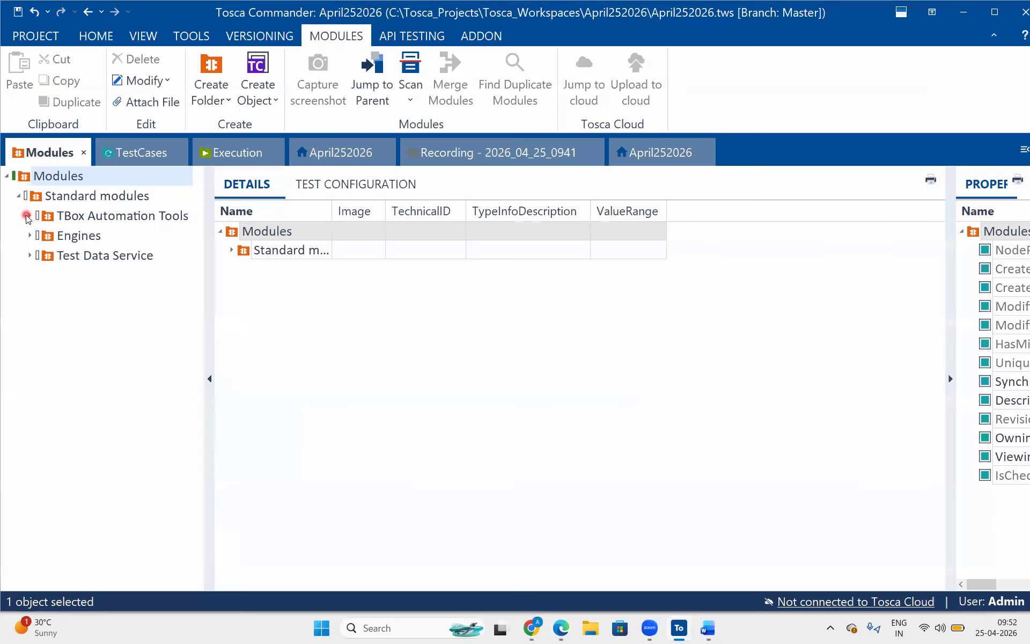
click(29, 216)
click(124, 236)
click(303, 254)
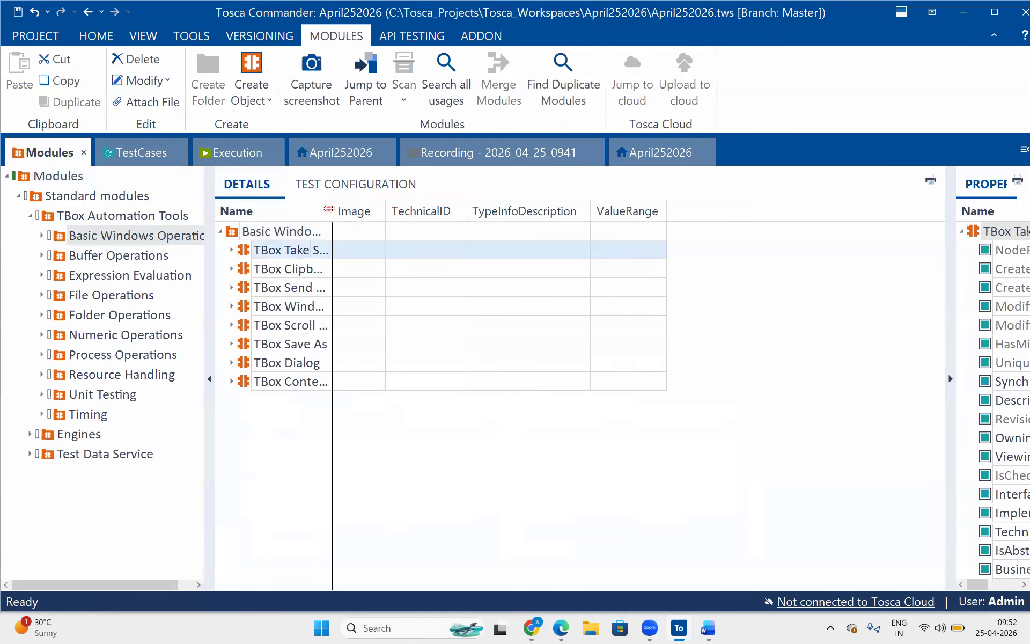
drag(329, 208, 452, 211)
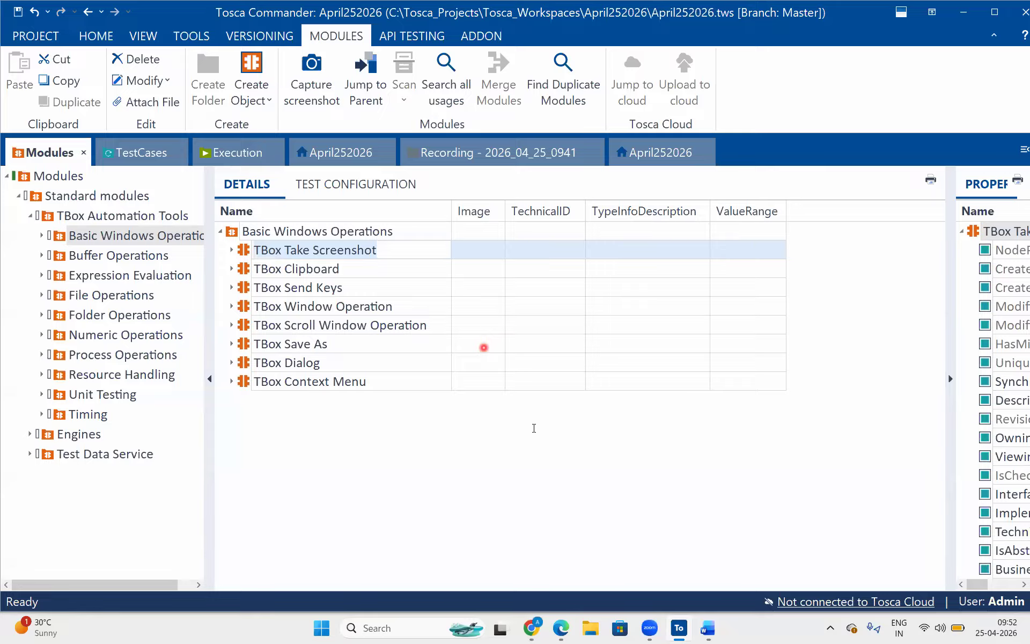
- Place an on-screen text annotation below the module list reading "1. take particular screen screenshot" and widen its box to fit one line
click(477, 410)
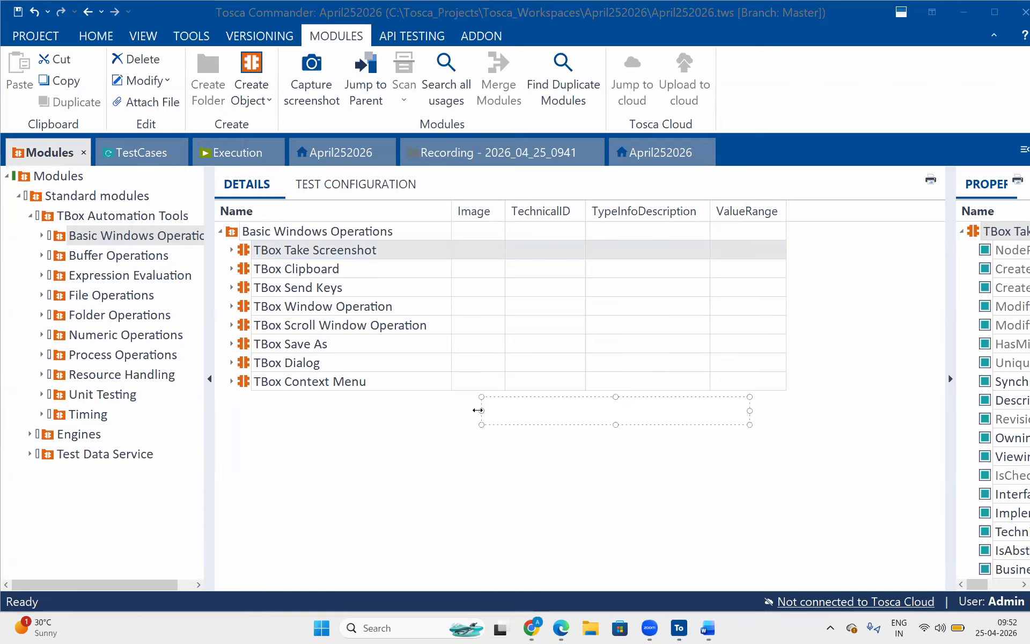
text(1. take particular)
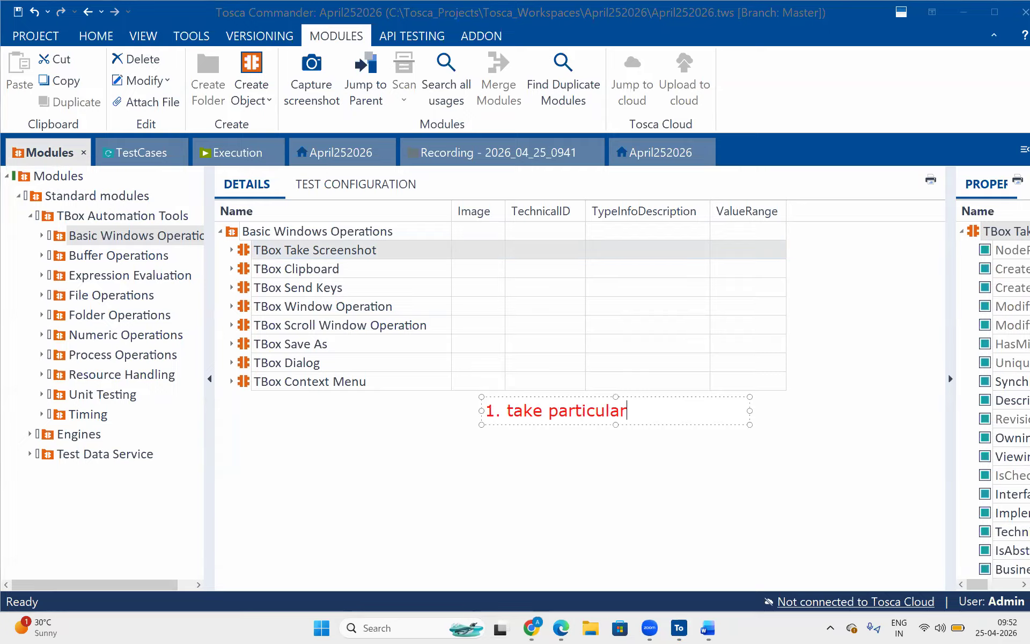
text( screen screens)
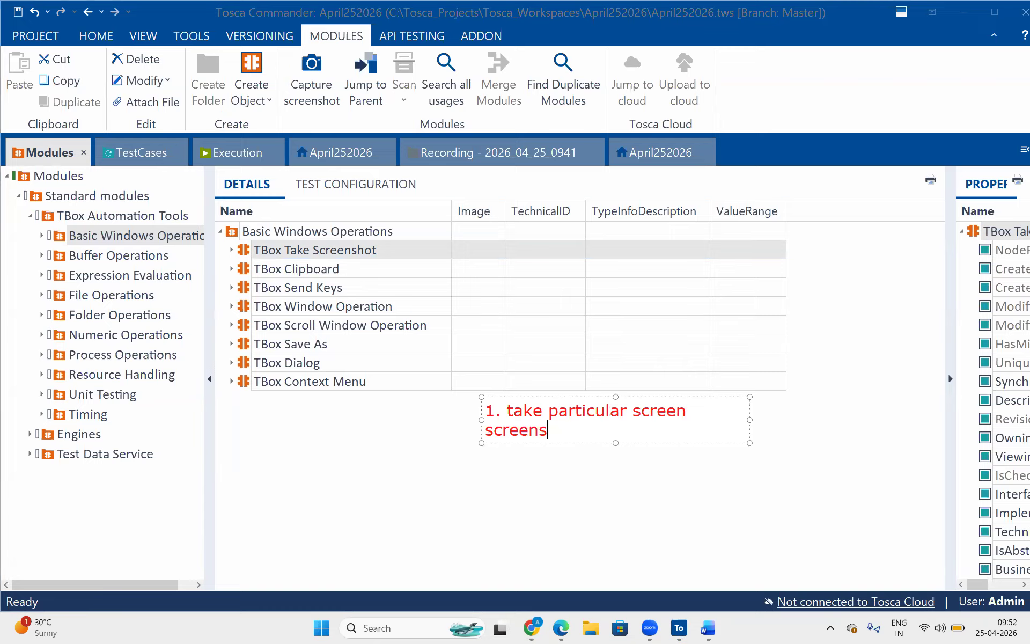
text(hot)
drag(750, 420, 874, 411)
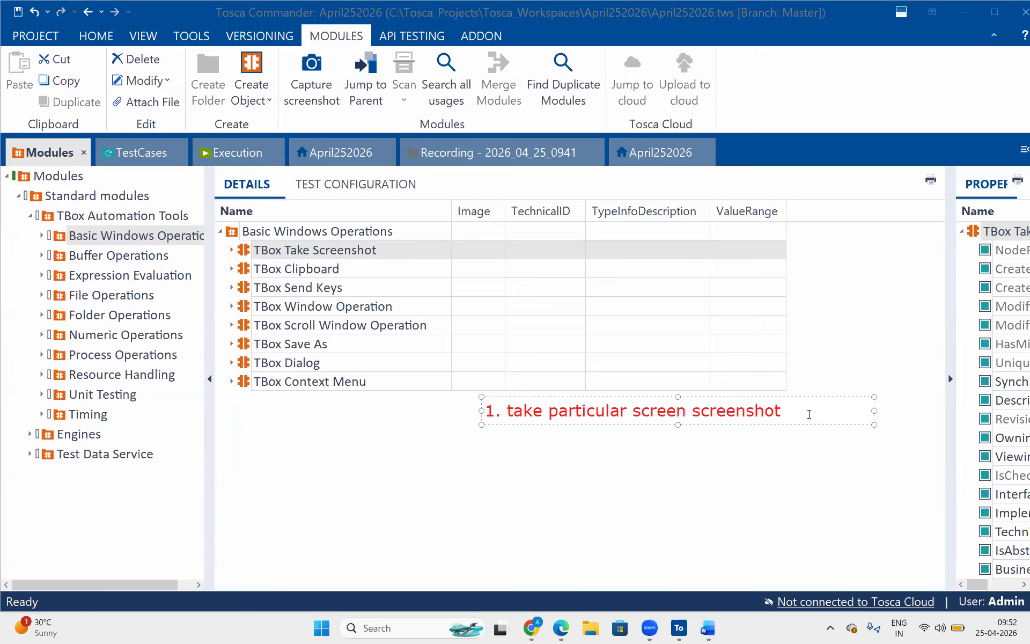
- Add a second point to the annotation, separated by a blank line: "2. entire execution flow screen document"
key(Return)
key(Return)
text(2. entire execution flow screen do)
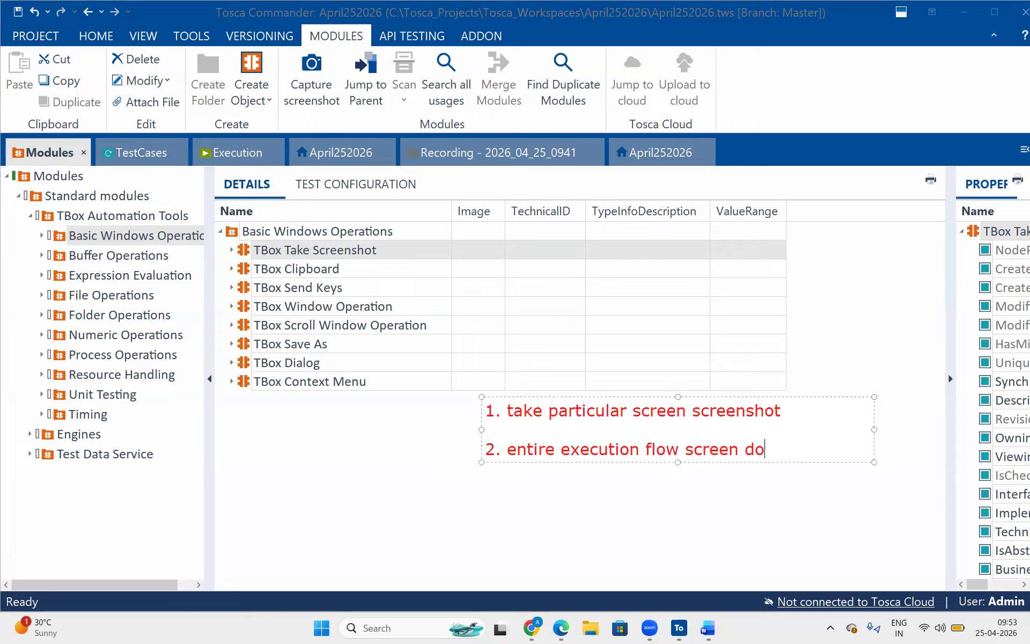
text(sument)
key(BackSpace)
key(BackSpace)
key(BackSpace)
key(BackSpace)
key(BackSpace)
key(BackSpace)
text(cument)
key(Return)
key(Return)
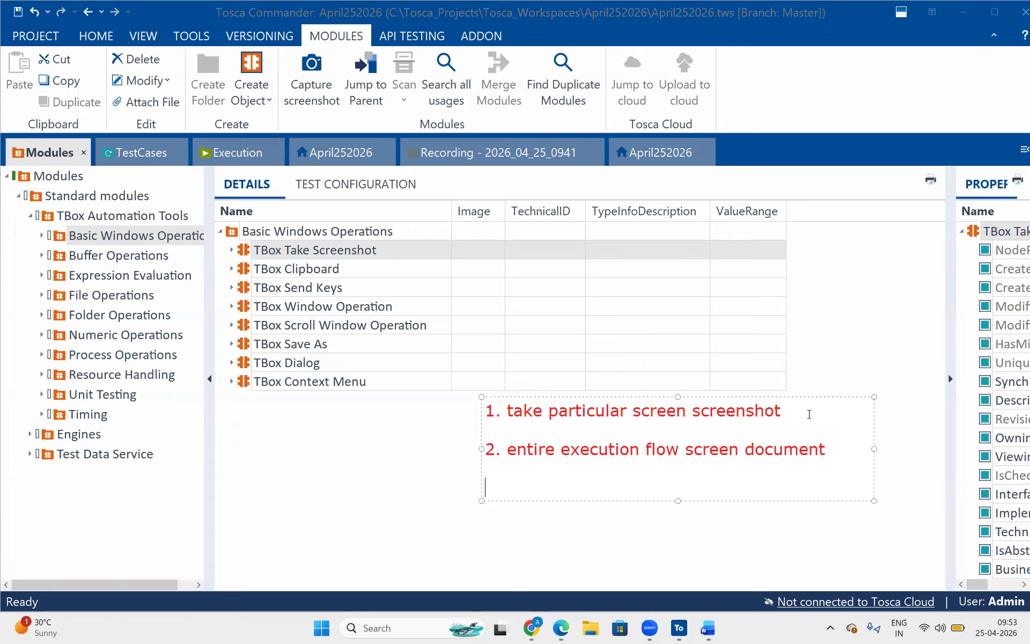
- Add the third annotation point "3. Before & after action screenshot"
text(3. Before a d afte)
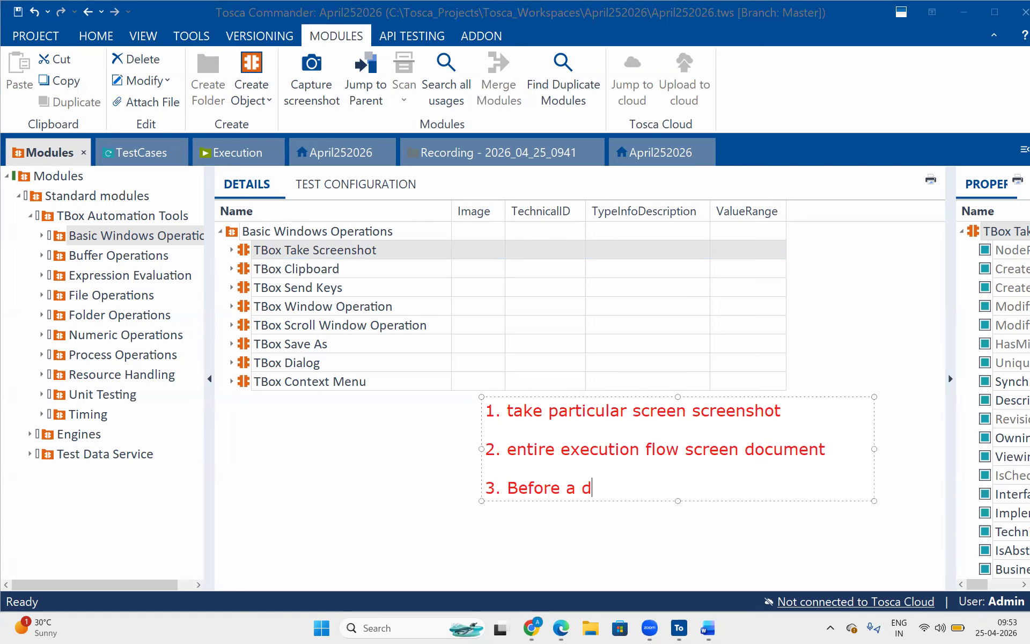
key(BackSpace)
key(BackSpace)
key(BackSpace)
key(BackSpace)
key(BackSpace)
key(BackSpace)
key(BackSpace)
key(BackSpace)
text(& after scre)
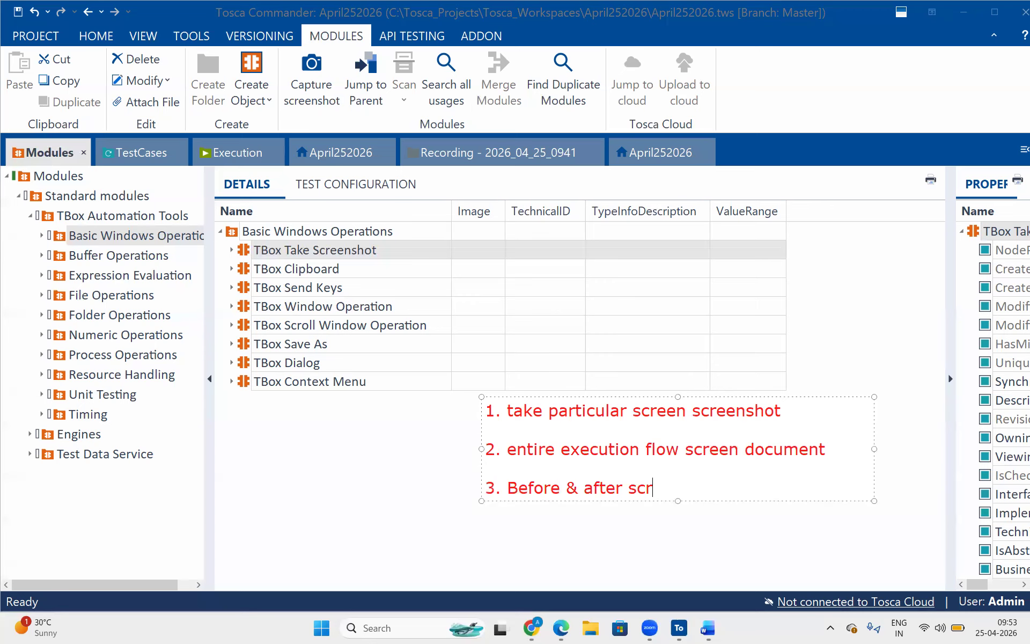
key(BackSpace)
key(BackSpace)
key(BackSpace)
key(BackSpace)
text(action screenshot)
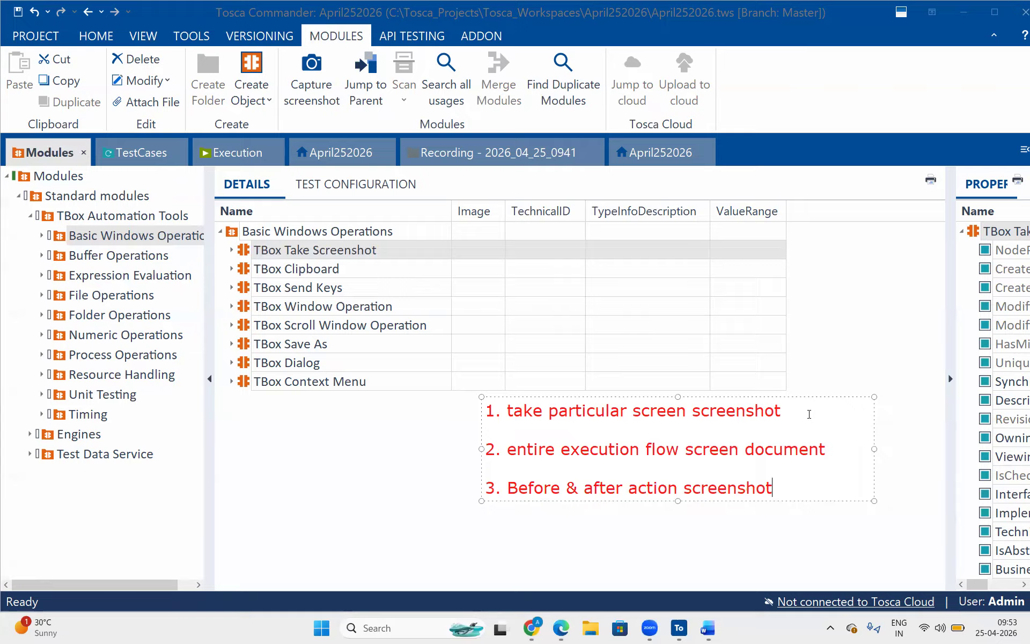
- Add the fourth annotation point "4. Recording feature: mp4" and finish editing the text box
key(Return)
text(3)
key(BackSpace)
text(4. Recording )
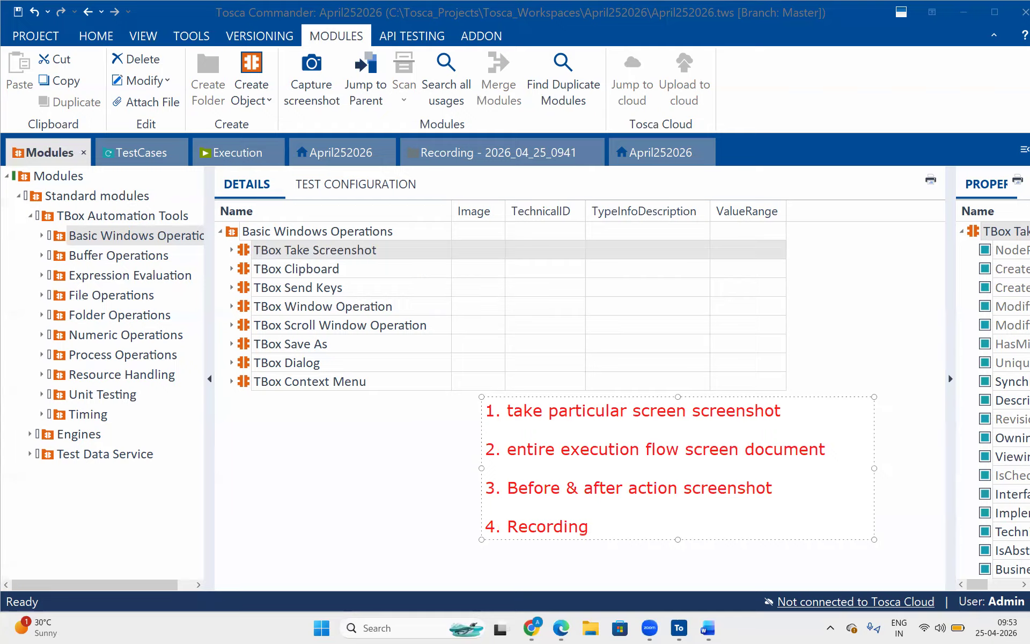
text(feature: mp4)
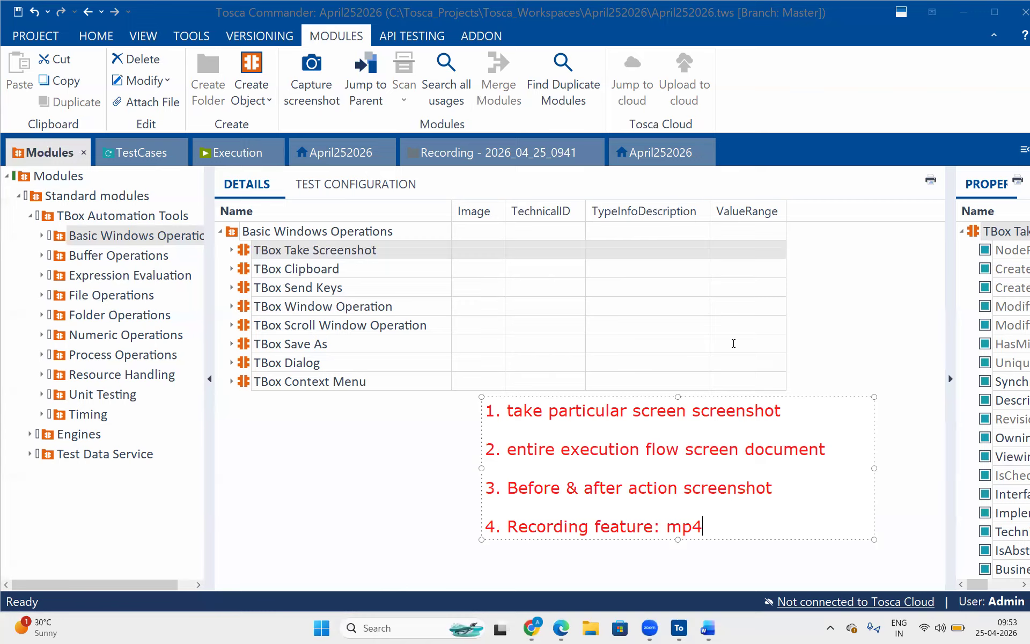
click(827, 258)
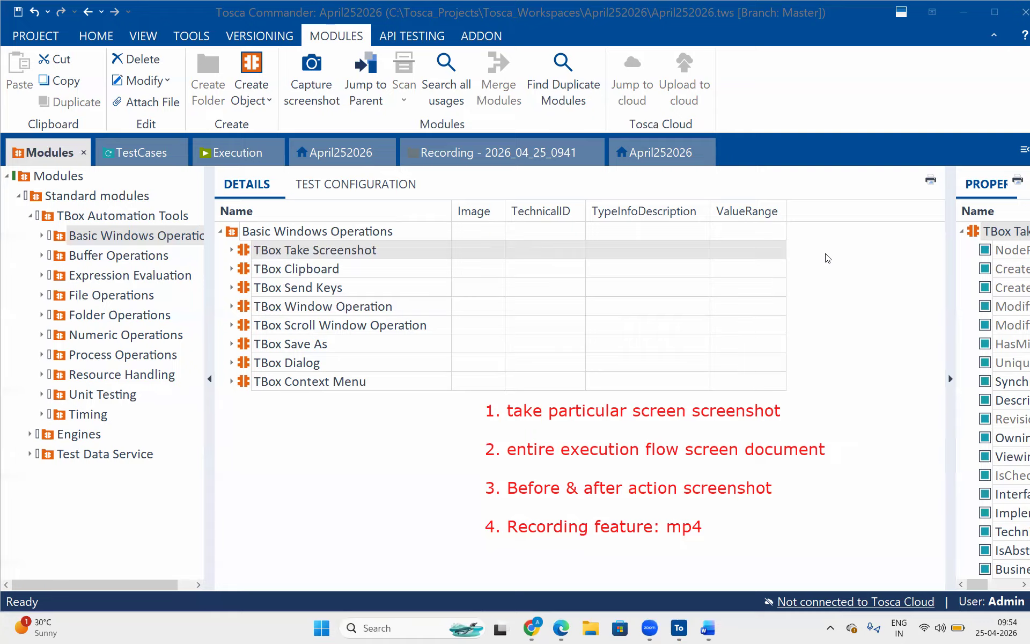
click(826, 254)
- Switch back to the Google Docs notes and, after a page break, add the lines "Tosca Cloud:" and "AI features" separated by a blank line
key(alt+Tab)
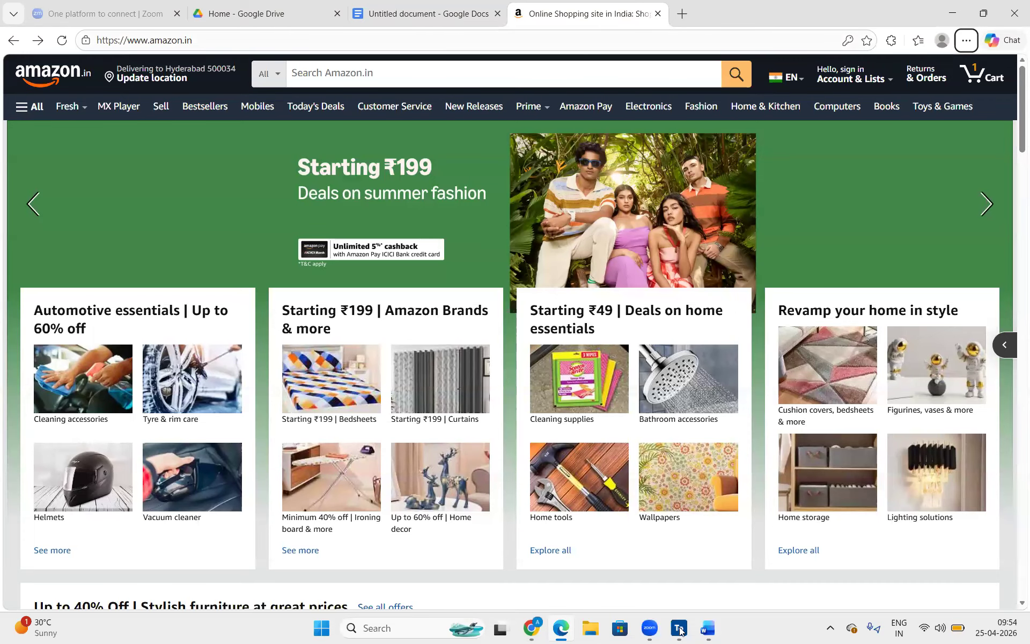
key(ctrl+shift+Tab)
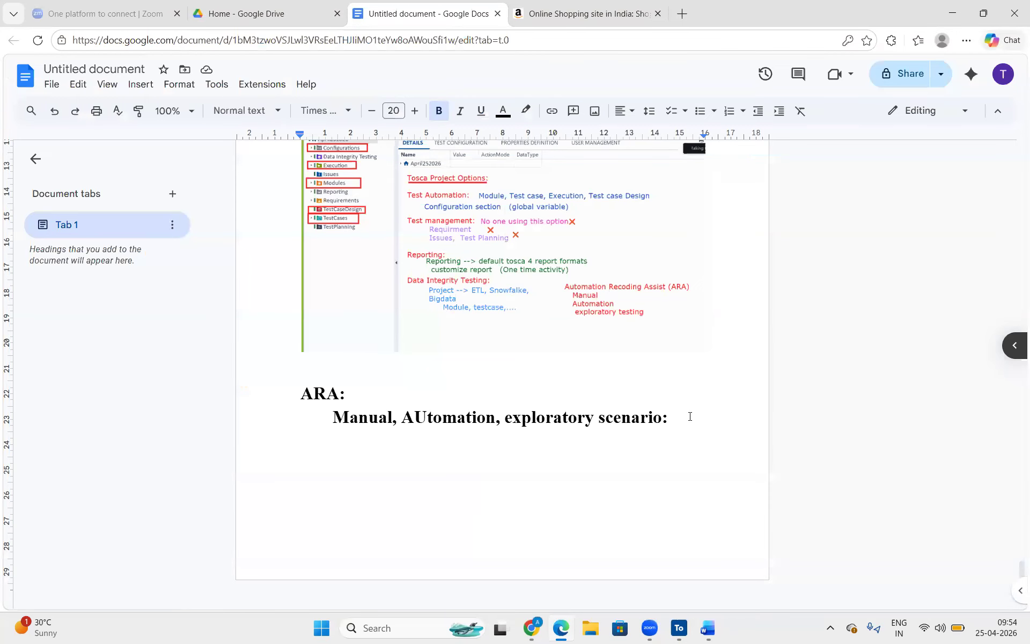
key(ctrl+Return)
text(Tosc)
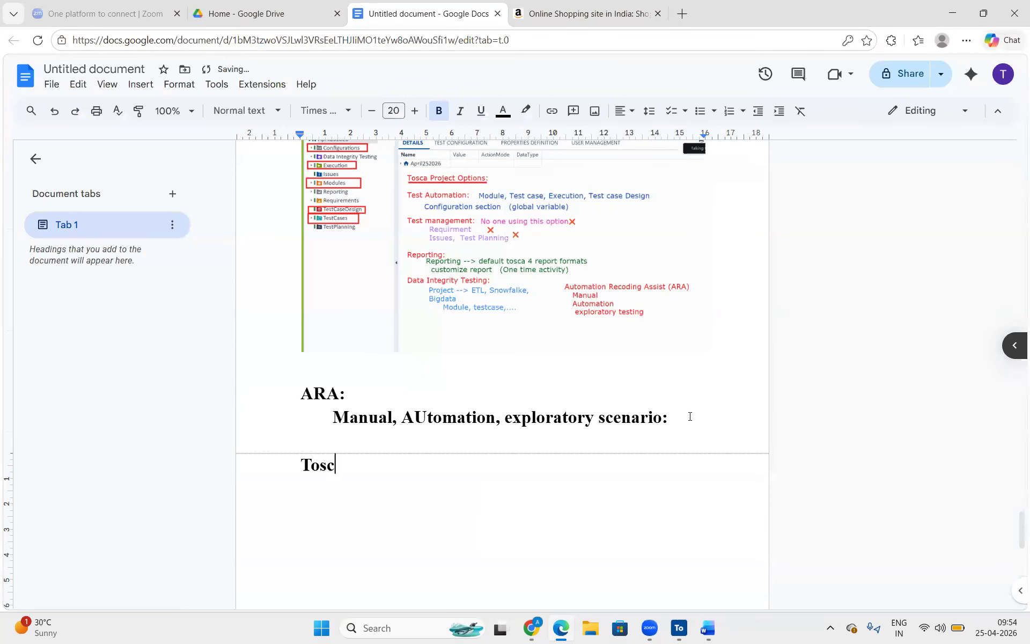
text(a Cloud:)
key(Return)
key(Return)
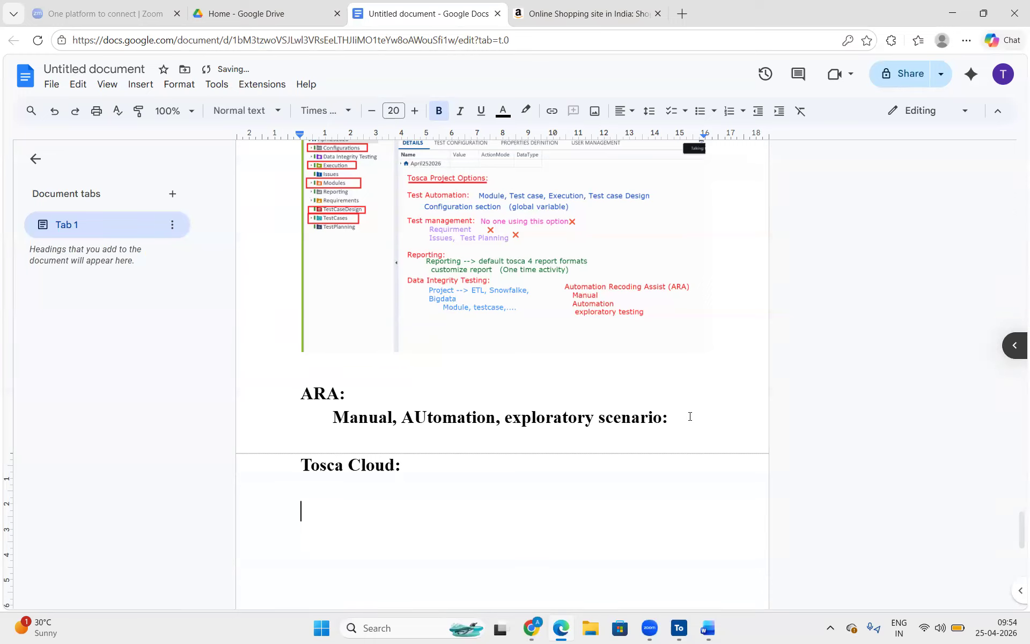
text(AI features)
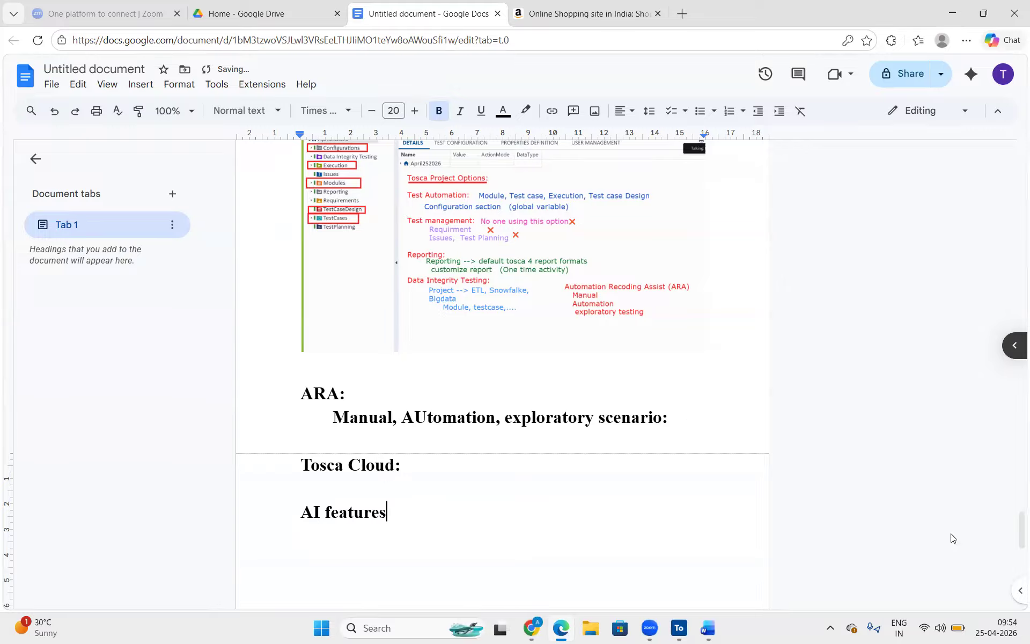
- Switch to Tosca Commander and examine the recording and Tosca Cloud commands and the Tosca Agentic Test Automation add-on
click(679, 629)
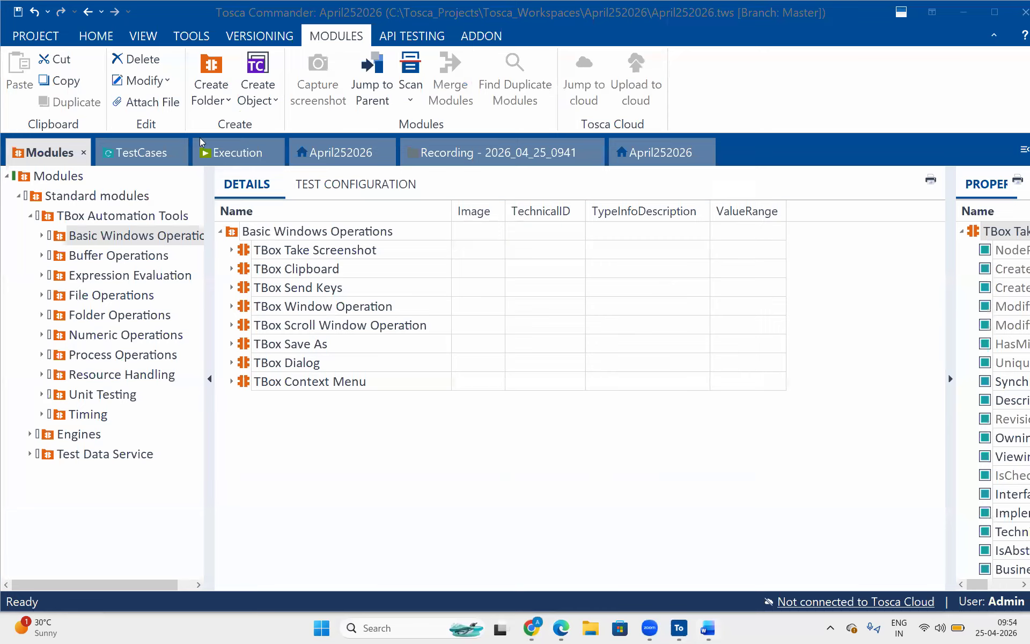
click(94, 36)
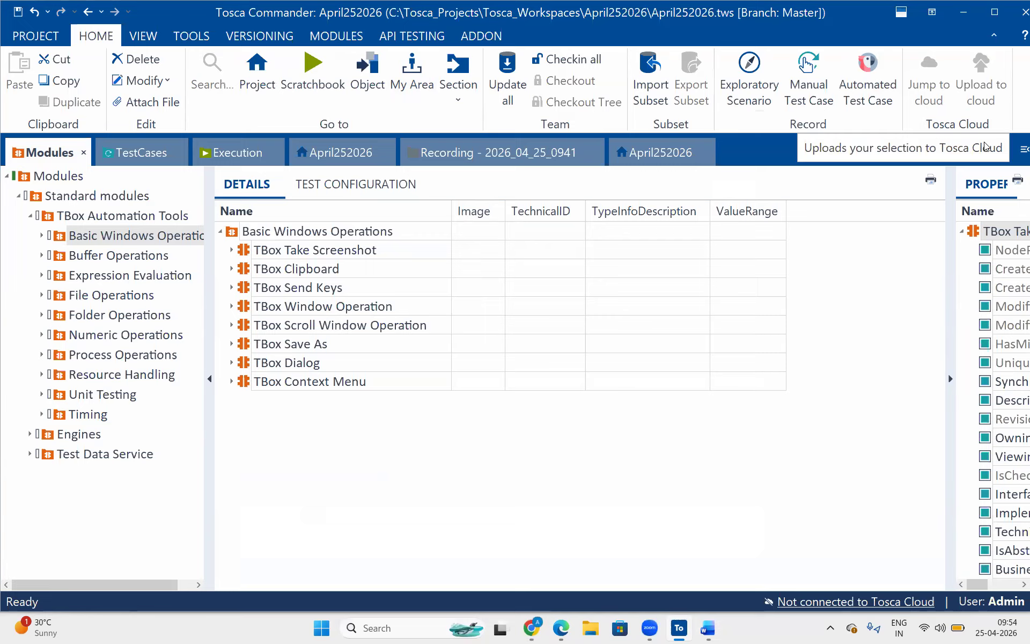
click(487, 34)
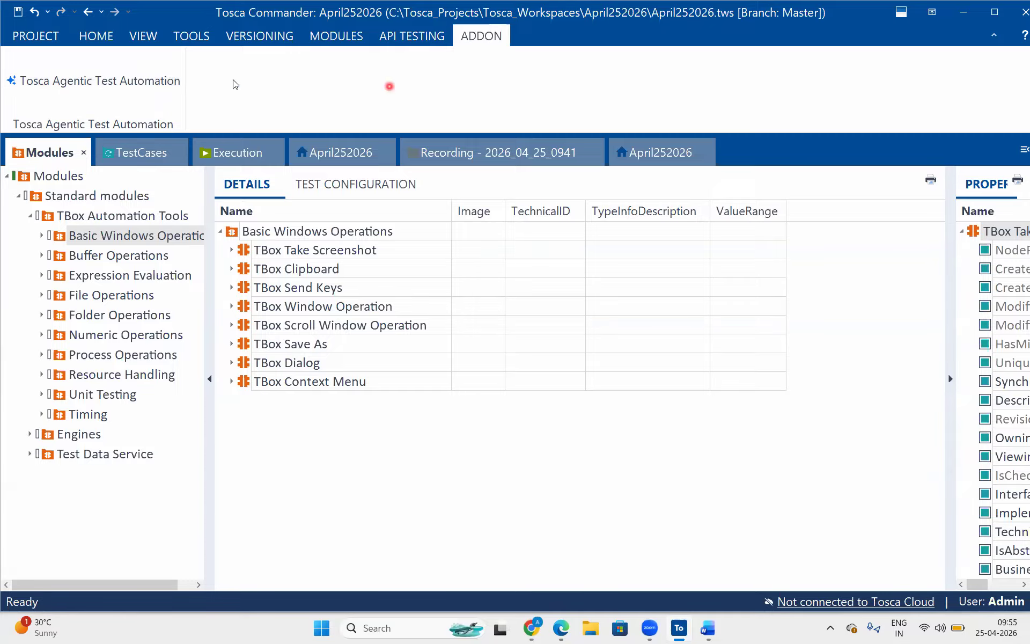
click(97, 36)
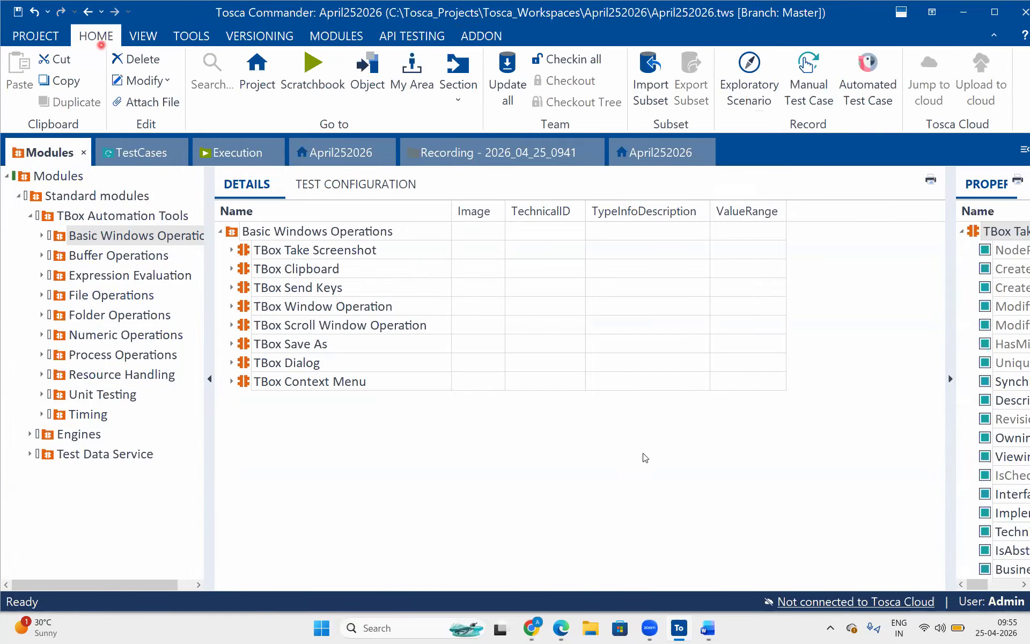
- Switch to the Google Docs notes and colour the lines from "Tosca Project Creation:" through "Most frequently used sections in Tosca (for all project)" purple
click(562, 629)
scroll(482, 255, up, 10)
scroll(482, 255, up, 20)
scroll(482, 255, down, 6)
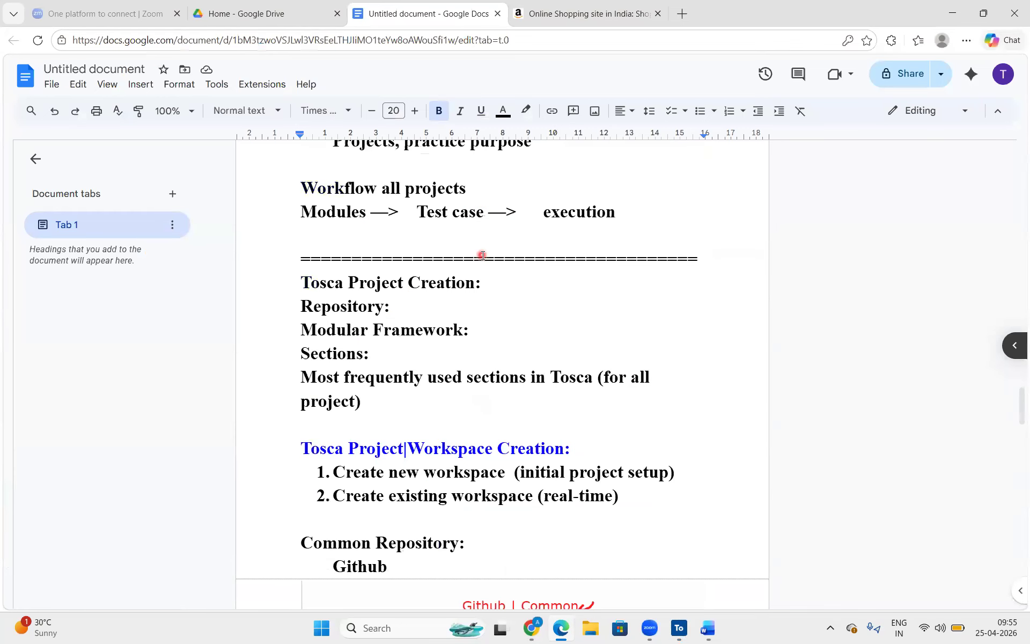
drag(302, 283, 445, 405)
click(514, 119)
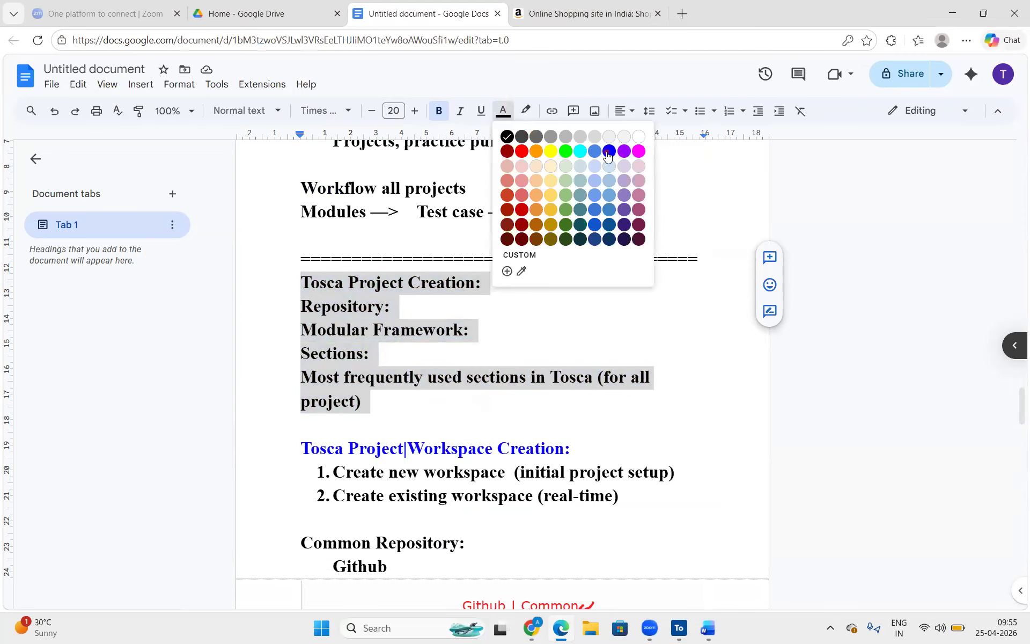
click(608, 152)
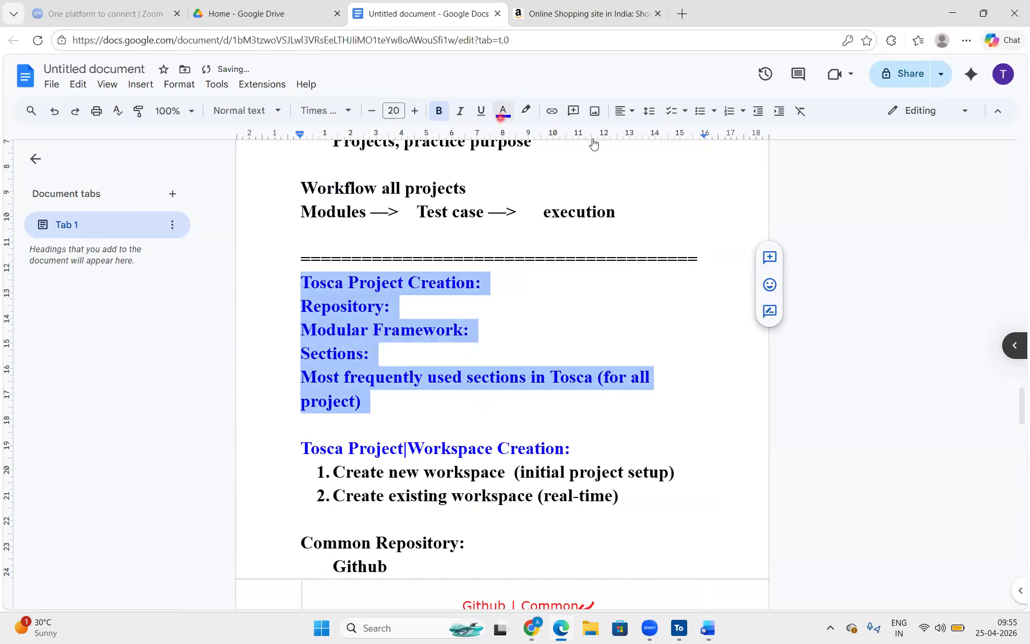
click(503, 111)
click(621, 155)
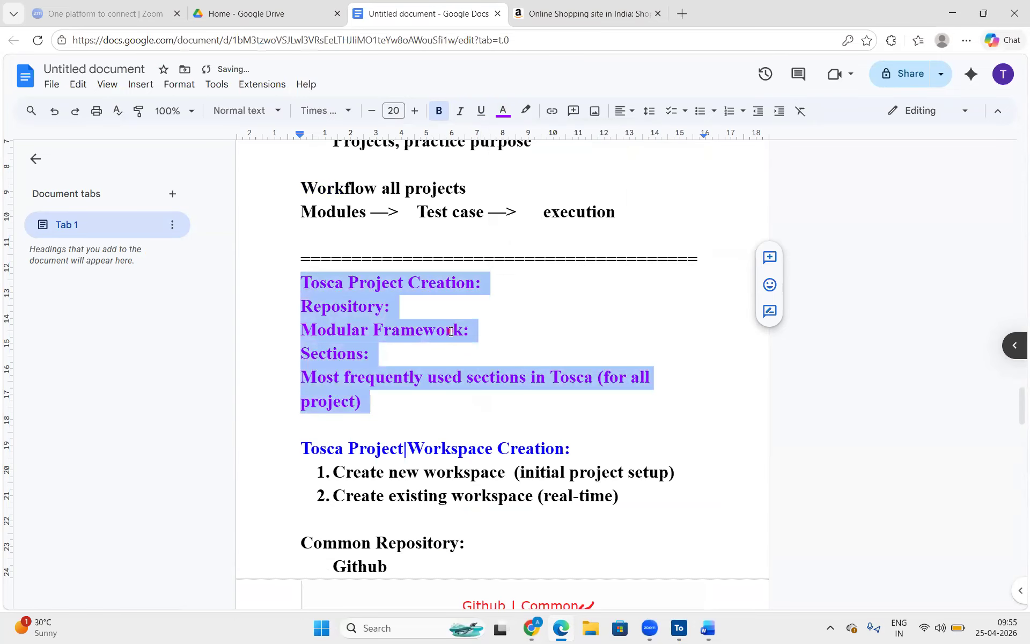
- Review the purple topic lines one by one, from Tosca Project Creation to the most frequently used sections
click(452, 332)
click(509, 279)
drag(509, 279, 294, 307)
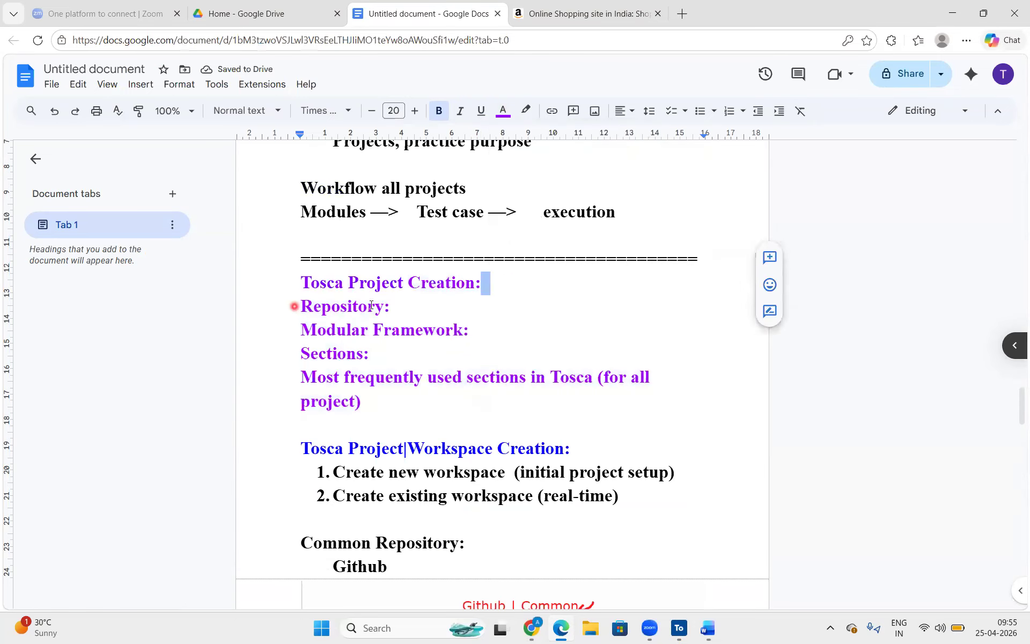
drag(376, 306, 274, 302)
click(471, 330)
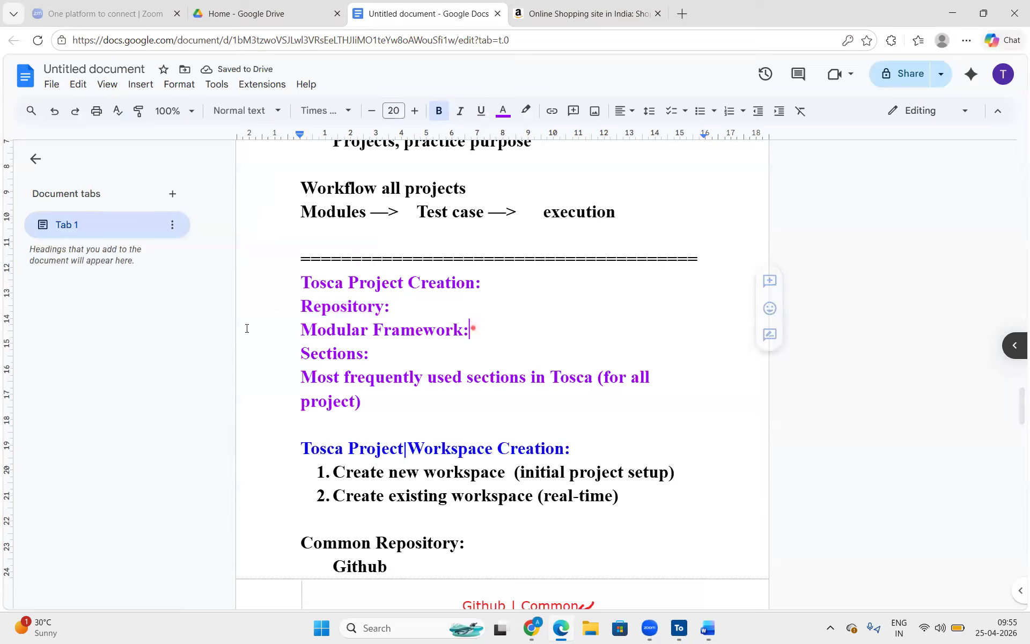
drag(472, 329, 246, 326)
drag(371, 354, 243, 353)
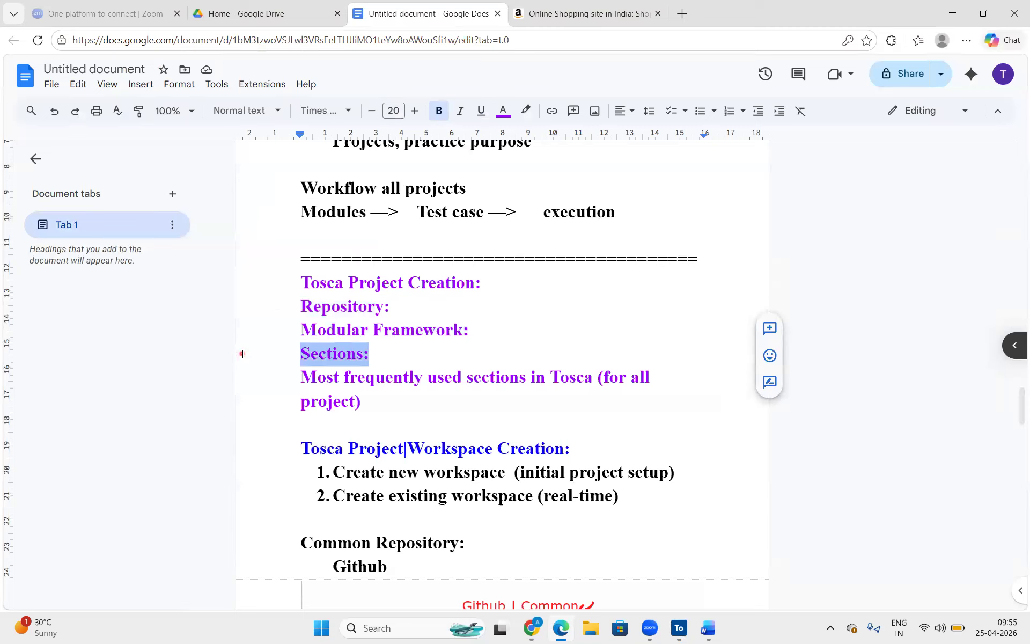
click(381, 397)
drag(380, 398, 290, 375)
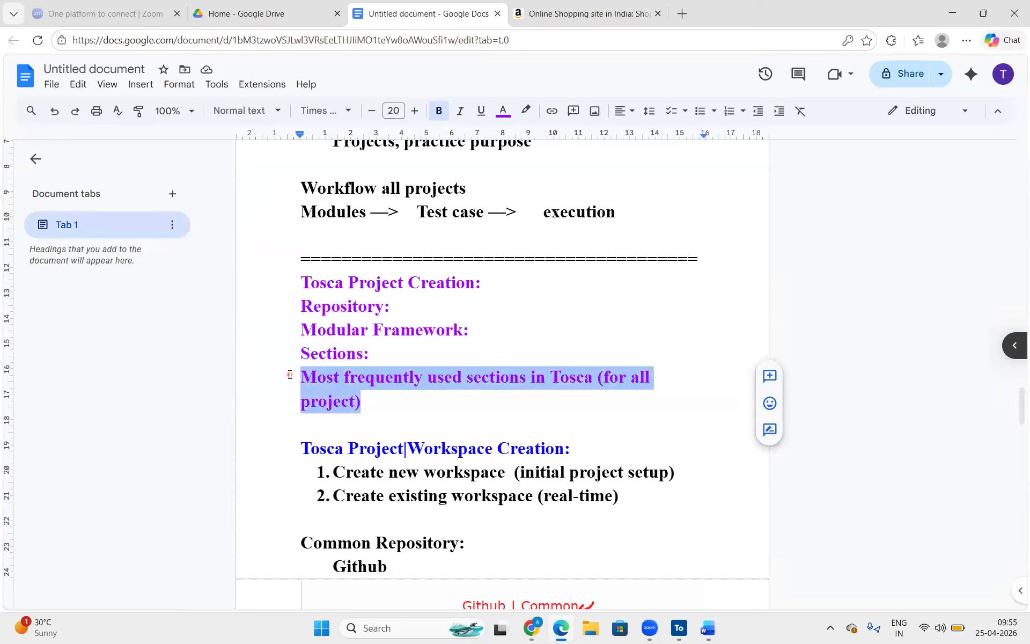
click(516, 418)
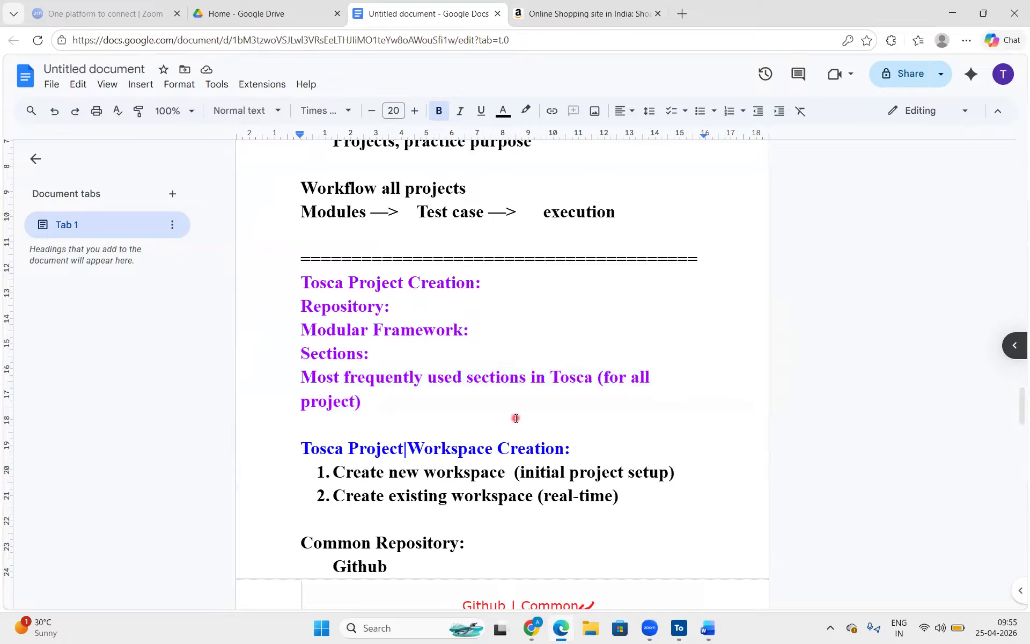
- Go over the ARA, Tosca Cloud and AI features notes at the document's end and add a blank line below them
scroll(516, 418, down, 20)
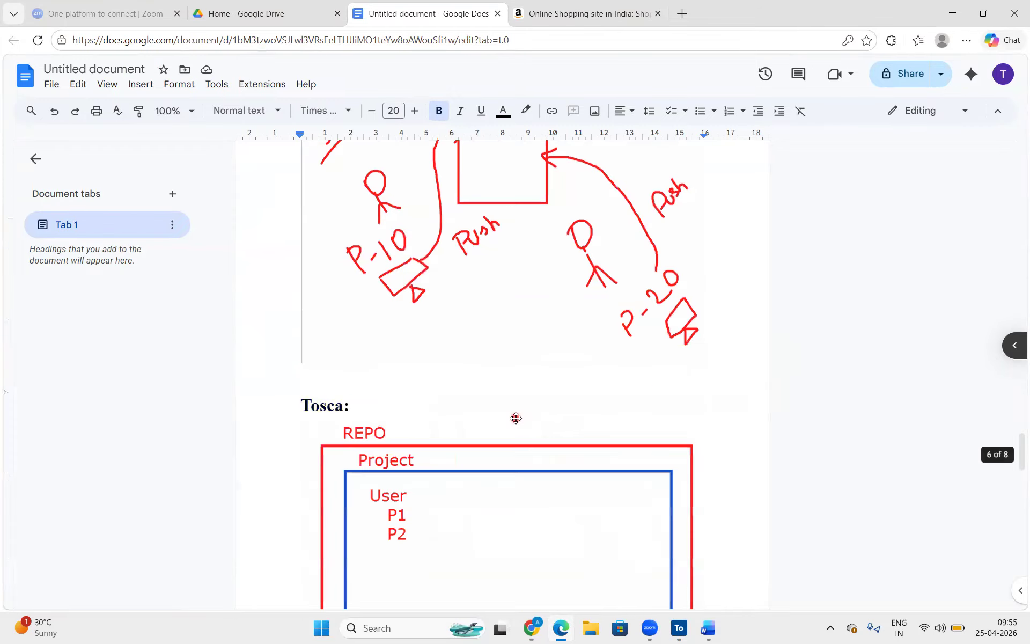
scroll(517, 418, down, 7)
scroll(460, 338, up, 1)
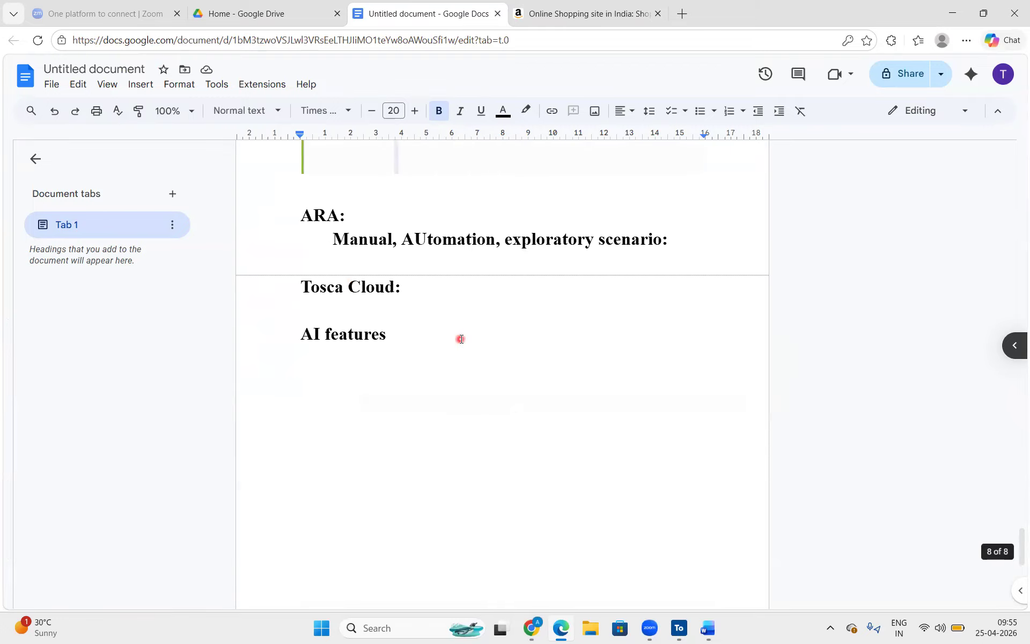
click(427, 376)
drag(427, 376, 210, 199)
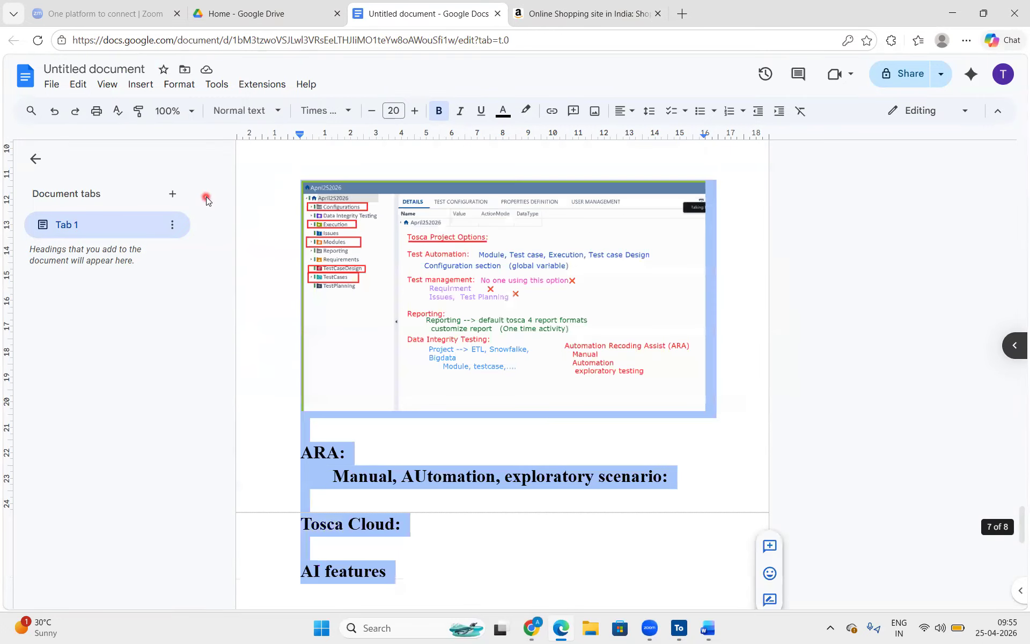
click(367, 475)
scroll(367, 475, down, 3)
click(406, 409)
click(432, 444)
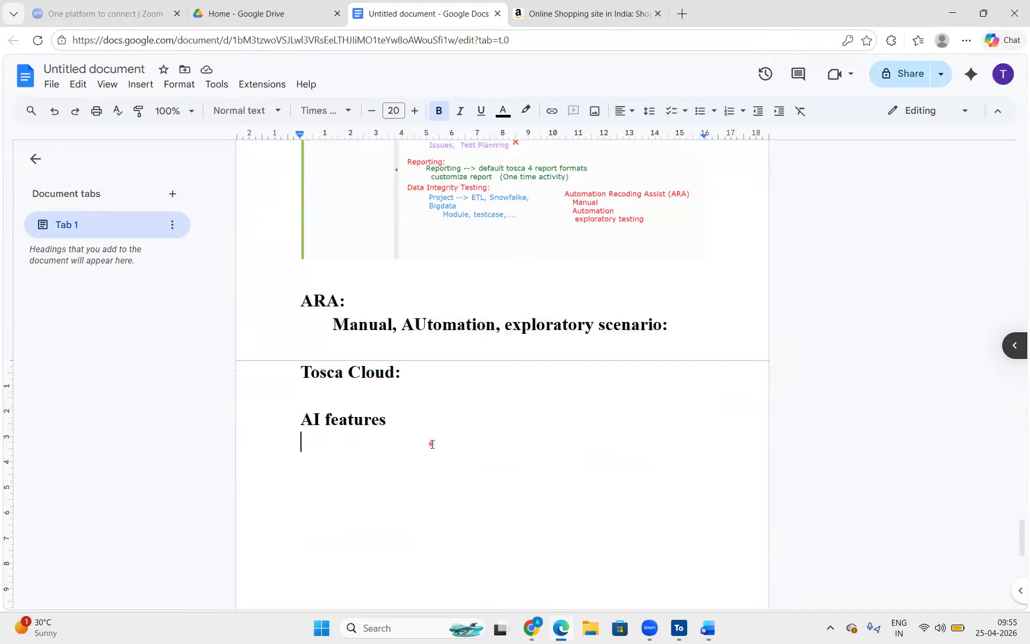
key(Return)
- Switch to Tosca Commander, go through TestCases to the Execution section, and collapse the Execution entry in its details
key(alt+Tab)
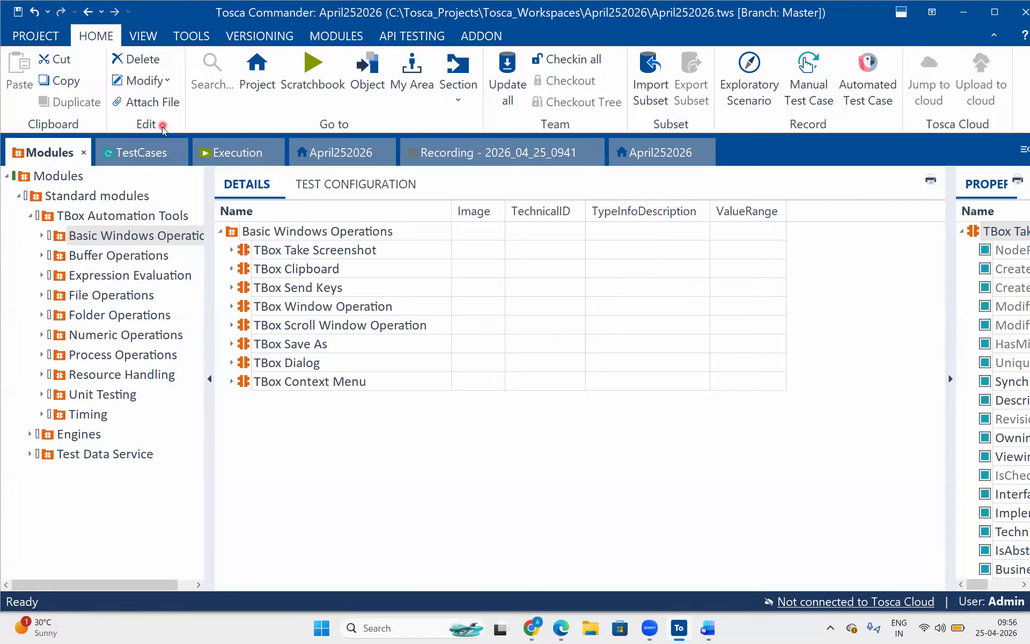
click(154, 148)
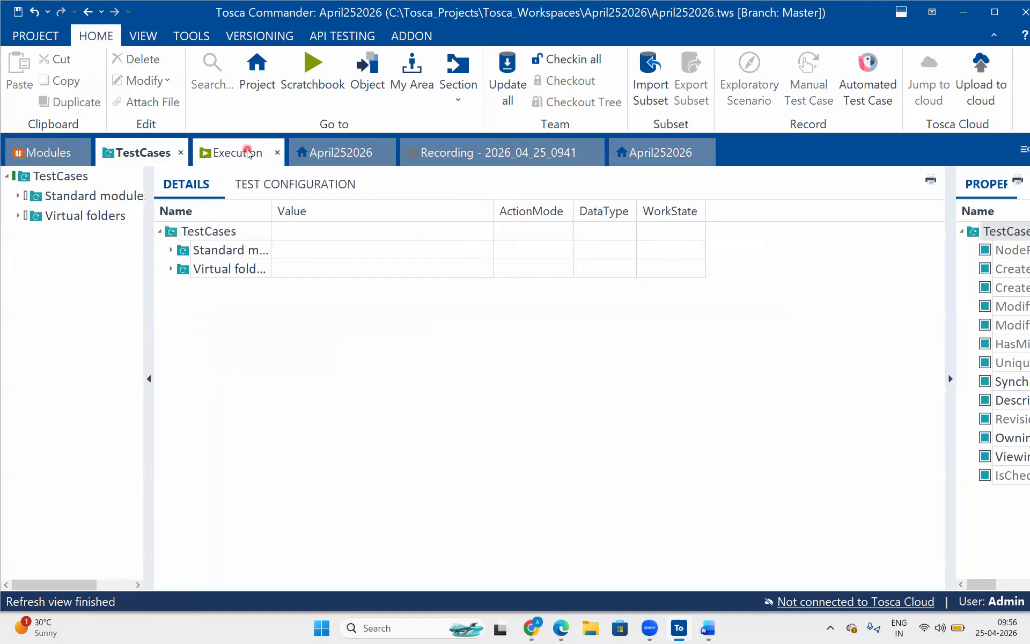
click(247, 152)
click(380, 298)
drag(378, 300, 220, 262)
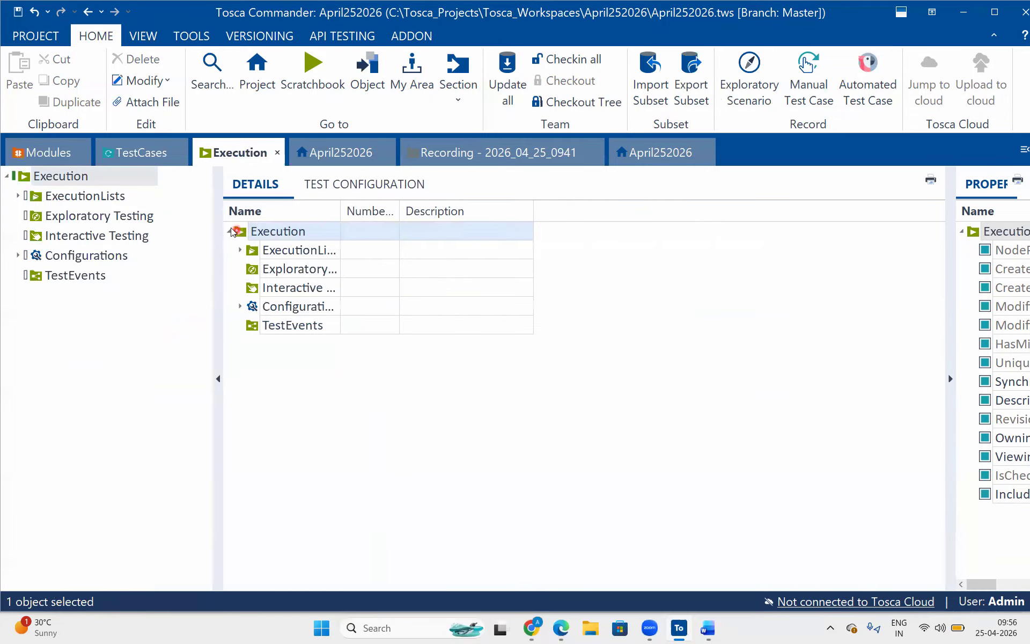
click(229, 233)
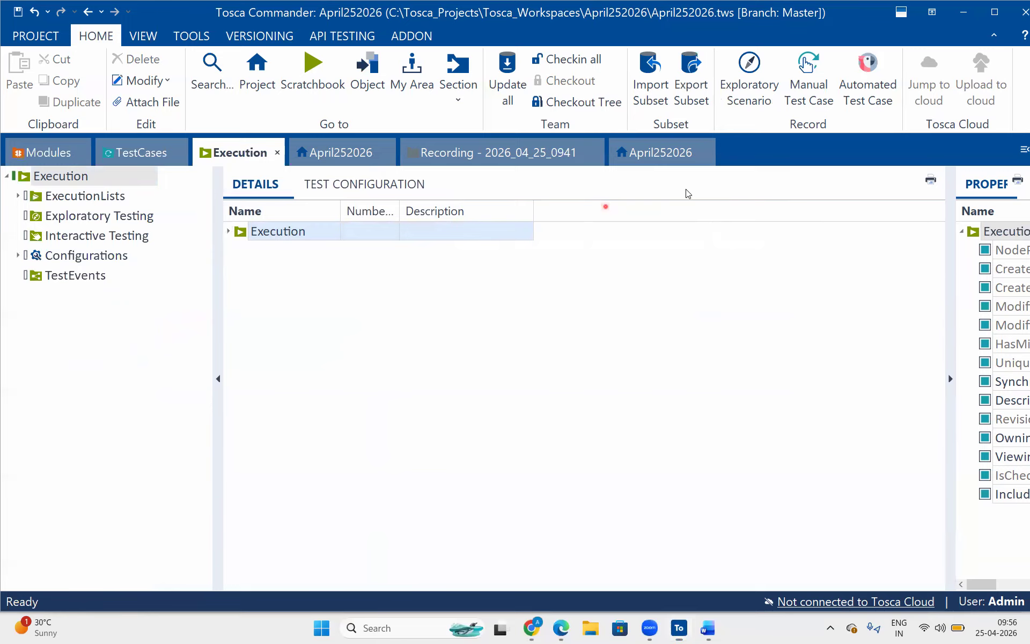
- Add a red text annotation beside the Execution details reading "module" with "testcase" spaced below it
click(612, 256)
text(mo)
text(dul)
text(w)
key(BackSpace)
text(e)
key(Return)
key(Return)
text(testcase)
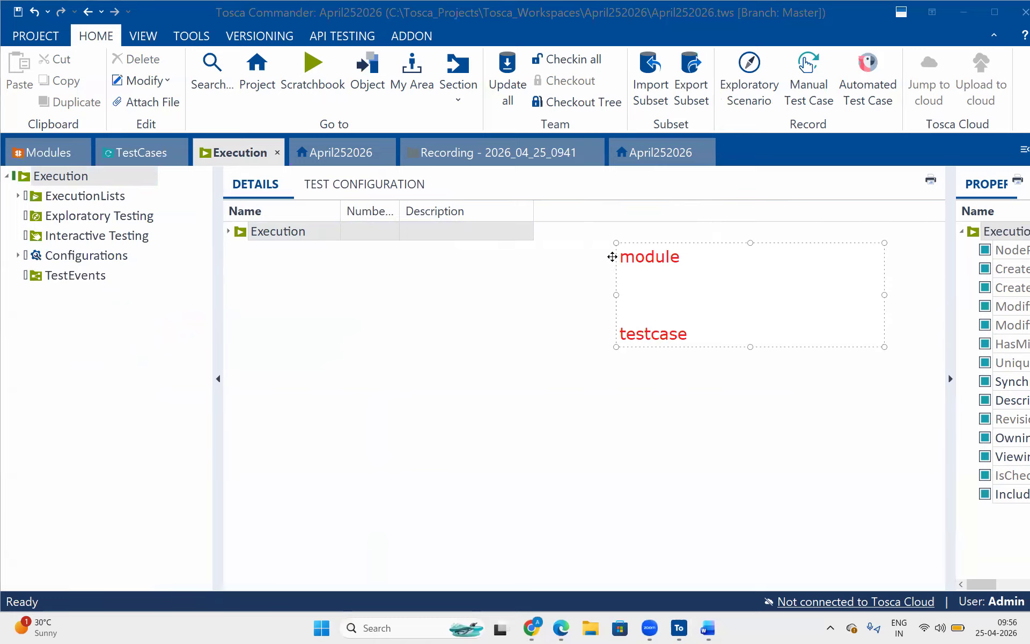
- Add "execution" below "testcase" in the annotation and draw red arrows from module to testcase and from testcase to execution
key(Return)
key(Return)
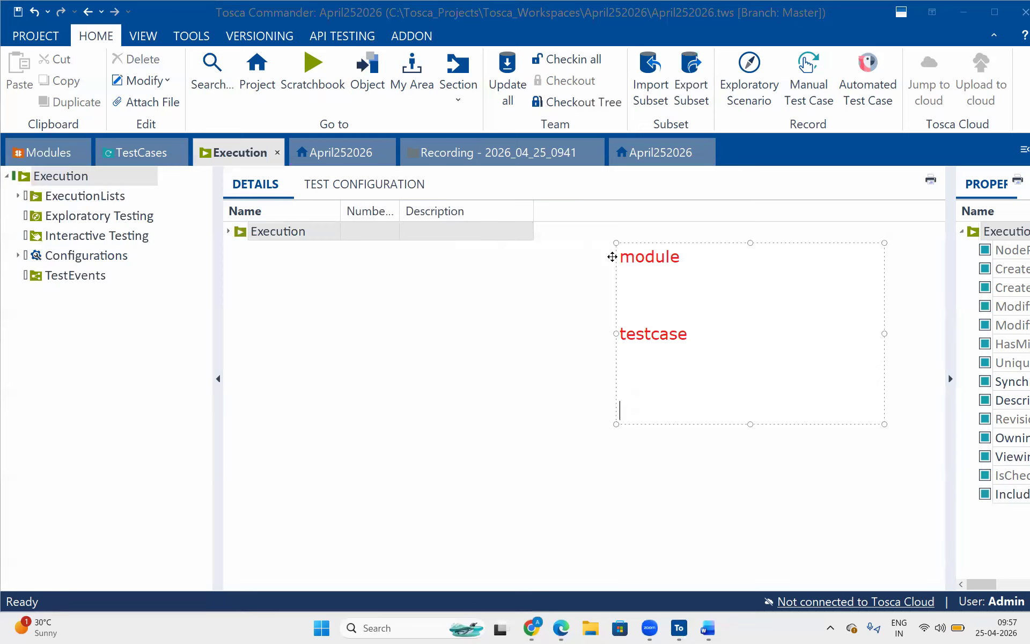
text(execution)
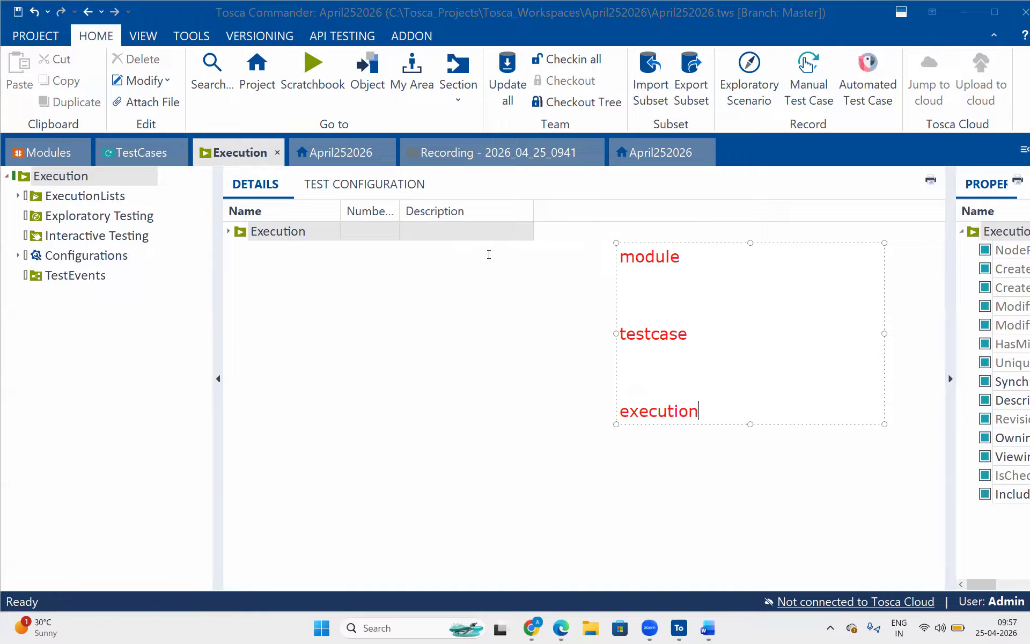
key(Escape)
drag(645, 269, 651, 404)
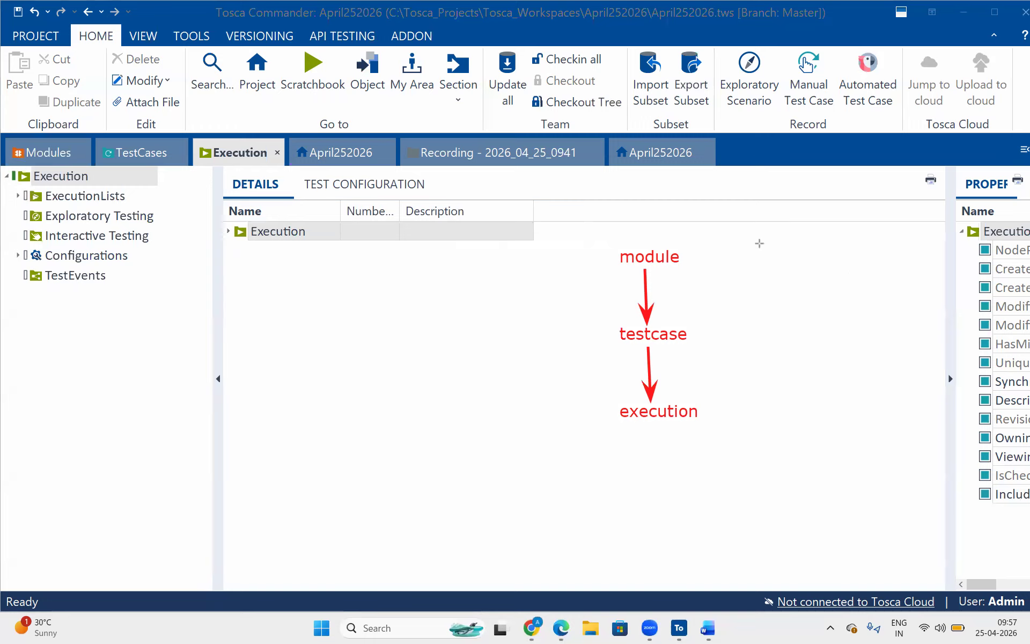
- Draw a blue rectangle below the Execution entry and a pink rectangle about 287 × 70 inside its upper part
drag(254, 275, 447, 401)
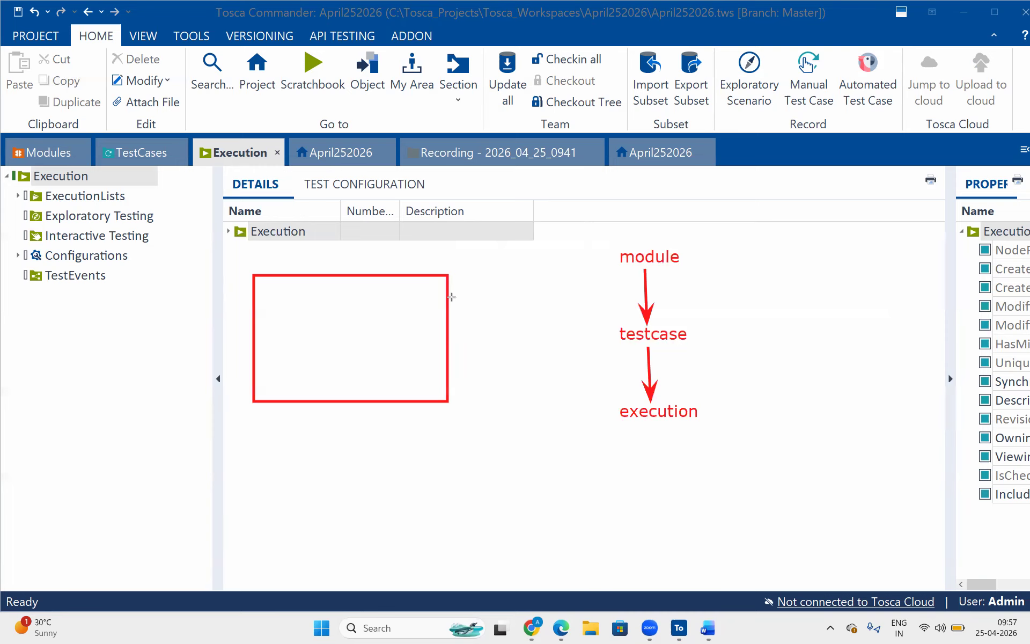
key(ctrl+z)
mouse_move(229, 259)
mouse_down()
mouse_move(467, 372)
mouse_move(475, 425)
mouse_up()
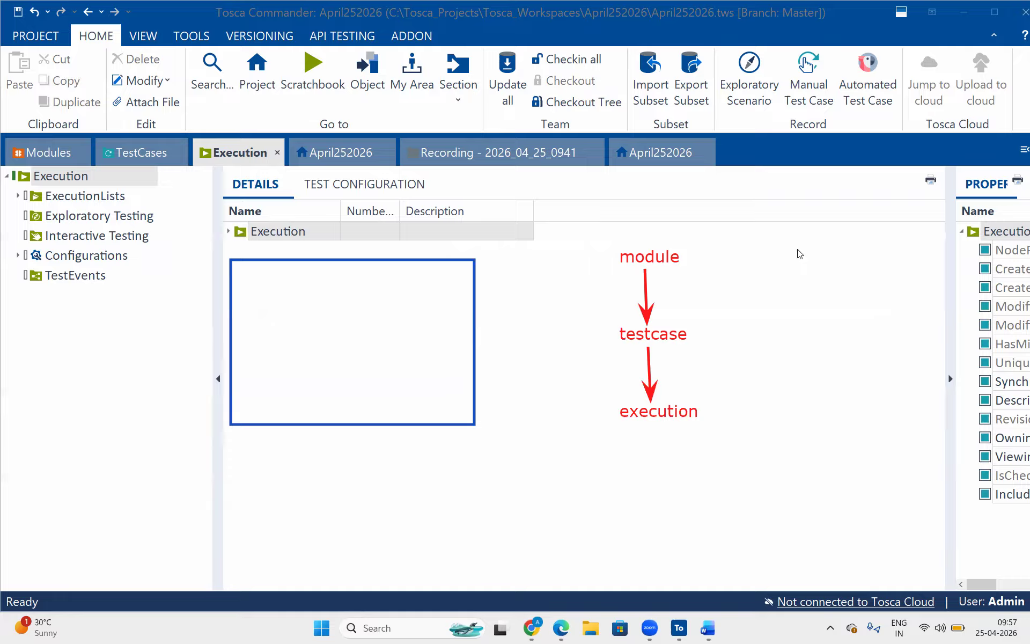
mouse_move(278, 280)
mouse_down()
mouse_move(449, 320)
mouse_move(433, 318)
mouse_up()
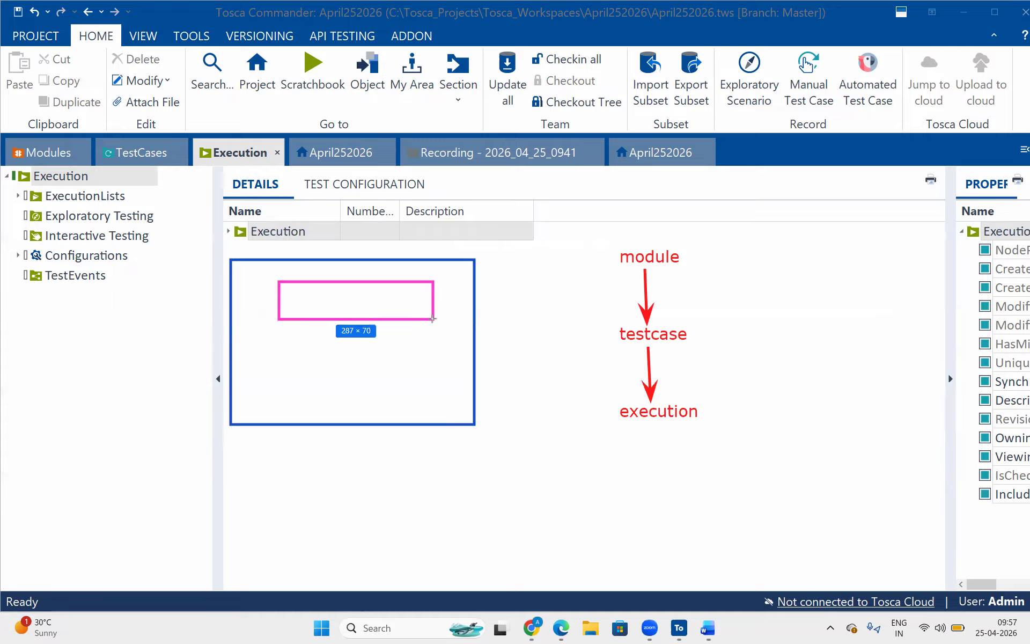
click(347, 299)
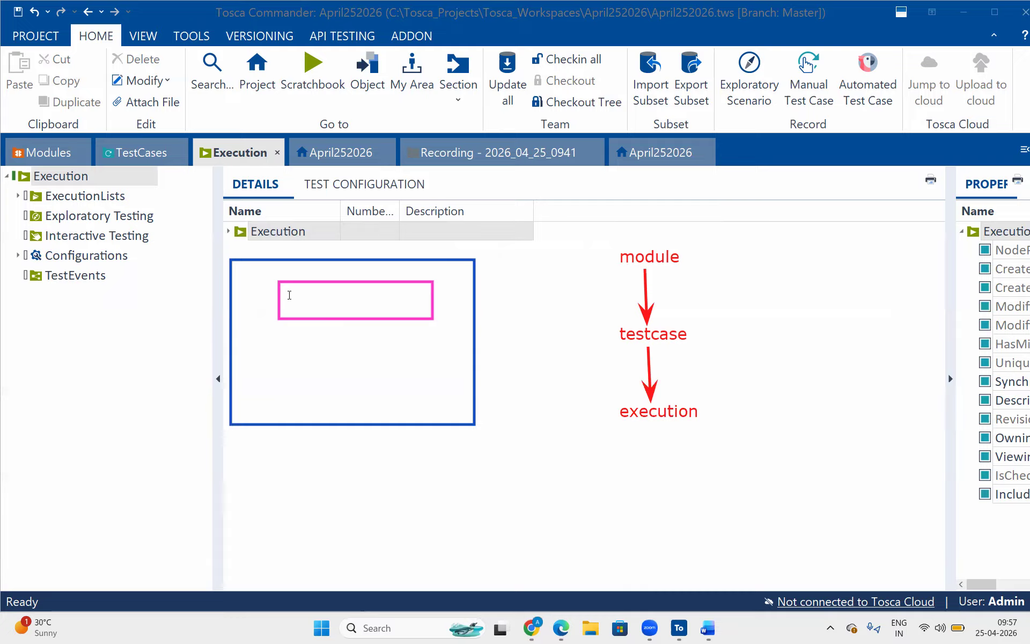
- Add a red text annotation "<input classn name= inputextbox" below the pink rectangle
click(249, 351)
text(<input)
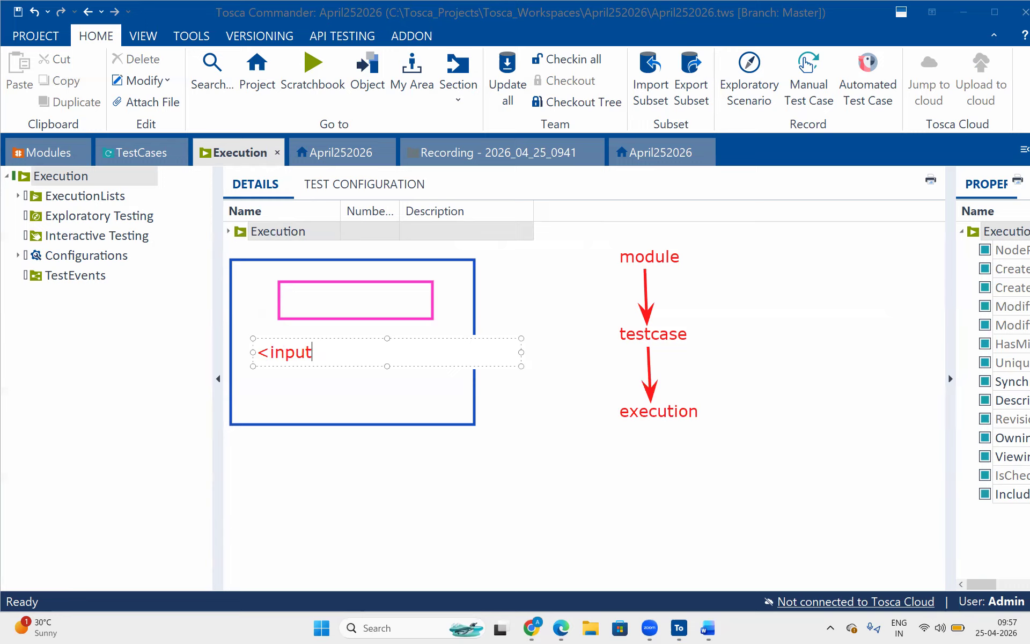
text( classn a)
text(m)
key(BackSpace)
key(BackSpace)
text(nam)
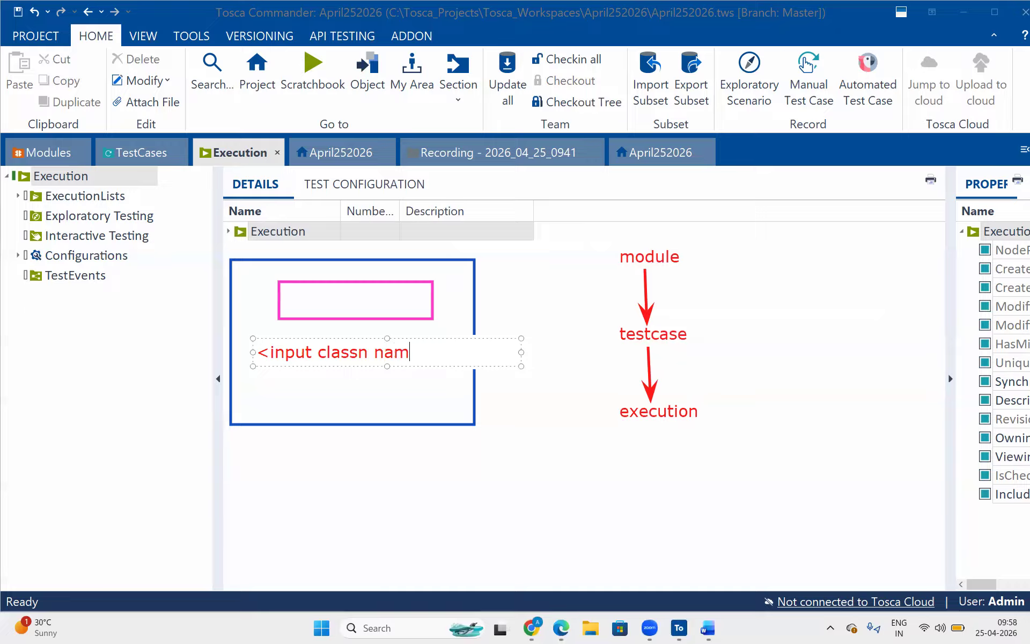
text(e: t)
key(BackSpace)
key(BackSpace)
key(BackSpace)
text(= inputextbox)
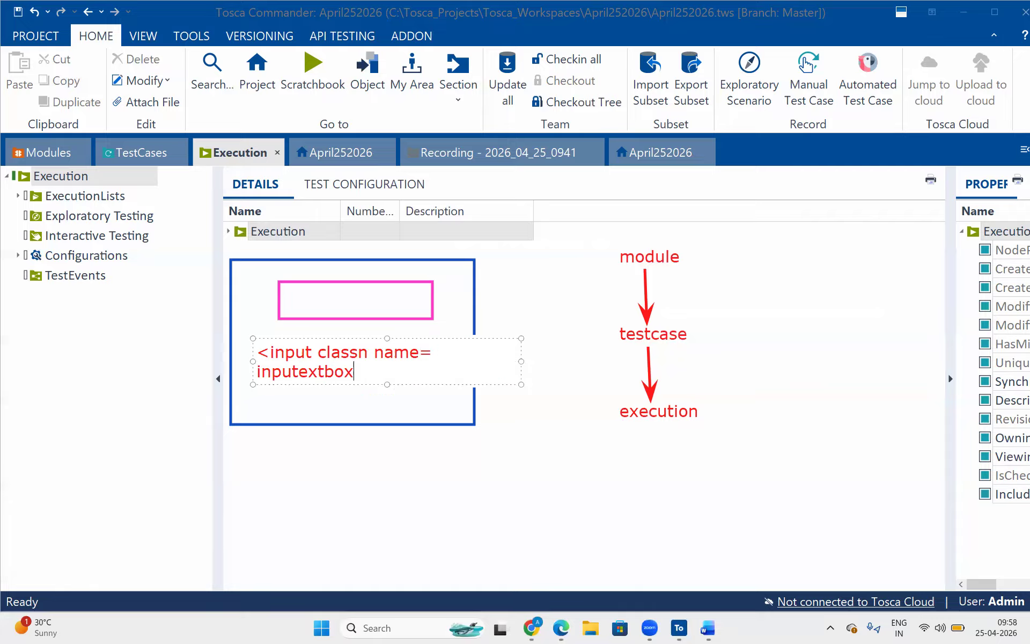
- Complete the annotation with "id=3456dfg </input>" and move its text box below the blue rectangle
text(  id=3456dfg)
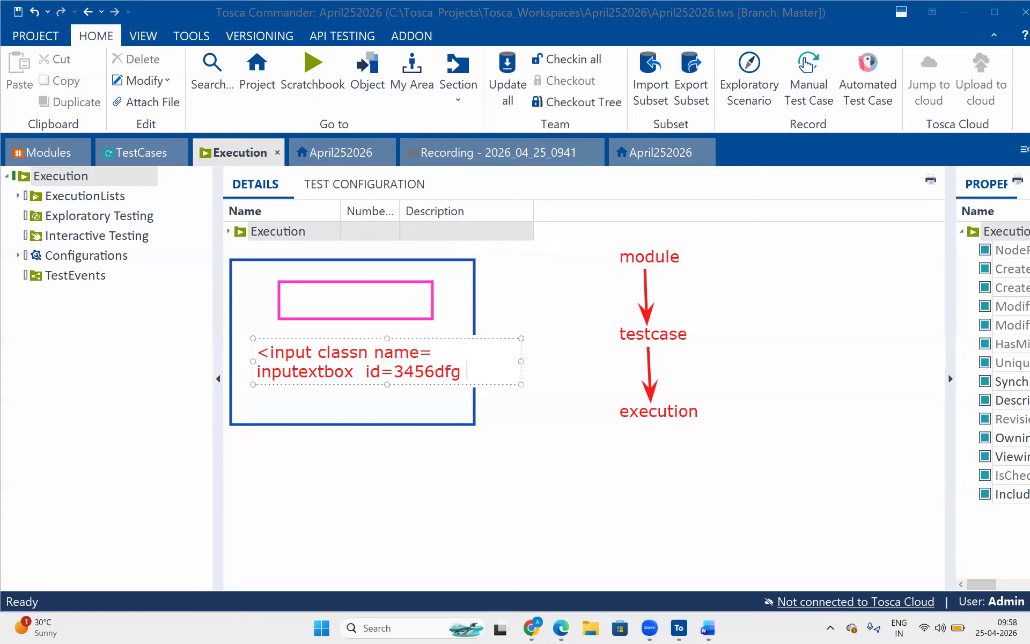
text( </inpu)
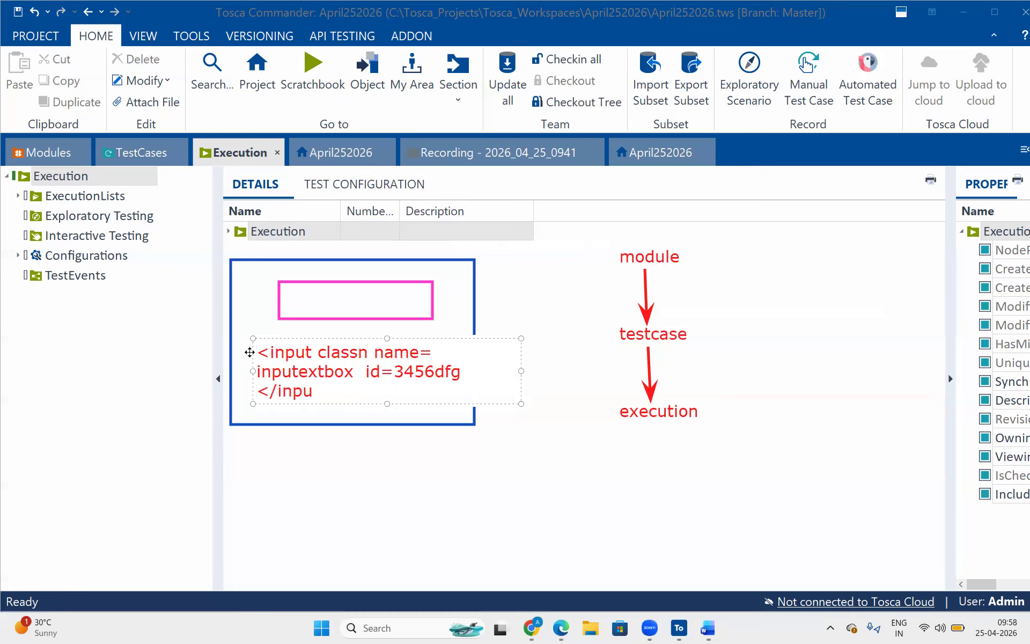
text(t>)
drag(326, 334, 310, 451)
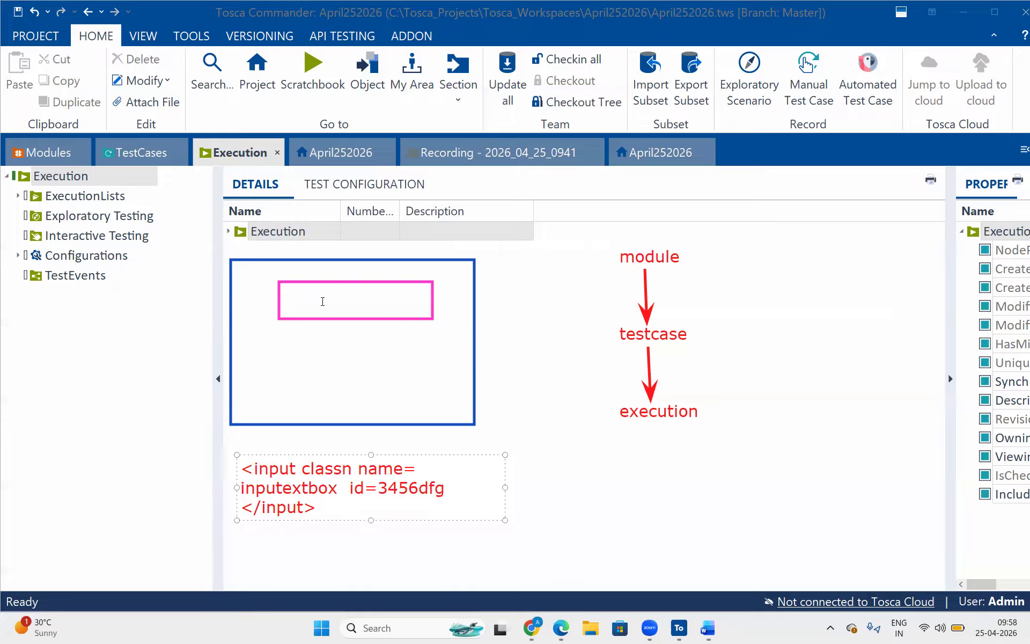
mouse_move(317, 507)
mouse_down()
mouse_move(239, 487)
mouse_move(232, 468)
mouse_up()
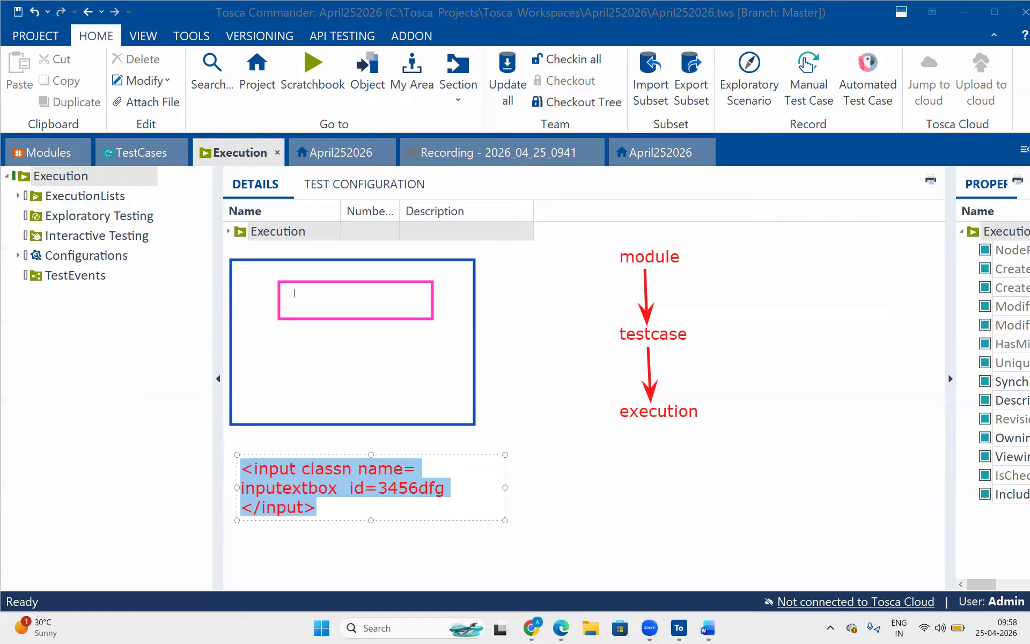
click(743, 244)
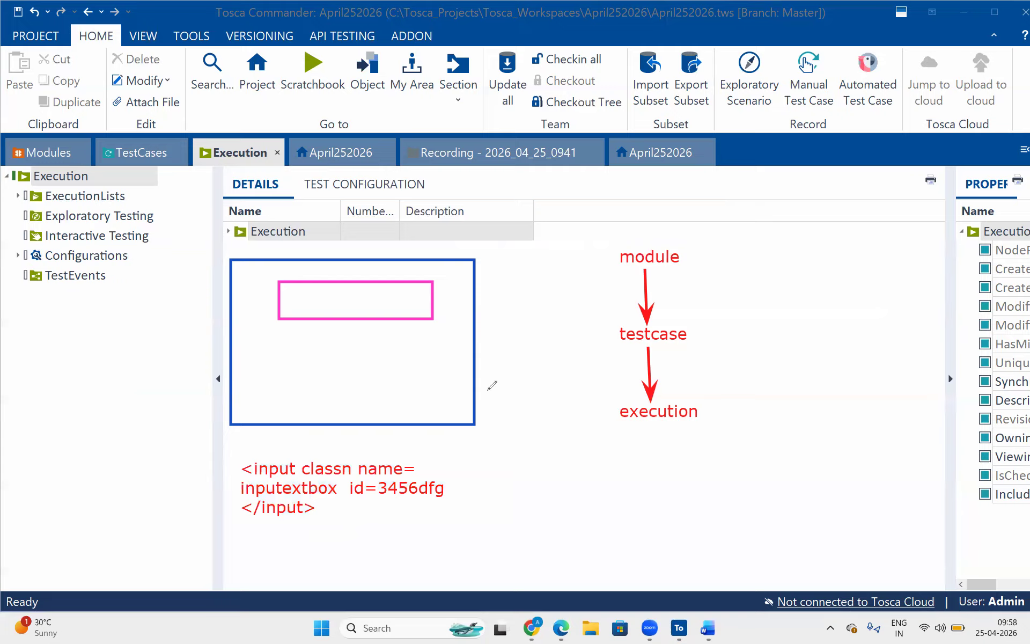
- Mark the HTML input snippet with a freehand pink brace and ticks at the class name and id, and undo these marks
mouse_move(440, 461)
mouse_down()
mouse_move(463, 489)
mouse_move(451, 534)
mouse_up()
drag(350, 447, 336, 467)
drag(367, 511, 374, 494)
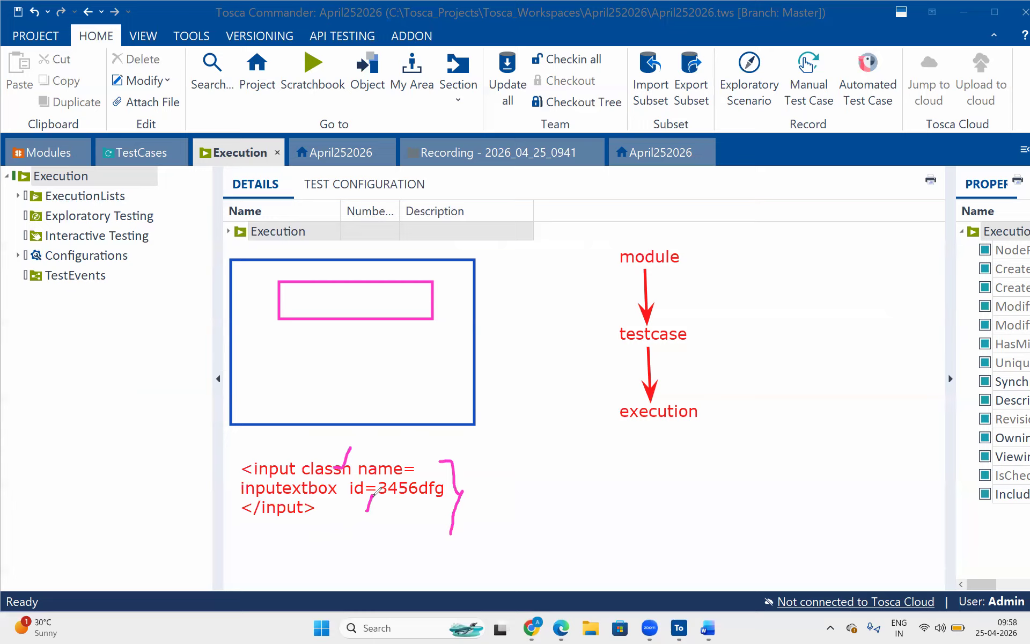
key(ctrl+z)
key(ctrl+z)
key(ctrl+z)
- Mark a small pink dot inside the pink rectangle
click(359, 294)
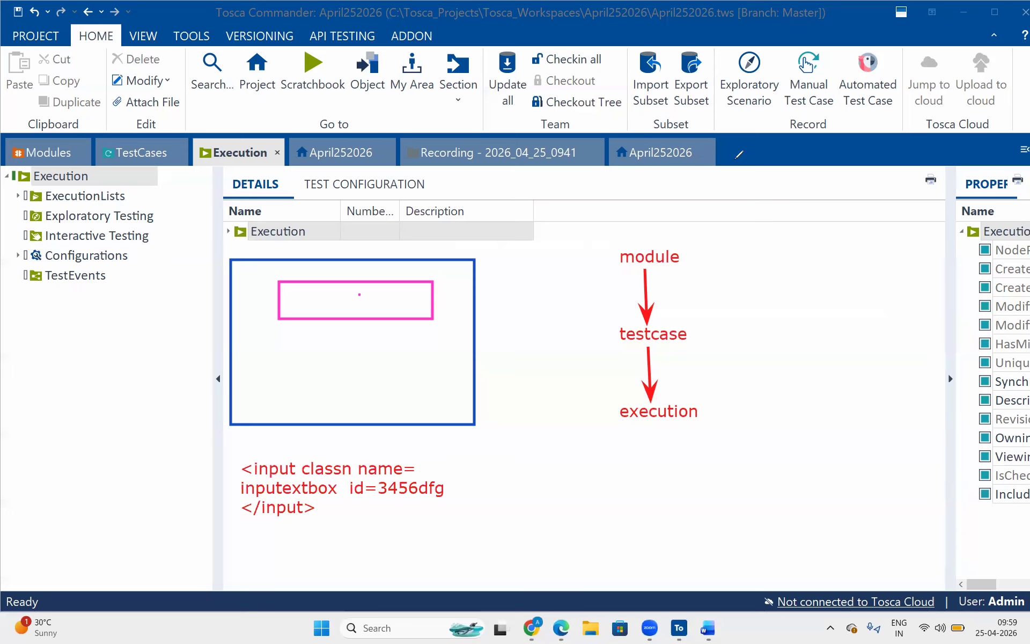
drag(451, 457, 494, 504)
drag(483, 462, 456, 516)
key(ctrl+z)
key(ctrl+z)
- Draw a pink arrow from "module" to the pink rectangle and label it with the red text "scan"
drag(613, 260, 448, 294)
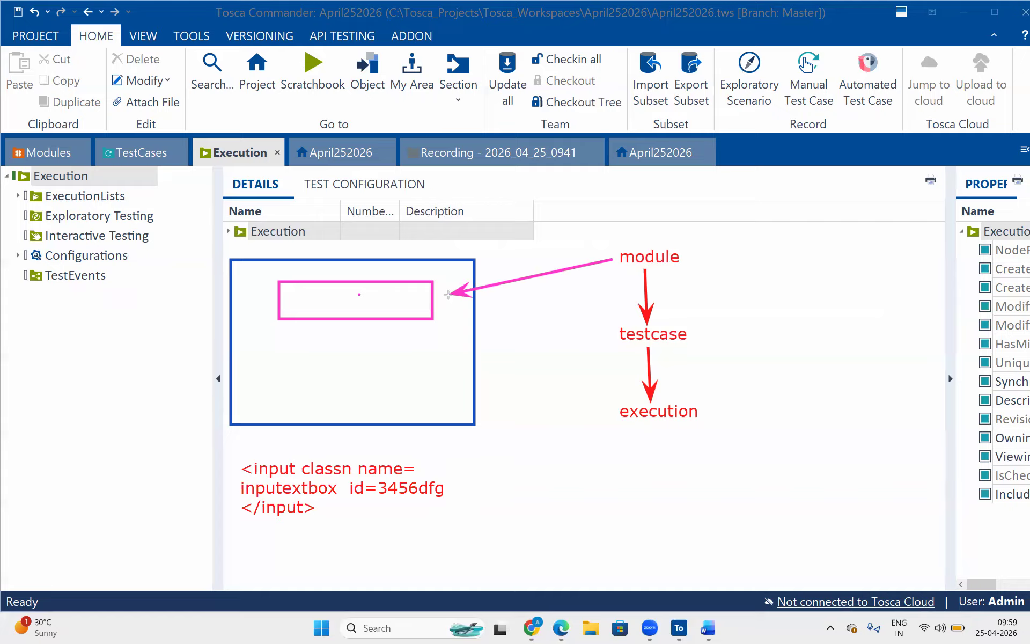
click(492, 261)
text(scan)
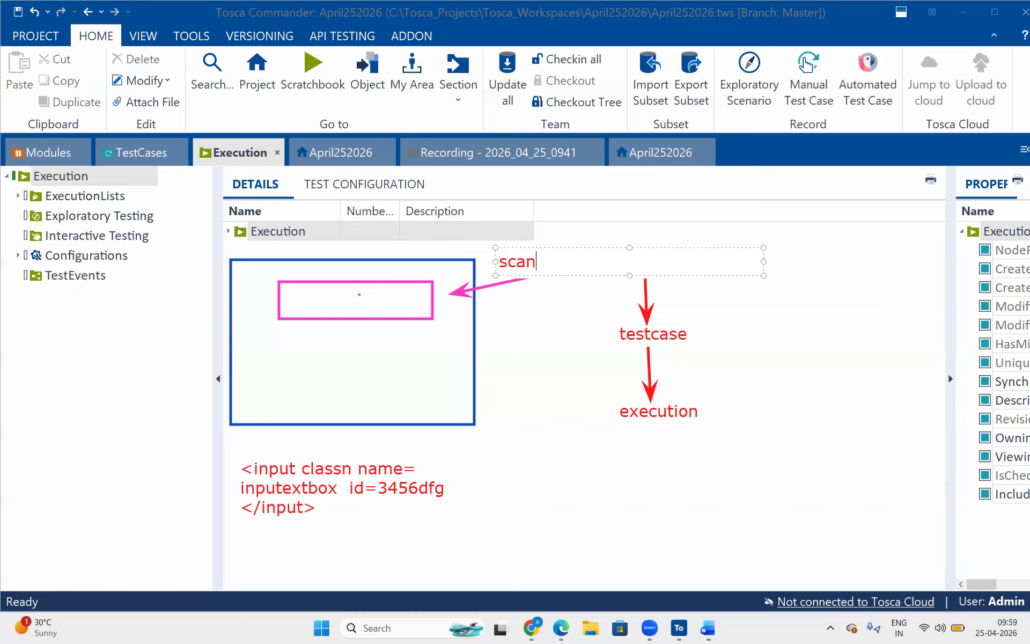
click(652, 294)
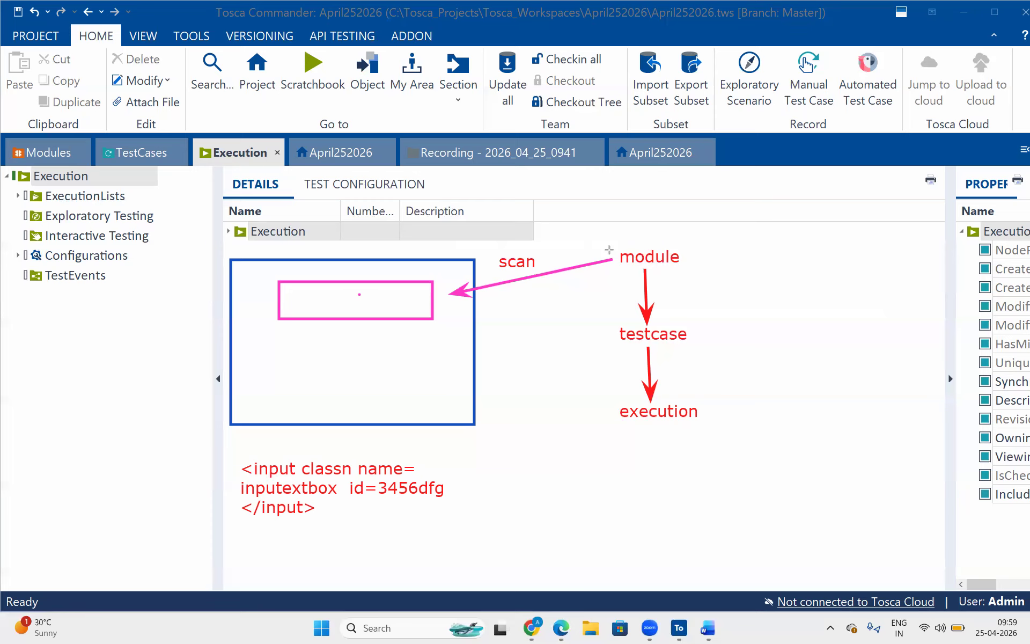
drag(414, 341, 456, 389)
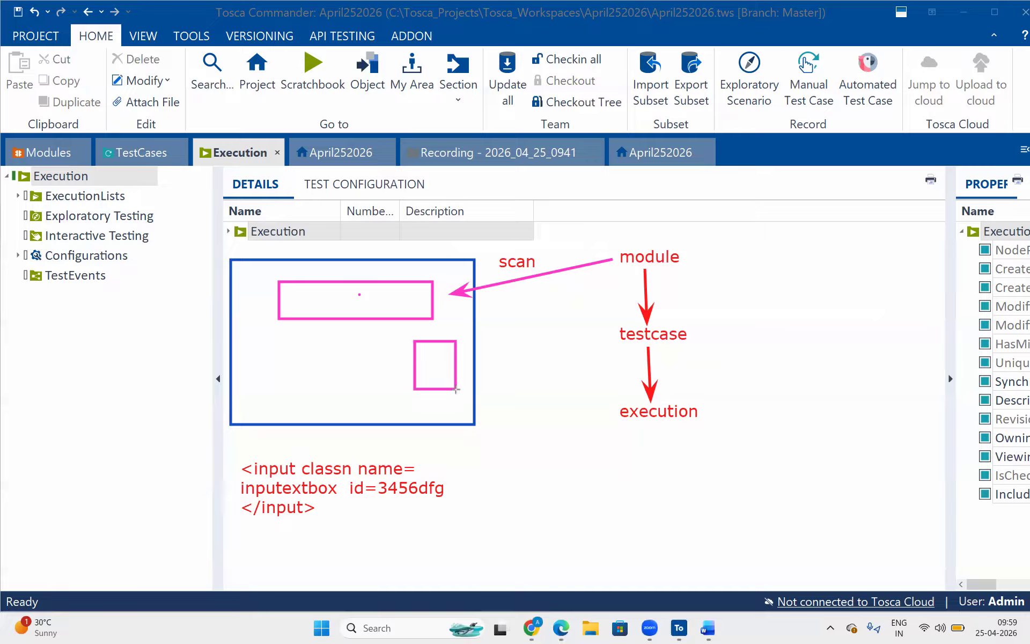
key(ctrl+z)
drag(266, 310, 251, 285)
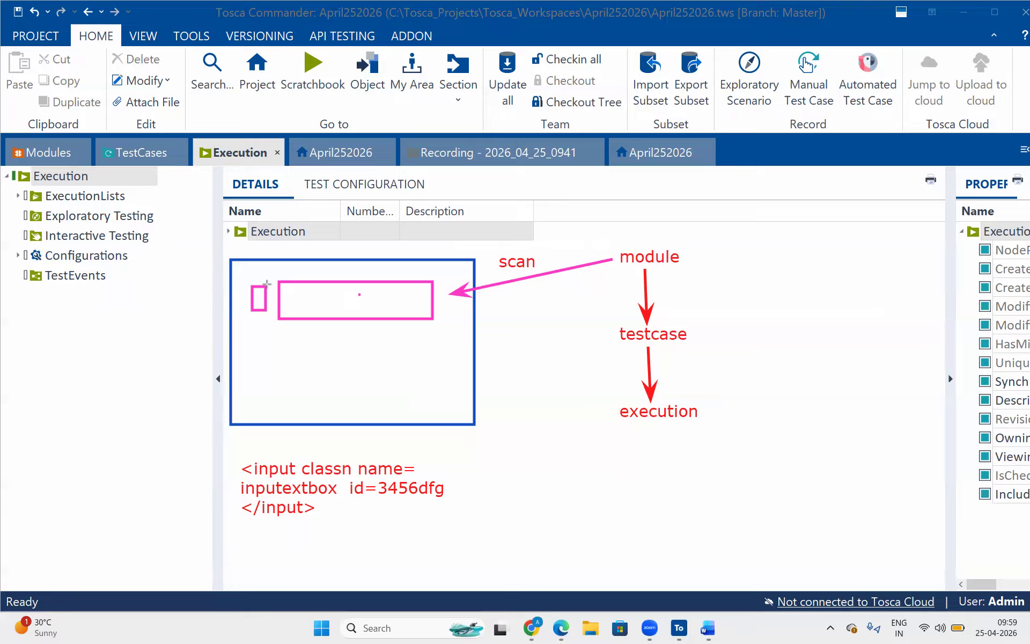
key(ctrl+z)
- Draw a blue curved arrow from "module" to "testcase" with a filled start mark, undoing a second arrow drawn back to "module"
mouse_move(786, 293)
mouse_down()
mouse_move(710, 256)
mouse_move(698, 261)
mouse_move(700, 252)
mouse_move(718, 259)
mouse_move(720, 276)
mouse_move(718, 306)
mouse_move(686, 334)
mouse_move(703, 338)
mouse_up()
key(ctrl+z)
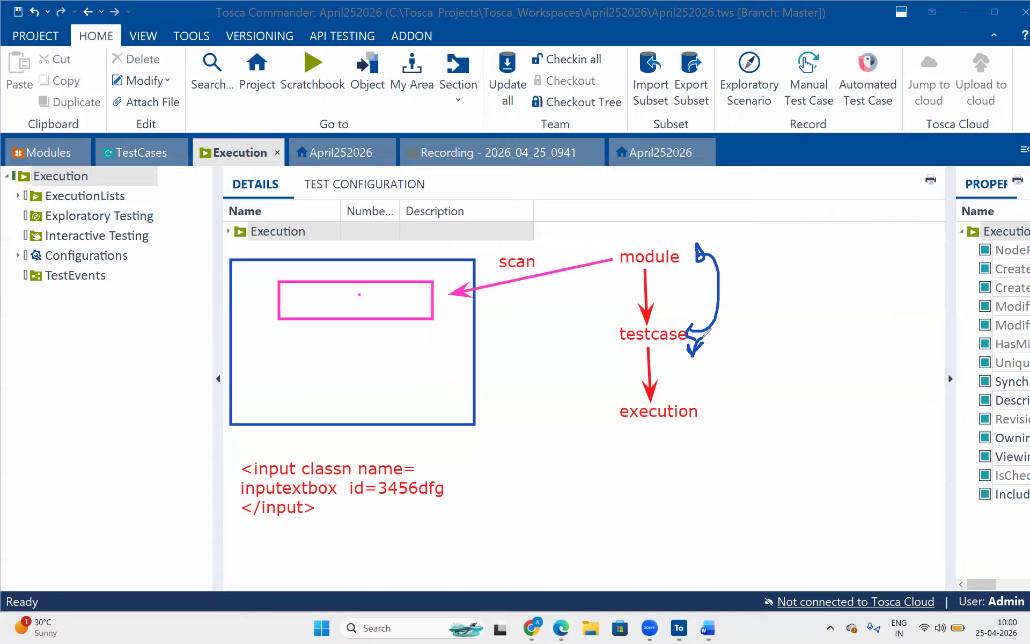
mouse_move(618, 336)
mouse_down()
mouse_move(585, 276)
mouse_move(601, 250)
mouse_move(611, 268)
mouse_up()
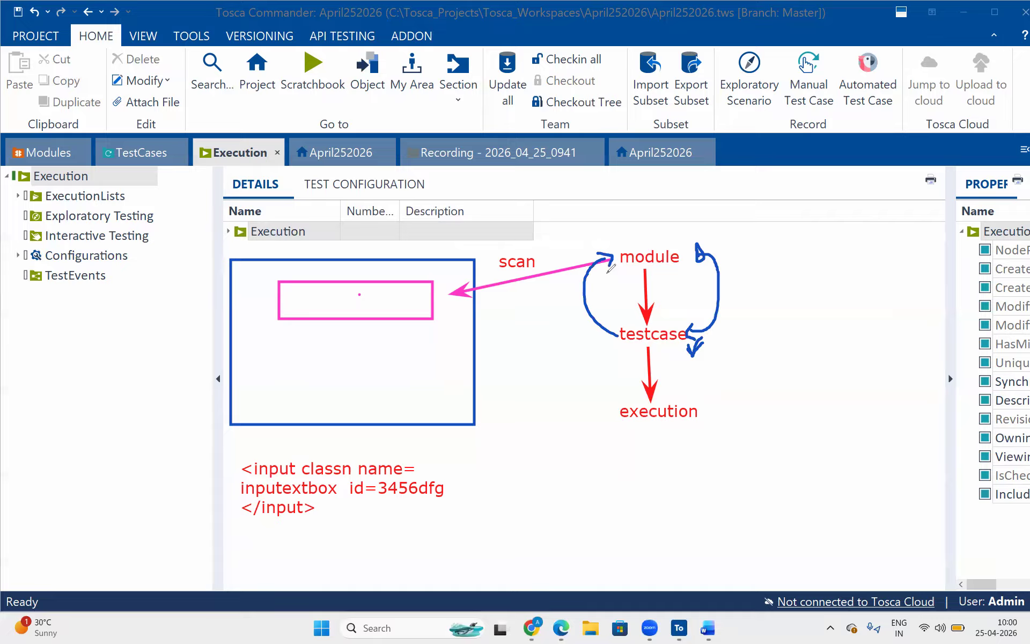
key(ctrl+z)
key(ctrl+z)
drag(699, 248, 700, 258)
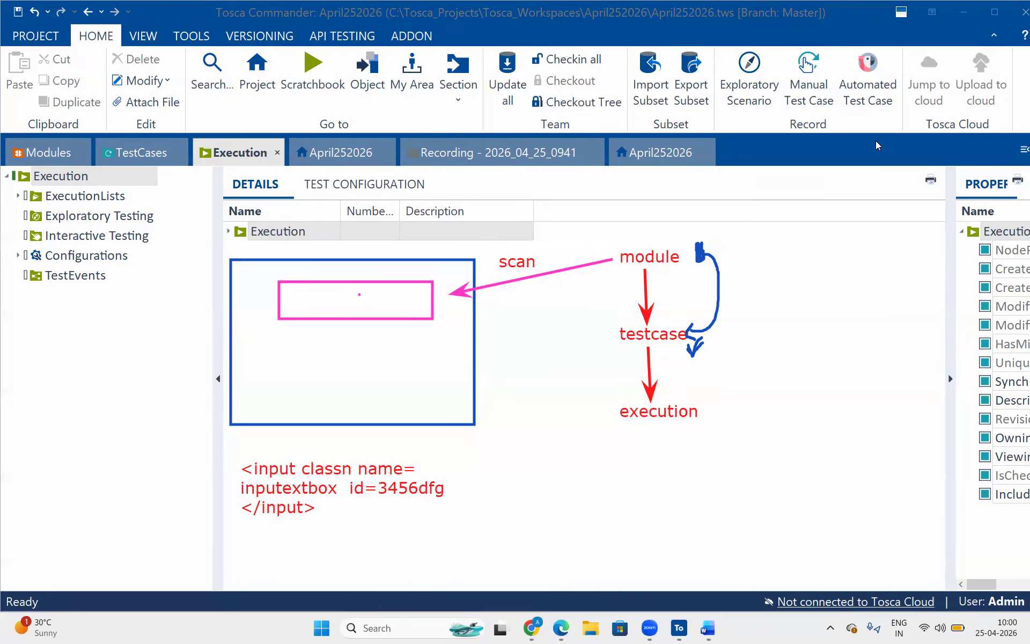
- Switch to the nopCommerce shopping cart page in Chrome and inspect the HTML of the Search store field
click(561, 628)
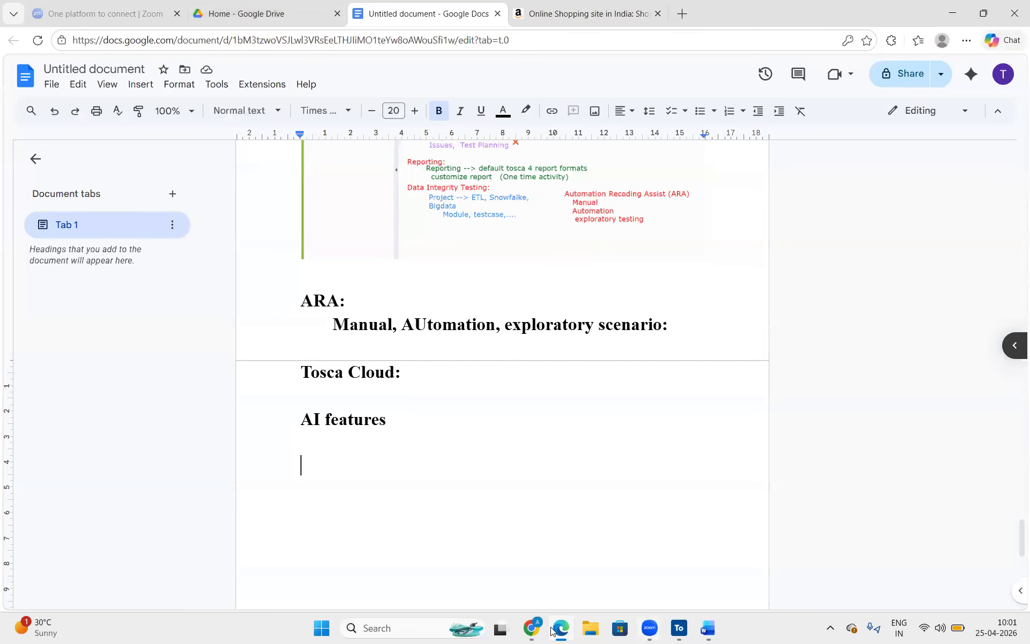
click(532, 628)
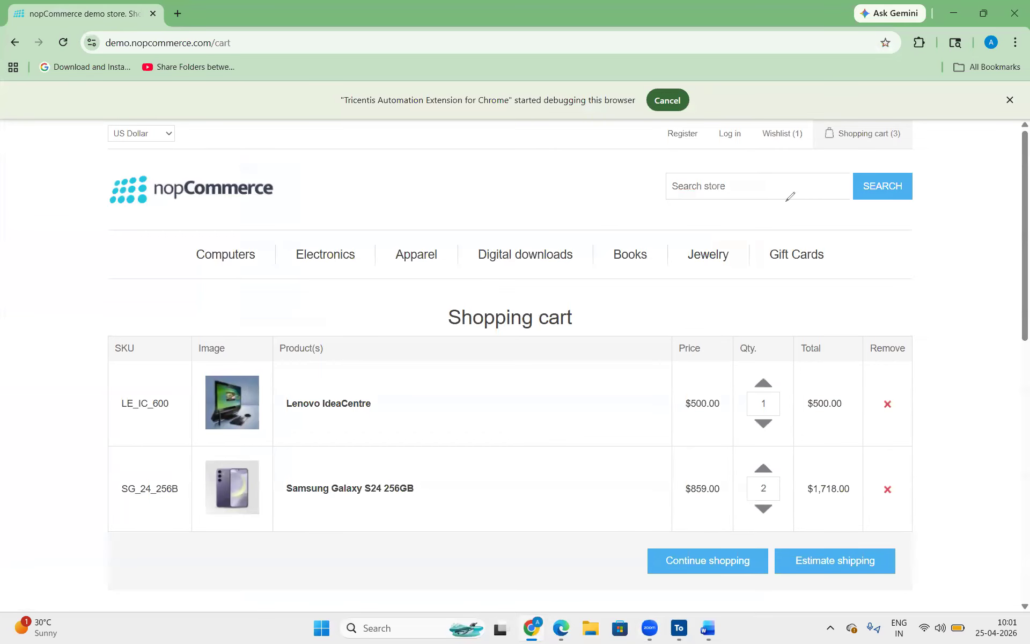
mouse_move(786, 200)
mouse_down()
mouse_move(747, 213)
mouse_move(788, 187)
mouse_up()
mouse_move(894, 140)
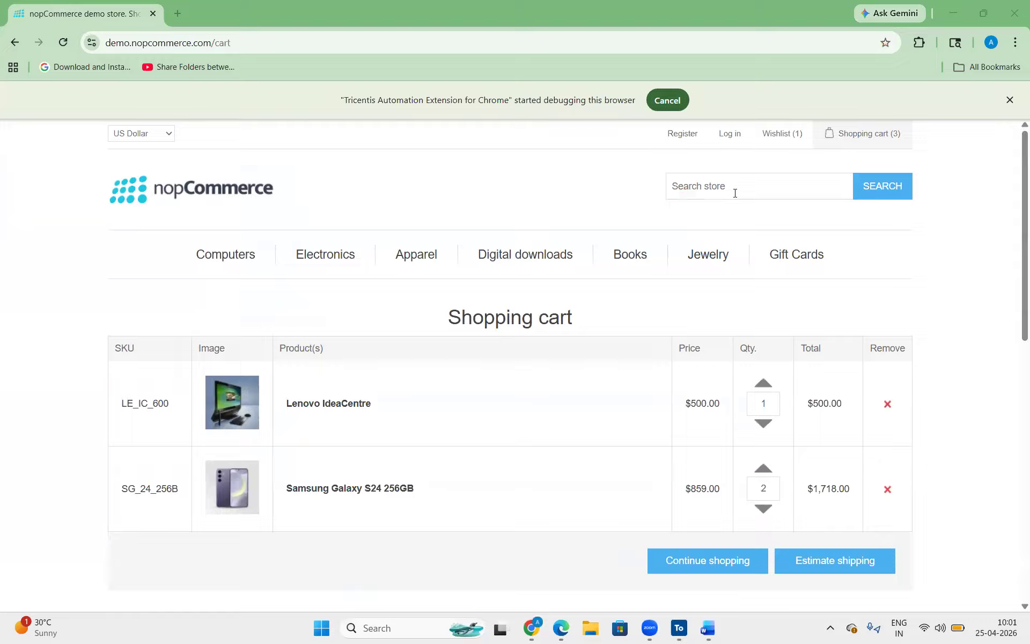
right_click(735, 193)
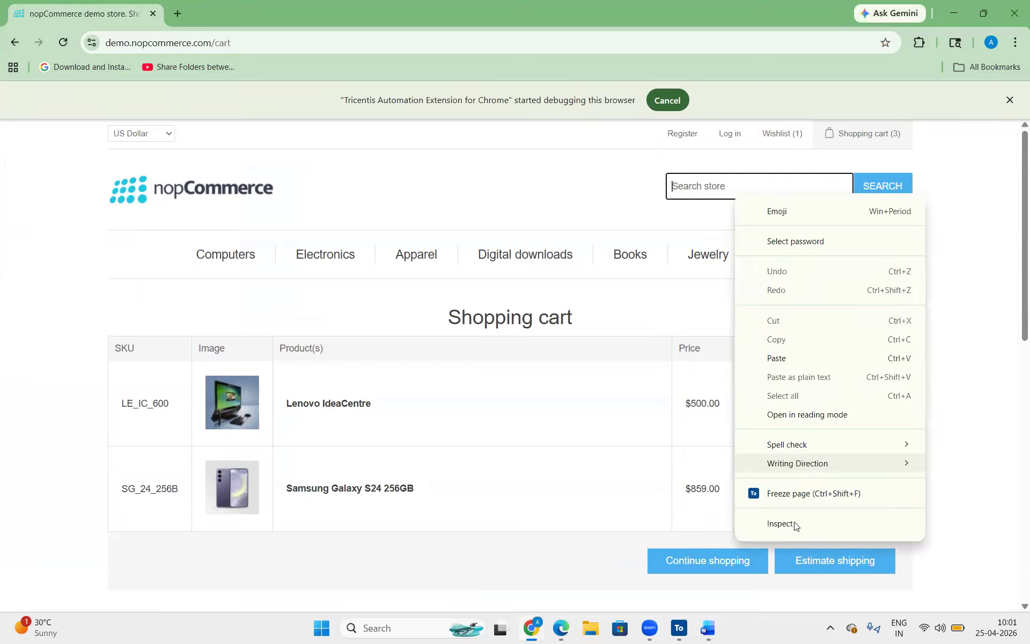
click(785, 525)
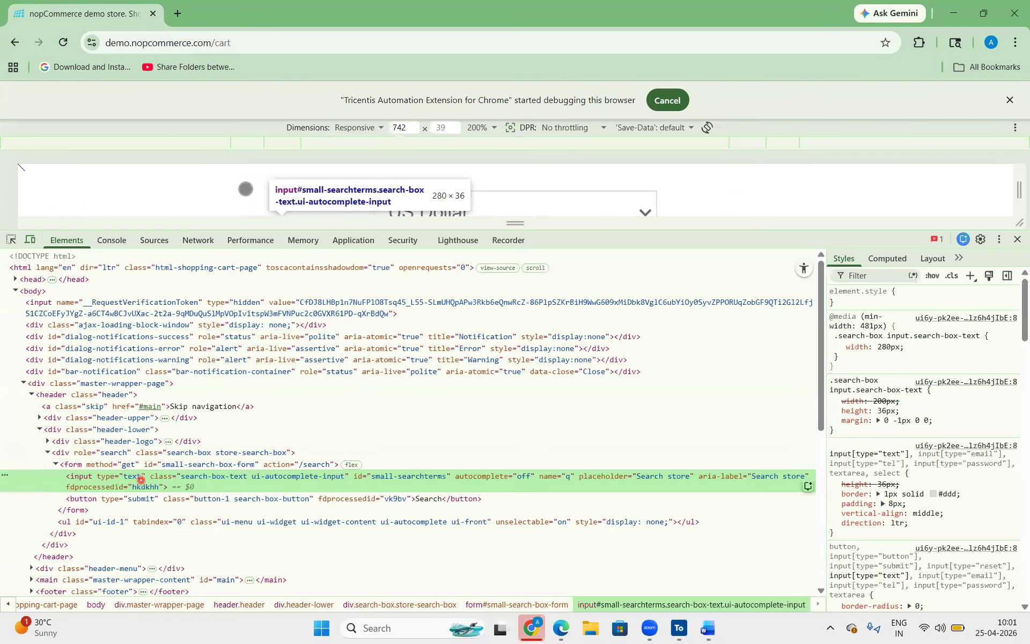
- Examine the search input's tag and its type, class, id, autocomplete, name, placeholder and aria-label attributes, and close the inspector
scroll(246, 188, down, 3)
scroll(245, 188, up, 3)
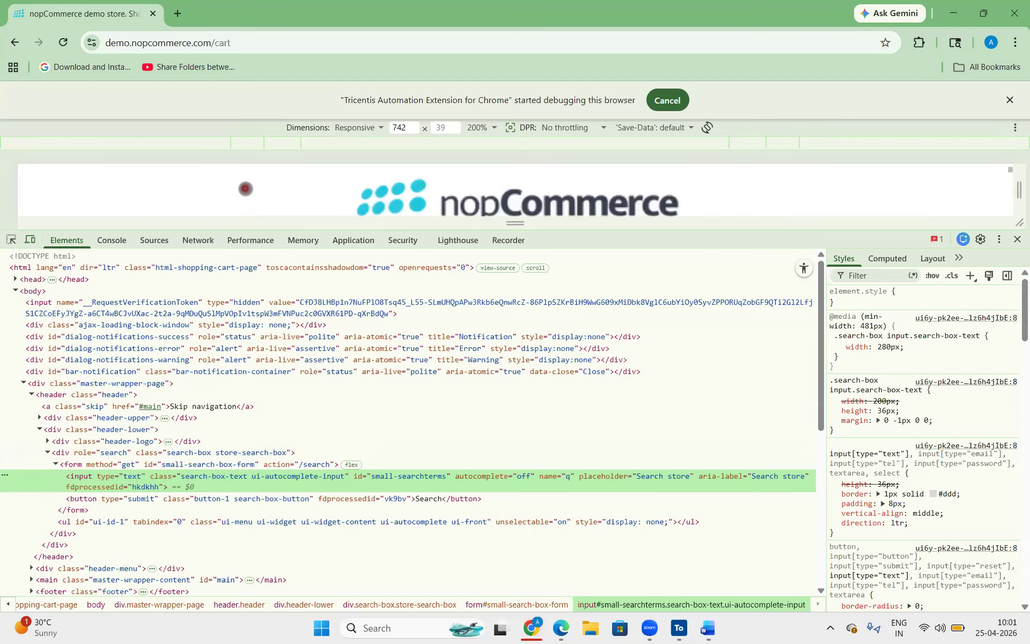
scroll(246, 188, down, 1)
scroll(245, 188, up, 1)
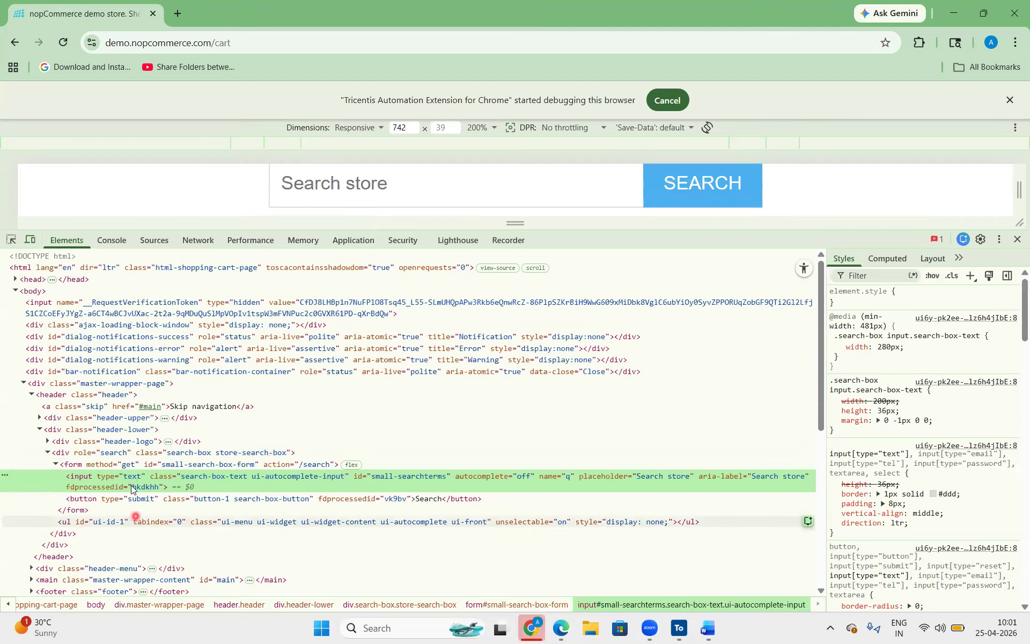
double_click(80, 477)
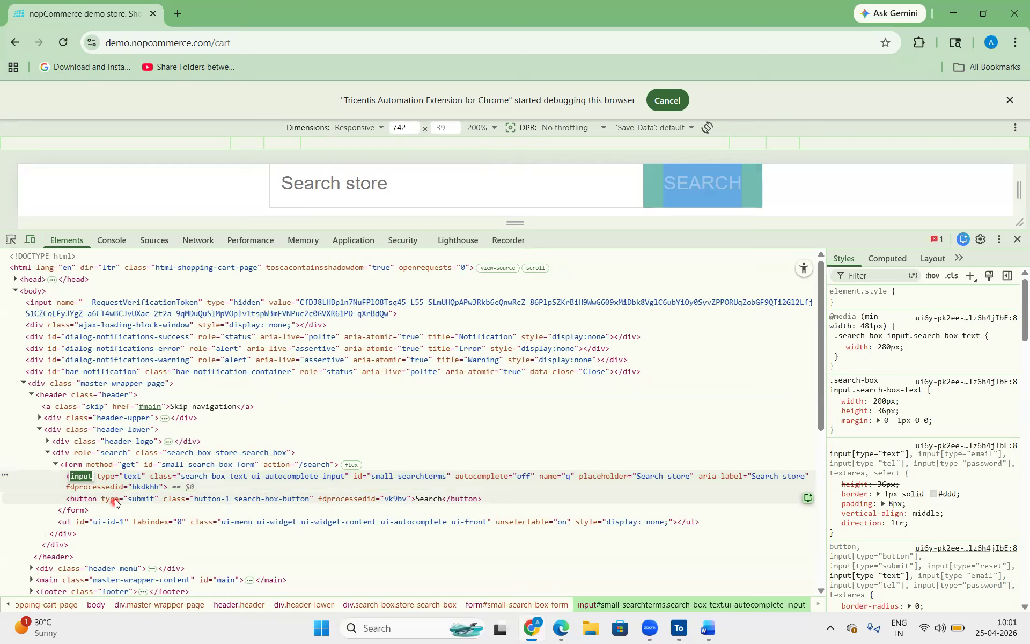
click(115, 481)
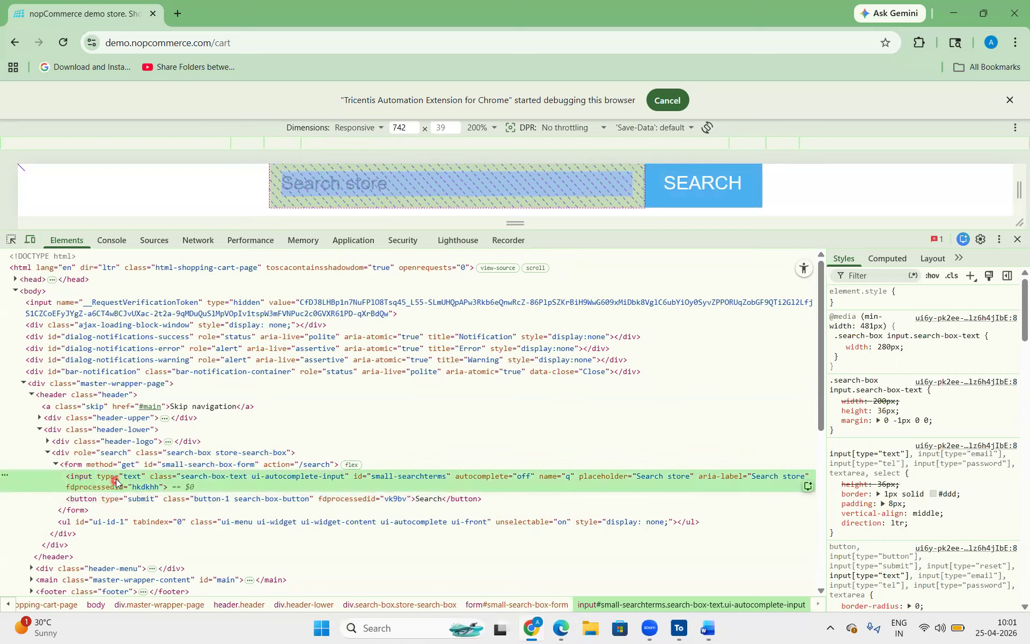
double_click(115, 478)
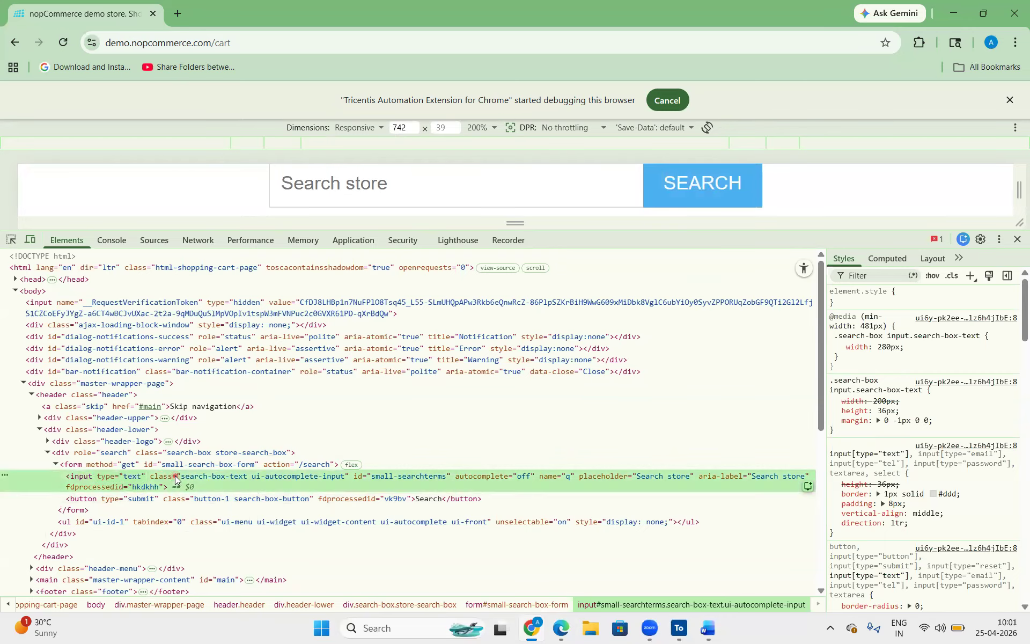
double_click(365, 476)
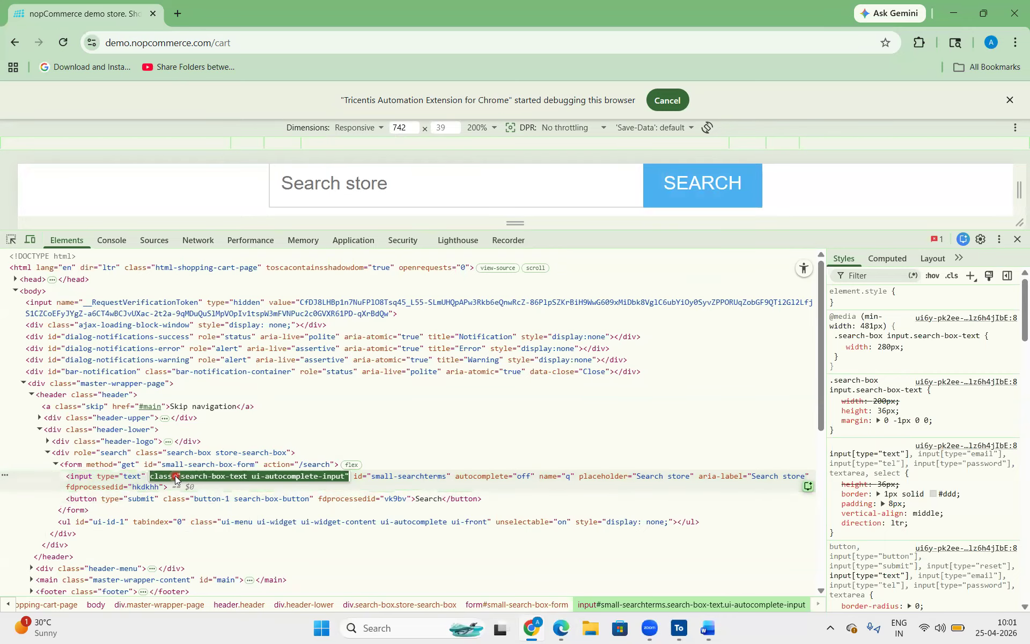
double_click(388, 476)
double_click(524, 476)
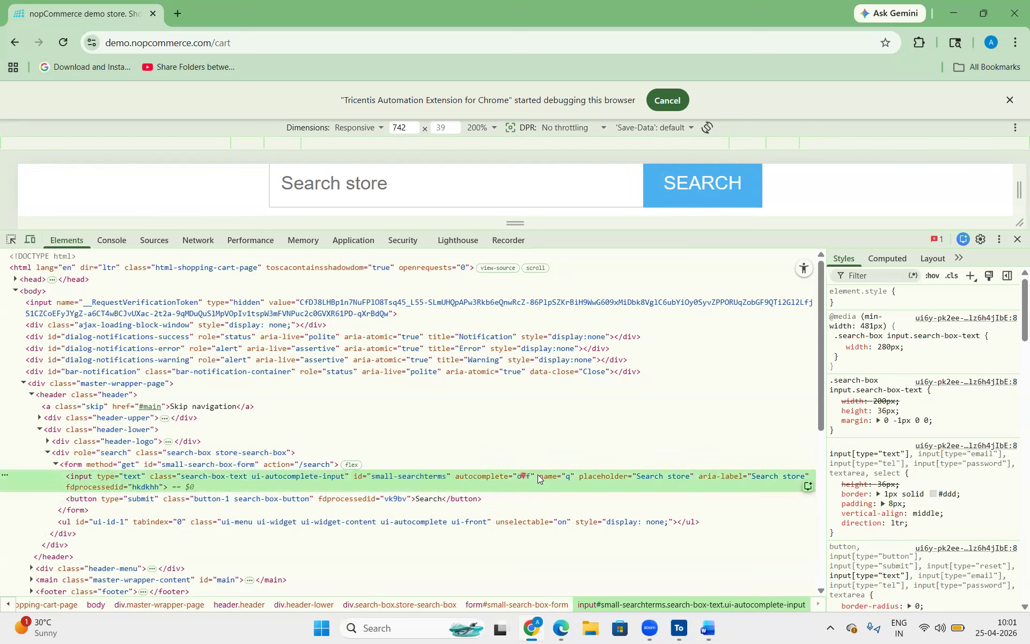
double_click(568, 476)
double_click(618, 478)
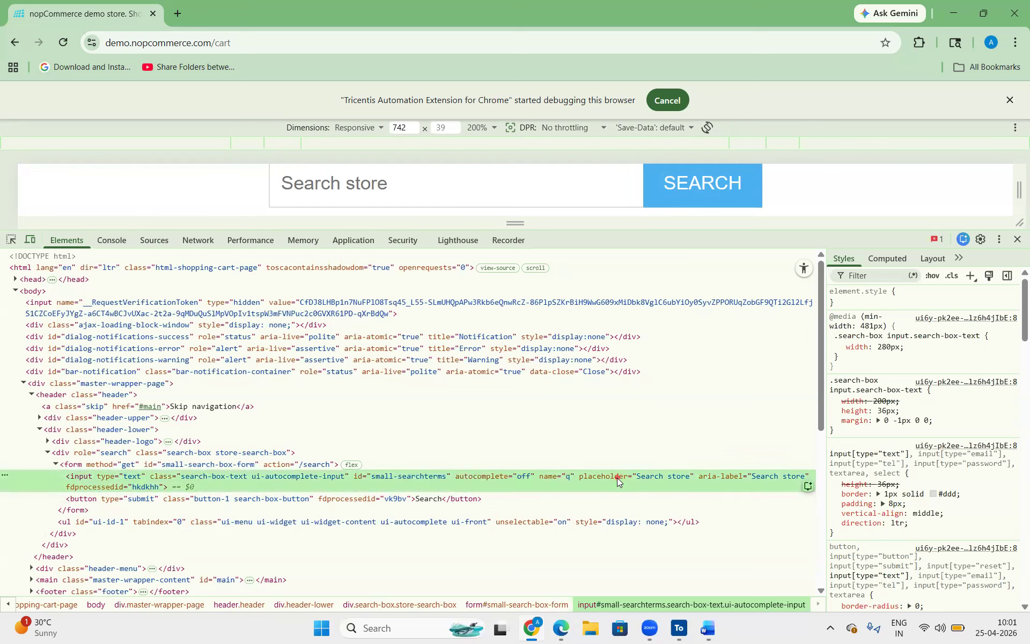
double_click(728, 475)
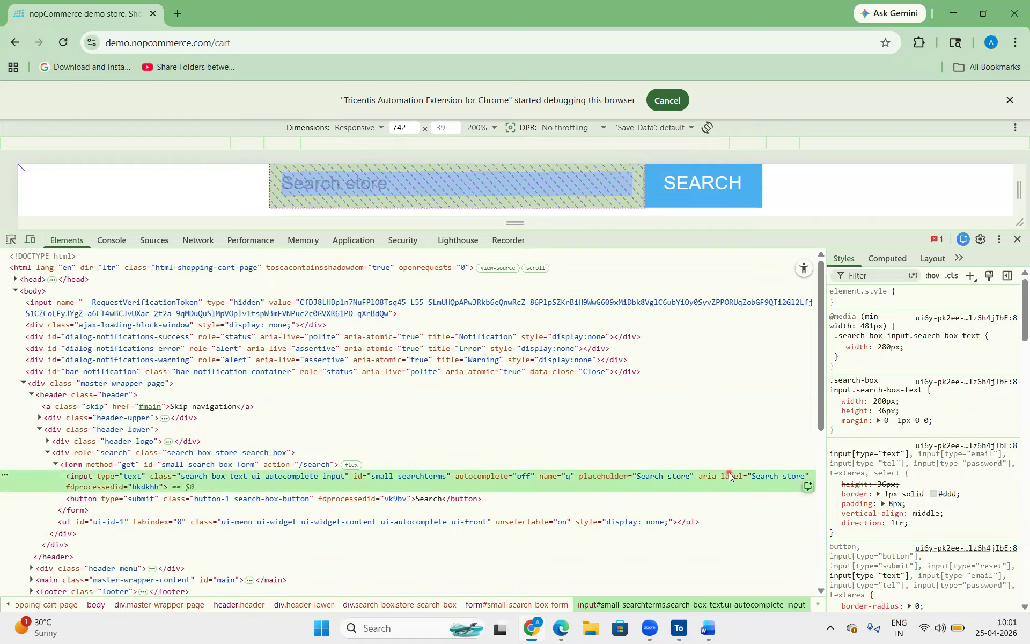
click(97, 483)
click(1018, 239)
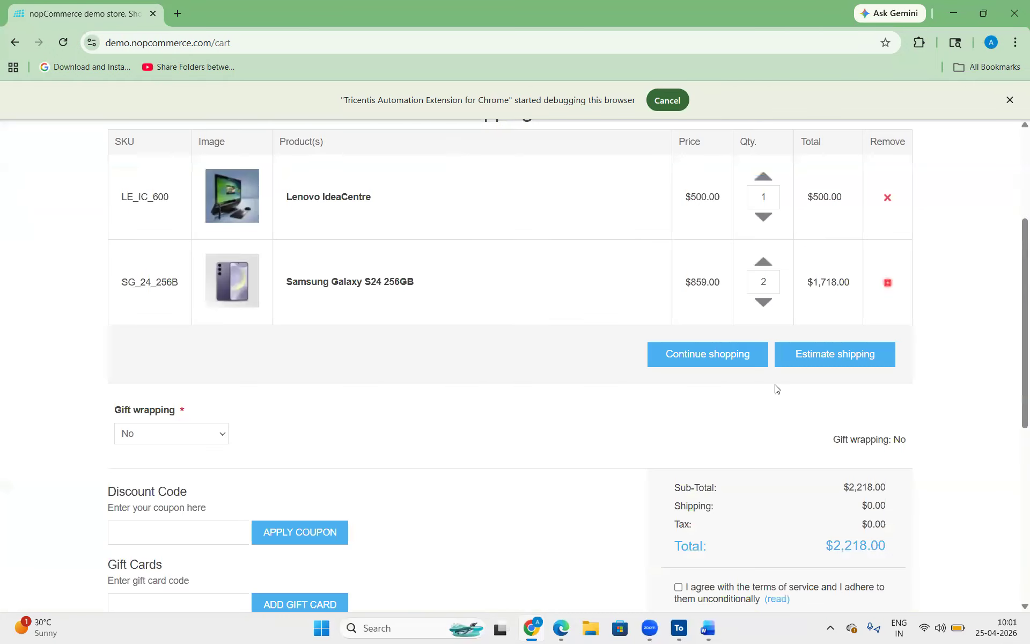
scroll(724, 546, up, 4)
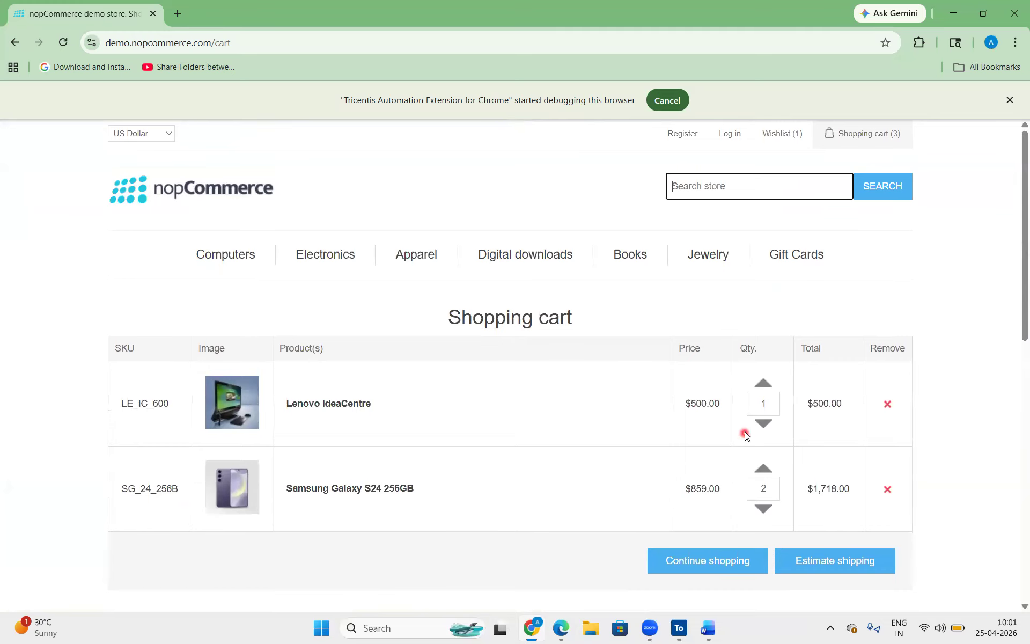
- Switch to Tosca Commander, collapse the Standard modules folder and start XScan from the root Modules folder
click(679, 628)
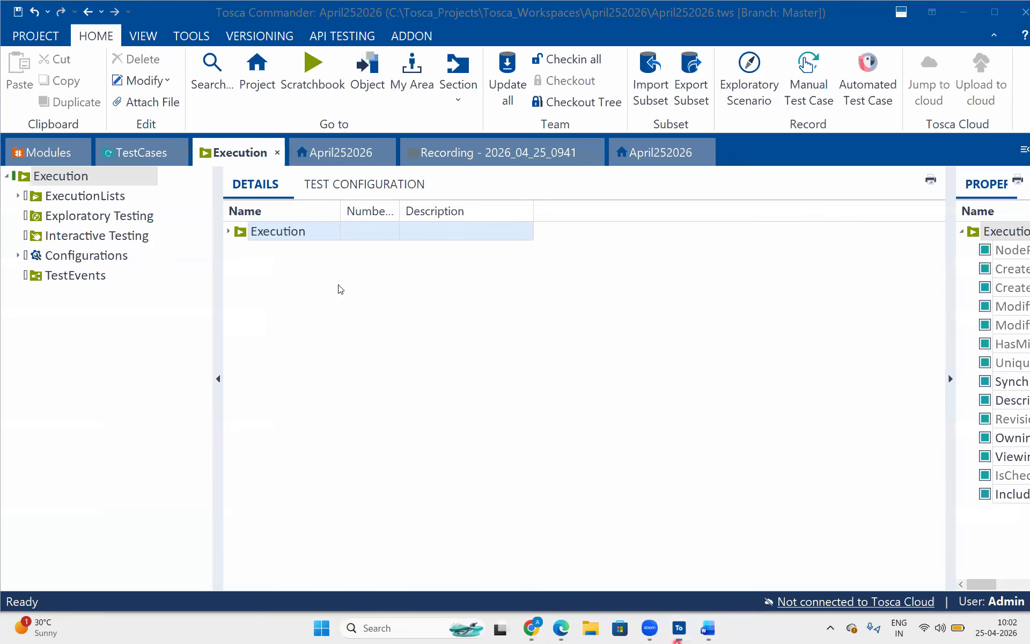
click(50, 155)
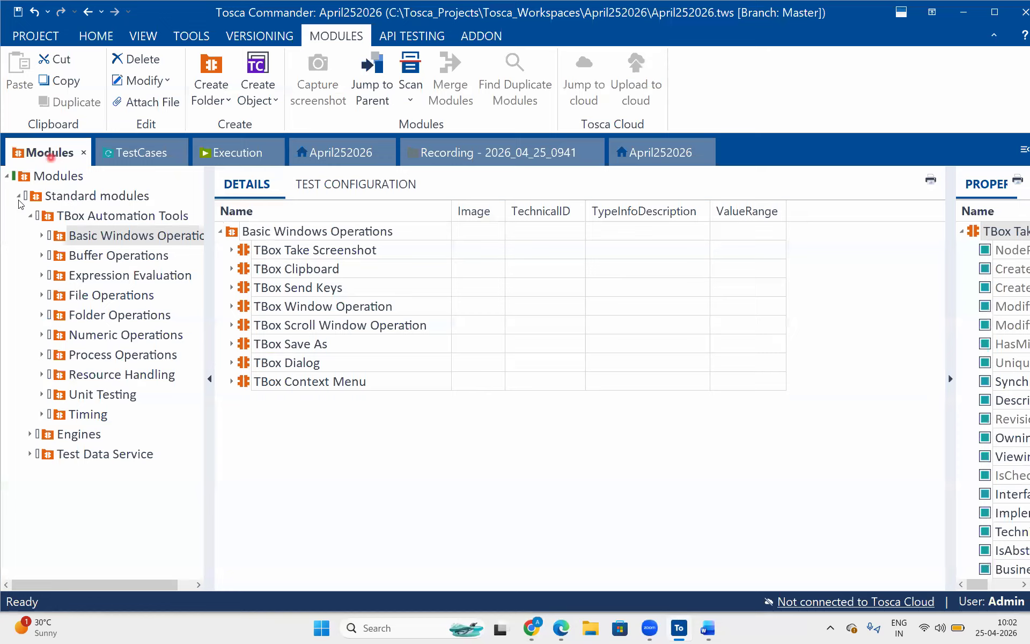
click(54, 185)
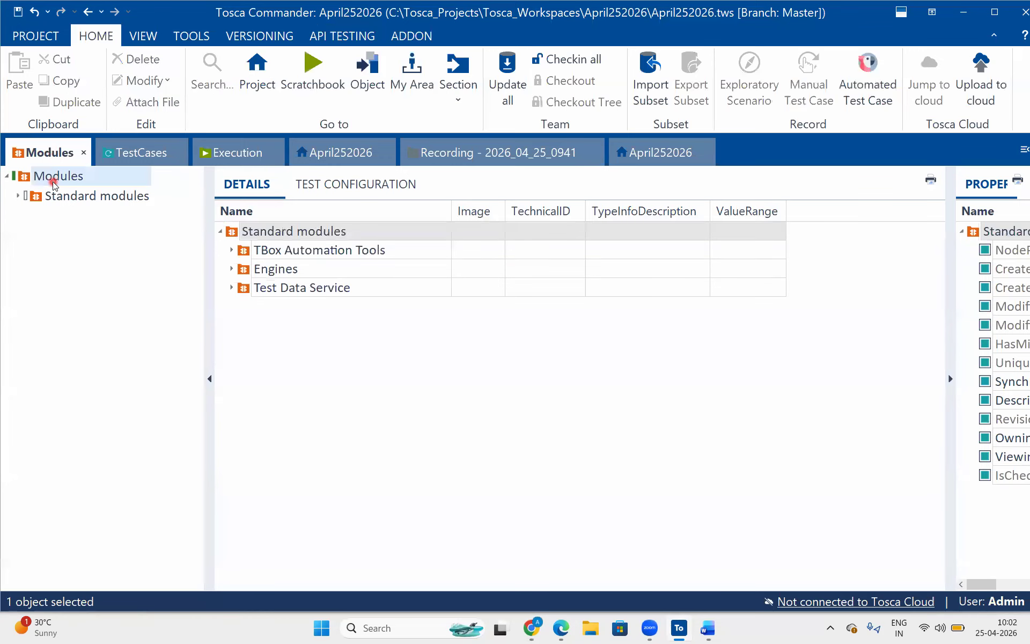
right_click(54, 184)
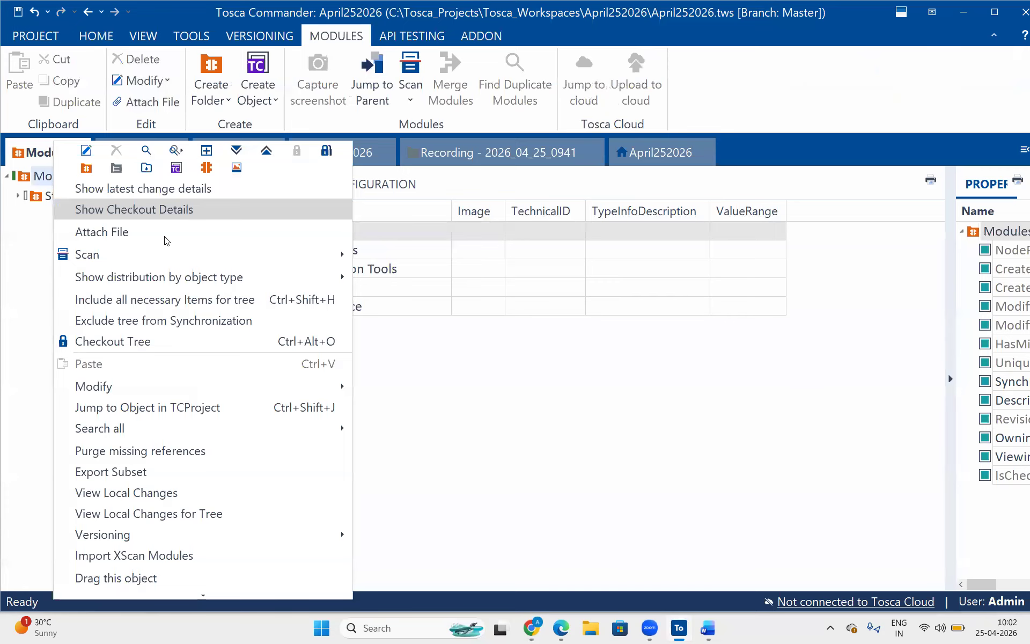
click(372, 253)
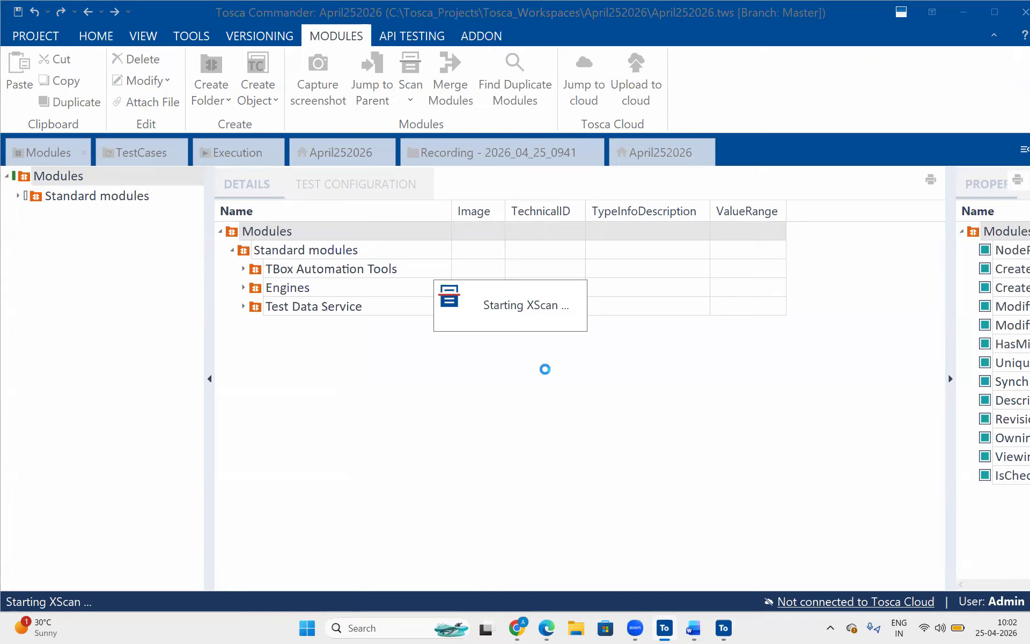
- Choose the nopCommerce demo store window as the application and scan it
mouse_move(739, 632)
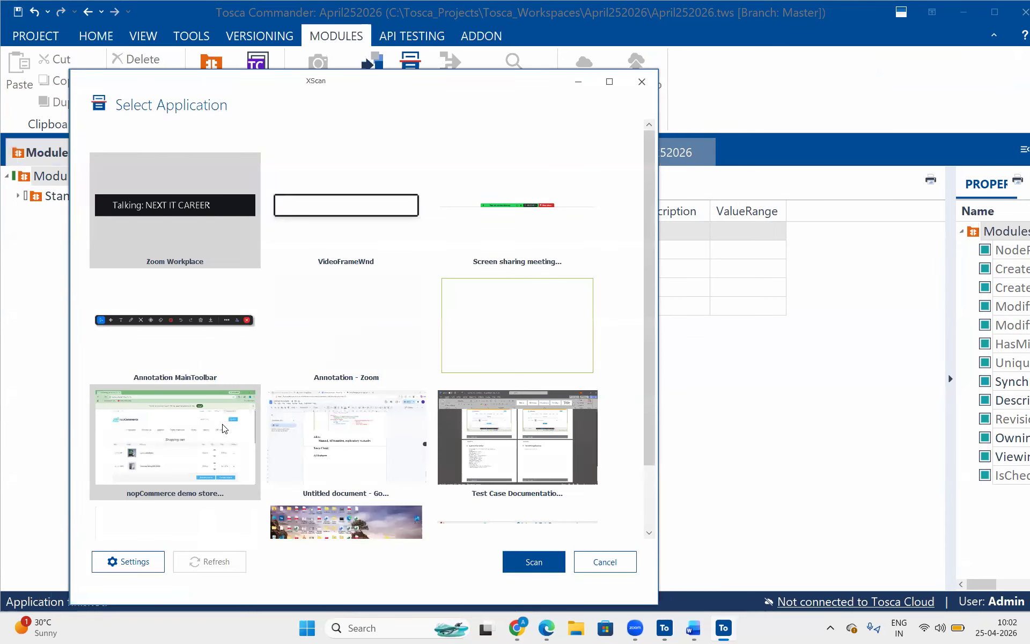
click(224, 427)
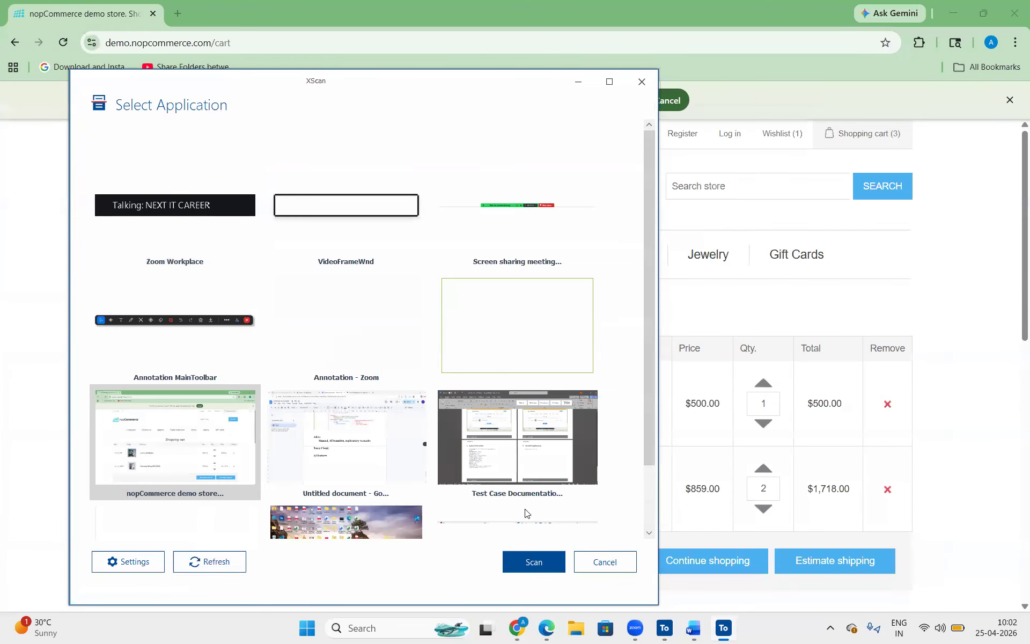
click(540, 563)
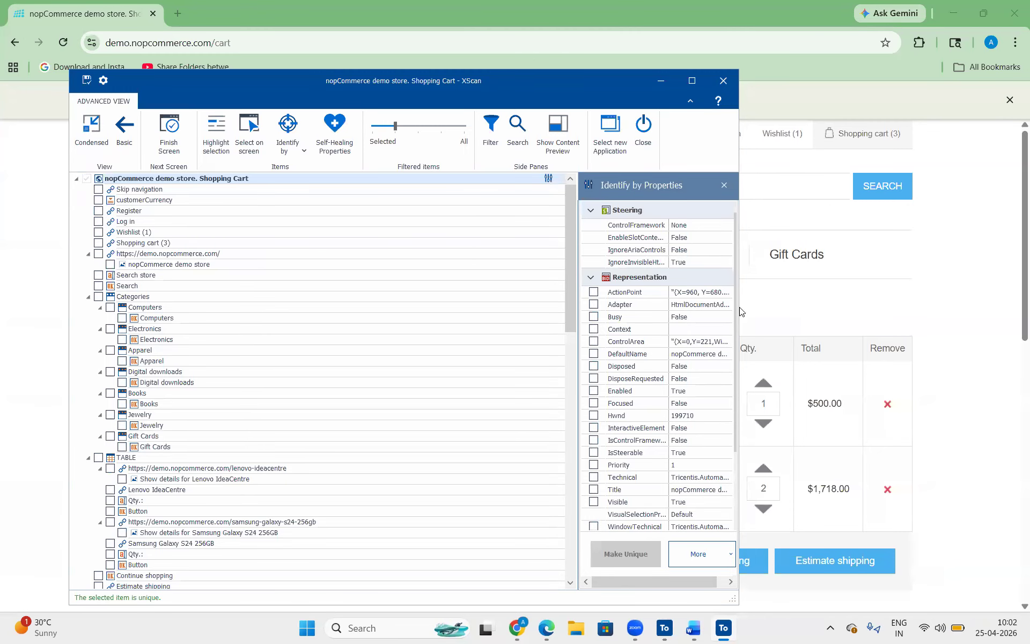
- Mark the Search store control with a red freehand tick and select it for the module in the scanned control tree
scroll(336, 324, down, 2)
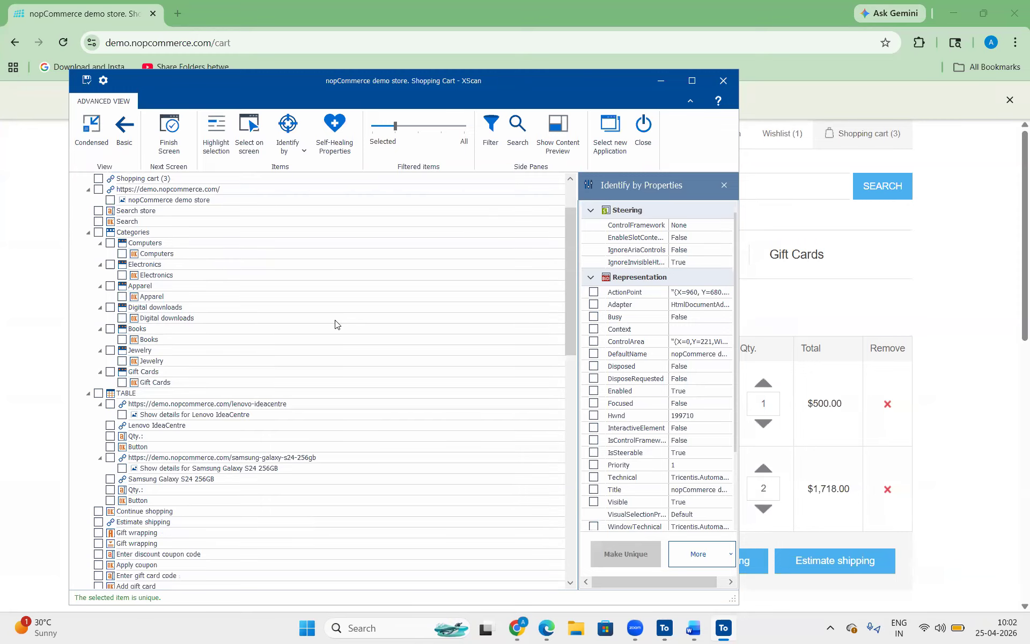
scroll(335, 324, down, 14)
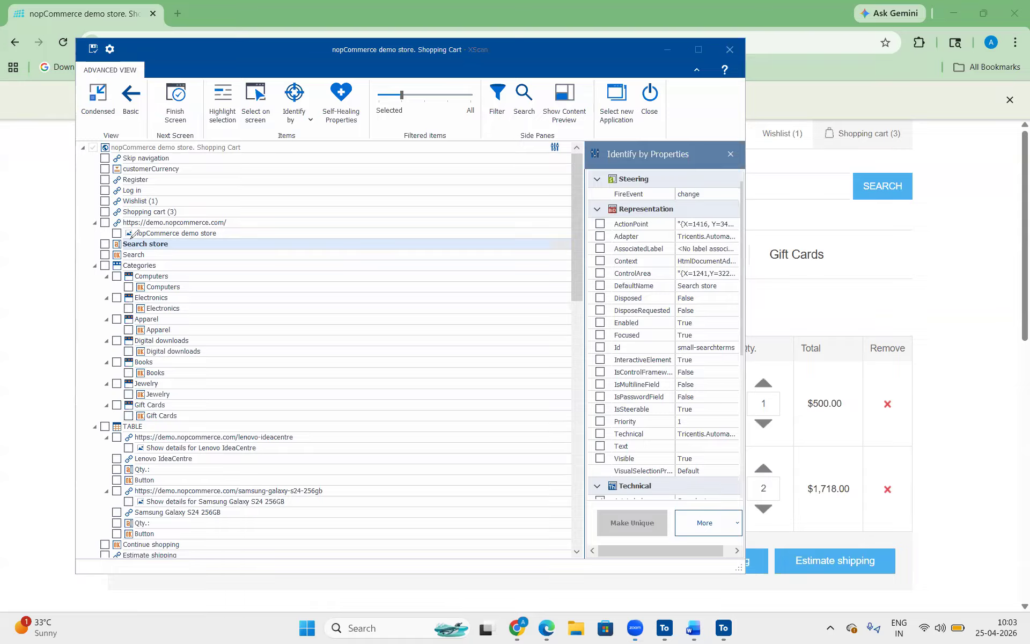
mouse_move(116, 237)
mouse_down()
mouse_move(90, 244)
mouse_move(114, 238)
mouse_up()
drag(175, 242, 194, 226)
drag(102, 242, 111, 246)
click(105, 245)
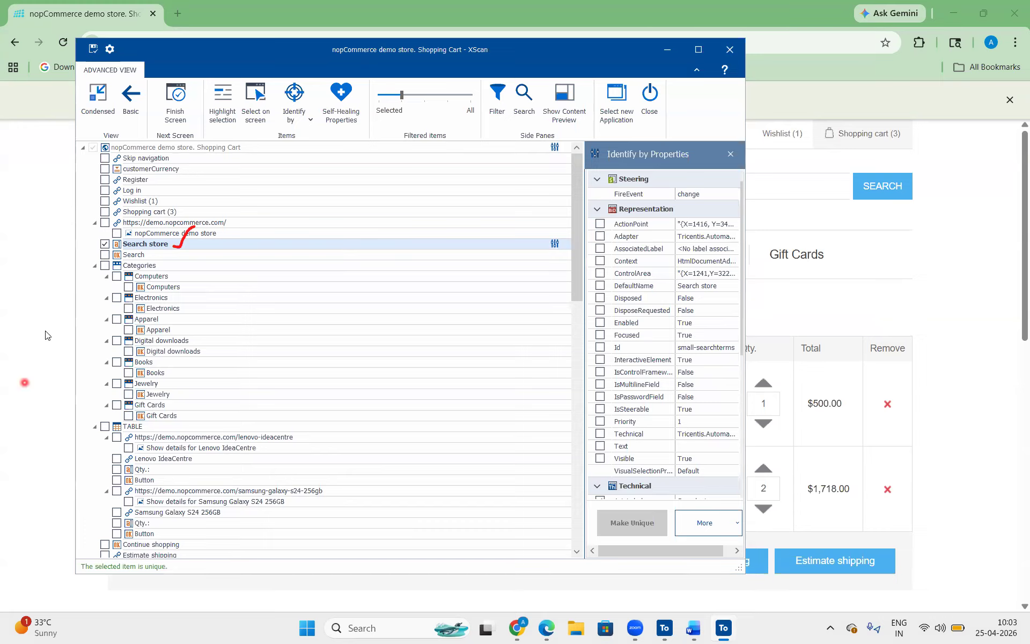
- Frame and underline the uniqueness message in XScan's status bar in red, and clear the annotations
drag(61, 550, 240, 595)
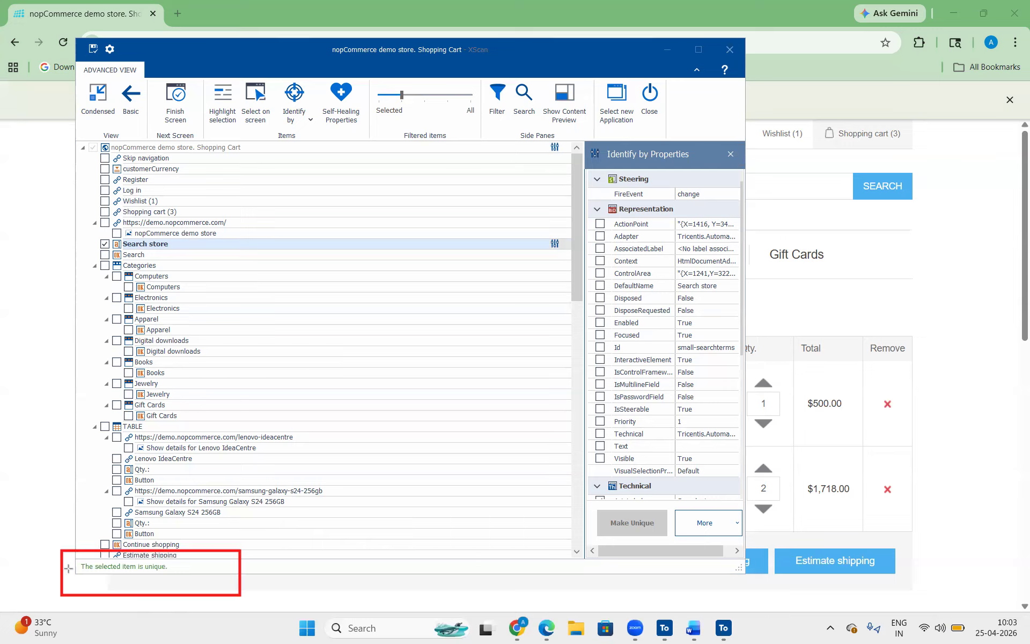
drag(81, 570, 165, 571)
key(ctrl+z)
key(ctrl+z)
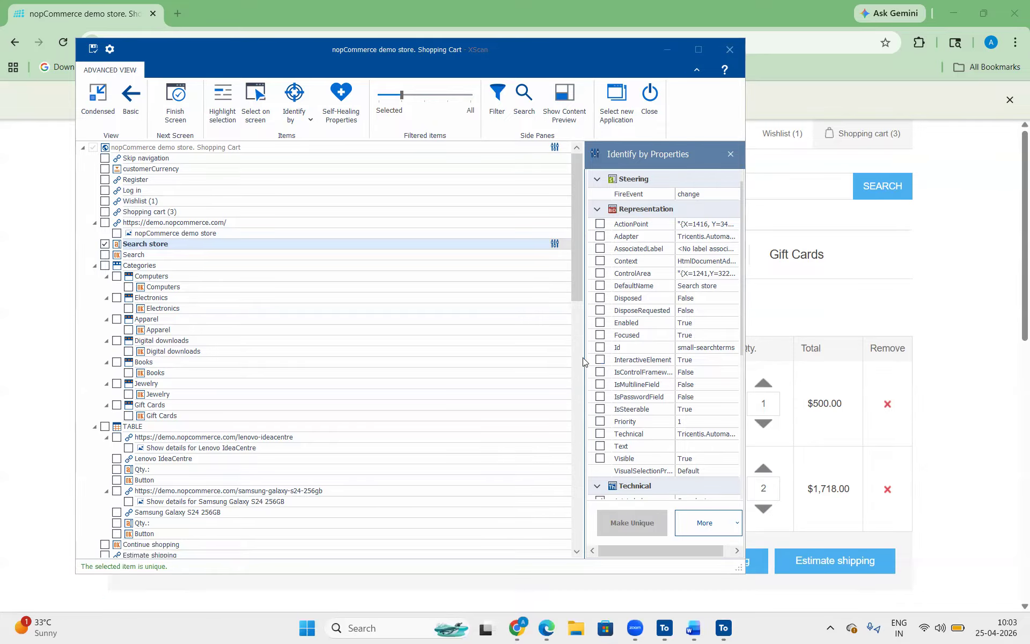
- Widen the Identify by Properties pane and frame the Search store control's Technical properties with a red rectangle
drag(585, 357, 472, 331)
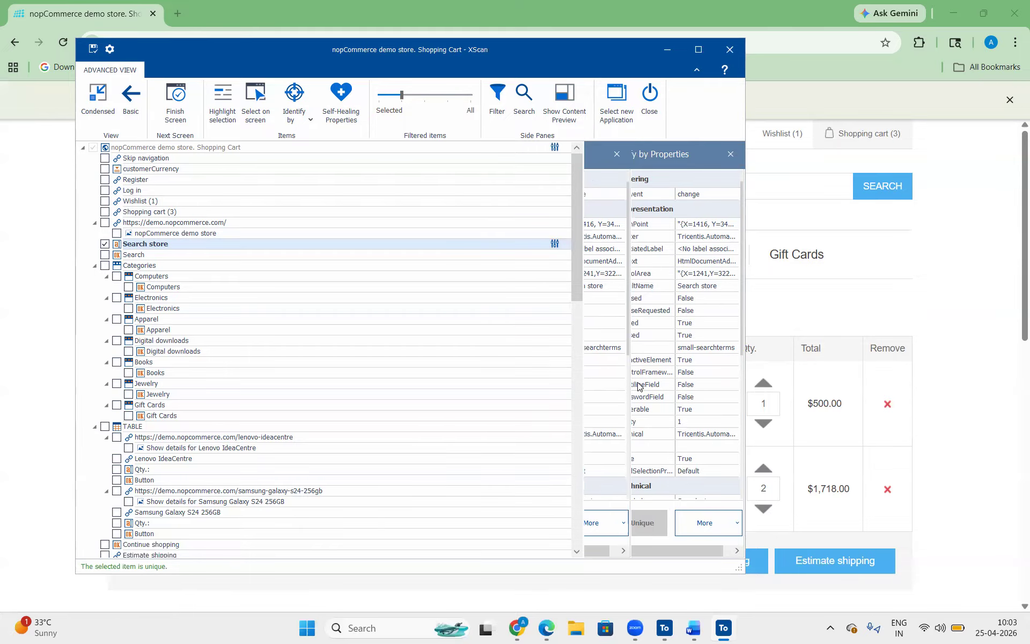
scroll(639, 385, down, 5)
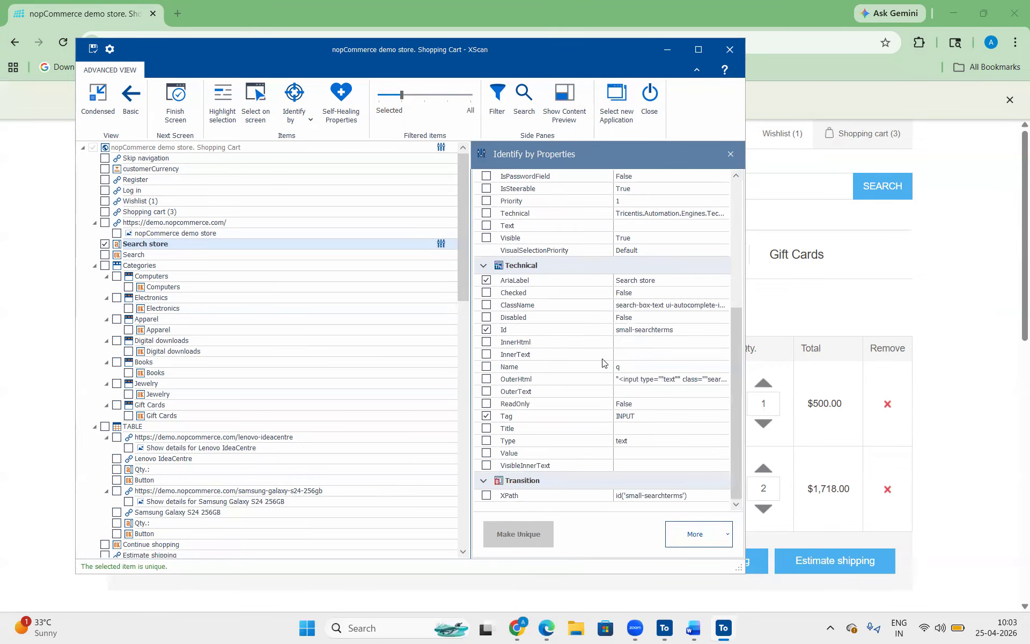
click(684, 330)
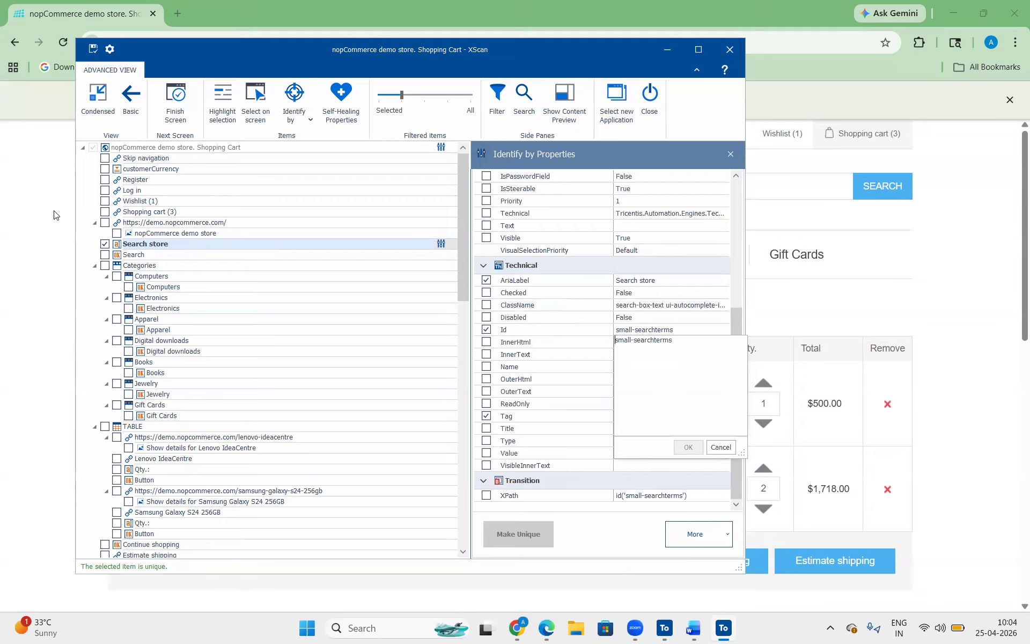
click(739, 460)
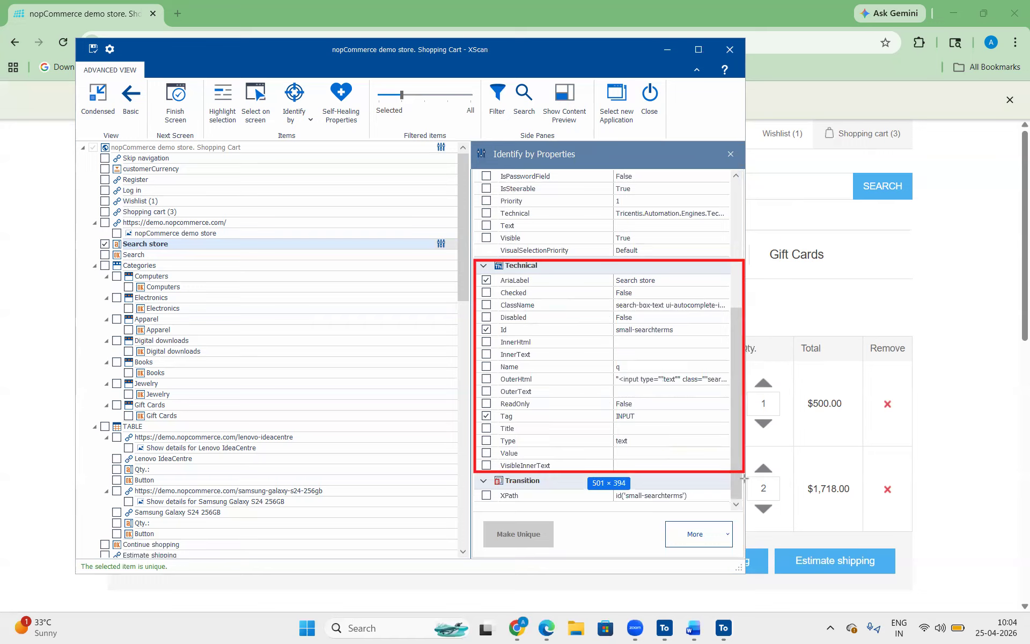
drag(744, 478, 745, 479)
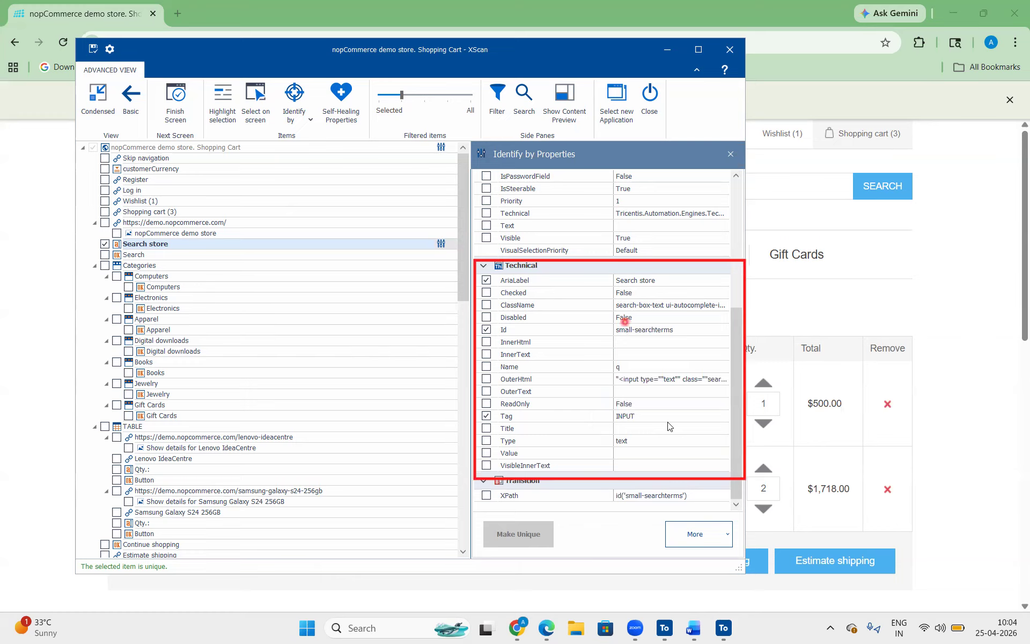
- Examine the class attribute in the Search store control's OuterHtml value and compare it with the ClassName property
click(668, 385)
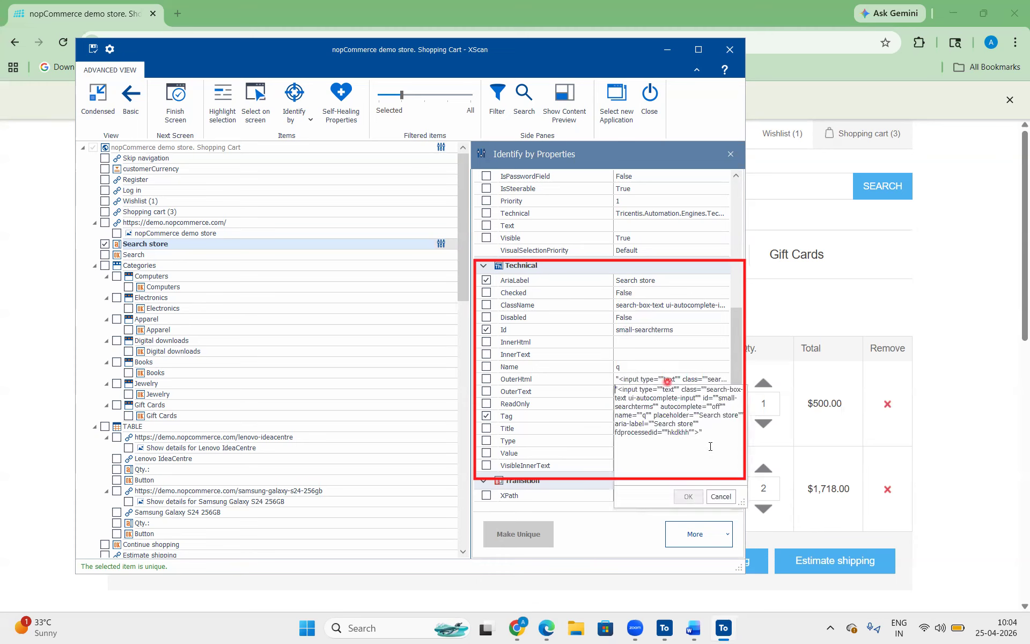
key(ctrl+a)
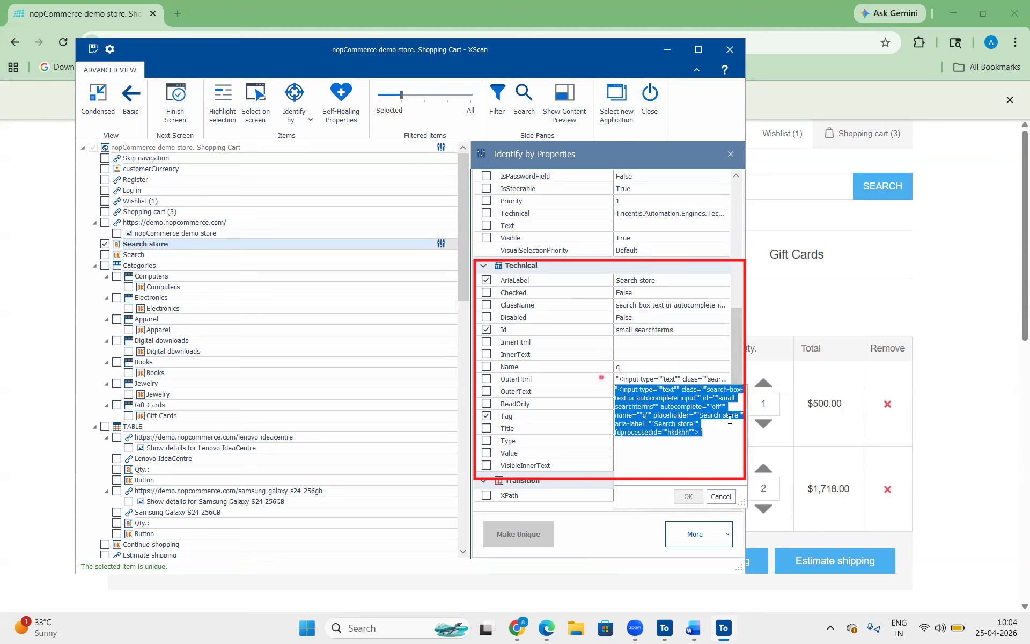
double_click(711, 388)
click(711, 388)
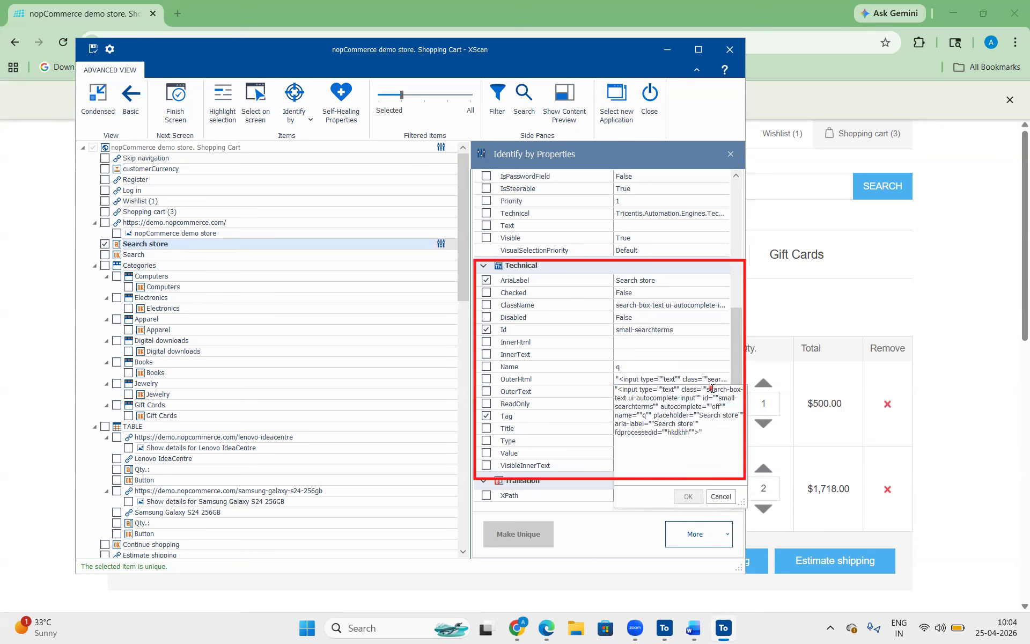
click(643, 305)
click(642, 306)
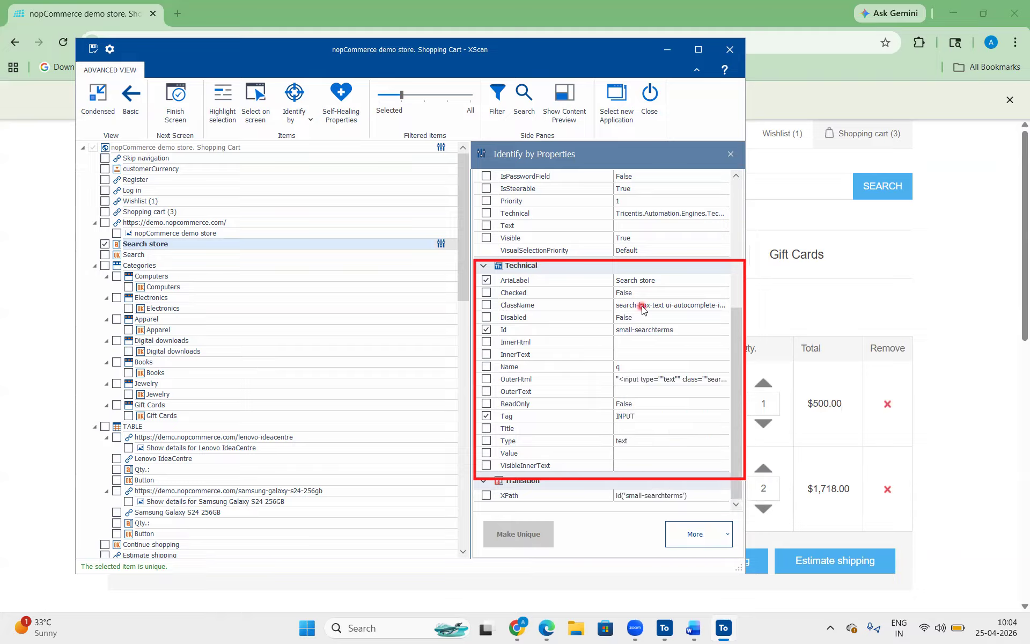
- Compare the id attribute in OuterHtml with the Id property and mark the AriaLabel, Id and Tag properties with green ticks
click(674, 380)
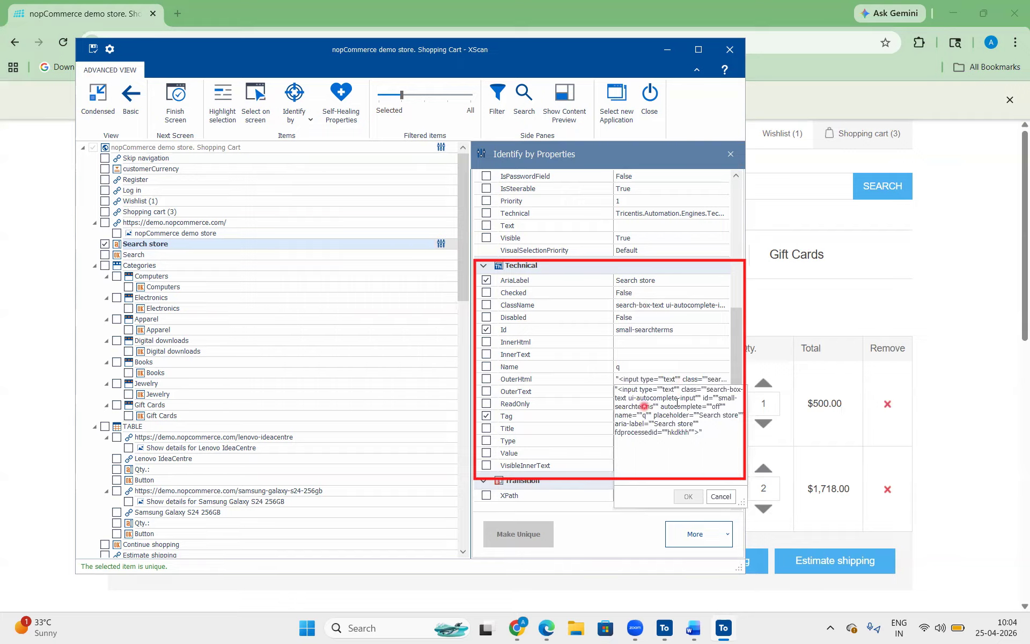
drag(707, 398, 655, 404)
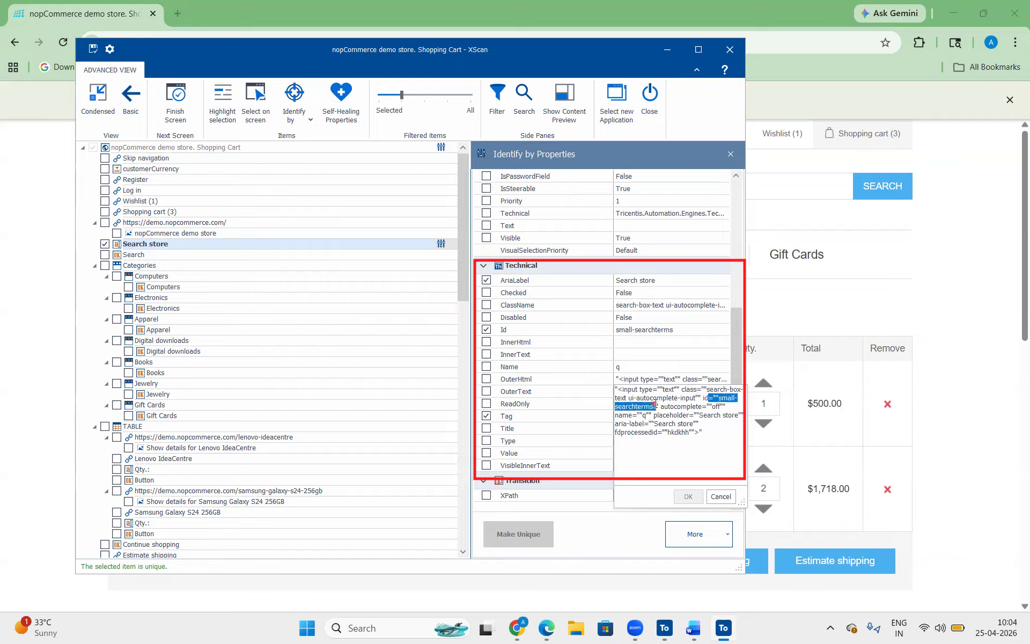
click(642, 329)
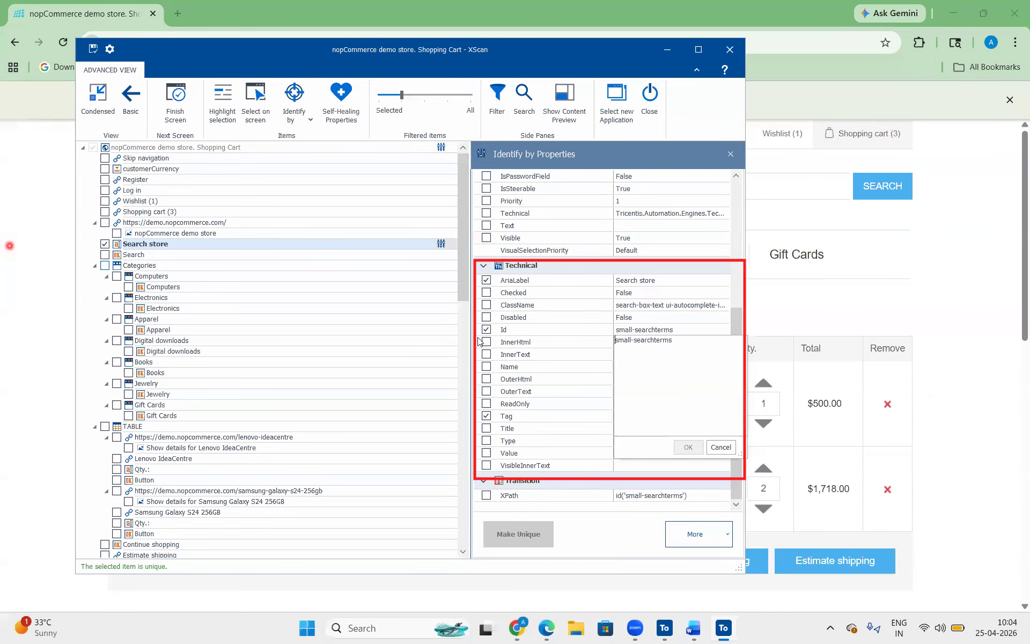
click(516, 329)
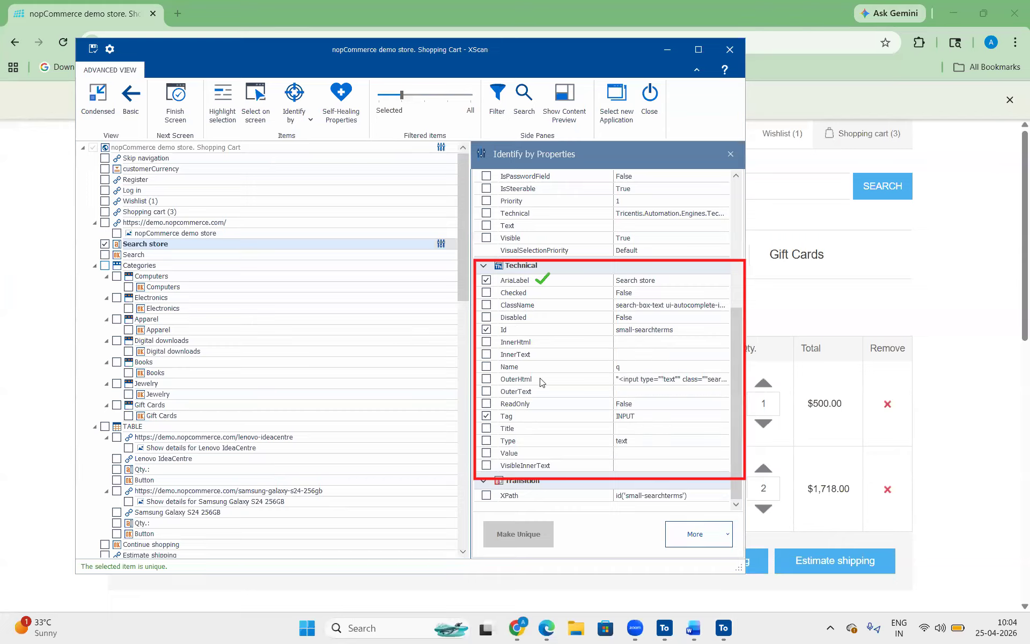
click(543, 418)
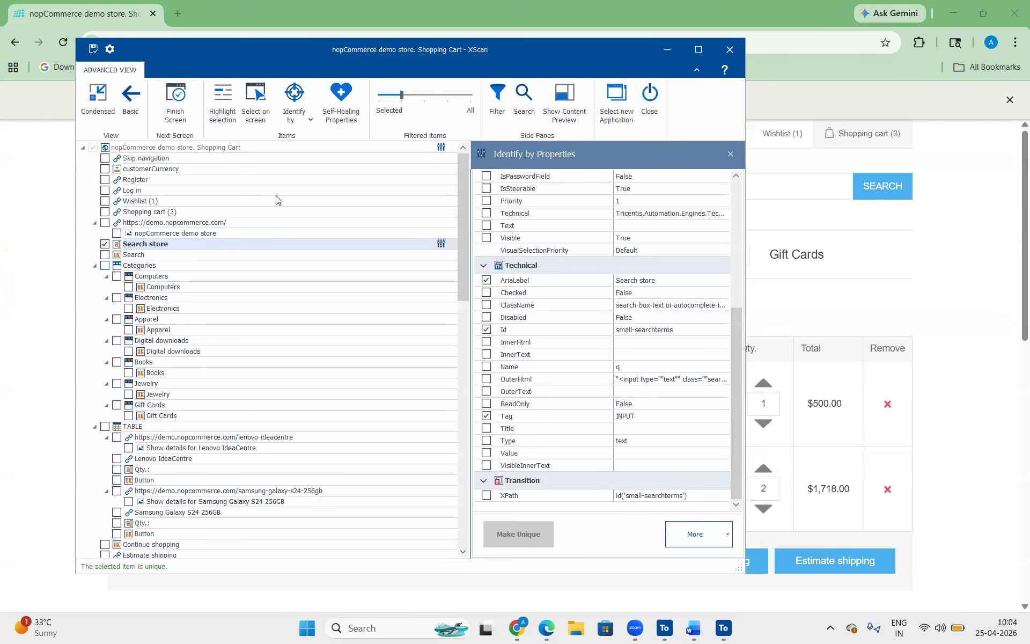
- Save the scanned module to Tosca Commander and add it as a test step of <New TestCase> under TestCases
click(94, 48)
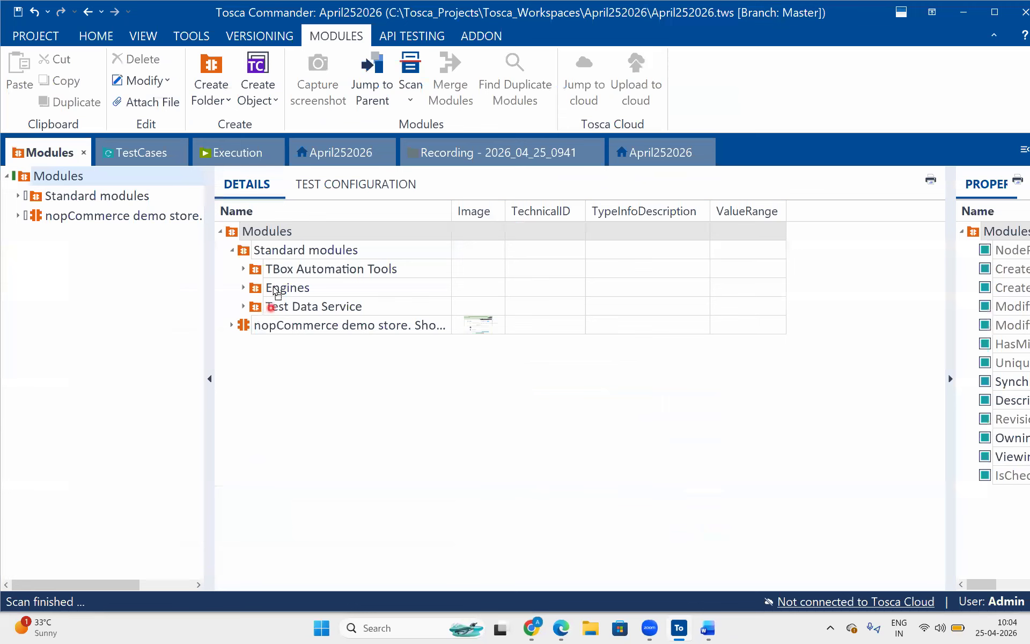
click(155, 152)
drag(90, 192, 124, 243)
click(124, 241)
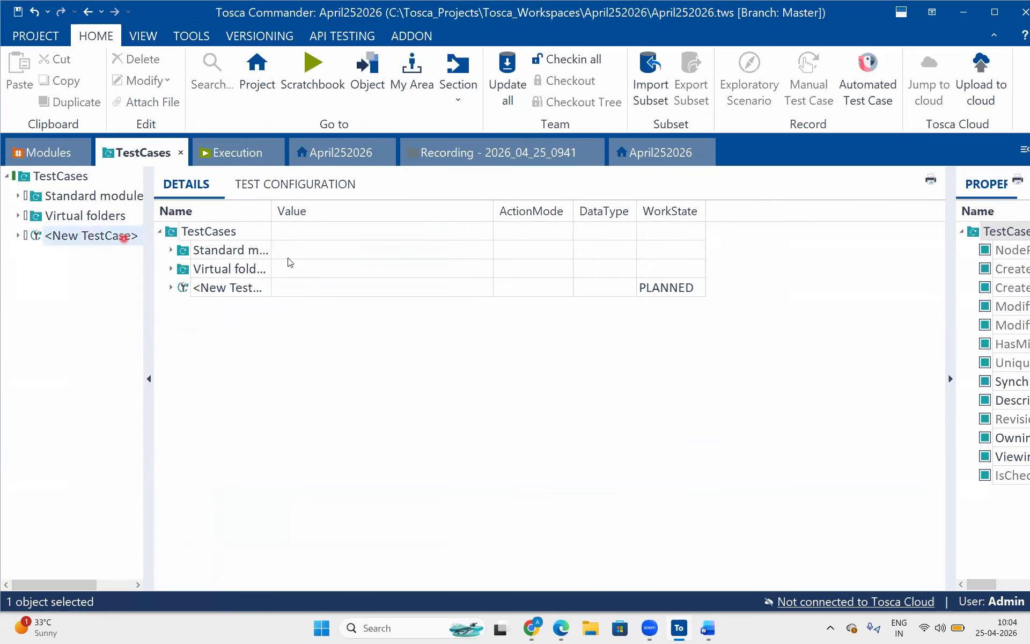
- Set the Search store value in the nopCommerce test step to Books{enter}
click(322, 279)
click(323, 280)
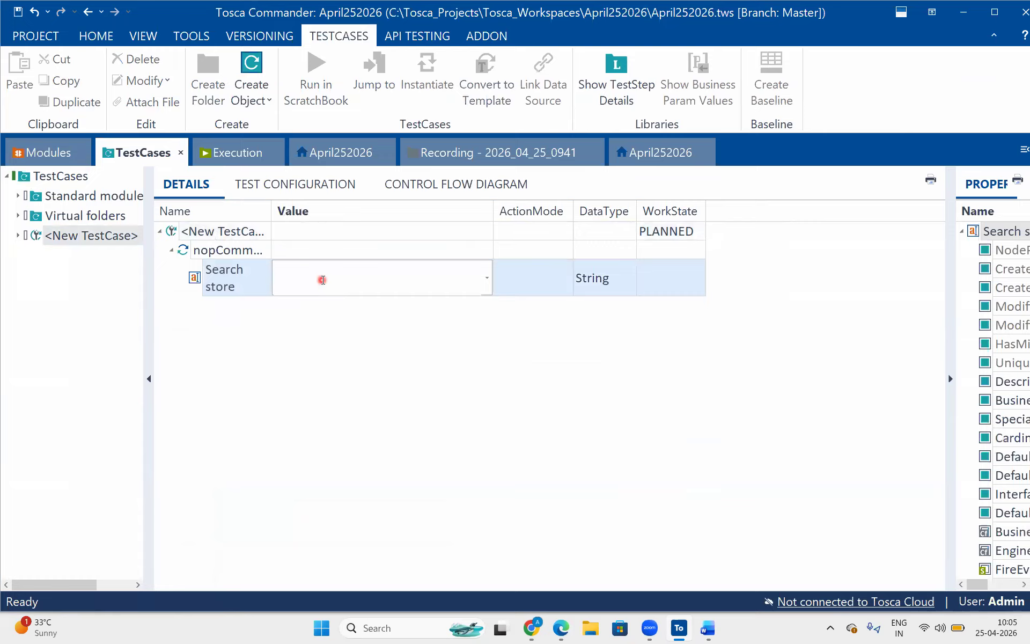
text(Books)
key(Return)
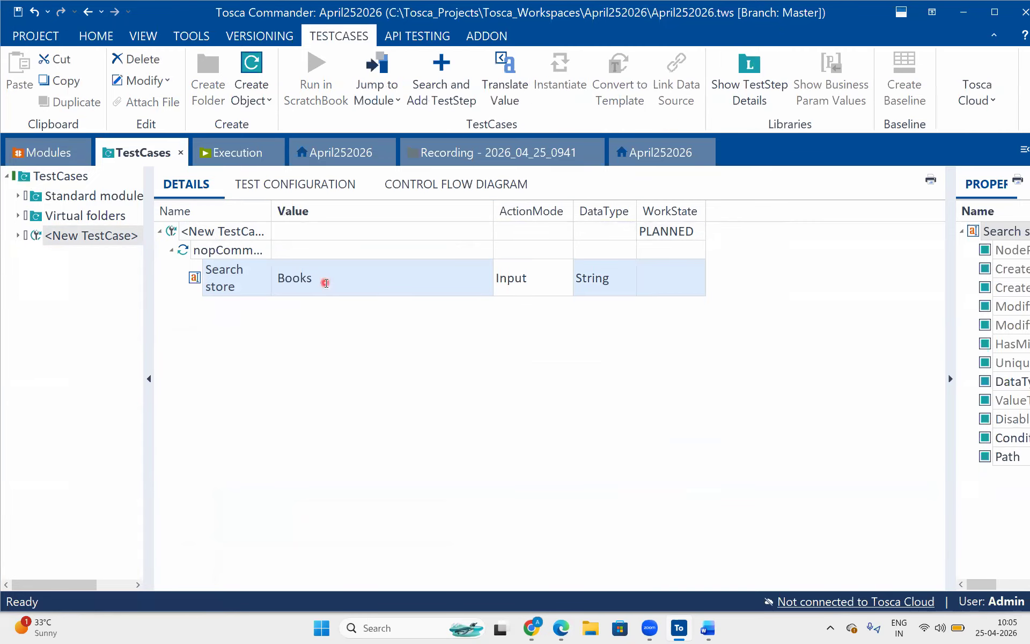
click(326, 283)
click(326, 283)
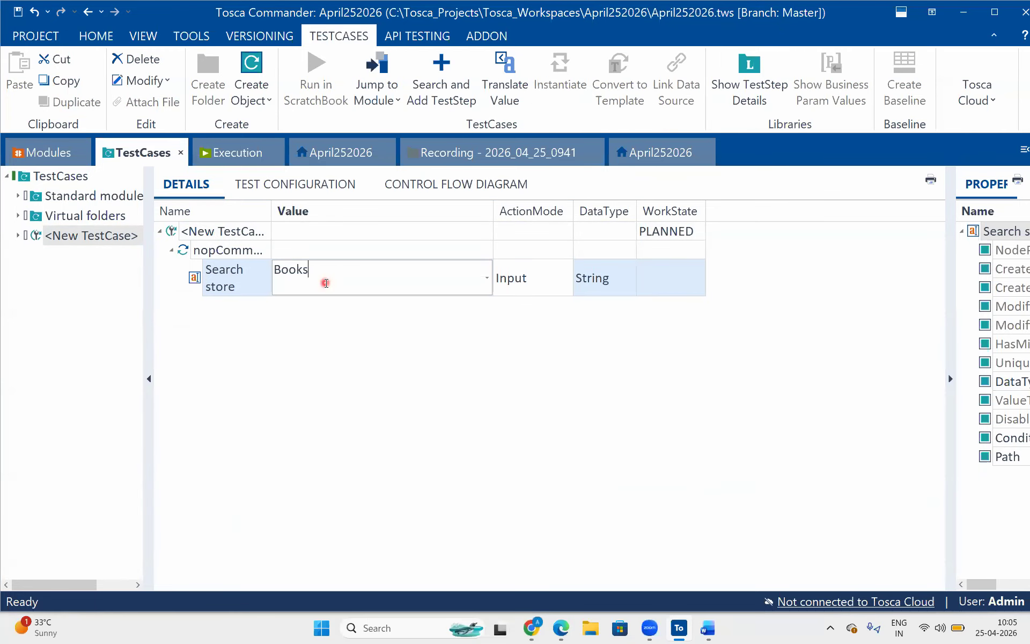
text({enter})
key(Return)
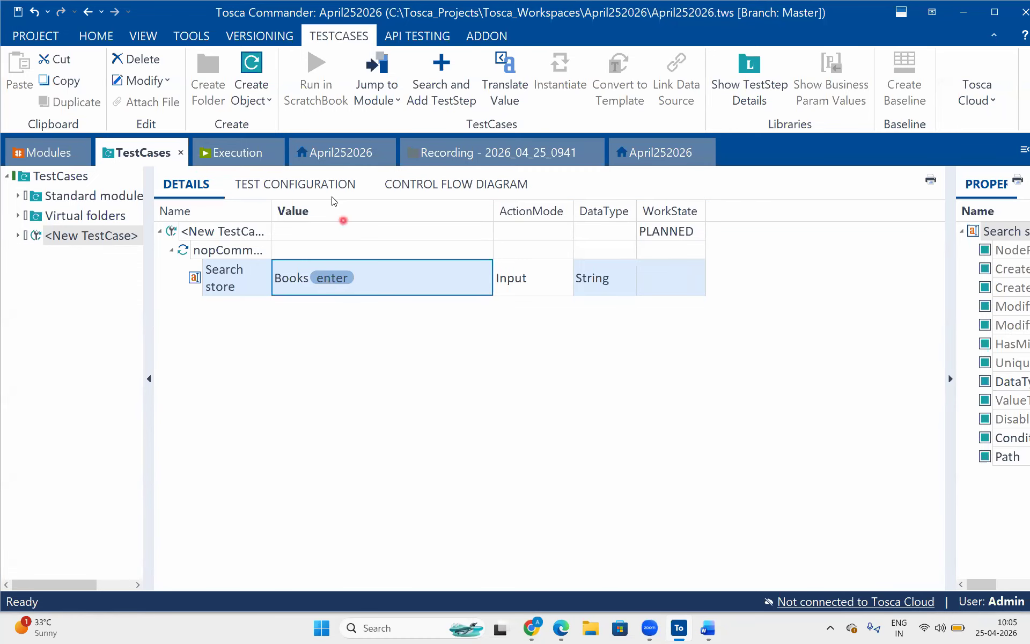
- Add a test configuration parameter named Browser to the test case and set its value to Chrome
click(296, 193)
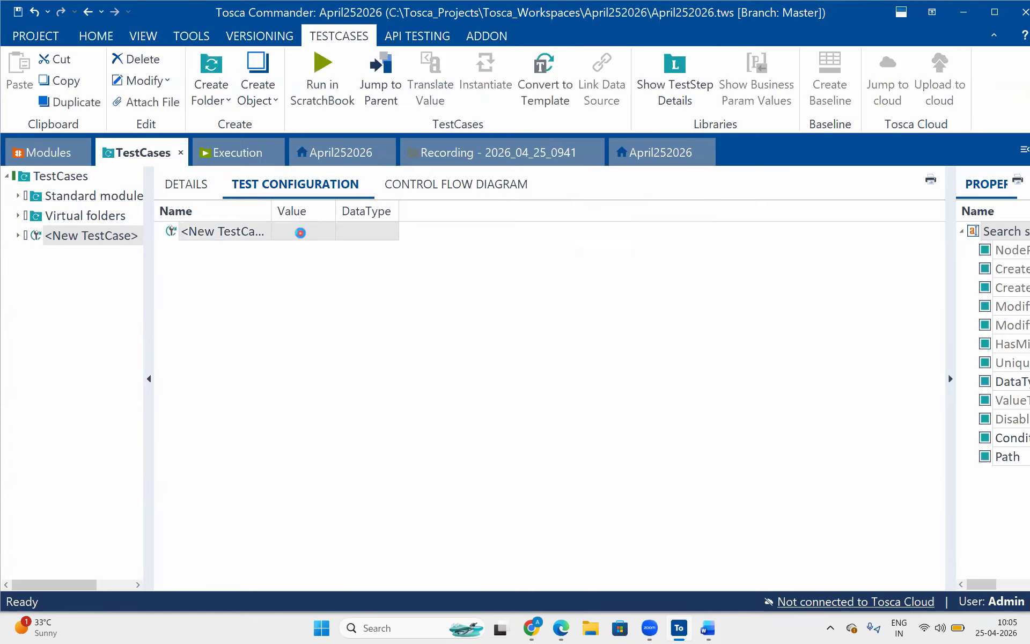
right_click(300, 232)
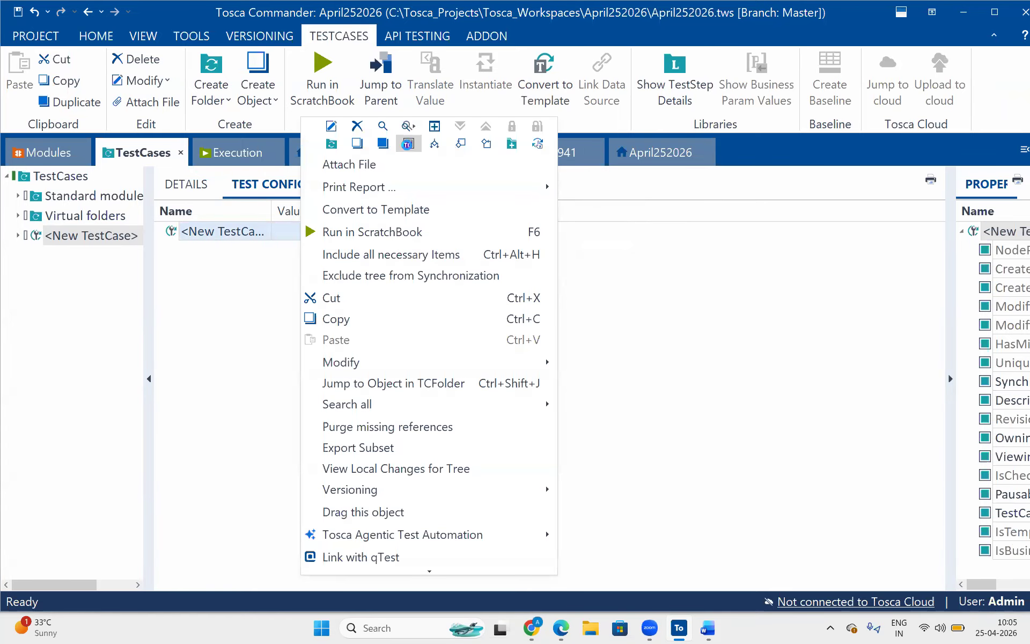
click(408, 144)
text(Browser)
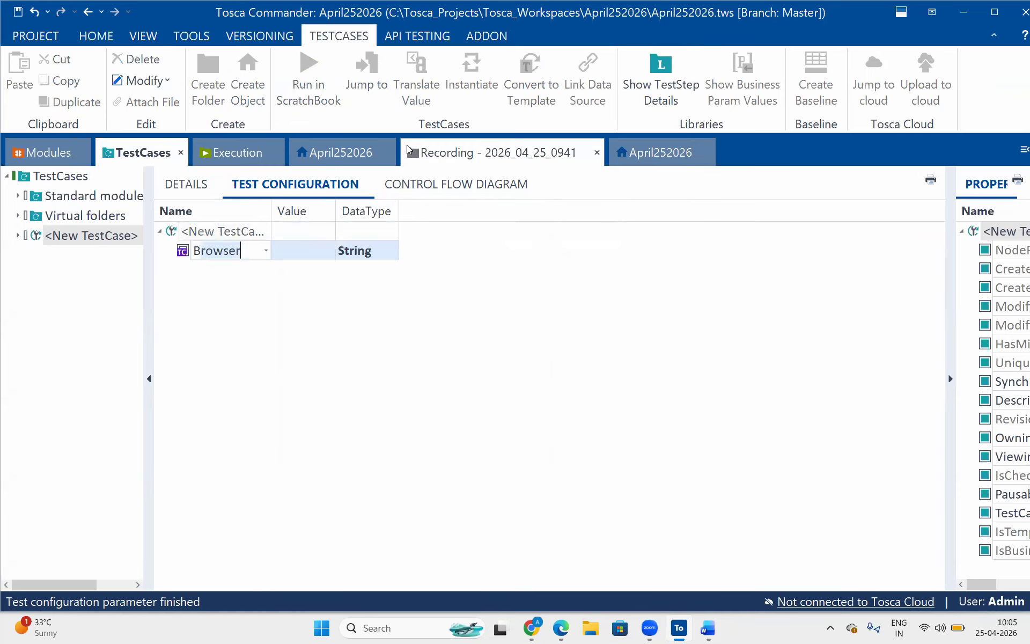
click(306, 234)
click(298, 249)
text(Chrome)
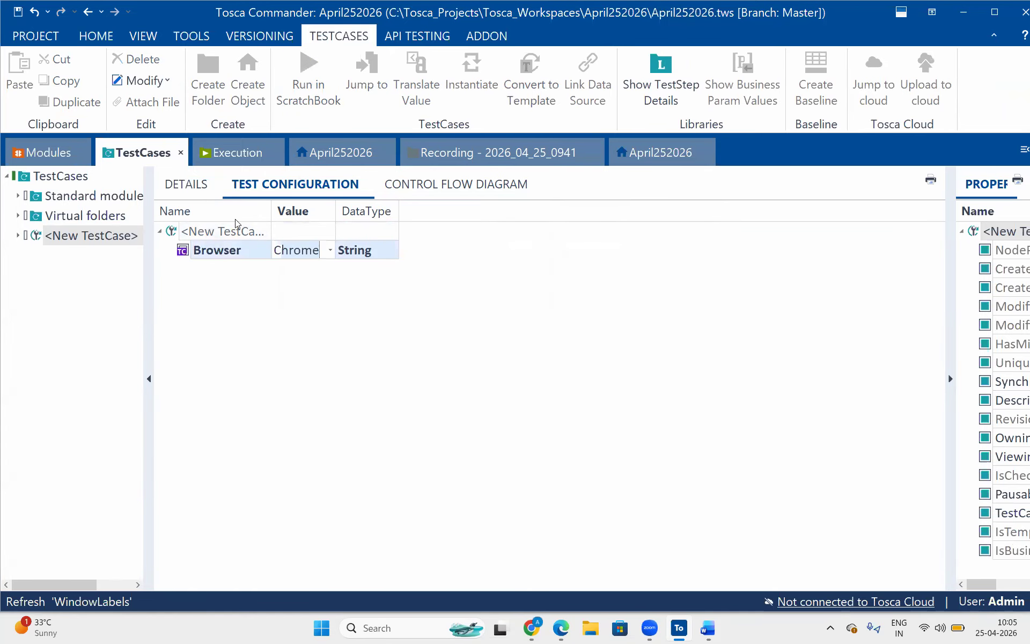
click(234, 230)
- Return to the test case details, widen the Name column, check the cart page in Chrome and run the test case in ScratchBook
click(192, 193)
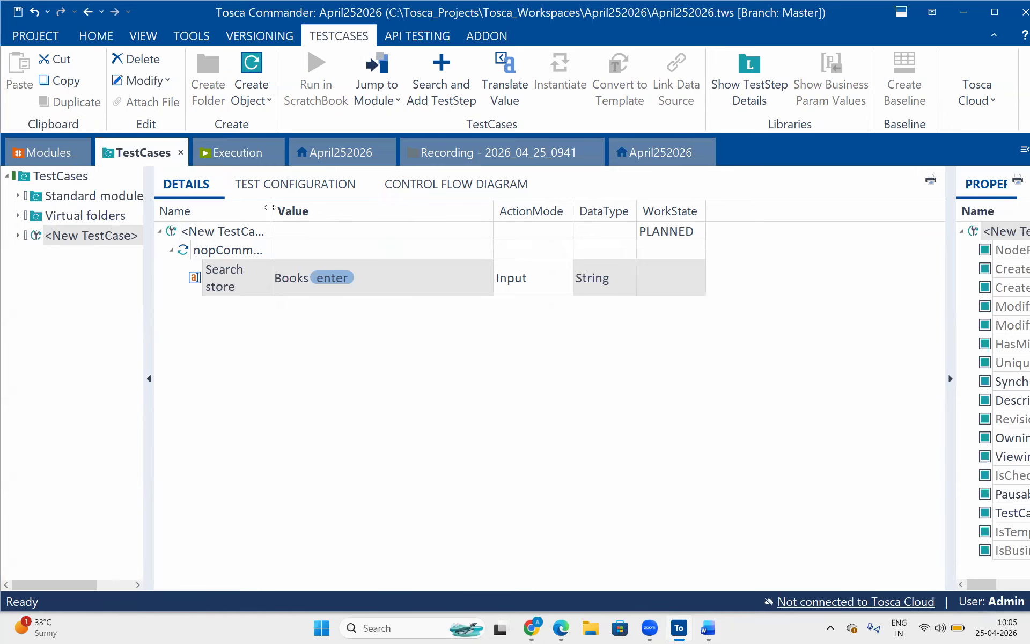
drag(269, 207, 316, 204)
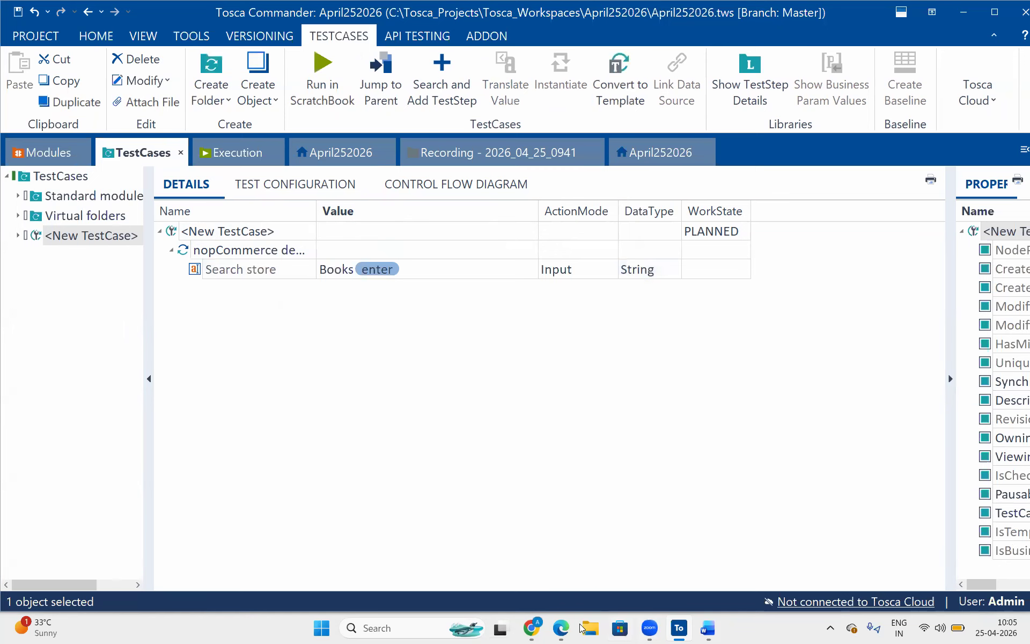
click(545, 629)
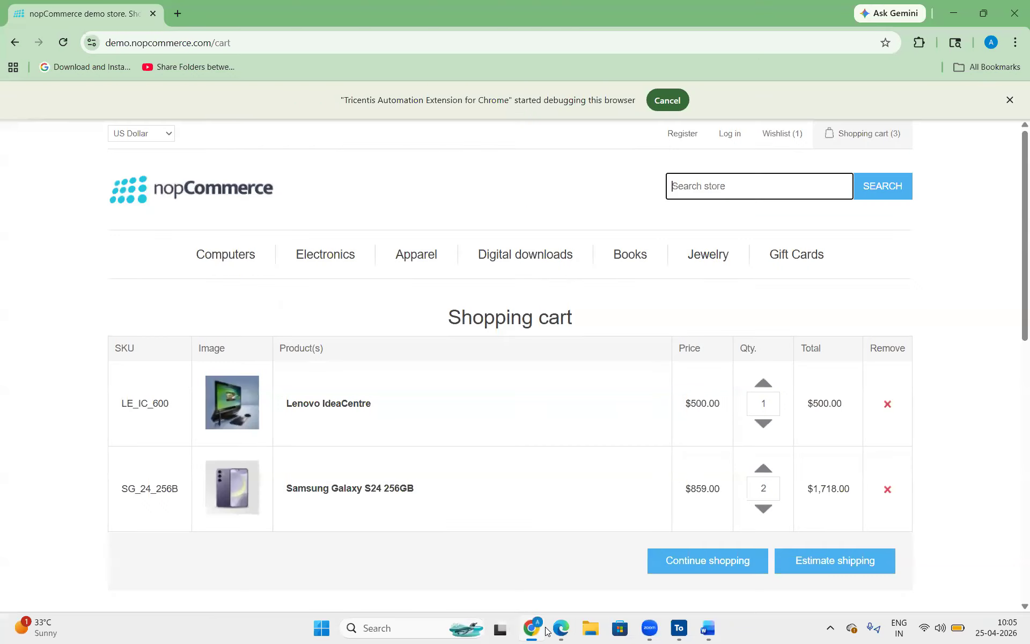
key(alt+Tab)
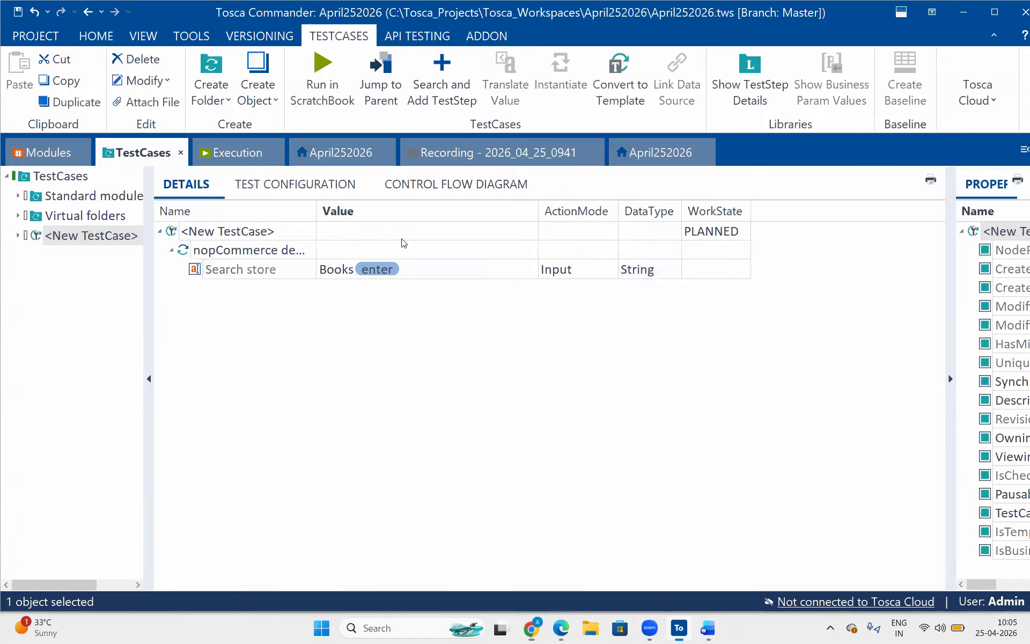
right_click(439, 230)
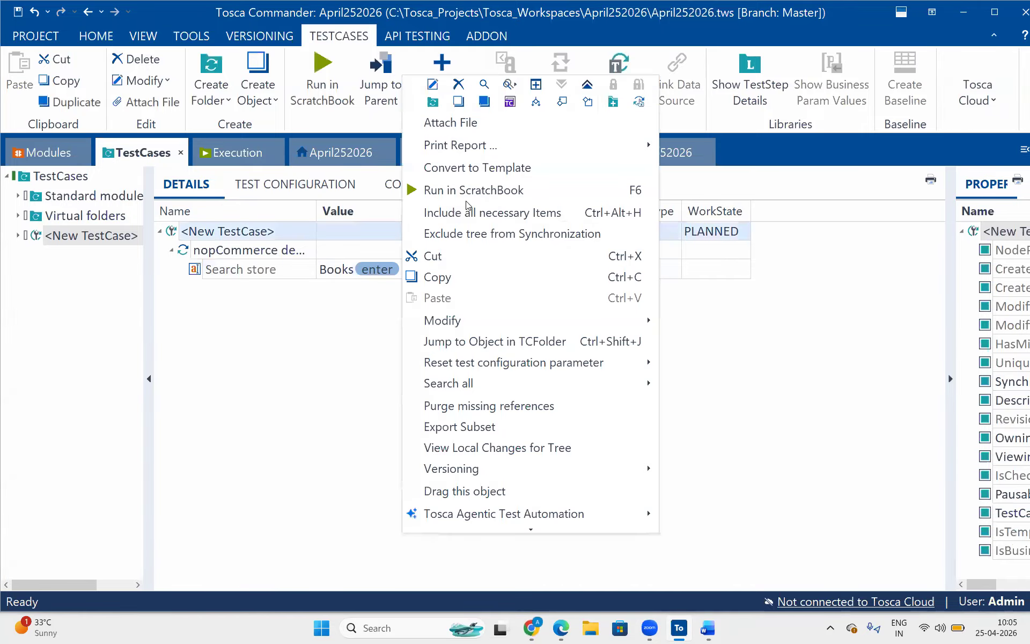
click(468, 189)
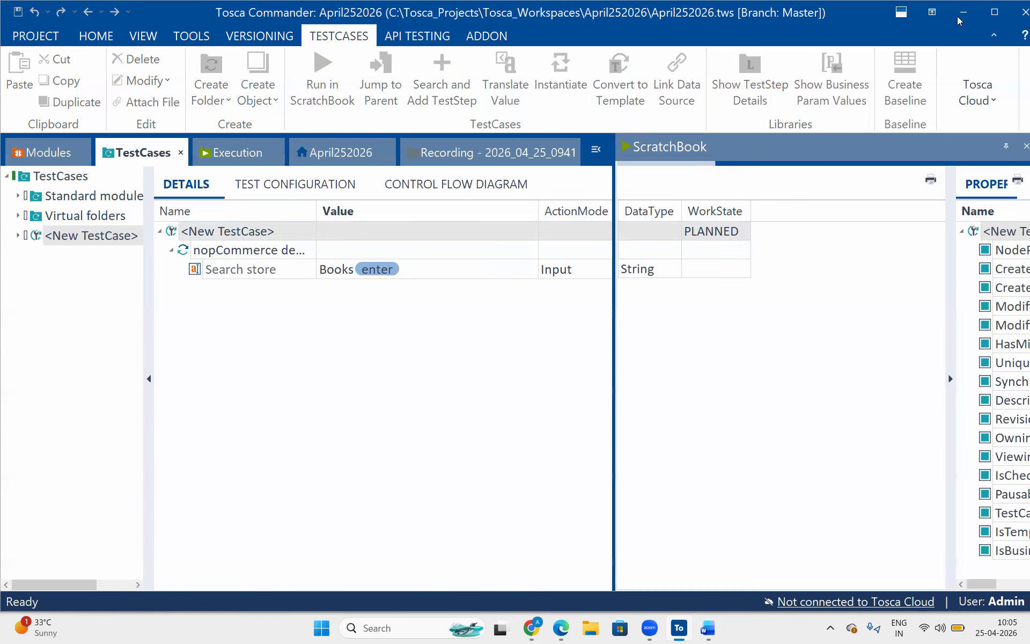
click(957, 16)
click(957, 11)
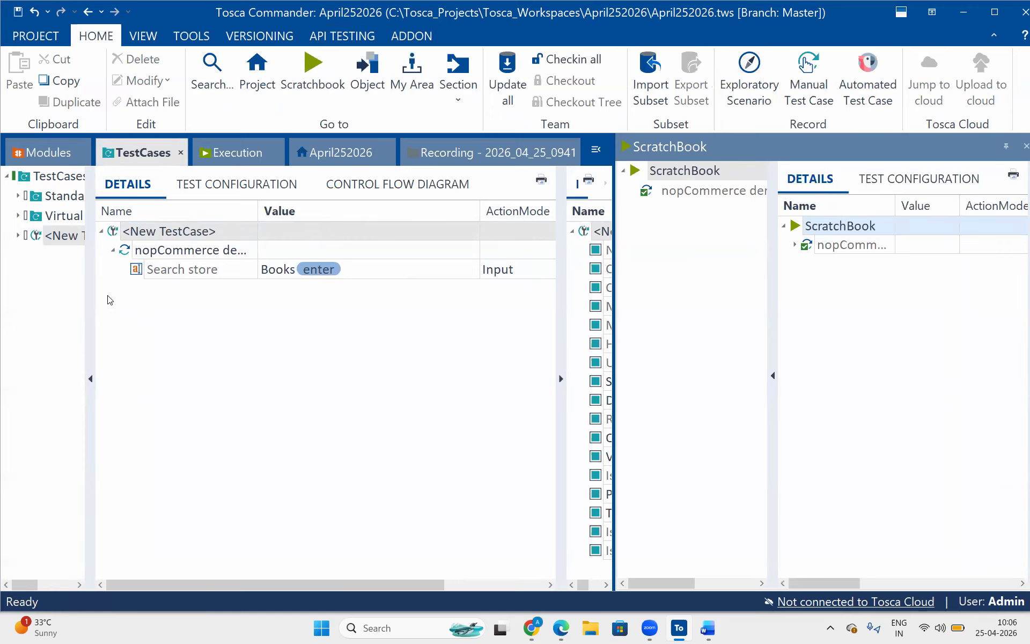
- Adjust the width of the TestCases tree and collapse the properties pane to make room for the test case details
drag(89, 305, 241, 332)
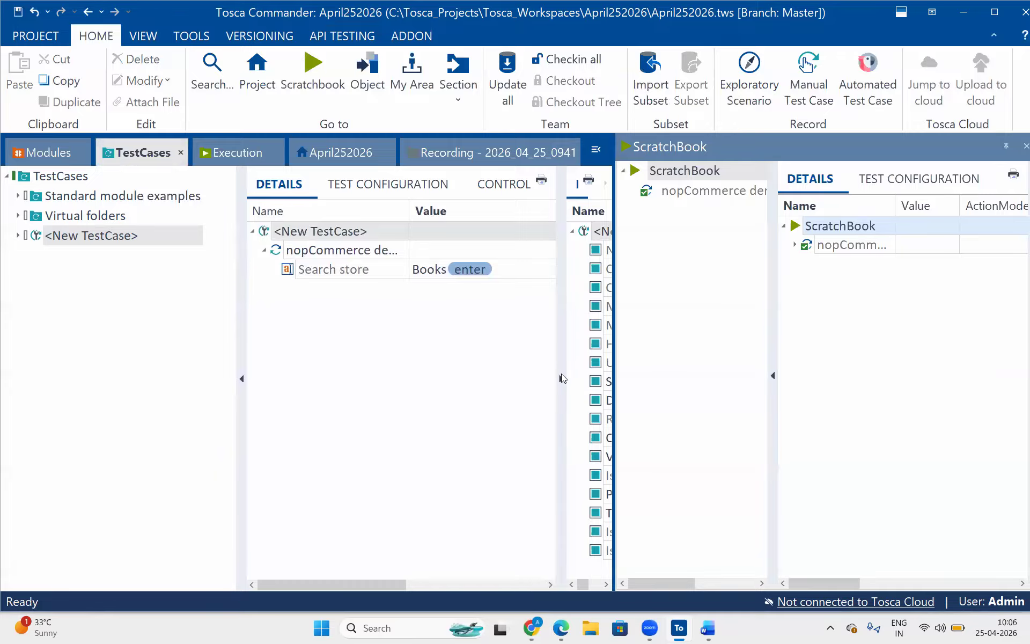
click(561, 375)
drag(240, 343, 161, 316)
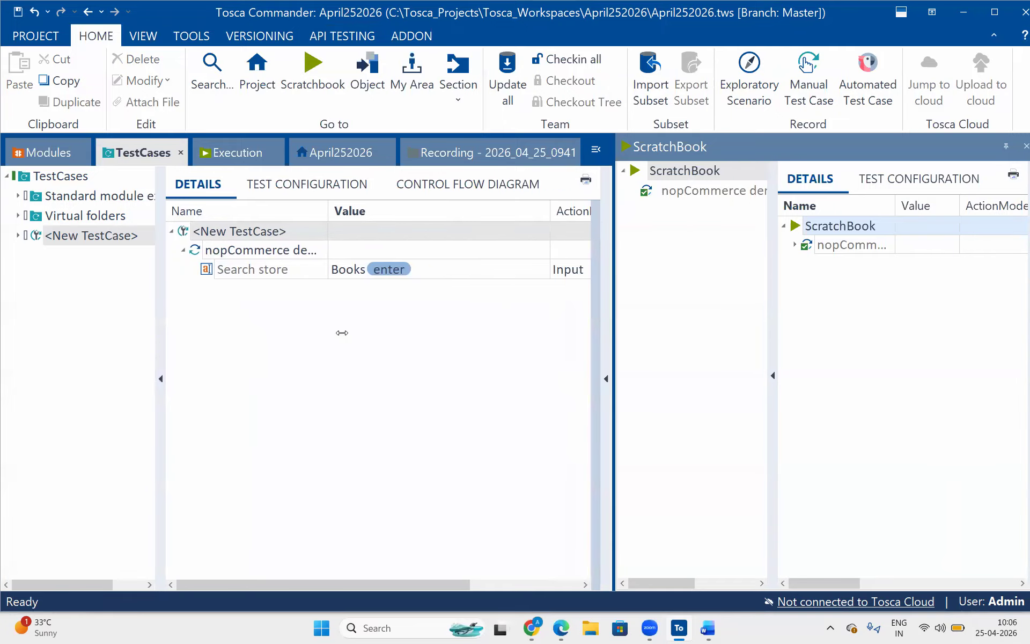
- Start an XScan of the nopCommerce search page in Chrome from the Modules root and move the XScan window aside
click(304, 275)
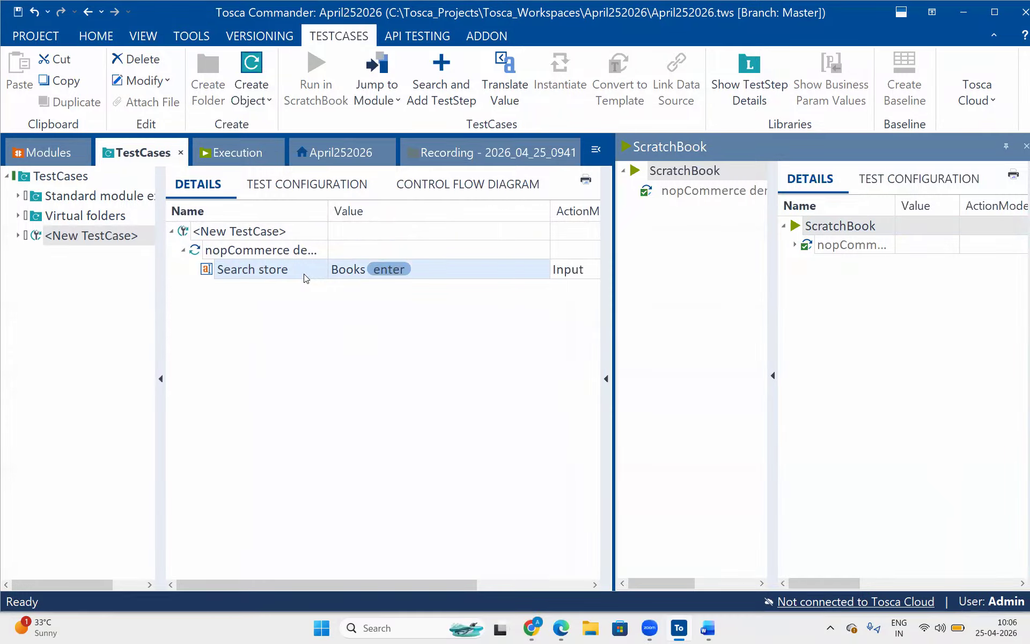
click(44, 153)
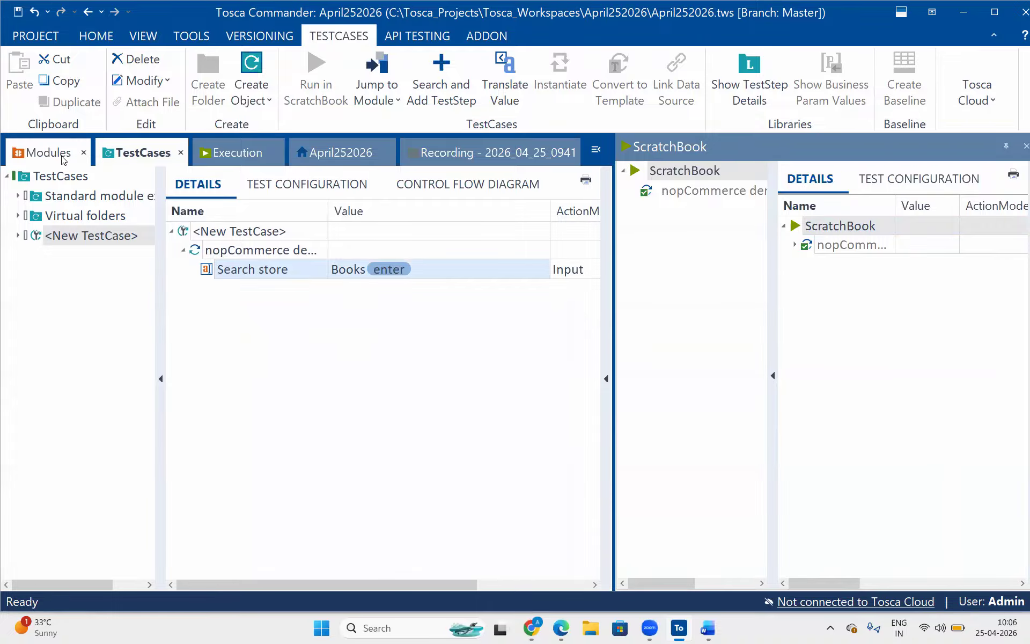
right_click(74, 180)
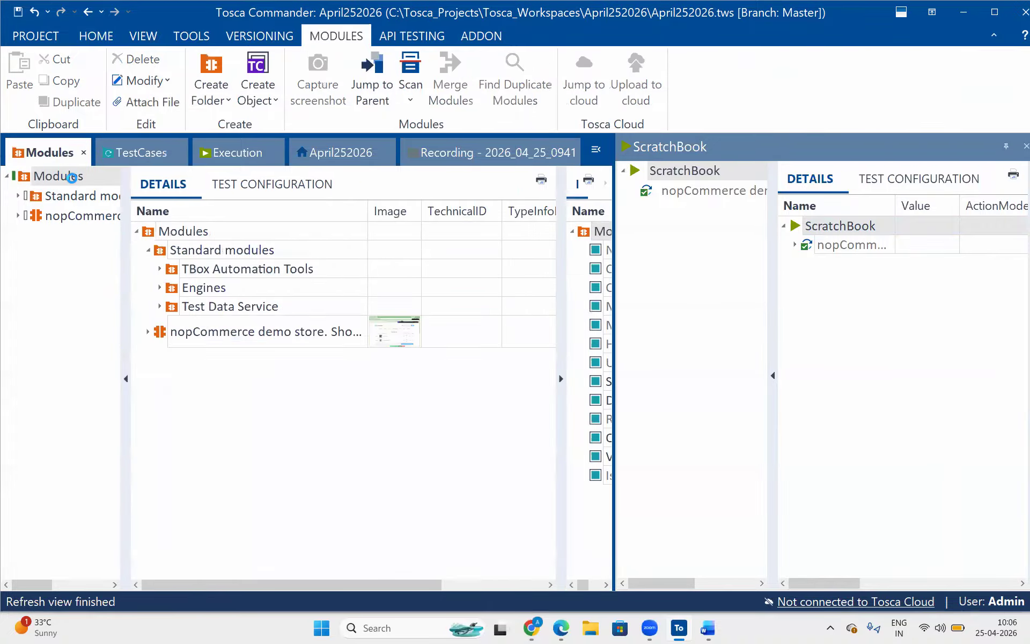
mouse_move(221, 254)
click(463, 263)
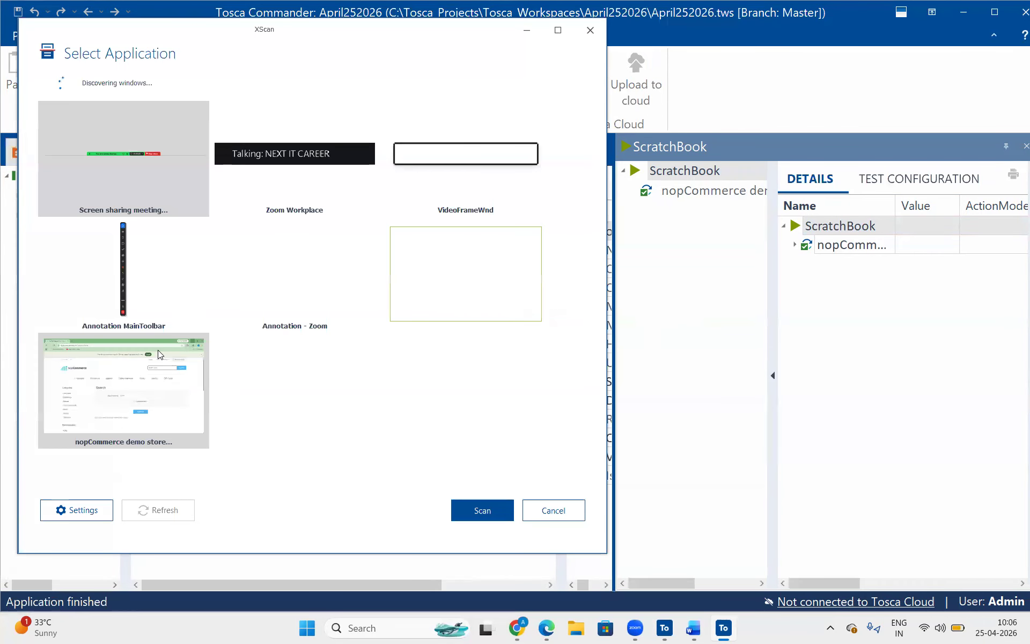
double_click(158, 351)
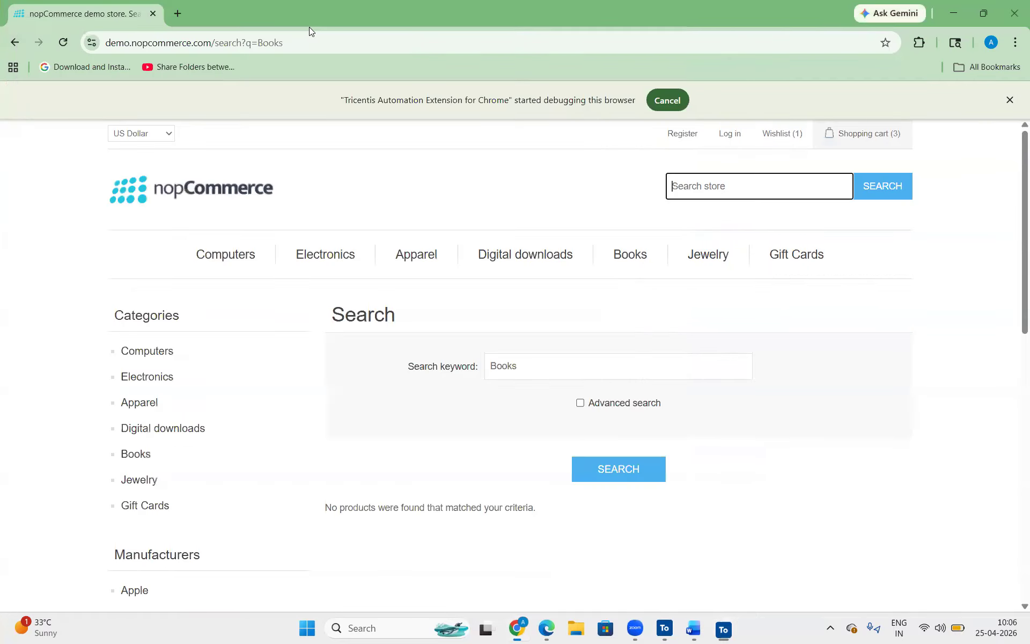
drag(246, 36, 717, 102)
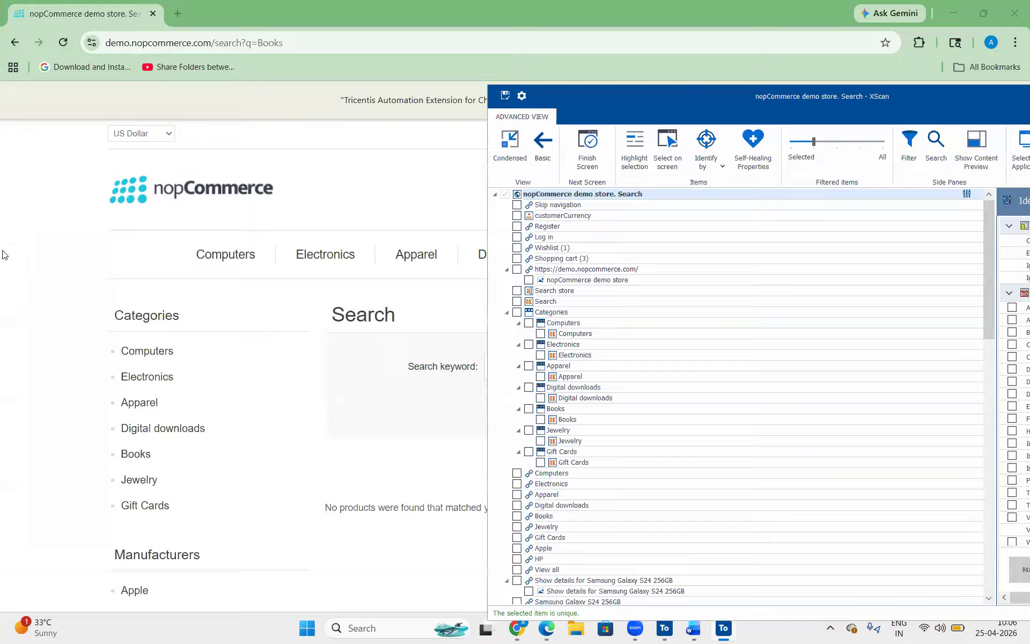
- Compare the list of scanned controls with the links, tags and footer on the nopCommerce search page
click(661, 150)
scroll(314, 301, down, 1)
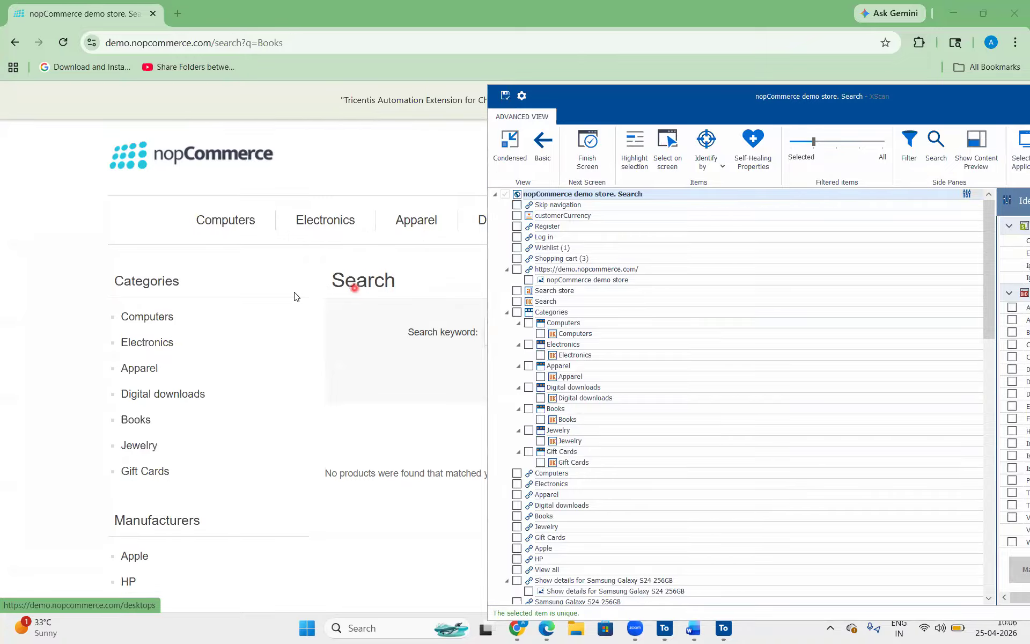
scroll(294, 294, down, 8)
scroll(704, 374, down, 20)
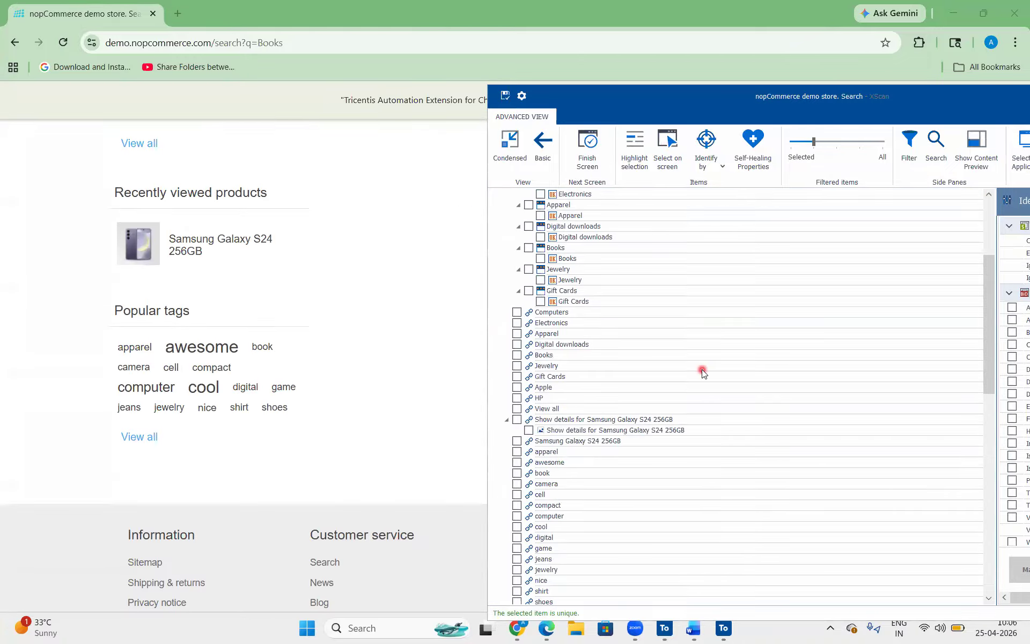
scroll(703, 373, down, 6)
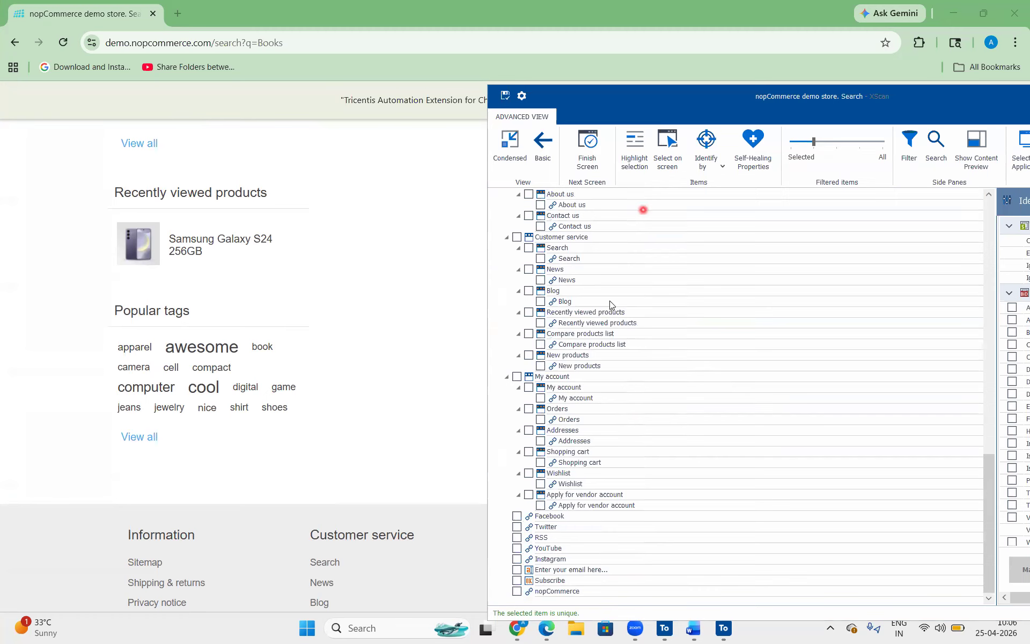
scroll(283, 348, up, 4)
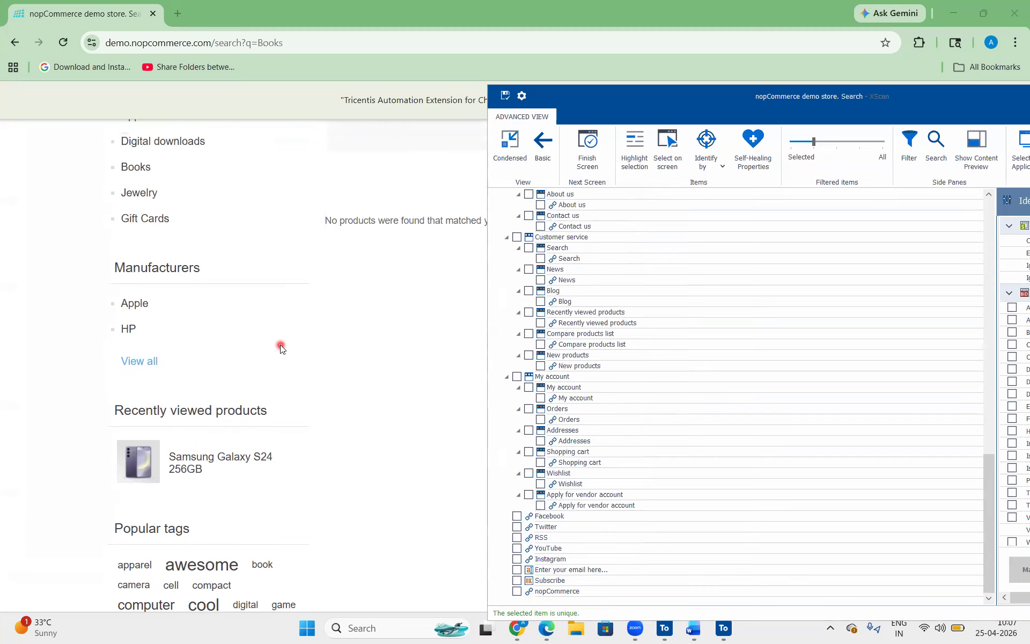
scroll(282, 349, down, 4)
scroll(283, 349, up, 2)
scroll(281, 348, up, 4)
drag(637, 102, 691, 76)
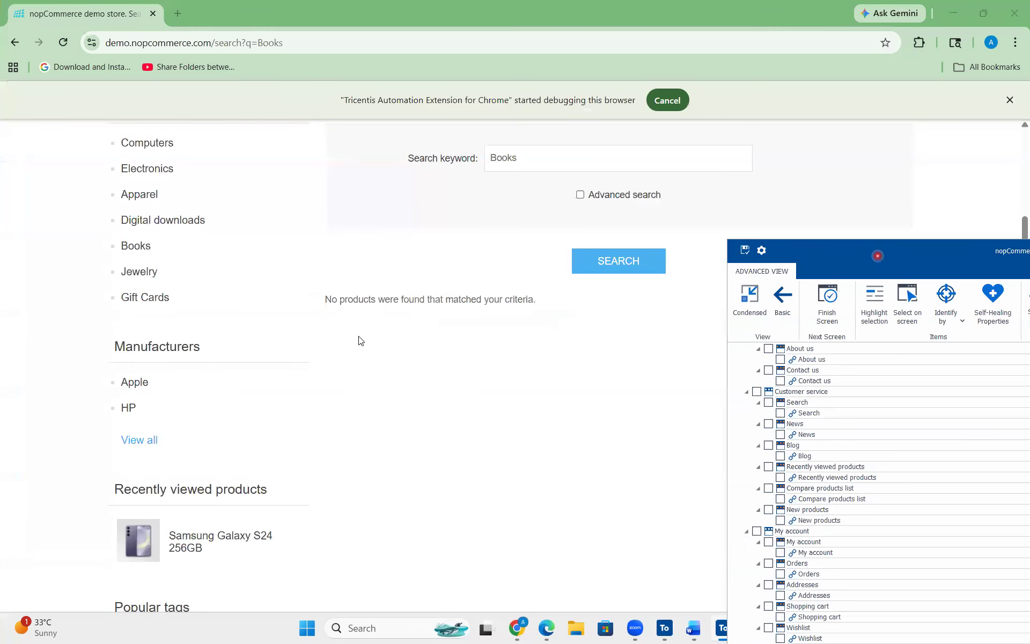
scroll(237, 274, down, 8)
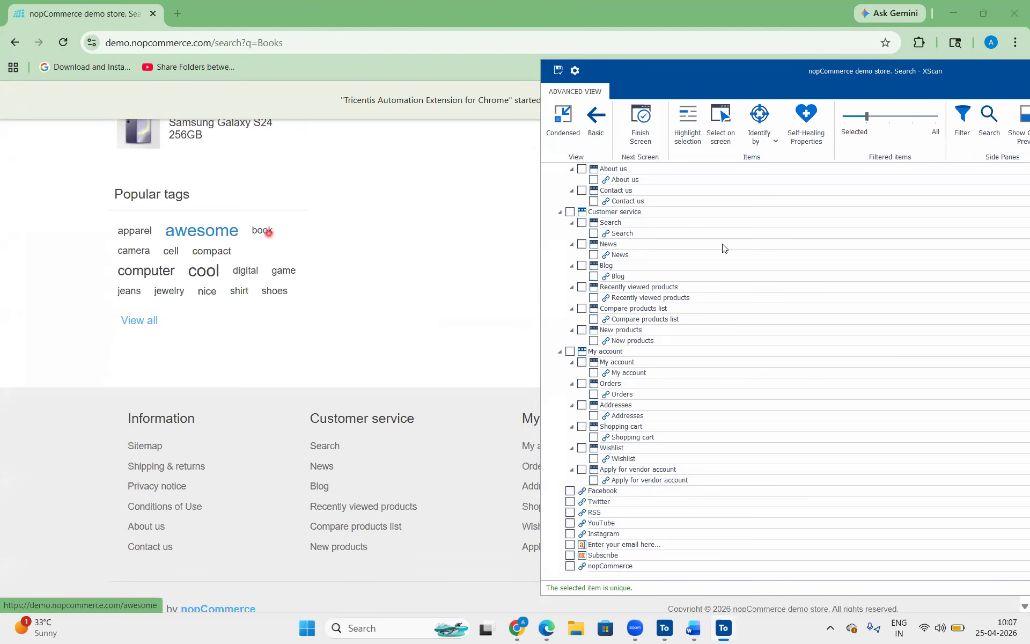
- Select the awesome link under Popular tags directly on the web page as a module control
click(719, 124)
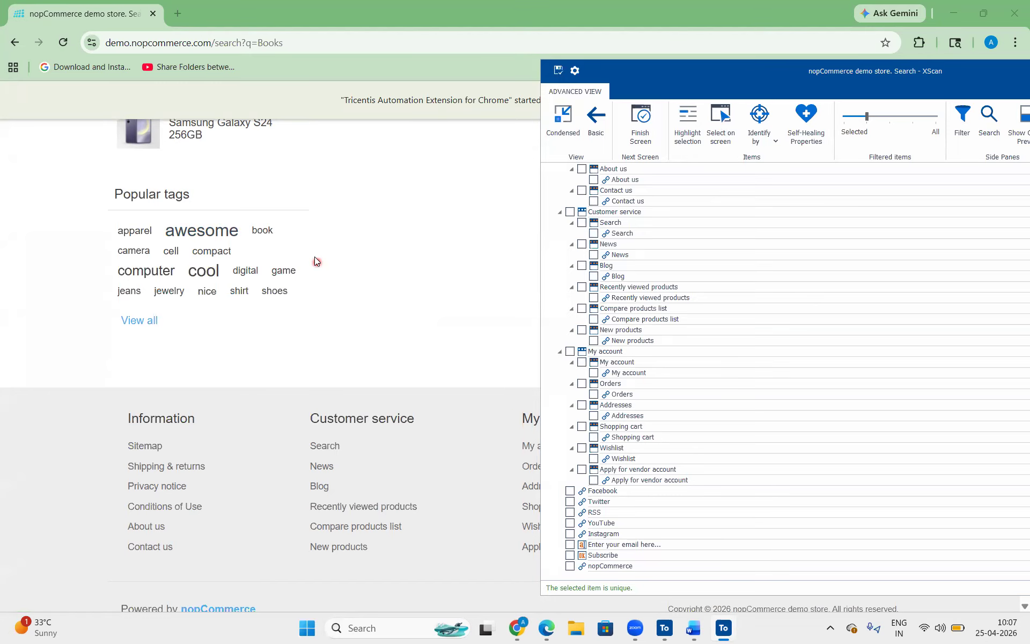
click(717, 134)
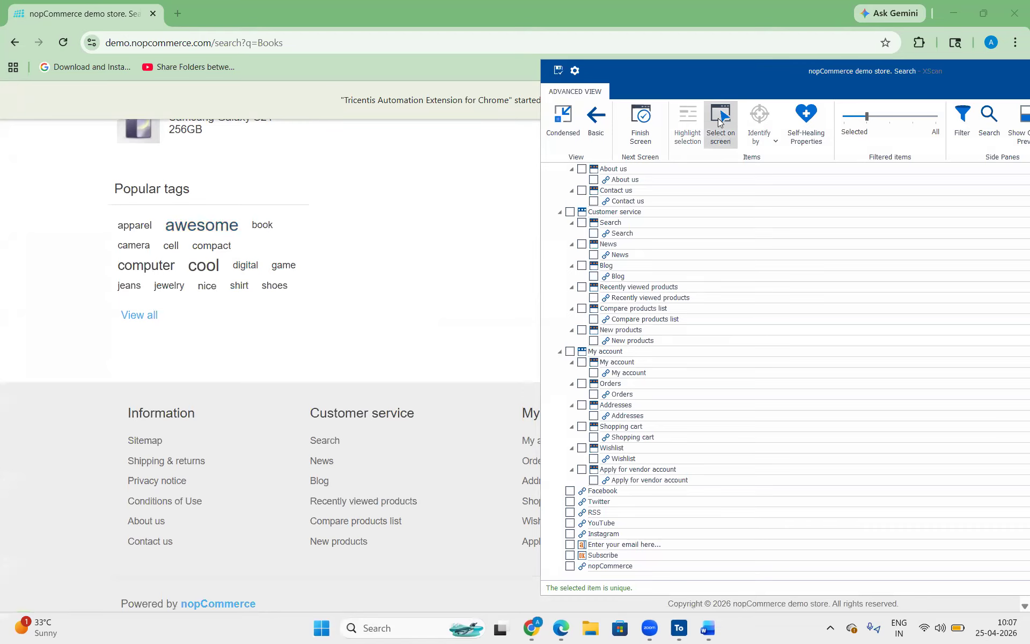
click(194, 236)
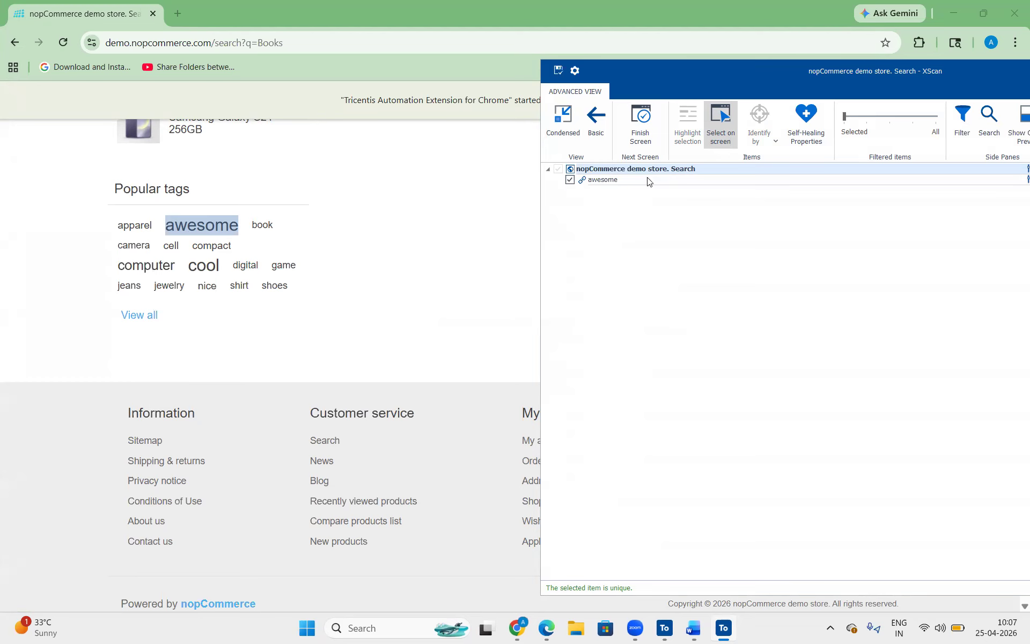
click(750, 246)
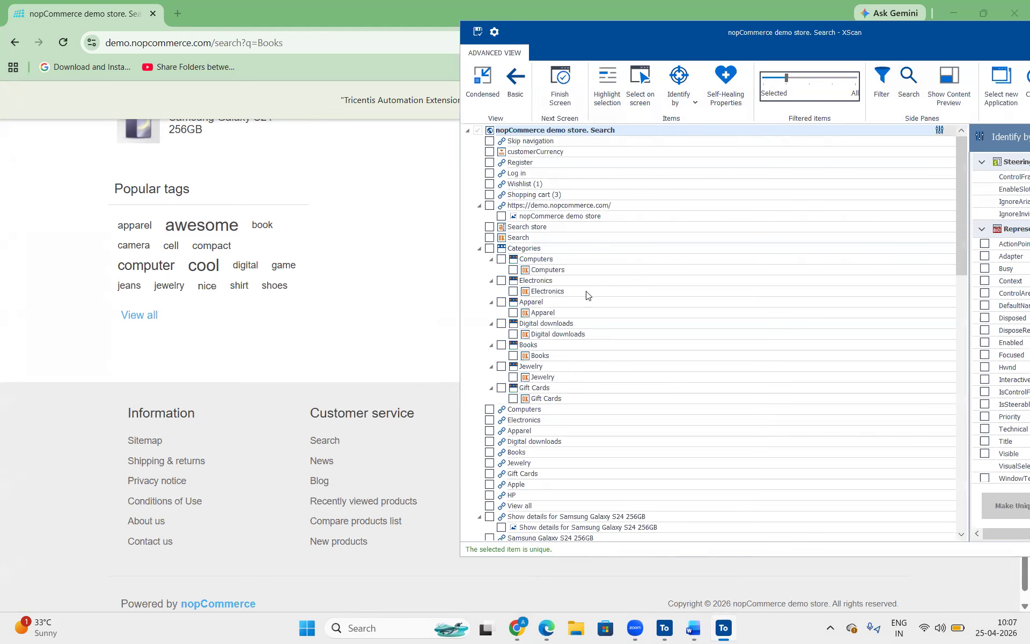
- Find the ticked awesome link in the scanned list, restrict the list to selected items and check the page footer
scroll(589, 295, down, 15)
scroll(628, 161, up, 18)
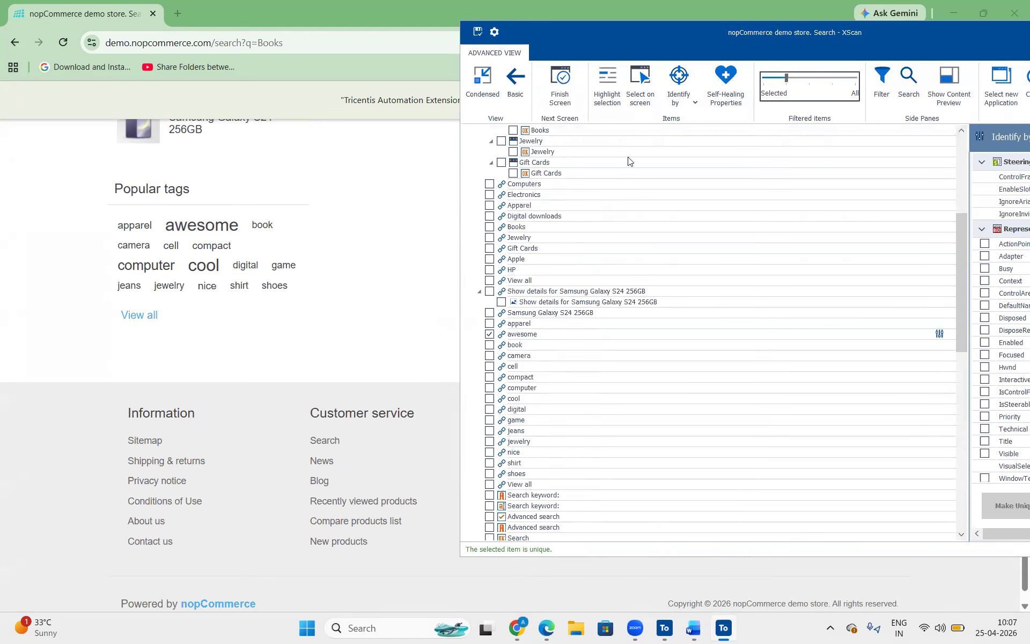
click(765, 79)
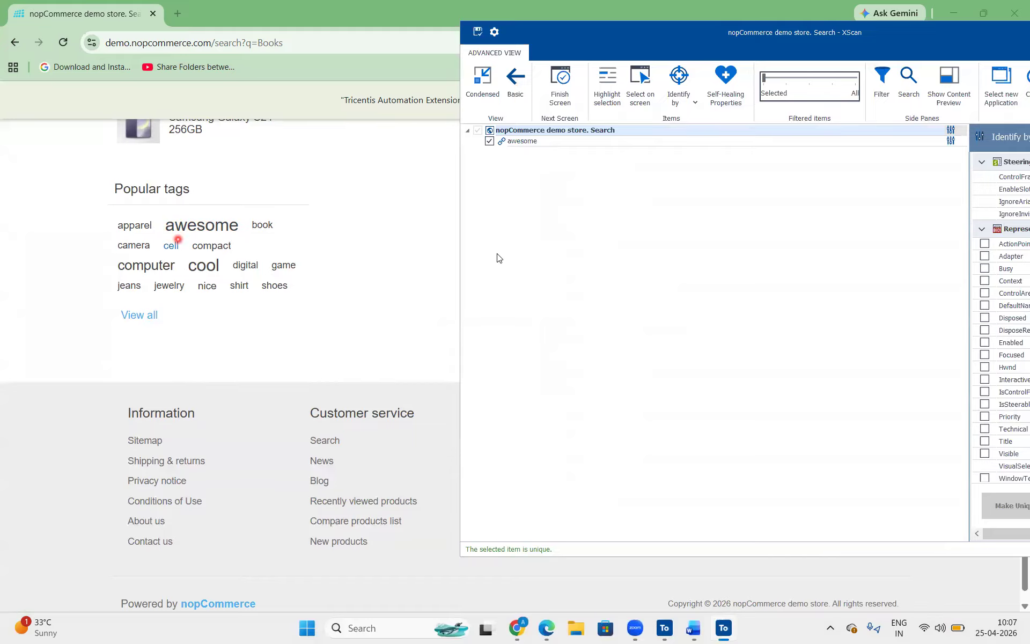
scroll(337, 290, down, 1)
scroll(337, 291, up, 10)
scroll(96, 196, down, 10)
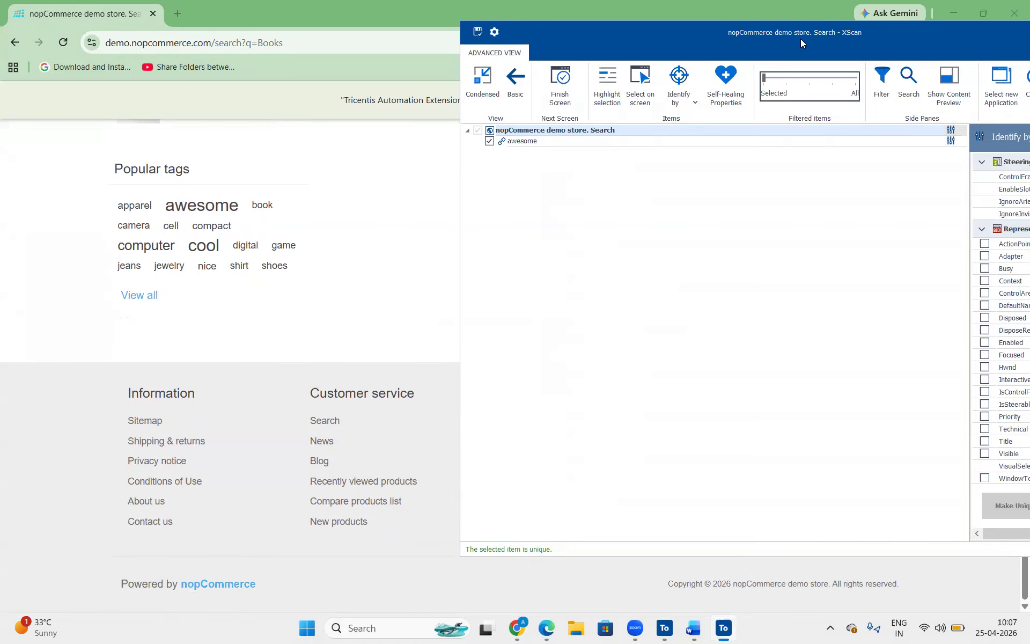
drag(797, 43, 474, 45)
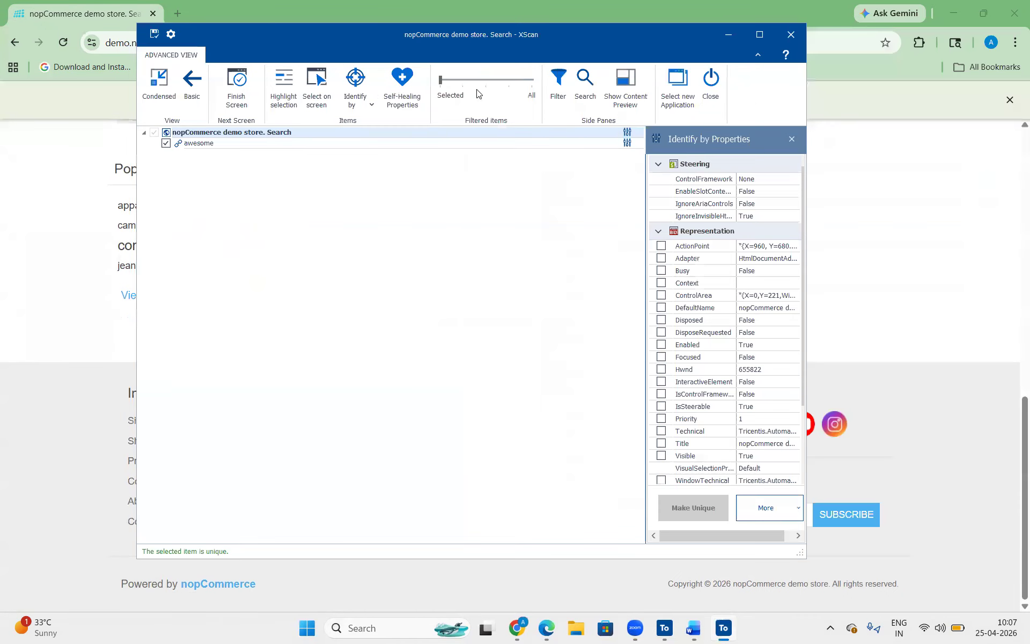
- Widen the scanned list beyond selected items and review the Control Type filter choices, leaving the filter cleared
click(465, 81)
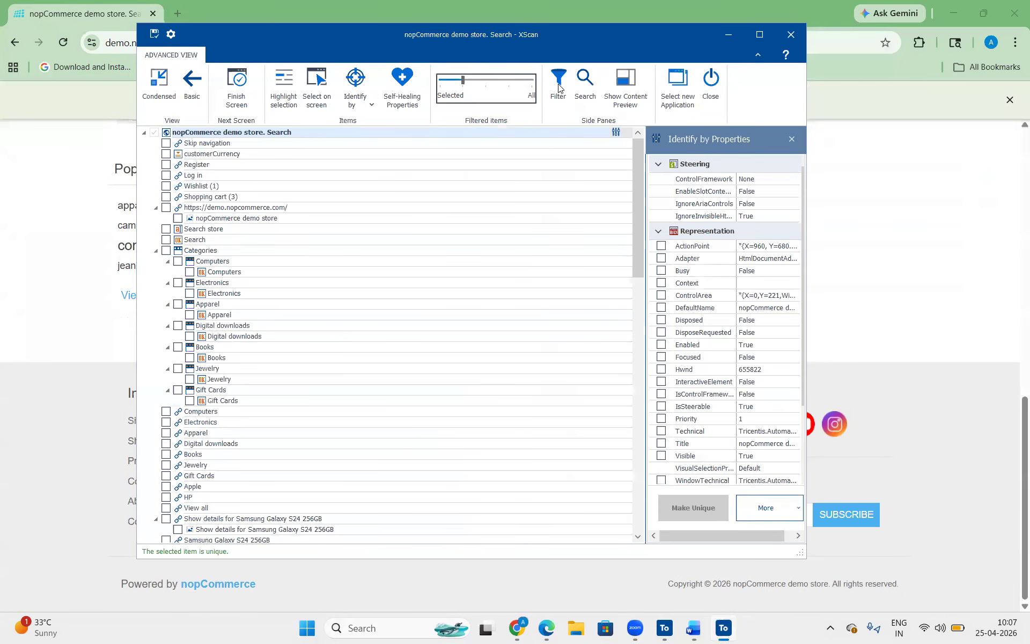
click(558, 86)
click(262, 164)
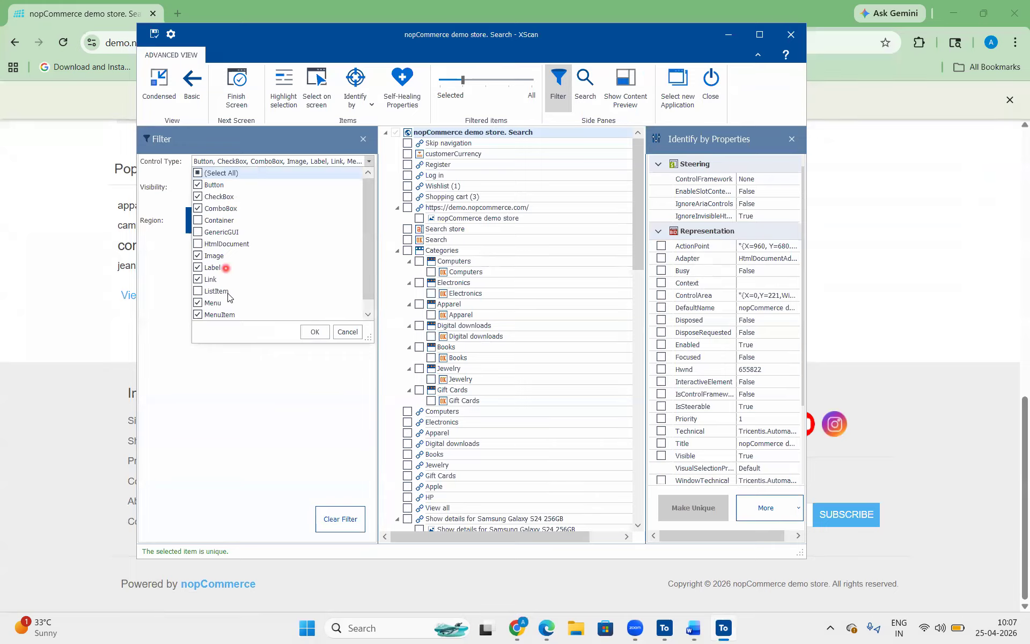
click(317, 337)
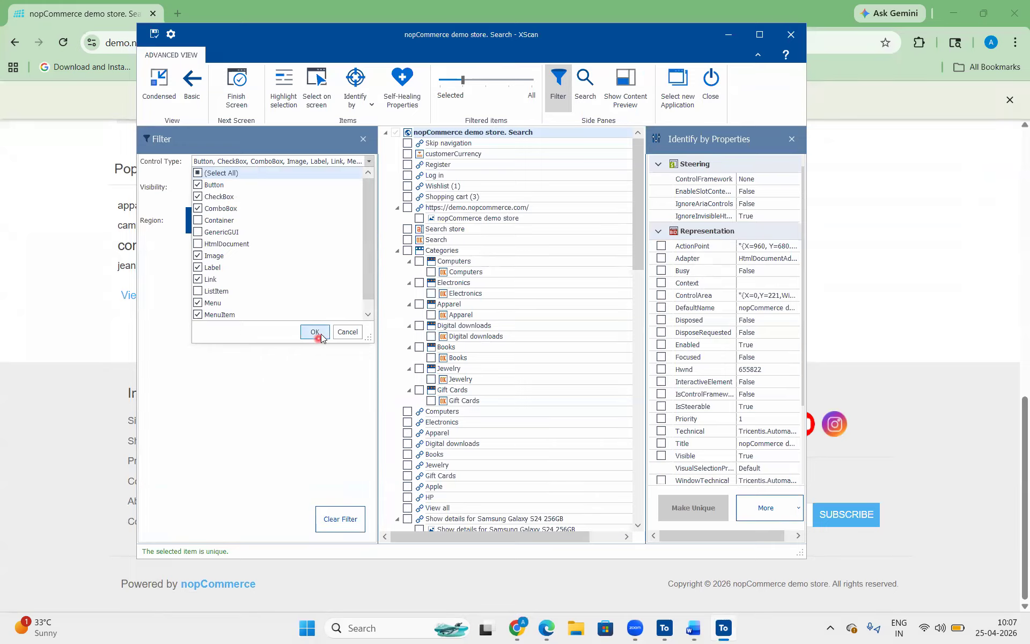
click(348, 518)
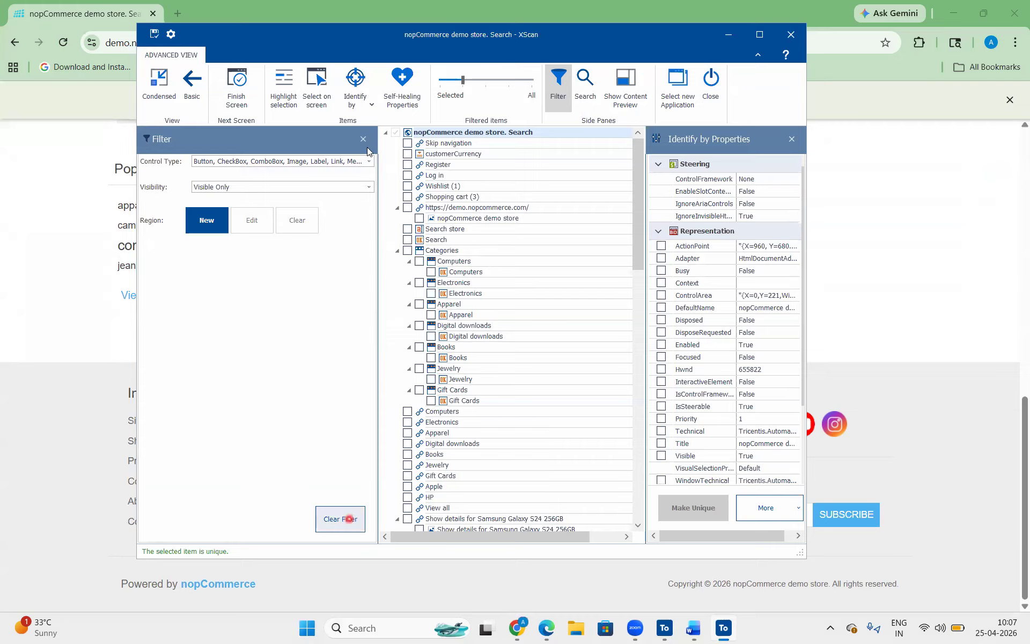
click(363, 139)
- Search the scanned controls for "all rights reserved" and look through the list down to the footer links
click(601, 88)
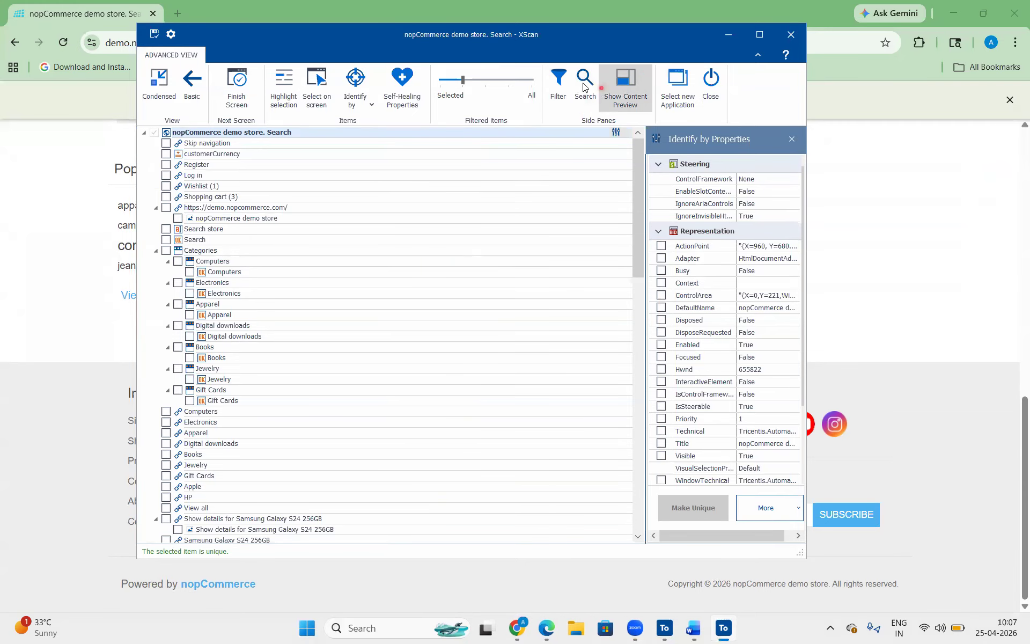
click(585, 87)
click(263, 177)
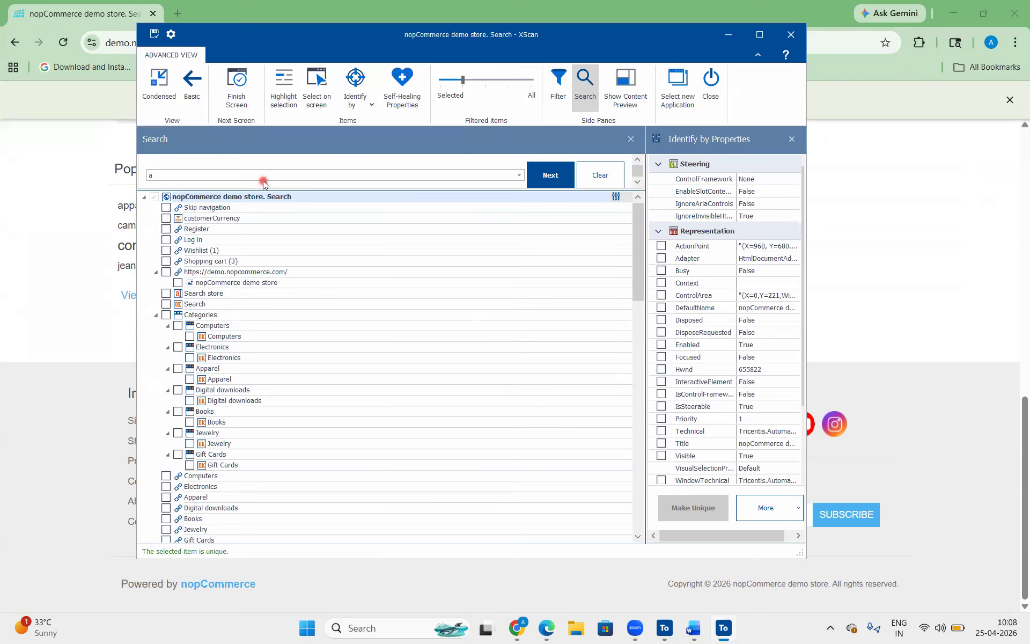
text(all rights)
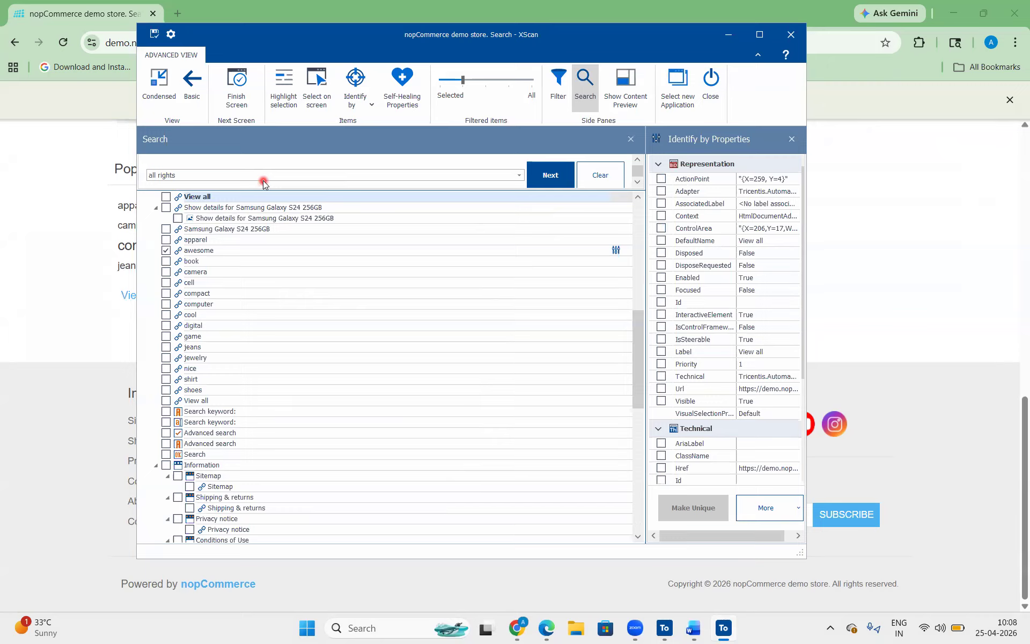
text( reserved)
click(553, 184)
scroll(407, 396, down, 10)
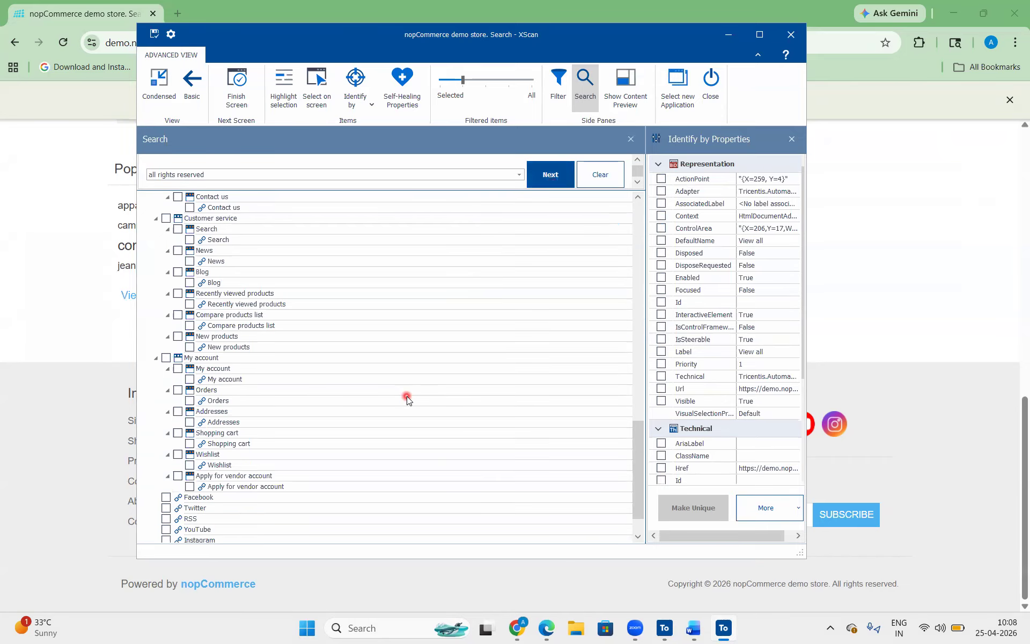
scroll(407, 396, up, 15)
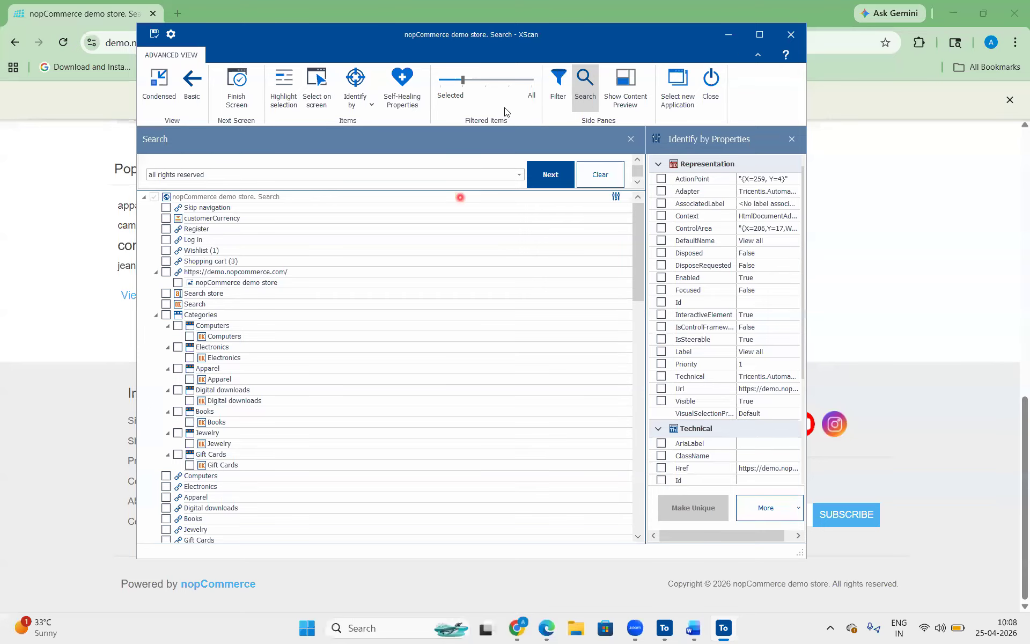
- Extend the scanned list to all items, repeat the "all rights reserved" search and highlight the matching copyright element
click(534, 81)
click(296, 174)
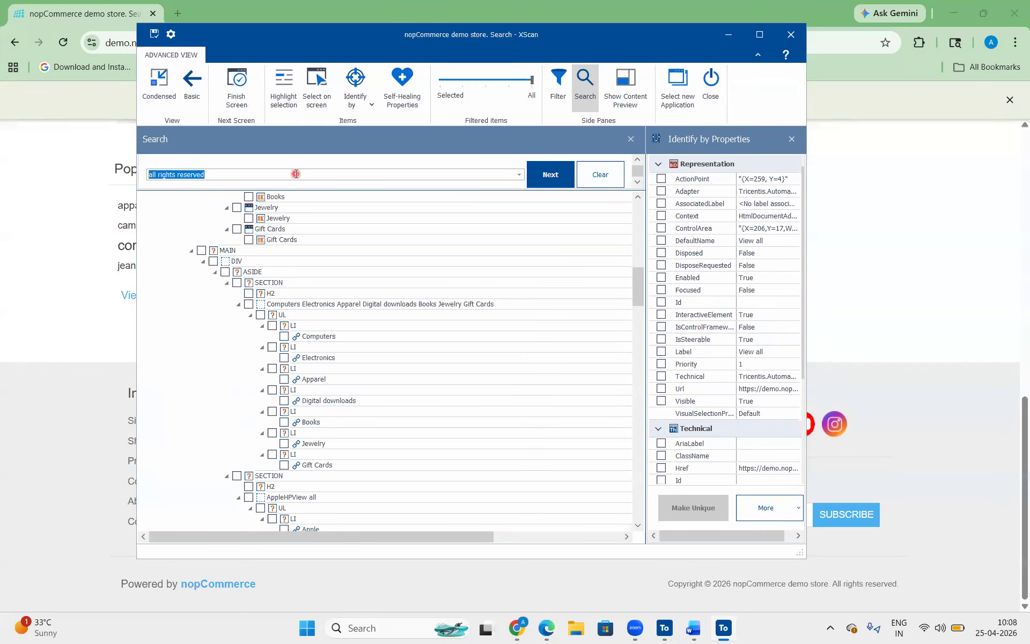
key(Return)
click(297, 499)
click(313, 500)
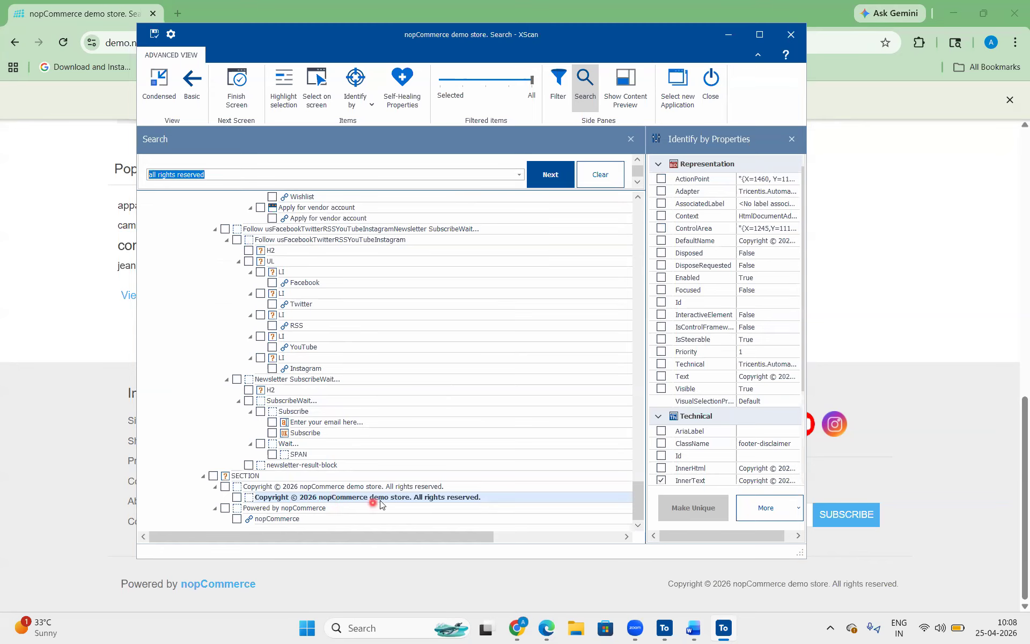
- Compare the copyright element's name with the footer text on the nopCommerce page, and close the search pane in XScan
click(481, 496)
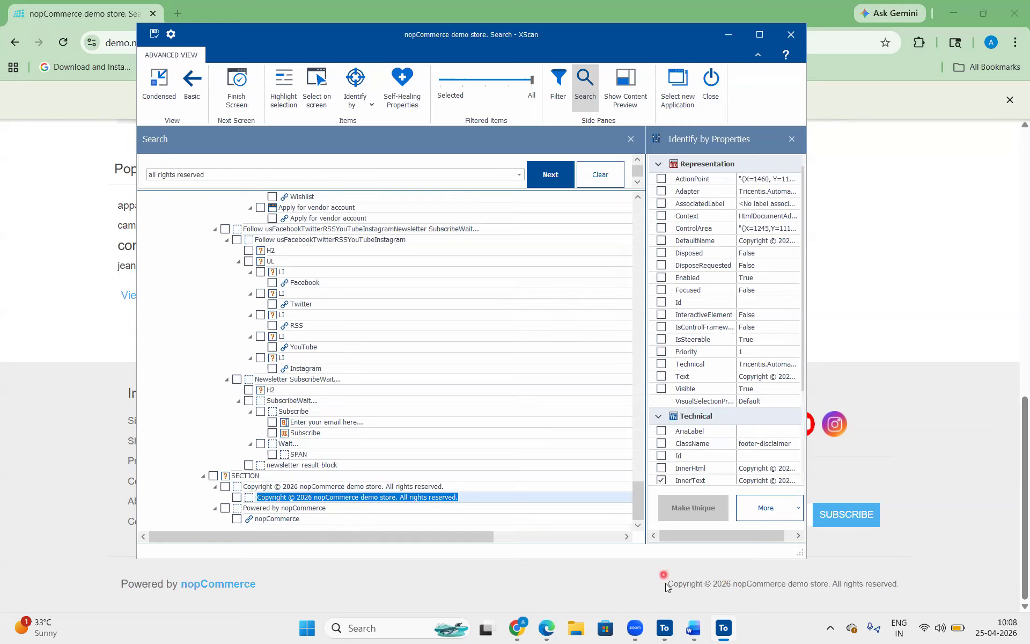
double_click(698, 584)
drag(887, 590, 904, 584)
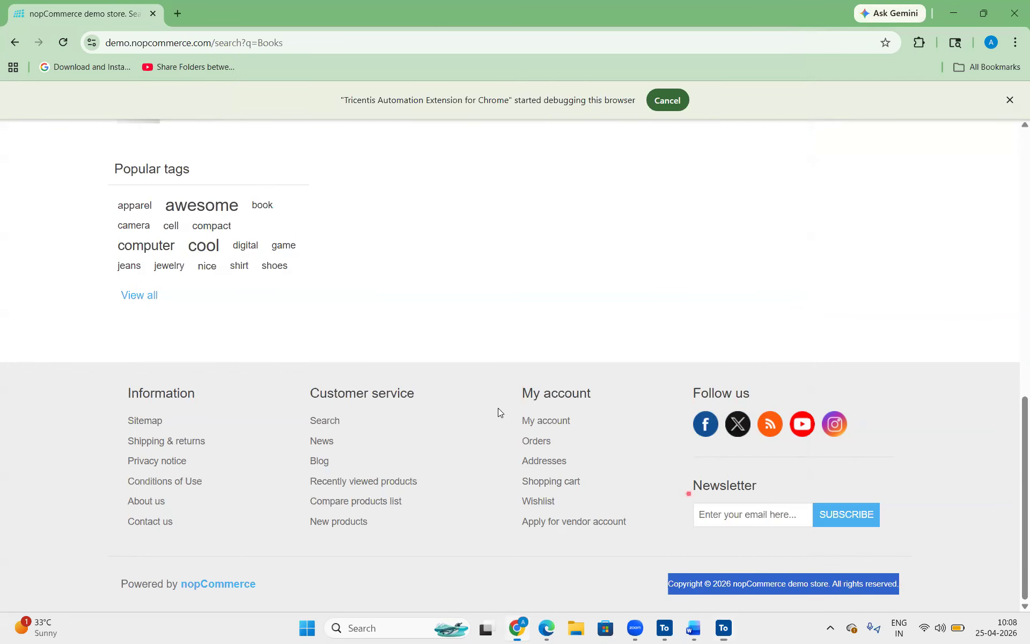
key(alt+Tab)
click(409, 497)
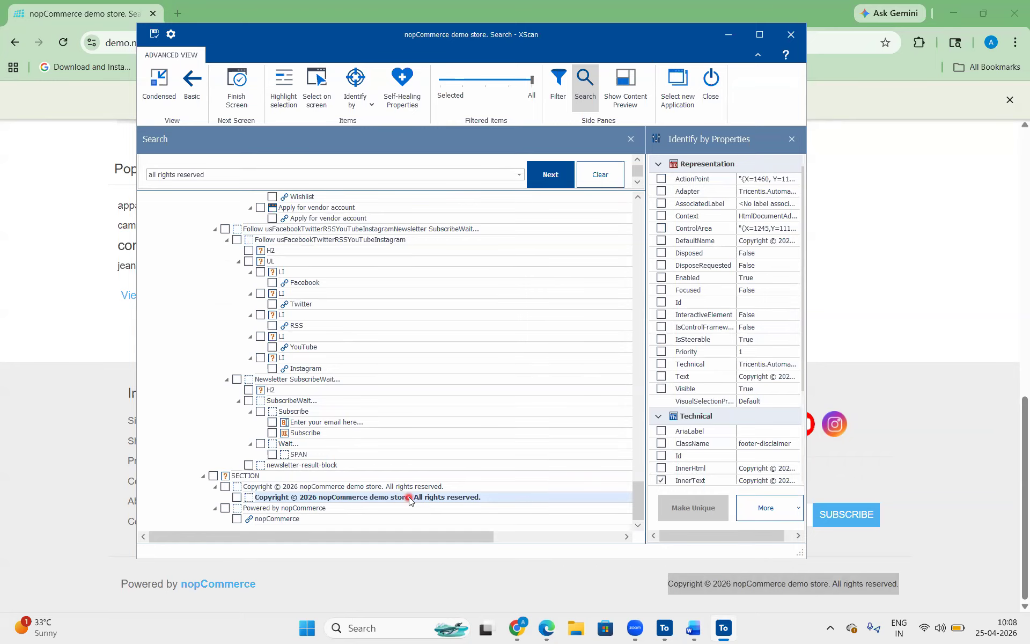
click(629, 140)
click(373, 324)
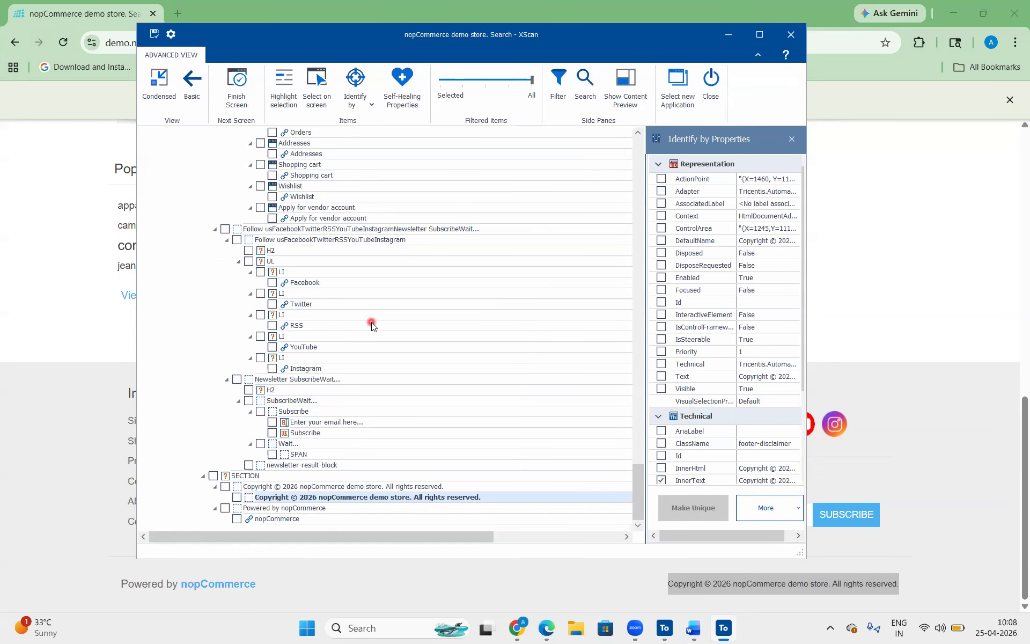
- Look back up through the full scanned tree to the awesome link and reduce the filter to one level above Selected
scroll(373, 324, up, 5)
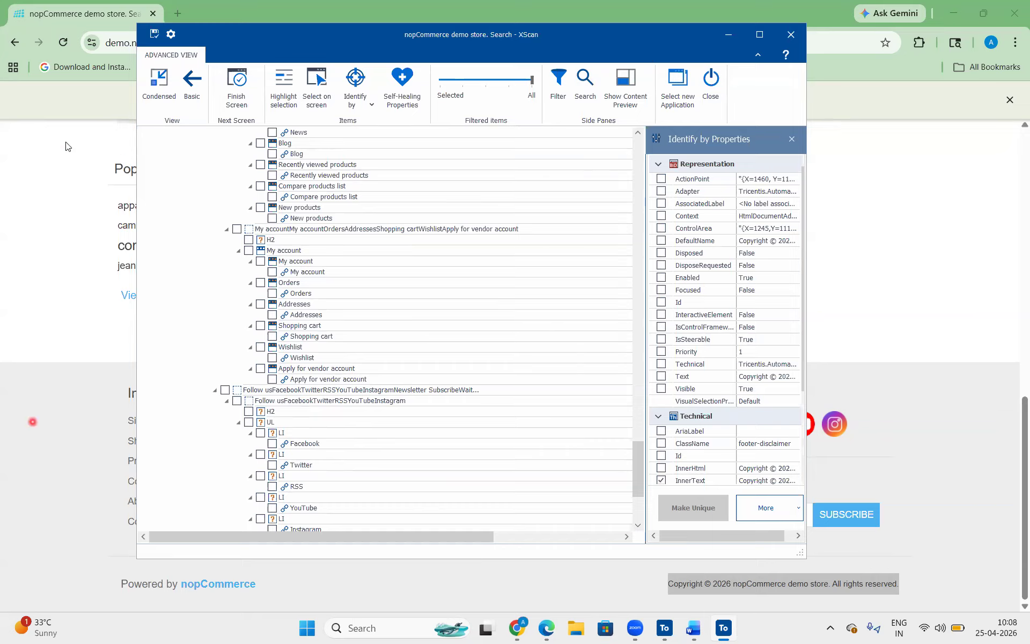
click(680, 87)
scroll(363, 400, up, 10)
scroll(363, 400, up, 20)
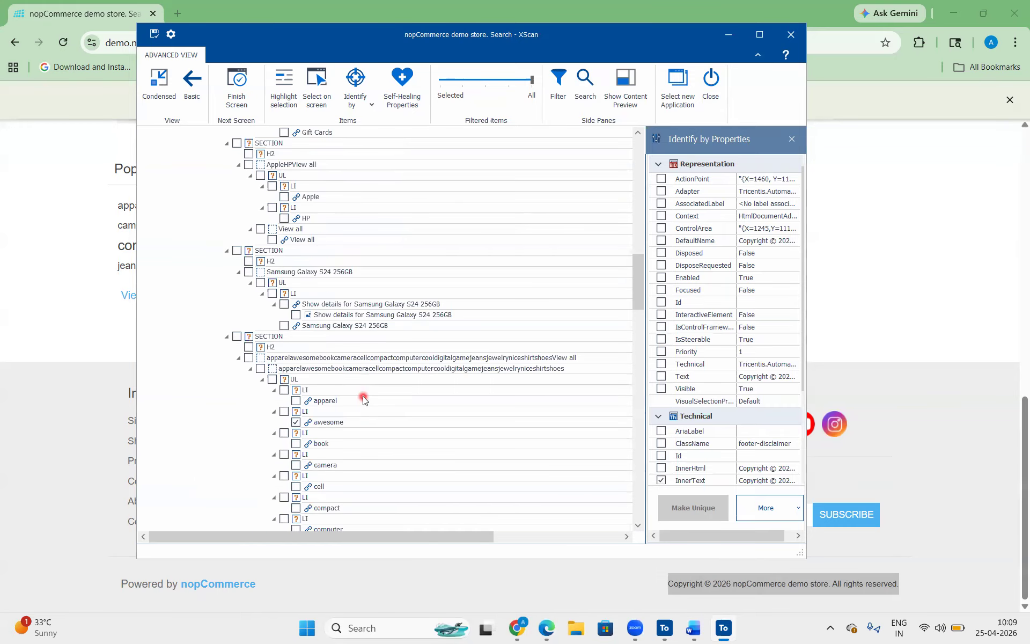
scroll(363, 400, right, 5)
click(465, 80)
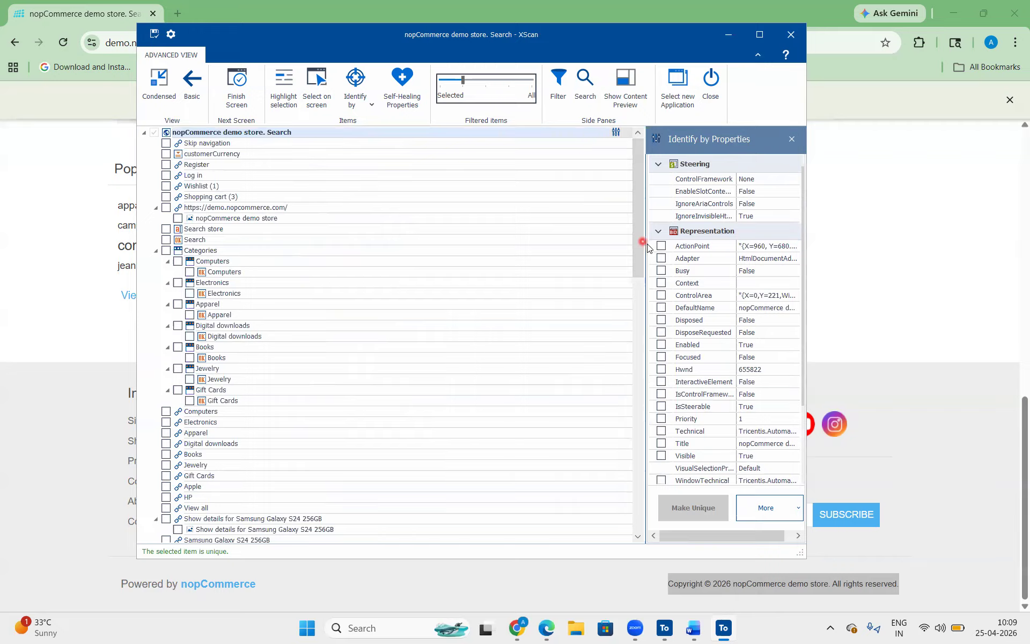
- Widen the Identify by Properties pane and look through the scanned page's steering and representation properties
drag(647, 243, 567, 221)
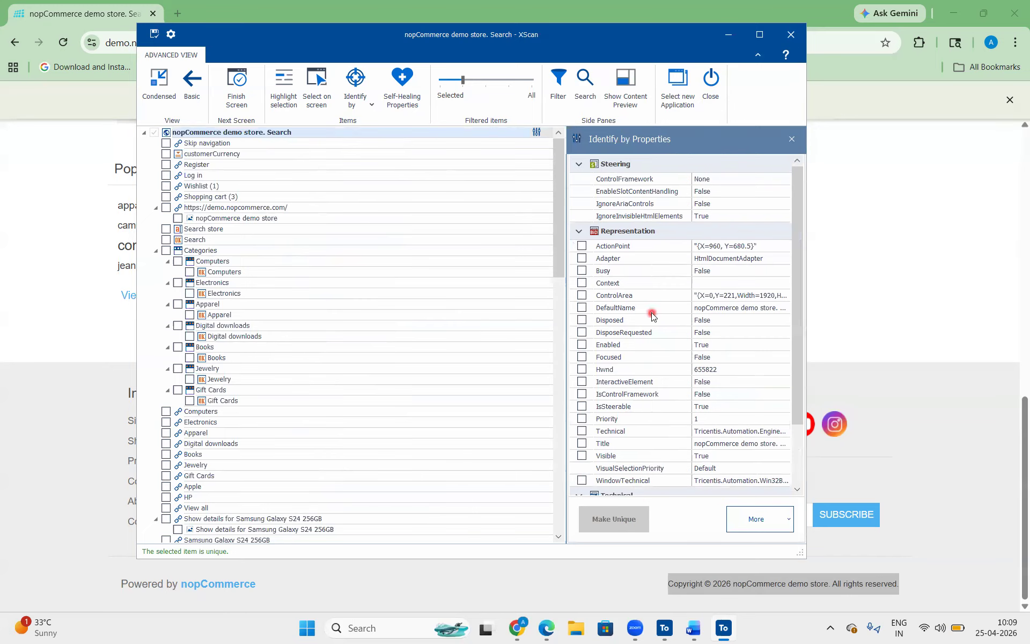
scroll(659, 268, down, 1)
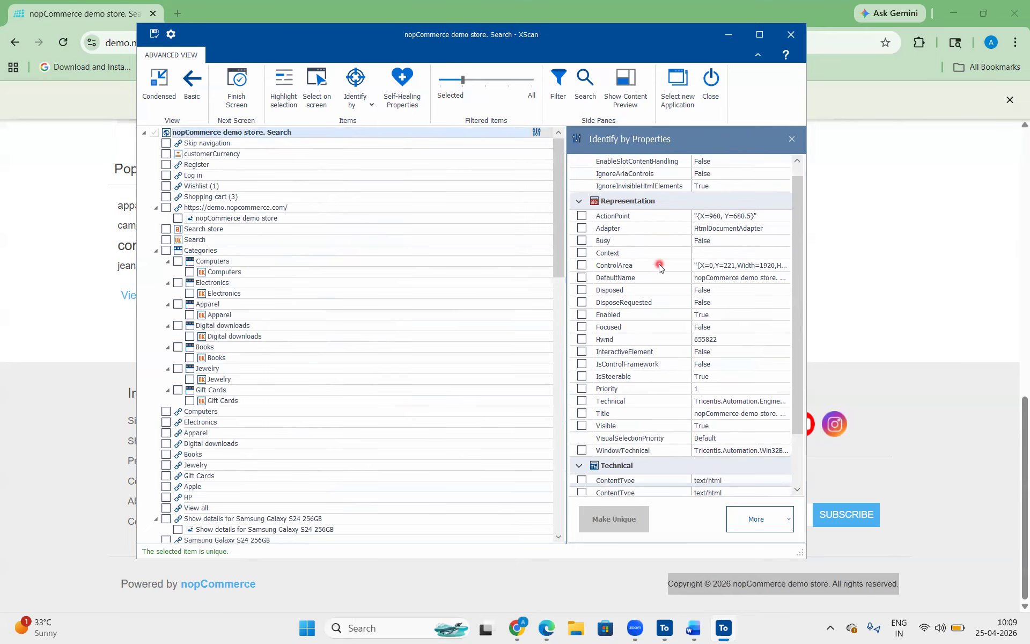
scroll(659, 265, down, 1)
scroll(660, 266, up, 2)
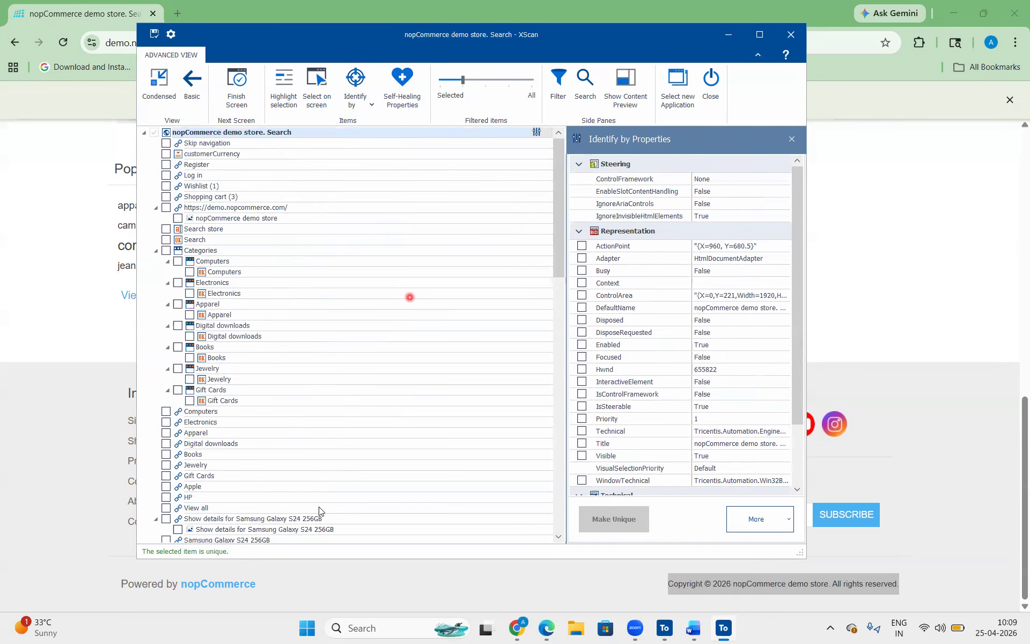
- Limit the list to selected items and examine the awesome link's technical properties, including InnerText and Tag
click(441, 81)
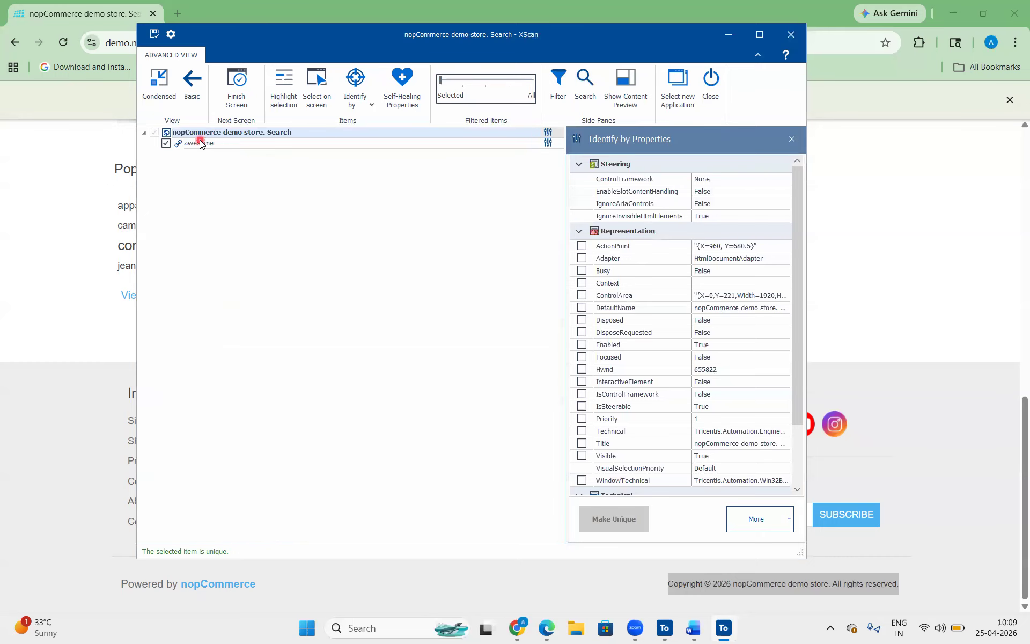
double_click(200, 142)
click(636, 394)
scroll(636, 396, down, 2)
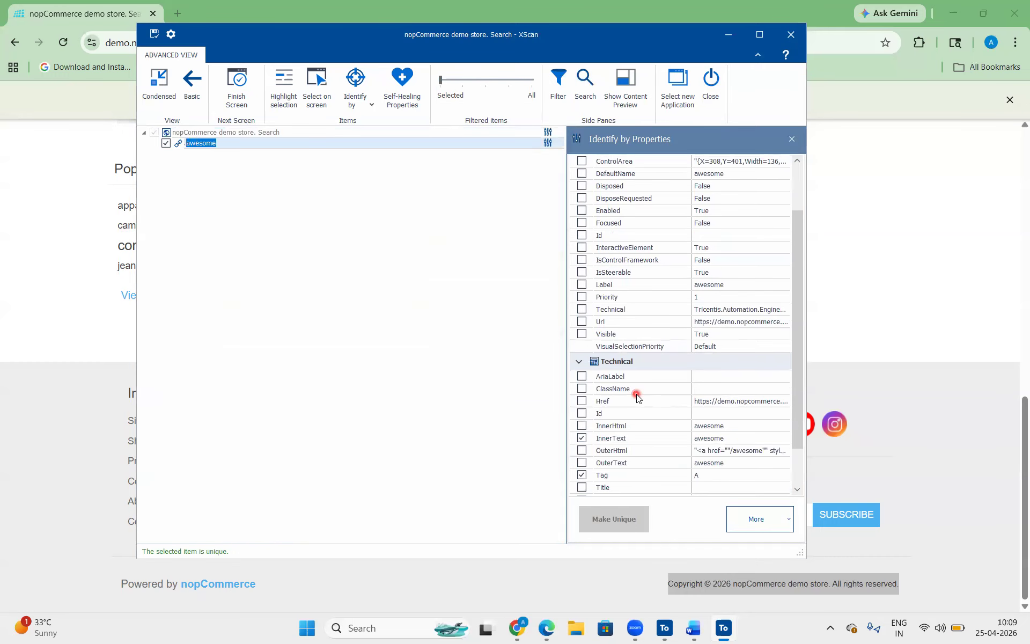
scroll(610, 410, down, 1)
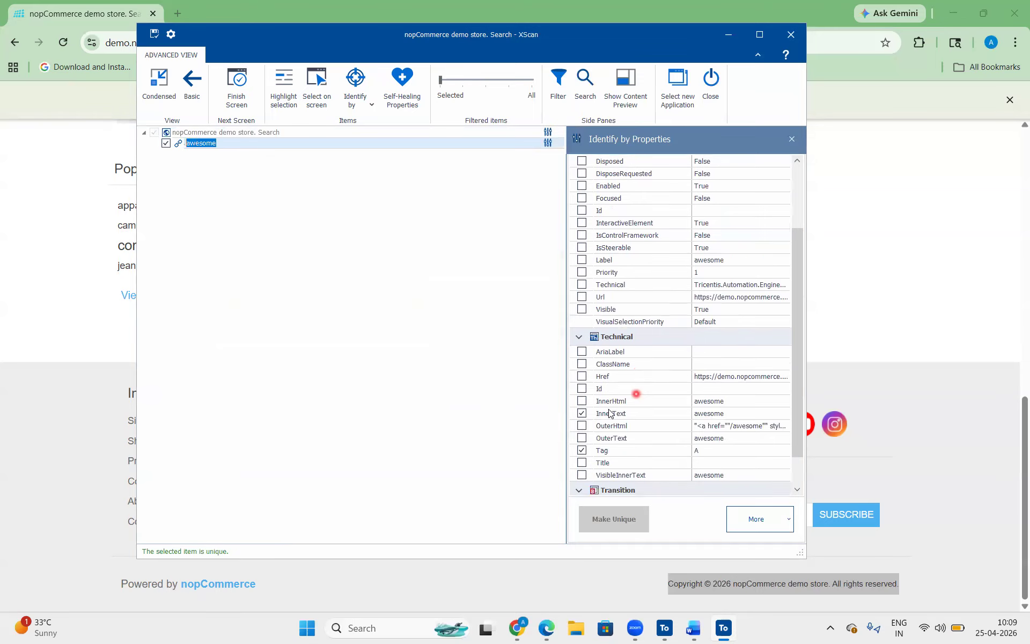
click(583, 453)
click(663, 429)
scroll(617, 472, down, 1)
scroll(614, 493, up, 1)
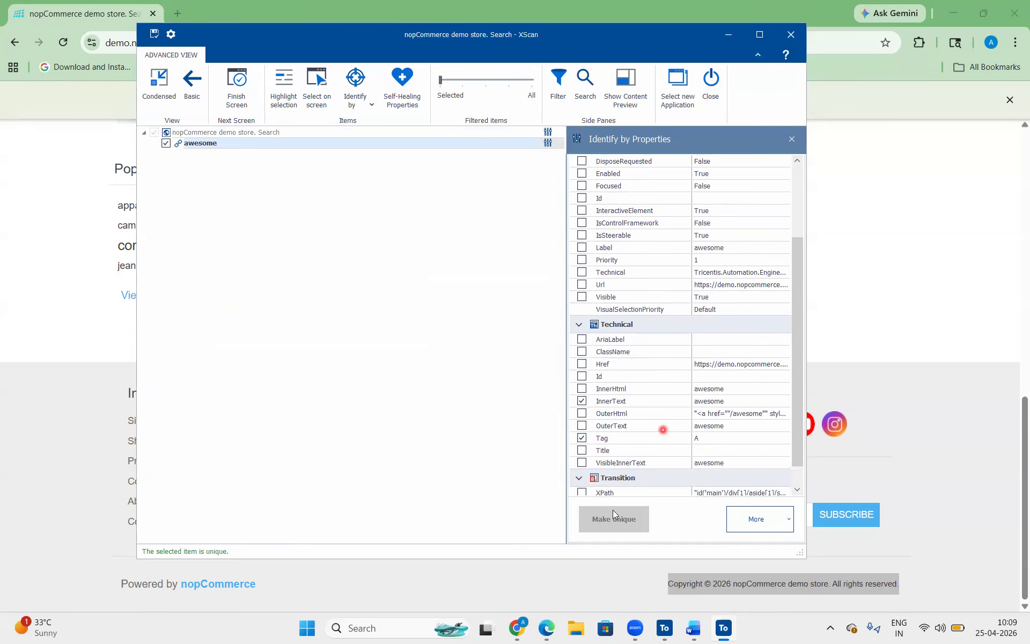
scroll(655, 472, down, 1)
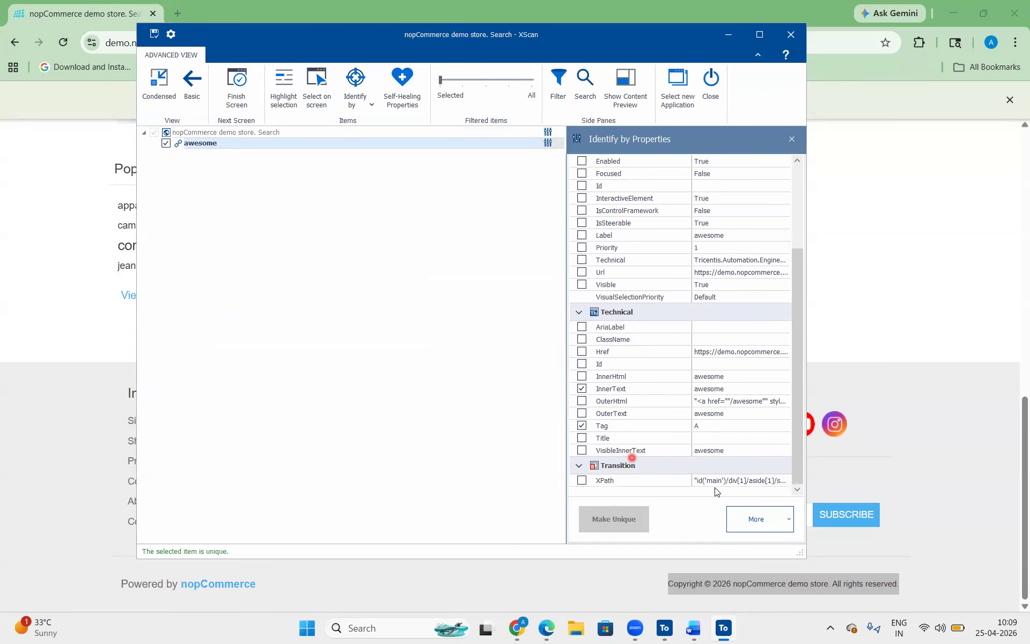
- Open the awesome link's full XPath value for inspection, highlight its text and close it without editing
click(716, 483)
key(ctrl+a)
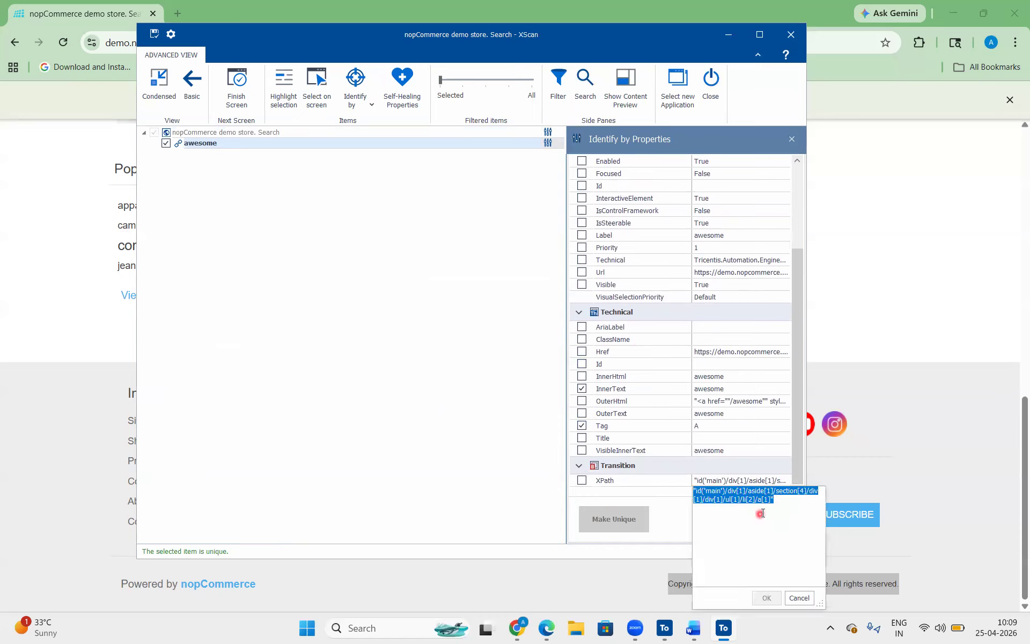
drag(762, 500, 700, 486)
click(355, 100)
click(389, 270)
click(408, 349)
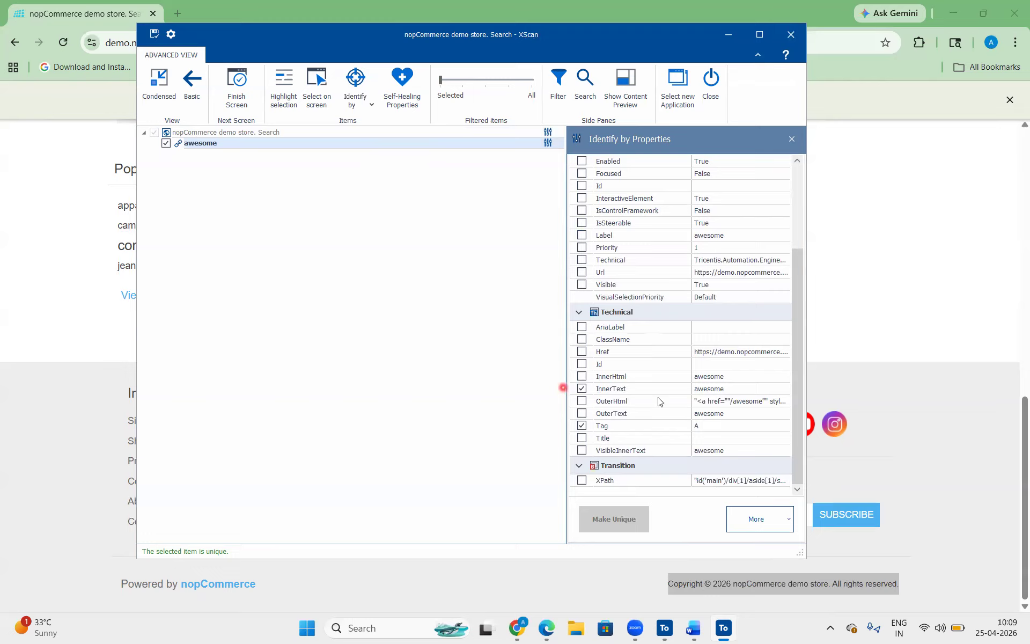
- Widen the properties pane with XScan maximized, restore the window and move it beside the page's Popular tags
scroll(659, 402, up, 1)
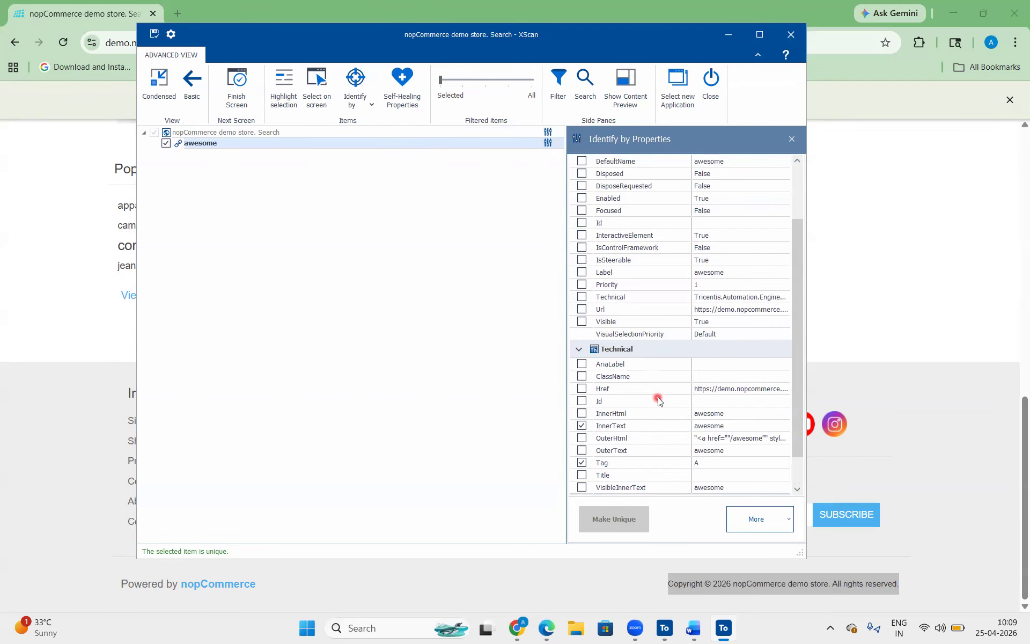
click(758, 41)
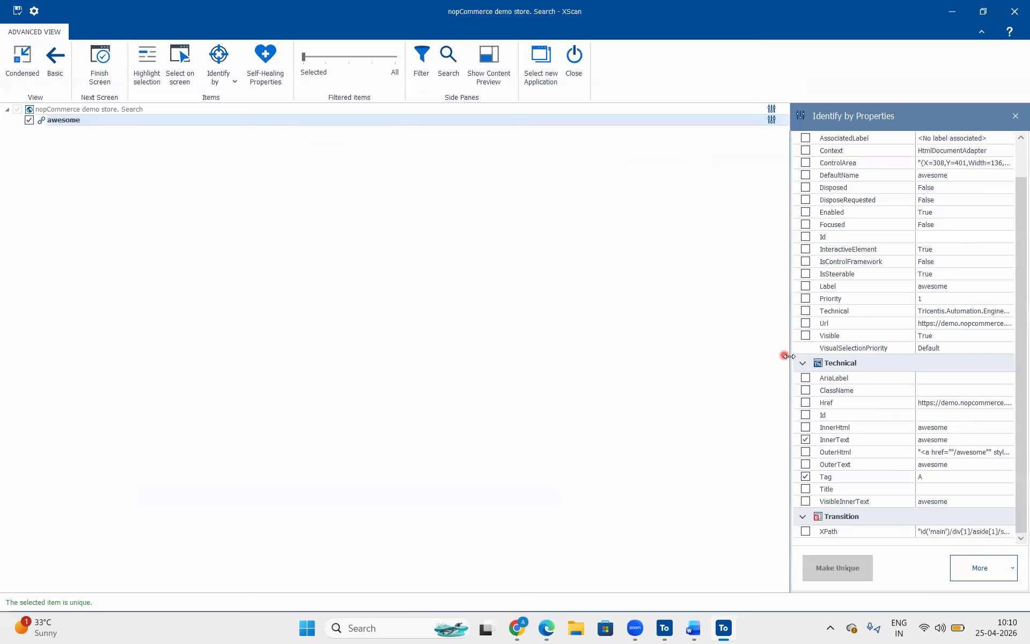
drag(788, 355, 749, 356)
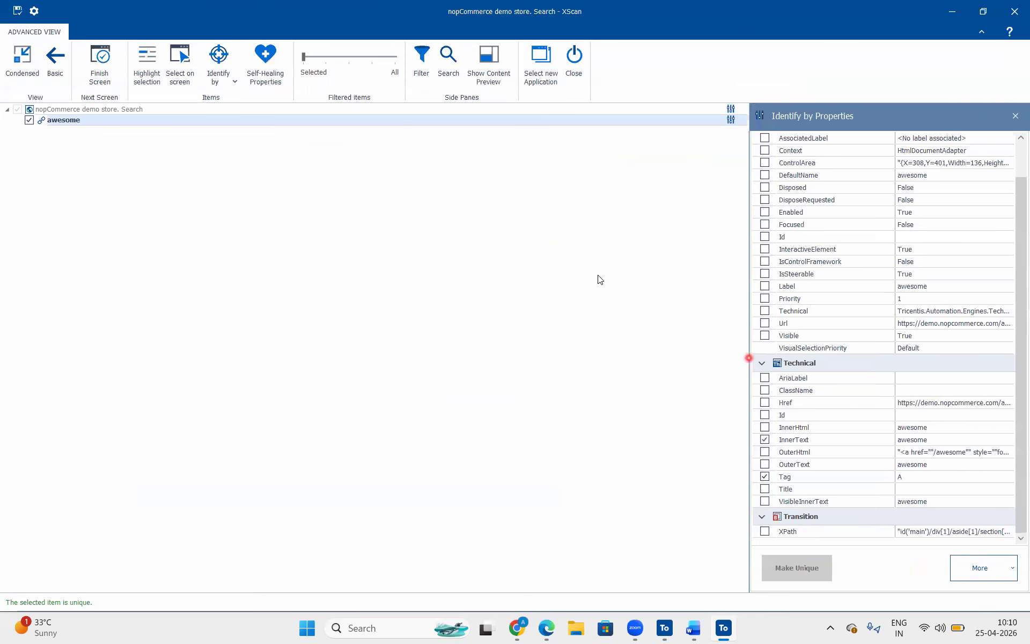
double_click(535, 28)
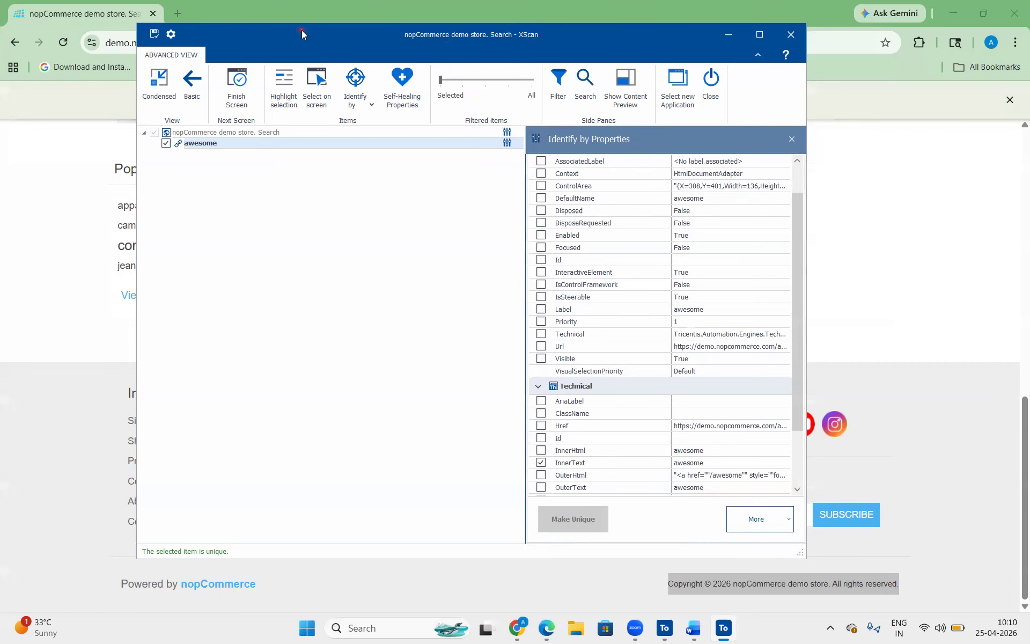
drag(301, 31, 542, 47)
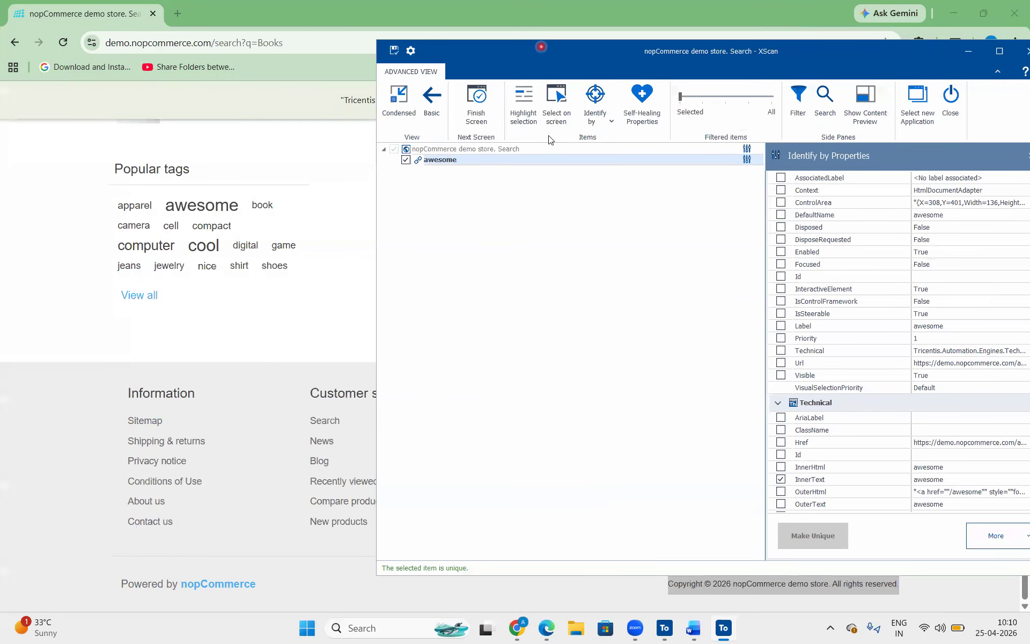
click(549, 138)
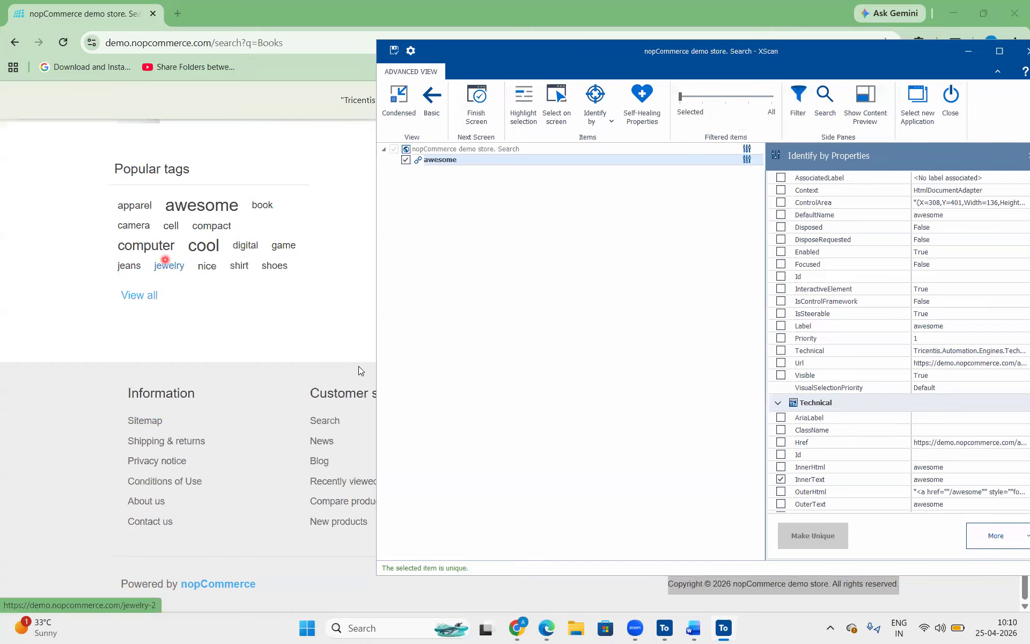
- Maximize XScan and raise the filter level by level to All to compare the listed controls around the awesome link
double_click(687, 51)
click(325, 57)
click(345, 58)
click(372, 58)
click(396, 60)
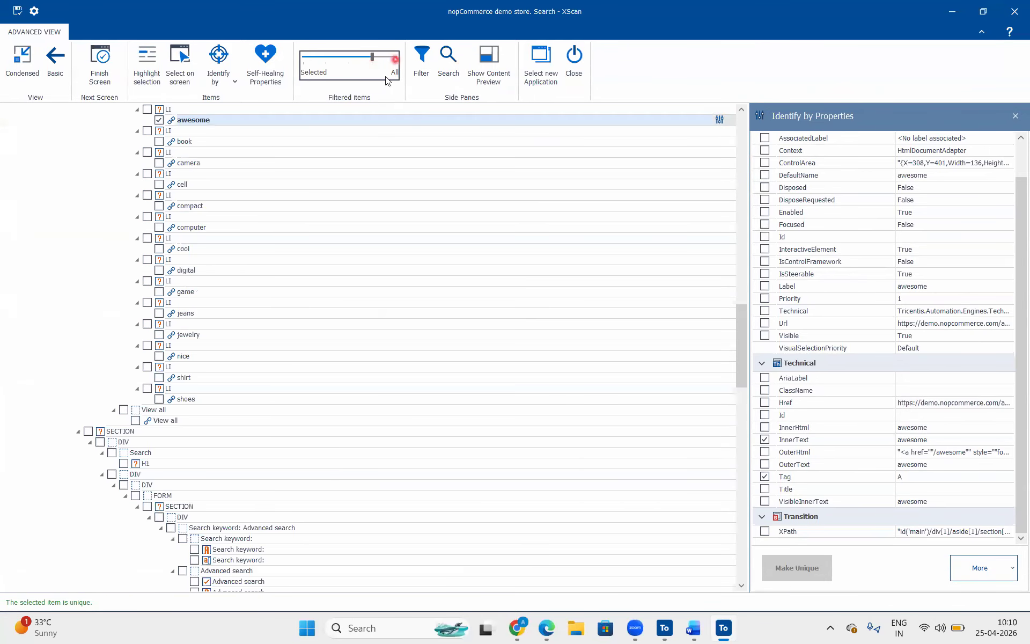
click(395, 58)
scroll(277, 287, up, 5)
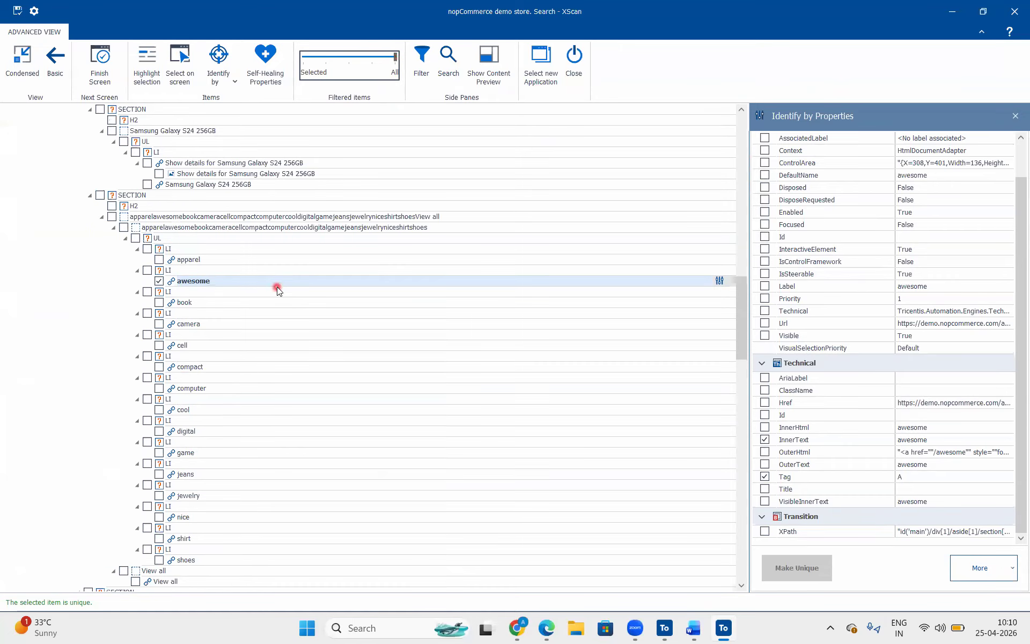
- Return the filter to Selected and raise it again to All, comparing which controls each level lists
click(307, 57)
click(319, 57)
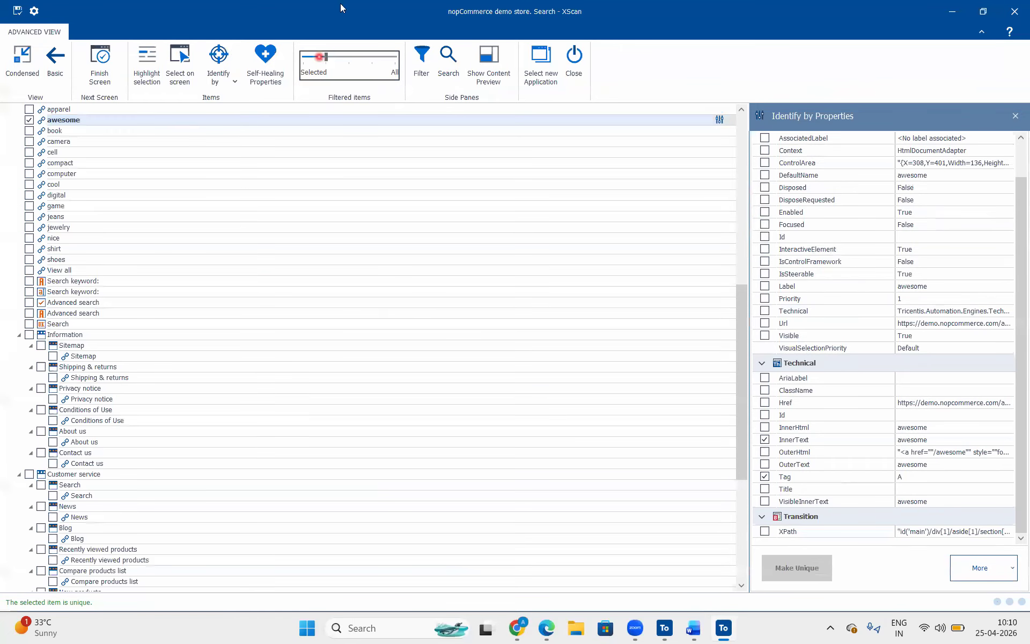
click(302, 57)
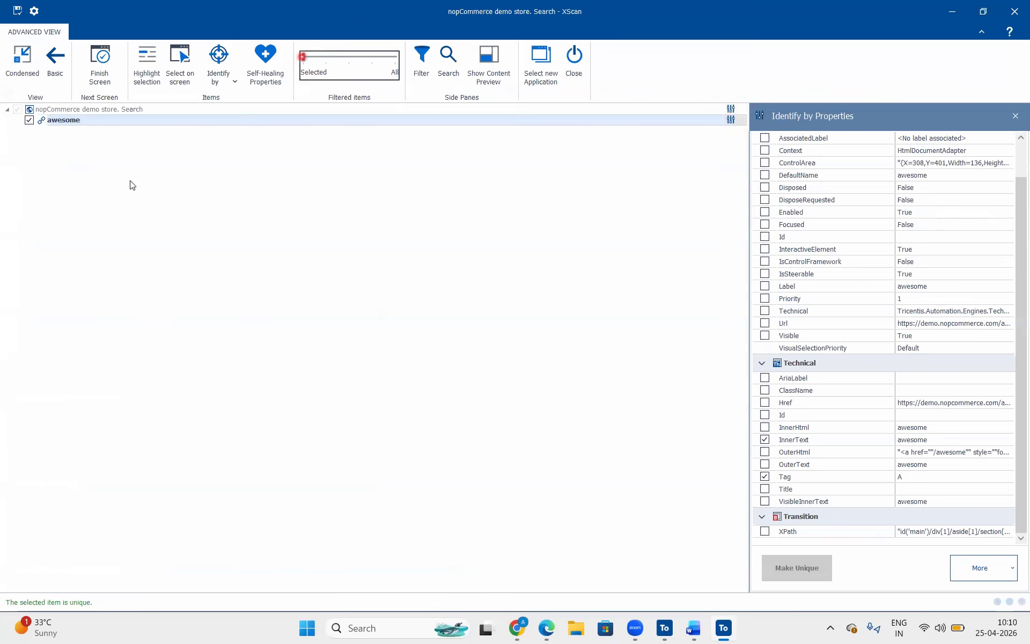
click(327, 58)
click(256, 308)
click(353, 60)
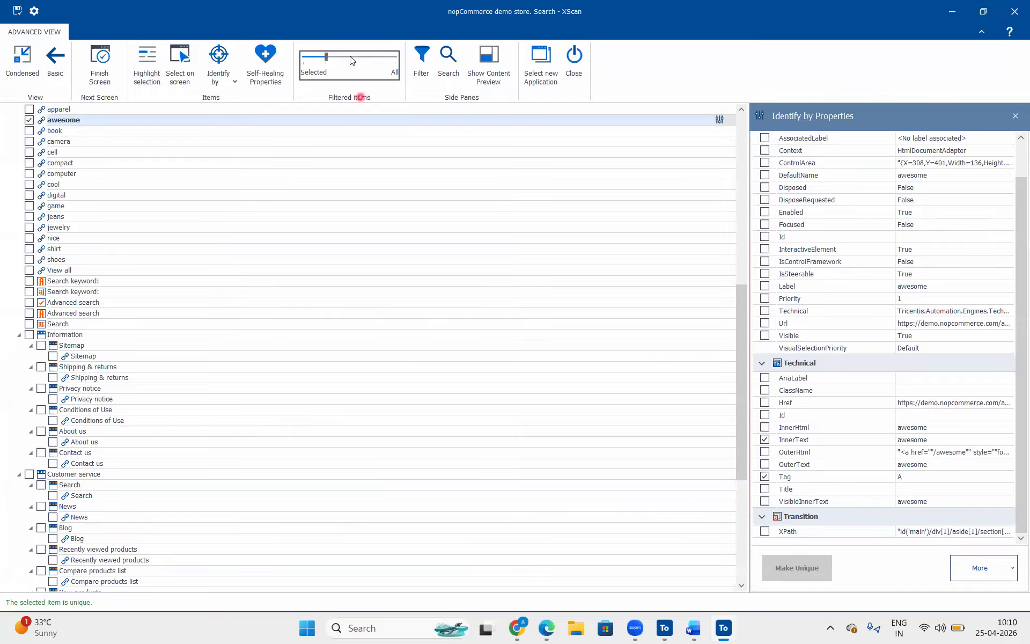
click(244, 221)
click(238, 304)
click(371, 59)
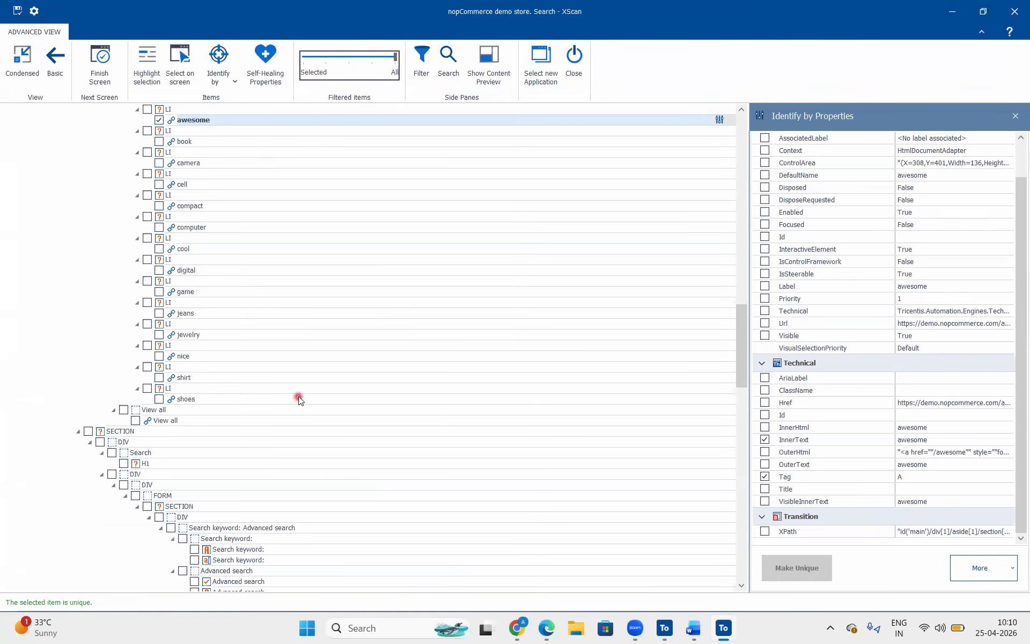
- Inspect the complete tree up to the header, view the Skip navigation link's properties and reduce the filter to one level above Selected
scroll(299, 396, up, 11)
scroll(268, 247, up, 4)
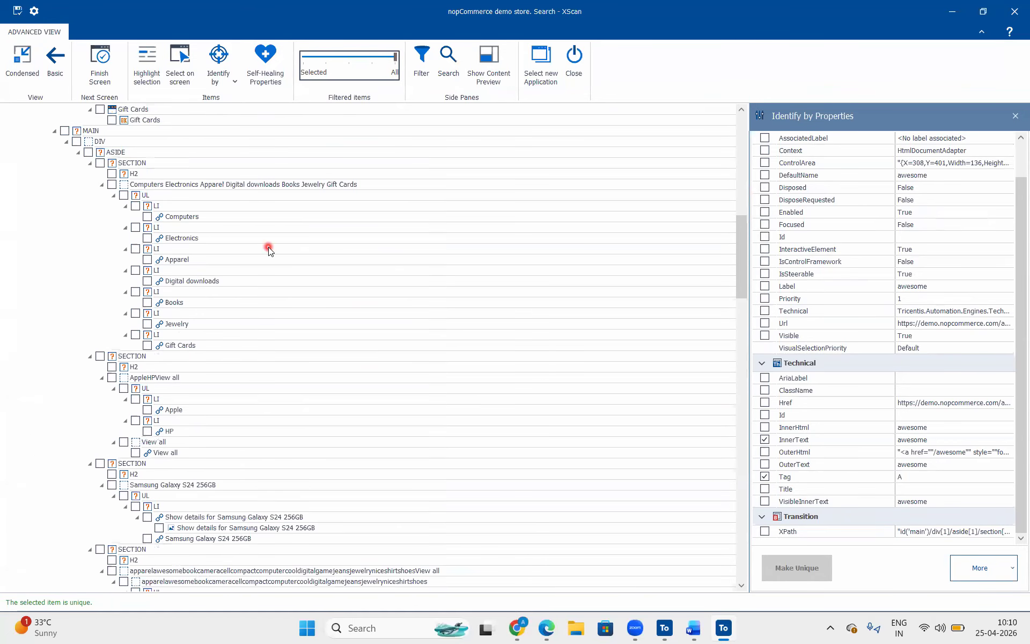
scroll(269, 247, up, 12)
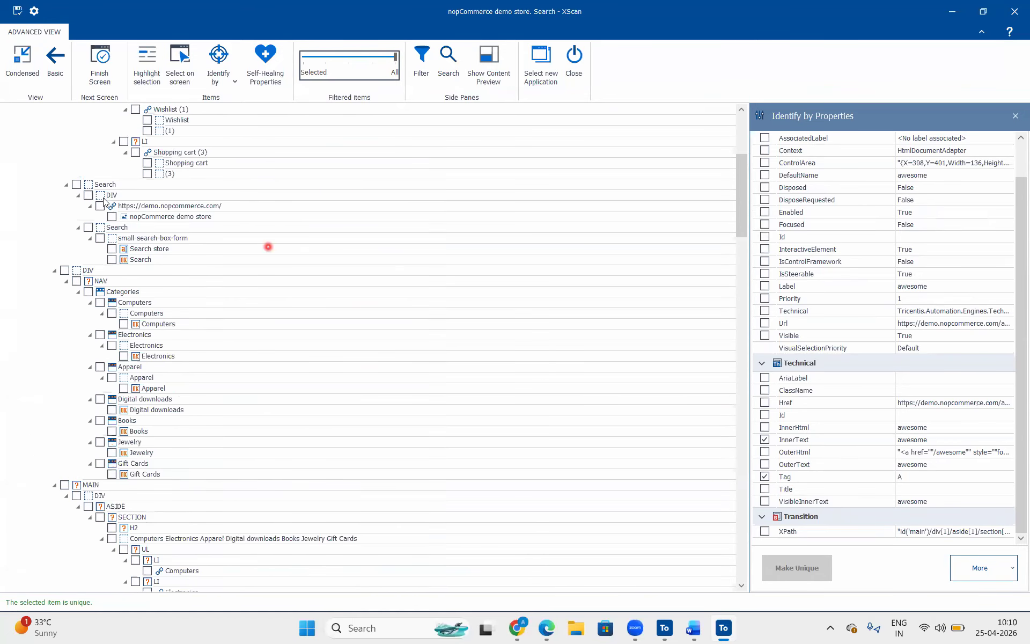
scroll(269, 249, up, 5)
scroll(260, 358, down, 7)
scroll(260, 358, up, 9)
click(68, 123)
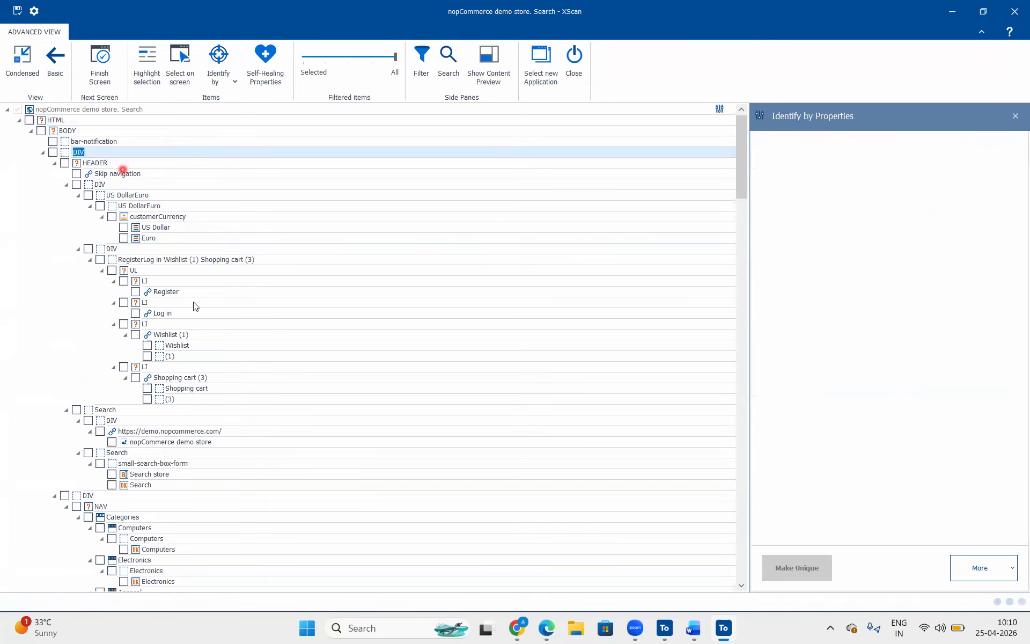
click(123, 174)
click(315, 57)
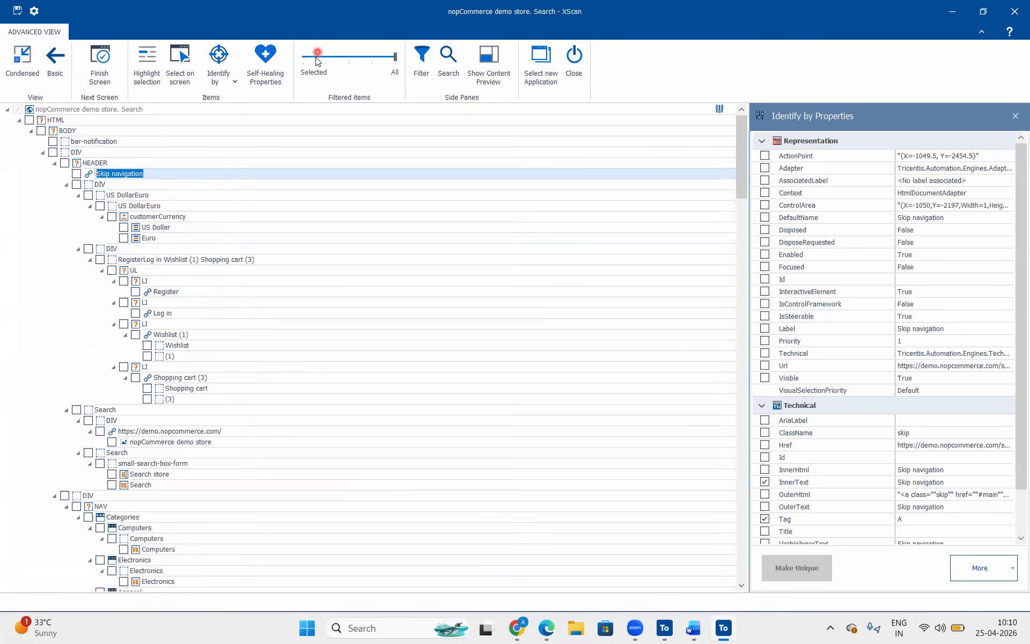
double_click(397, 5)
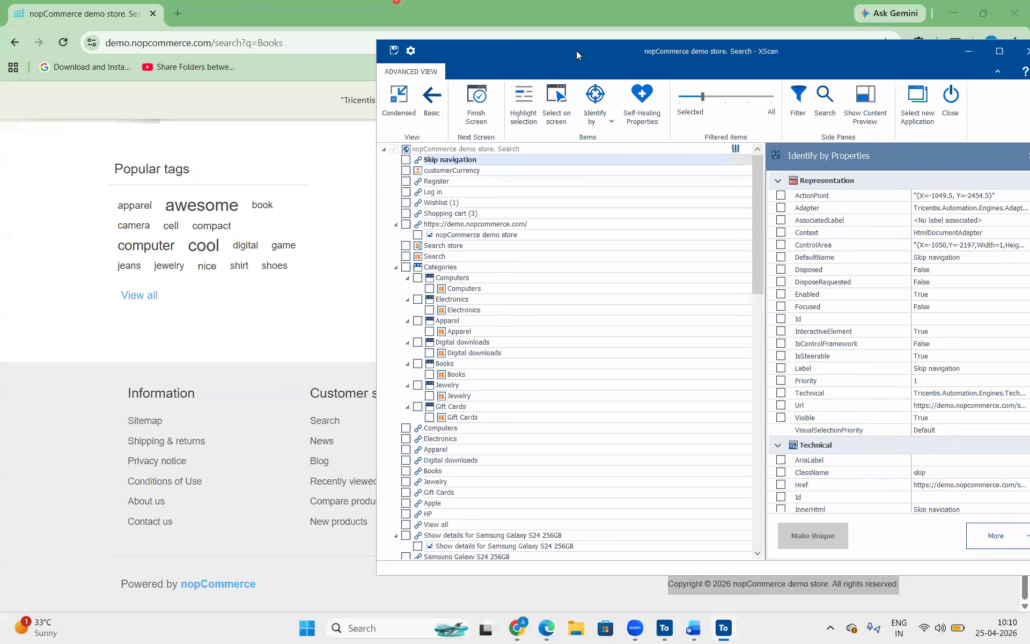
- Close XScan and answer the save-changes question for the unsaved module
click(704, 342)
click(950, 102)
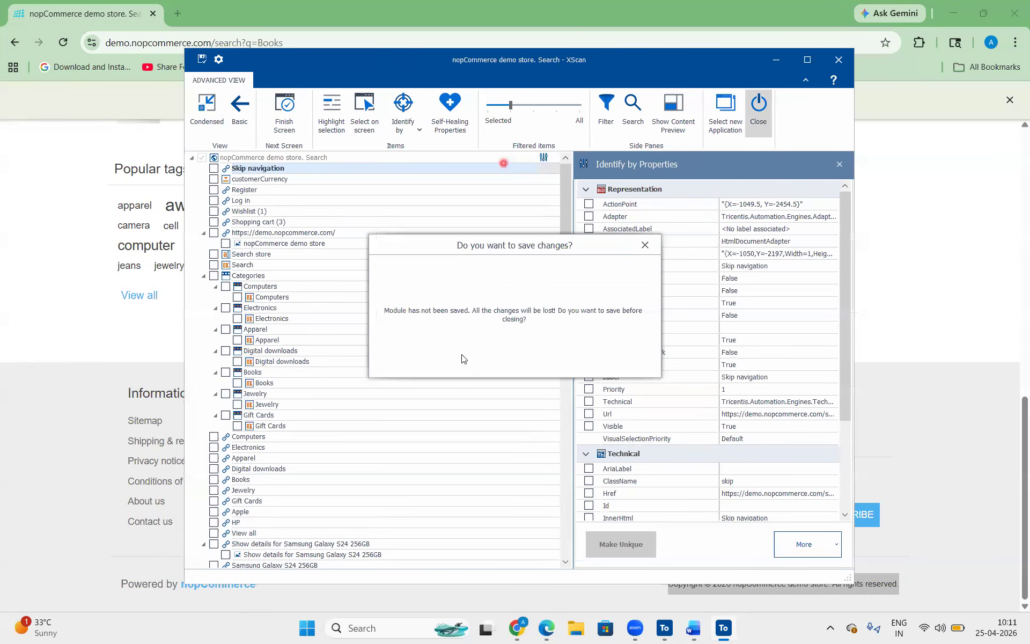
click(547, 428)
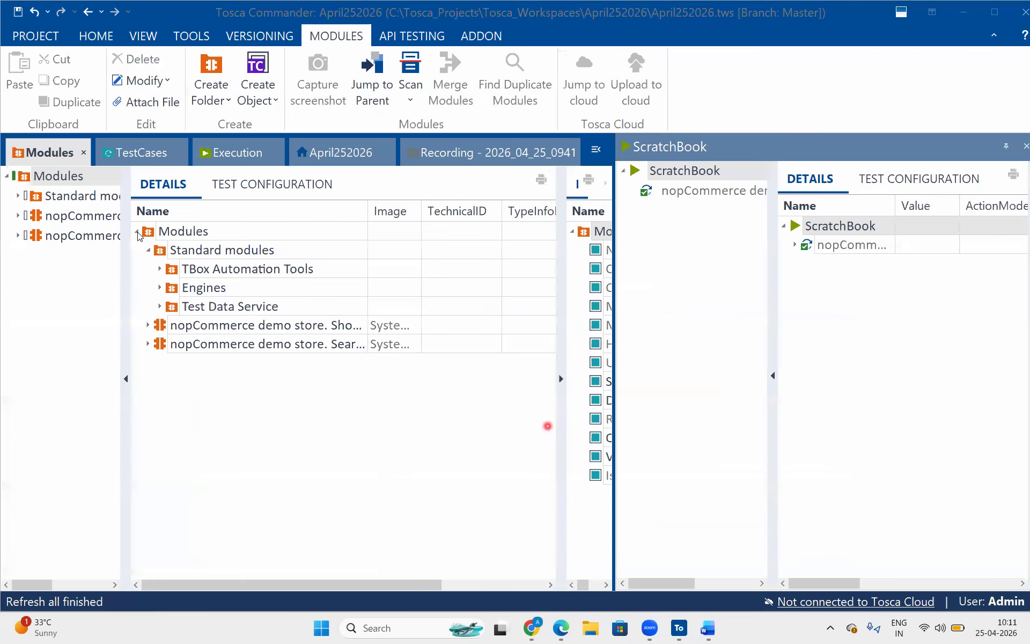
- In Tosca Commander, free up the Modules view by hiding the extra pane and closing ScratchBook, and select the first nopCommerce module
click(138, 233)
click(127, 286)
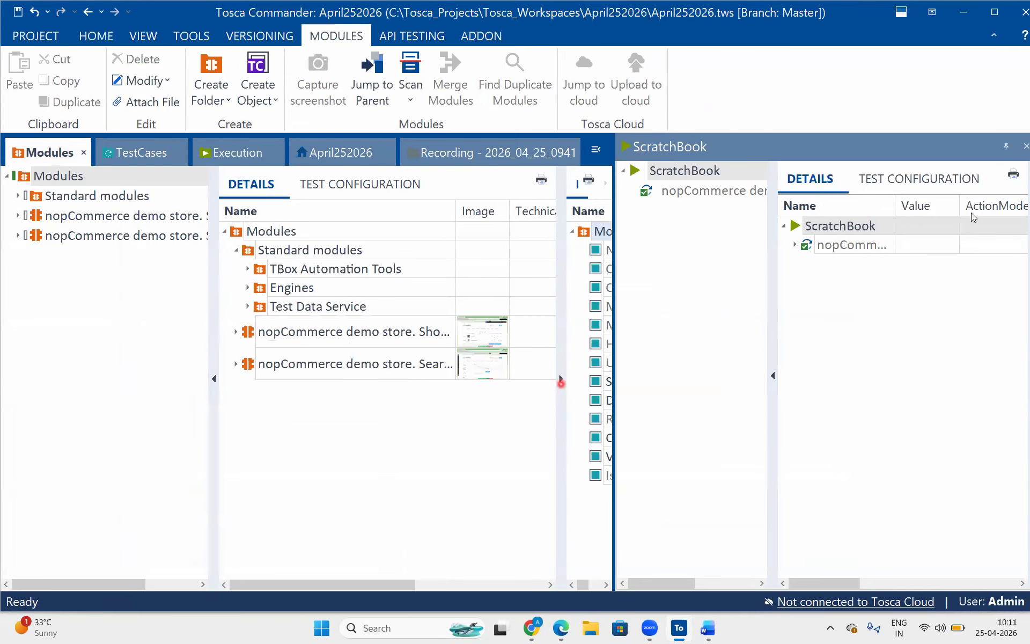
click(561, 378)
click(1015, 152)
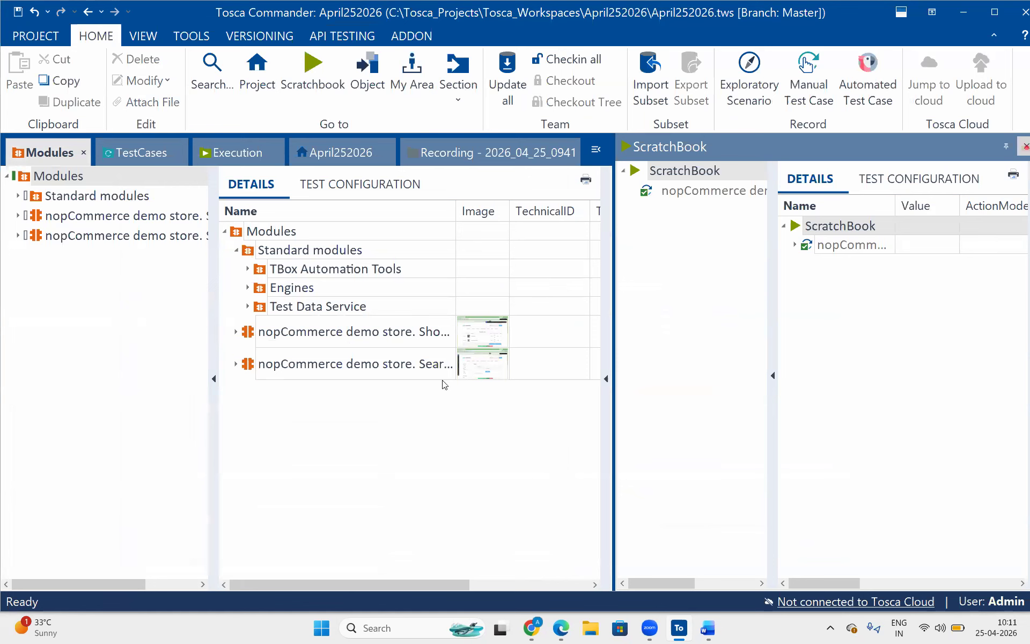
drag(359, 361, 174, 296)
click(320, 343)
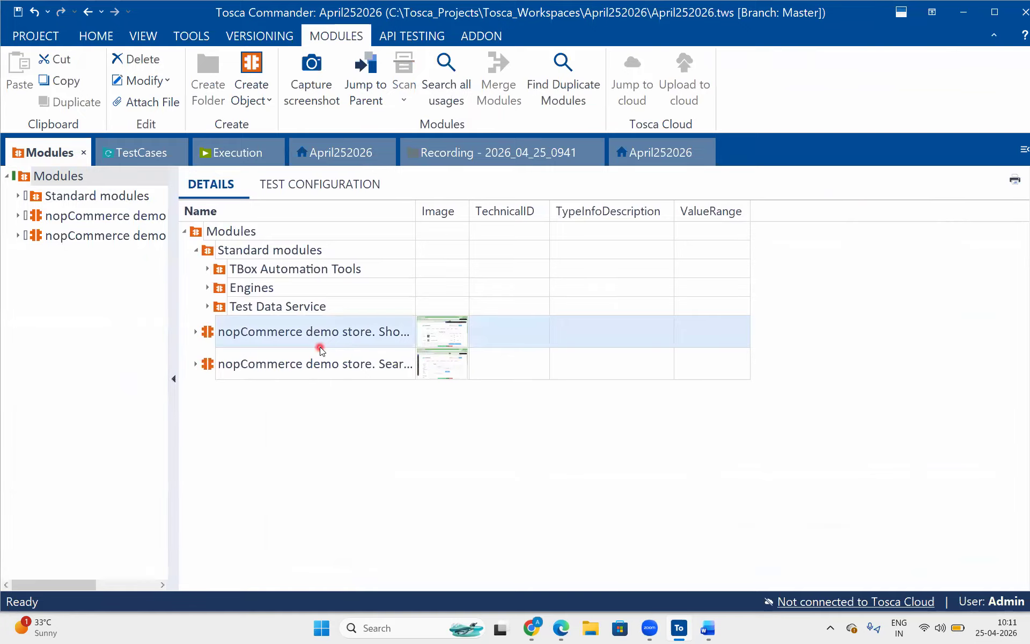
- Review the module tree in Tosca Commander, selecting TBox Automation Tools, the second nopCommerce module and the Modules root folder
click(114, 156)
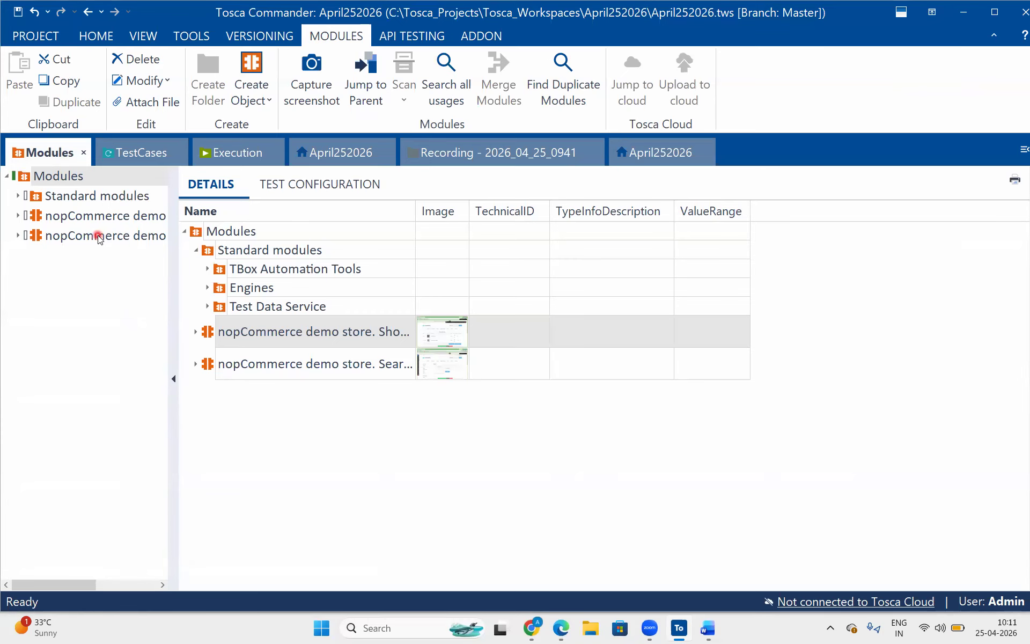
click(91, 39)
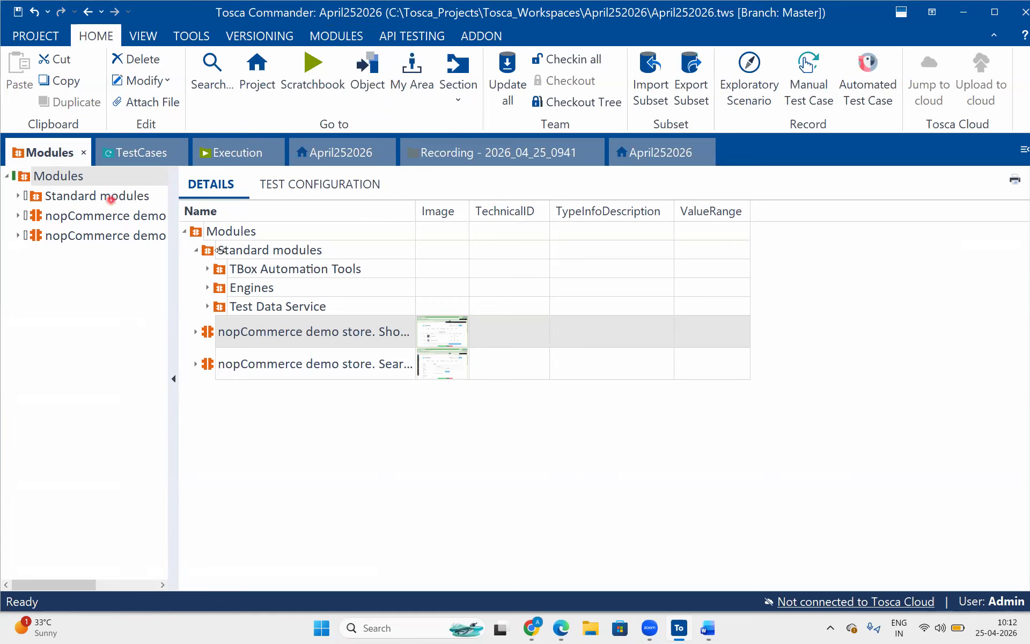
click(270, 269)
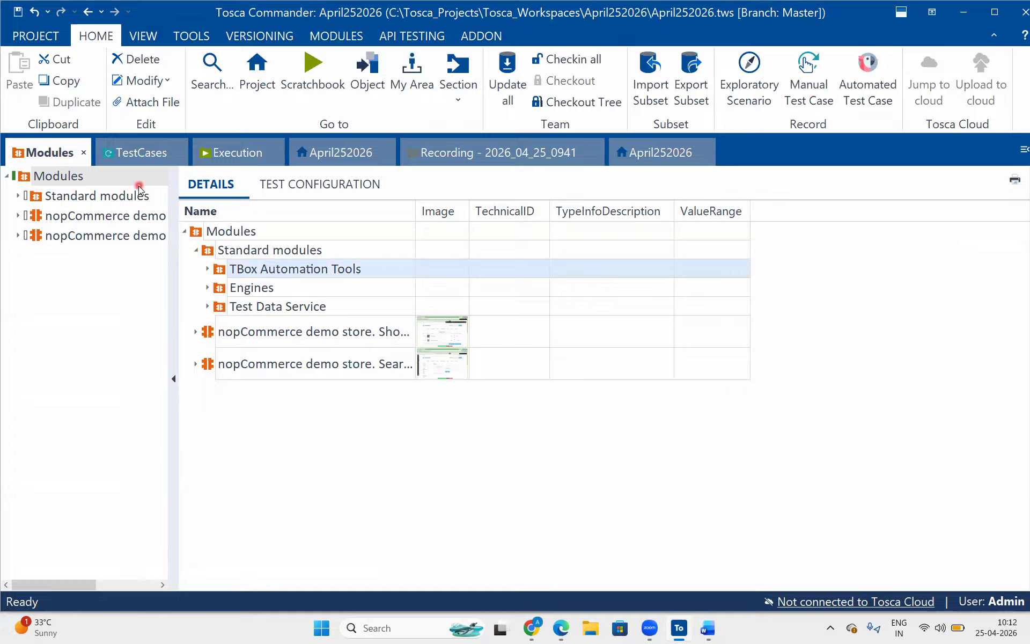
click(110, 177)
click(129, 243)
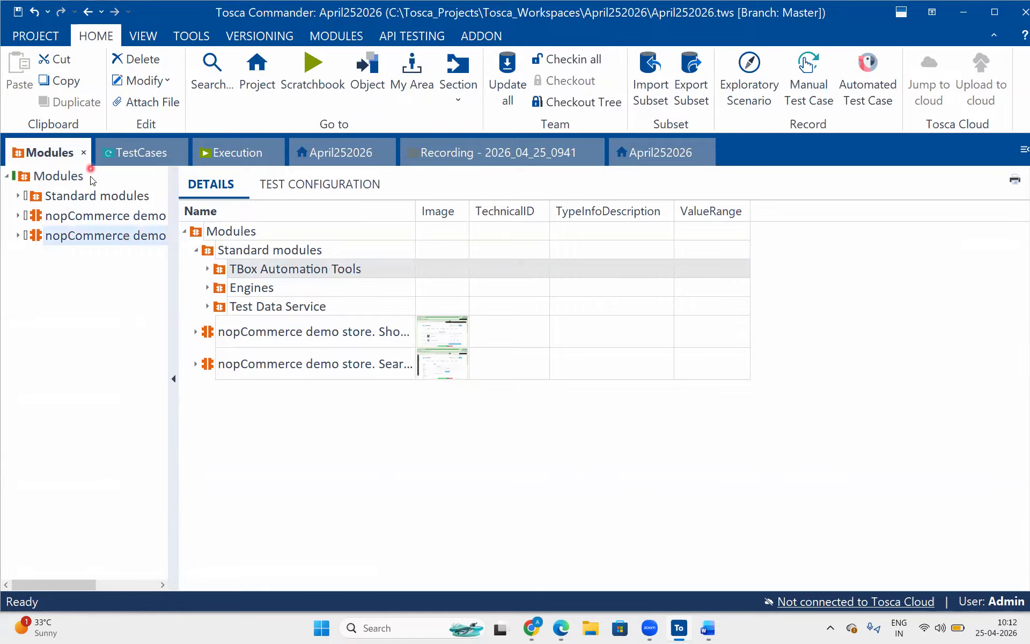
click(90, 177)
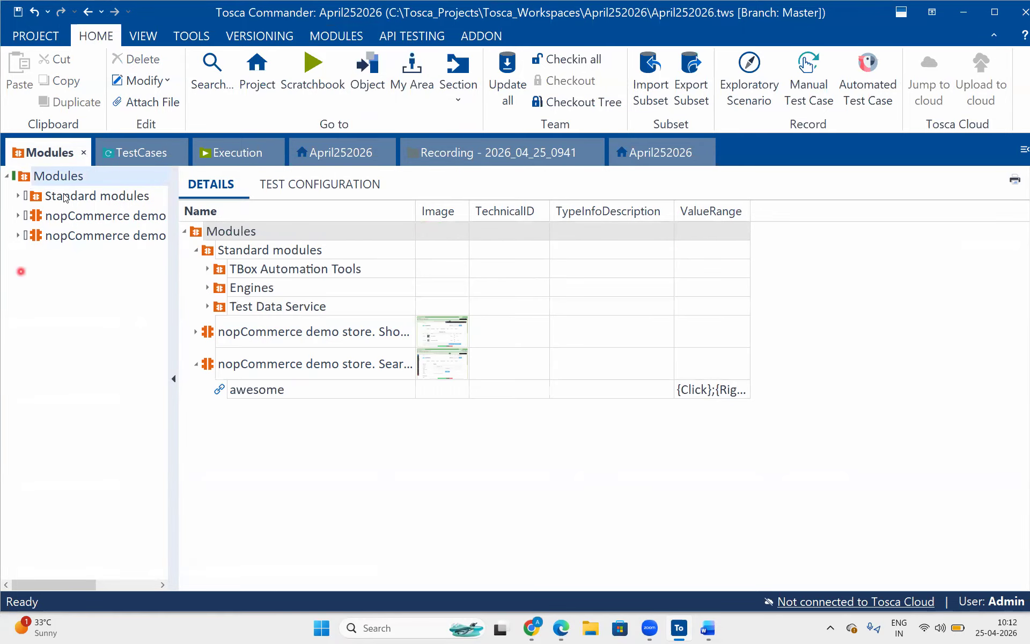
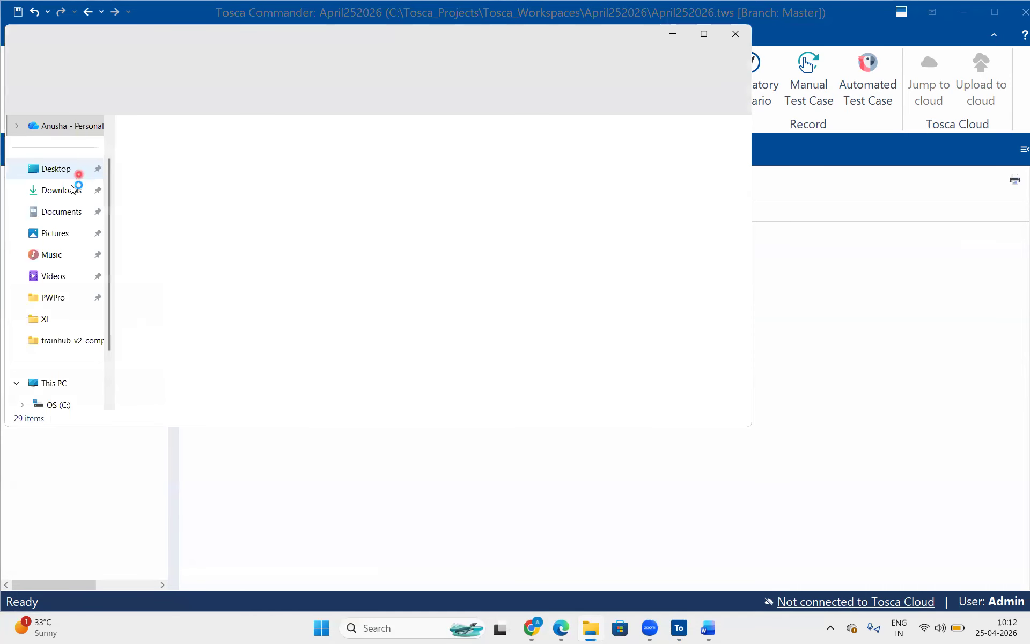
- Switch to File Explorer and search the Downloads folder for "installation"
click(62, 190)
click(620, 61)
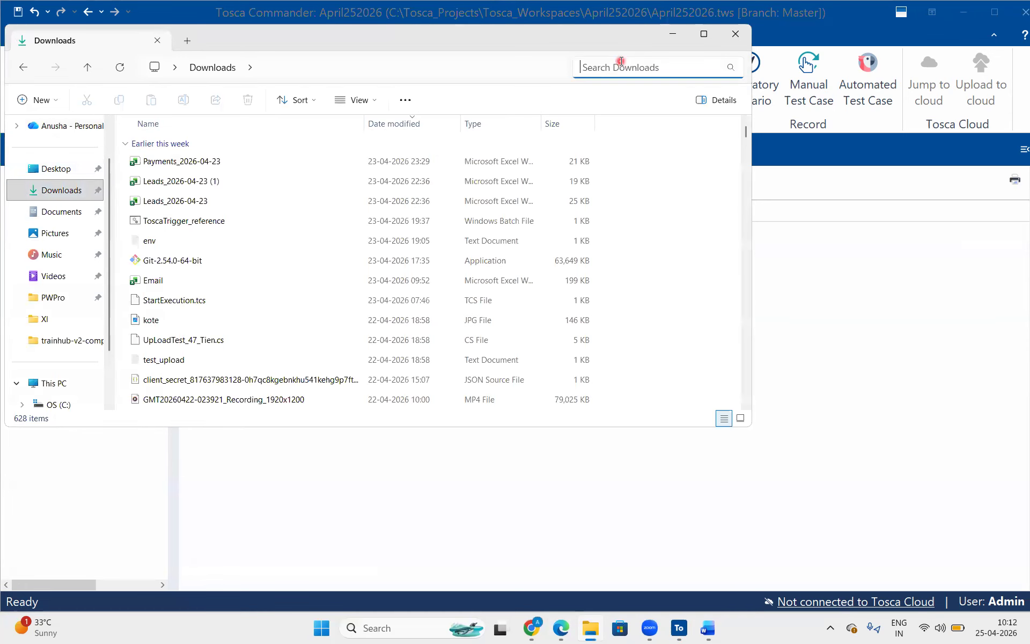
text(installation)
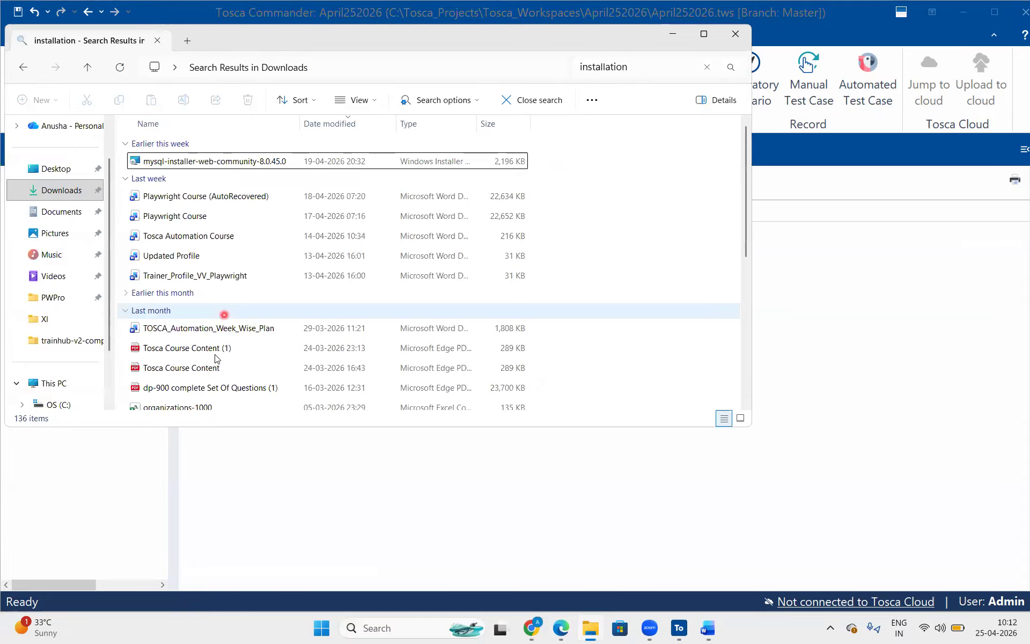
- Find the TOSCA INSTALLATION NEW PDF(JULY-2024) file among the oldest search results, expanding that group, and open it
scroll(216, 358, down, 3)
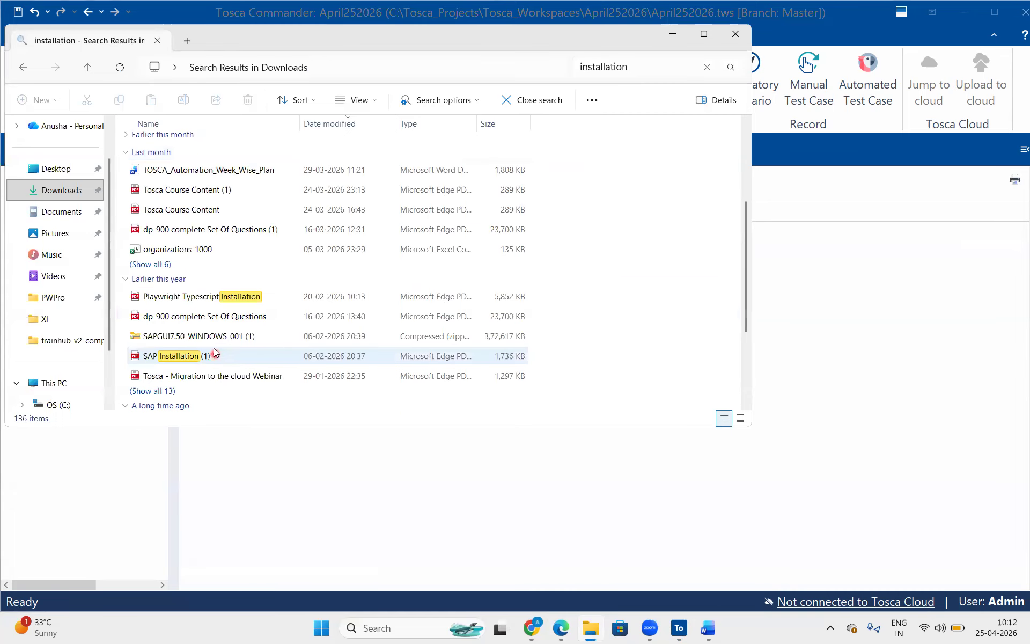
scroll(189, 283, down, 1)
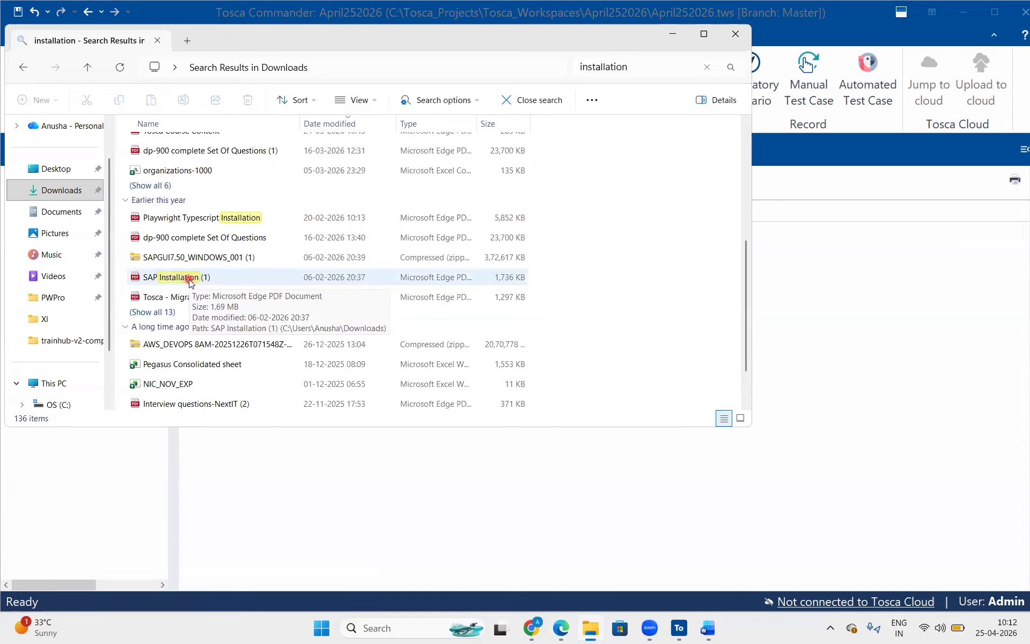
scroll(155, 408, down, 1)
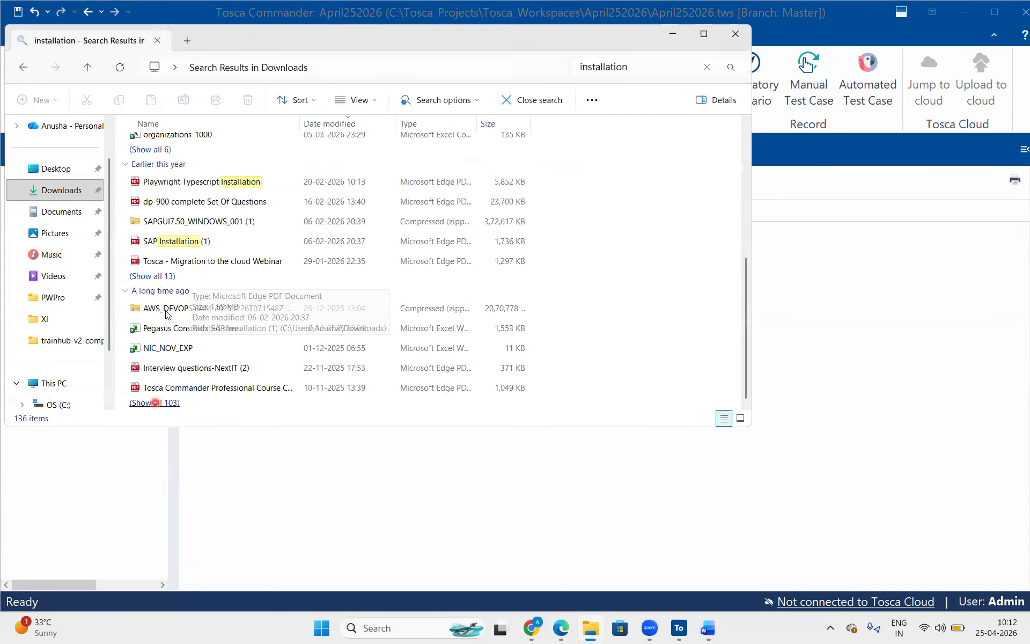
click(167, 290)
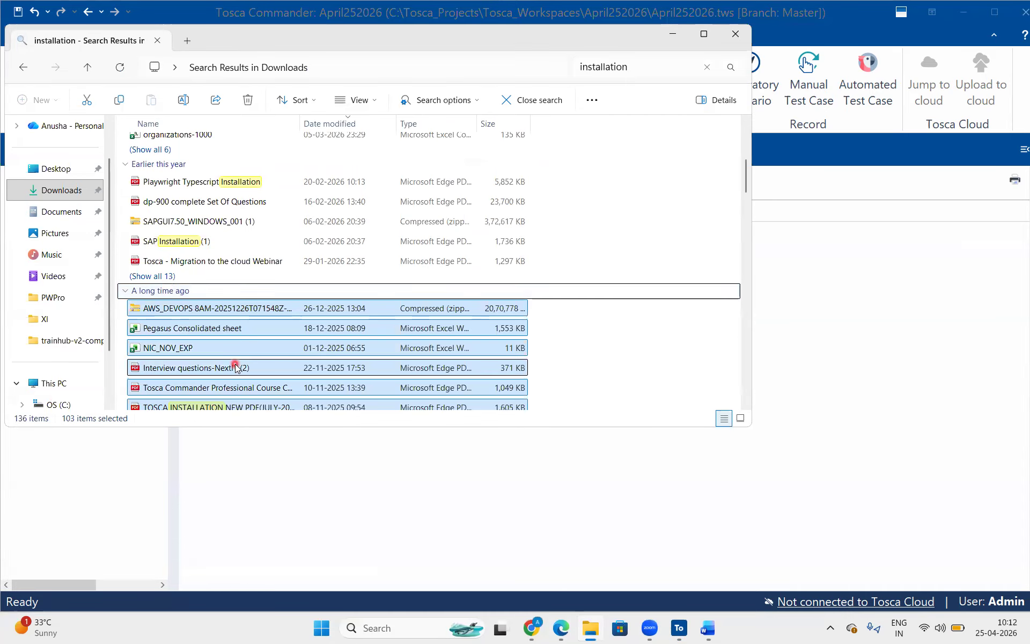
scroll(237, 321, down, 2)
click(238, 328)
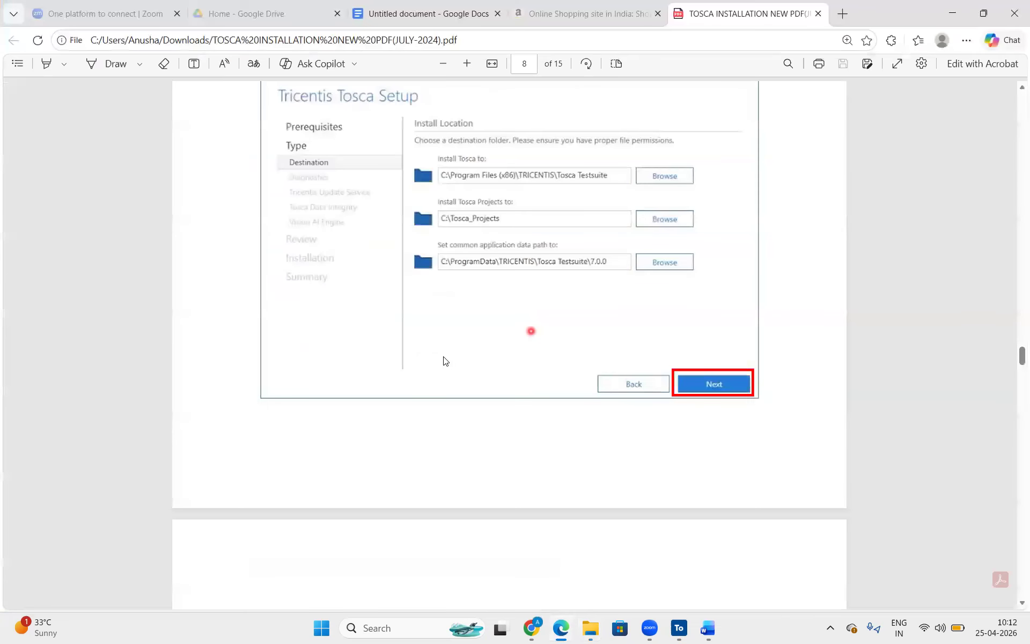
- Go back to the start of the installation guide and read steps 1 to 5 on obtaining and downloading Tricentis Tosca 15.0
scroll(444, 360, up, 5)
scroll(543, 515, up, 20)
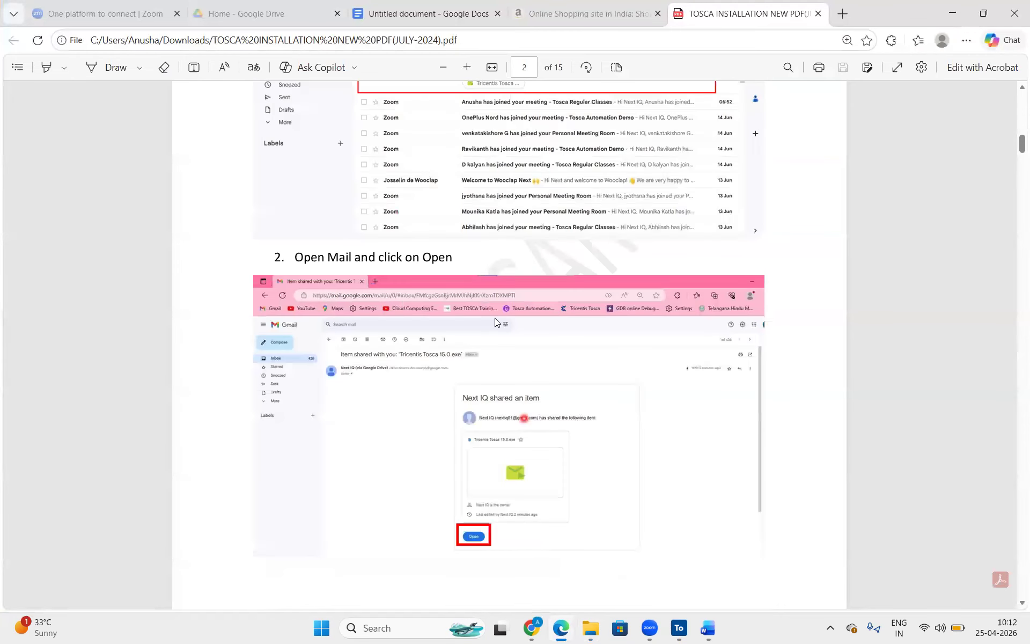
scroll(495, 318, up, 15)
scroll(495, 318, down, 10)
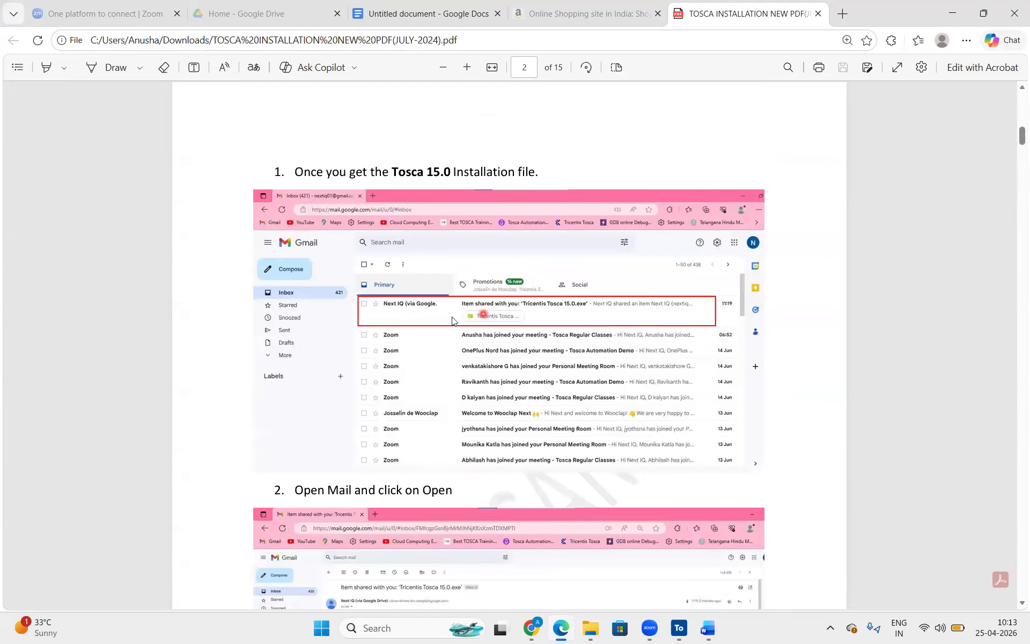
scroll(466, 440, down, 12)
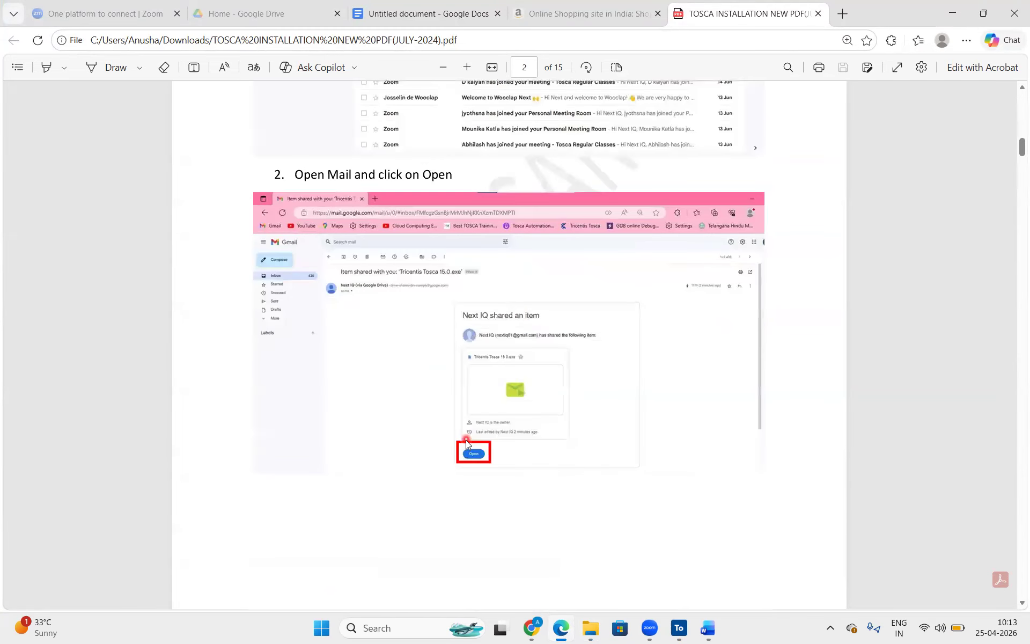
scroll(463, 341, down, 5)
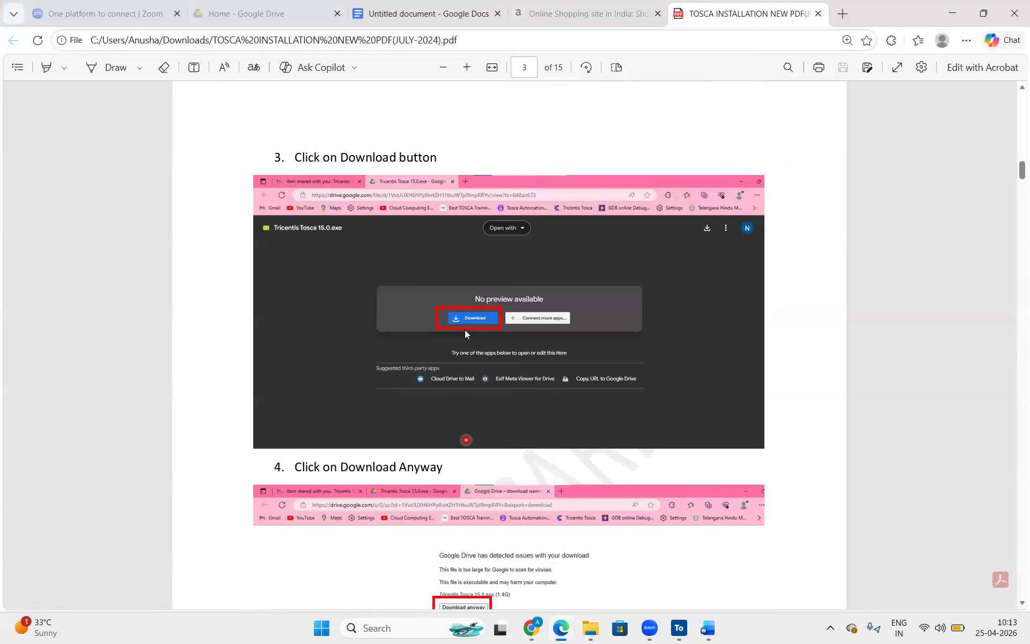
scroll(464, 330, down, 5)
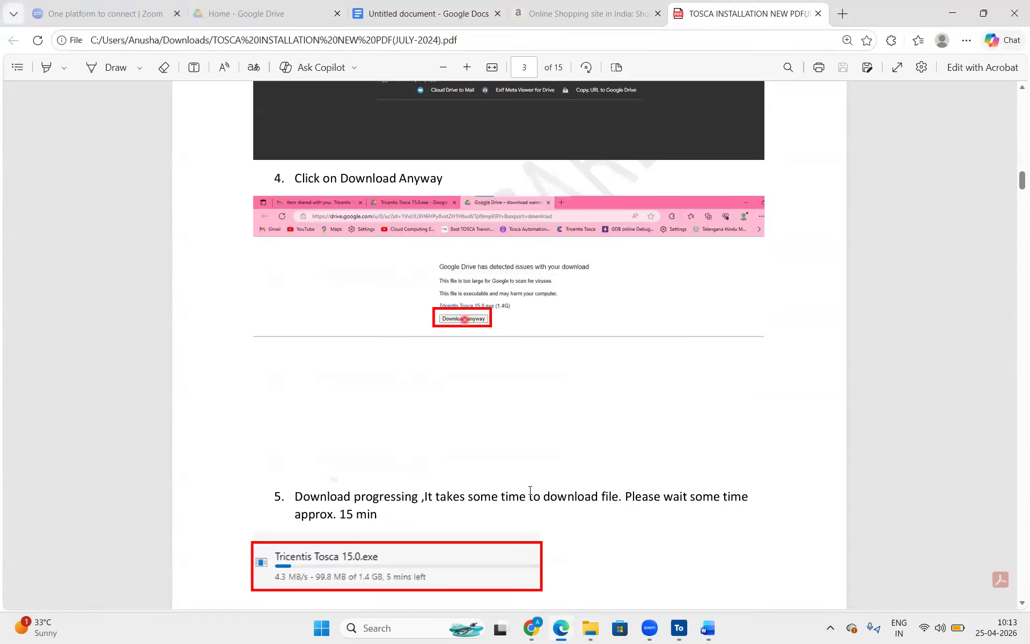
scroll(529, 489, down, 5)
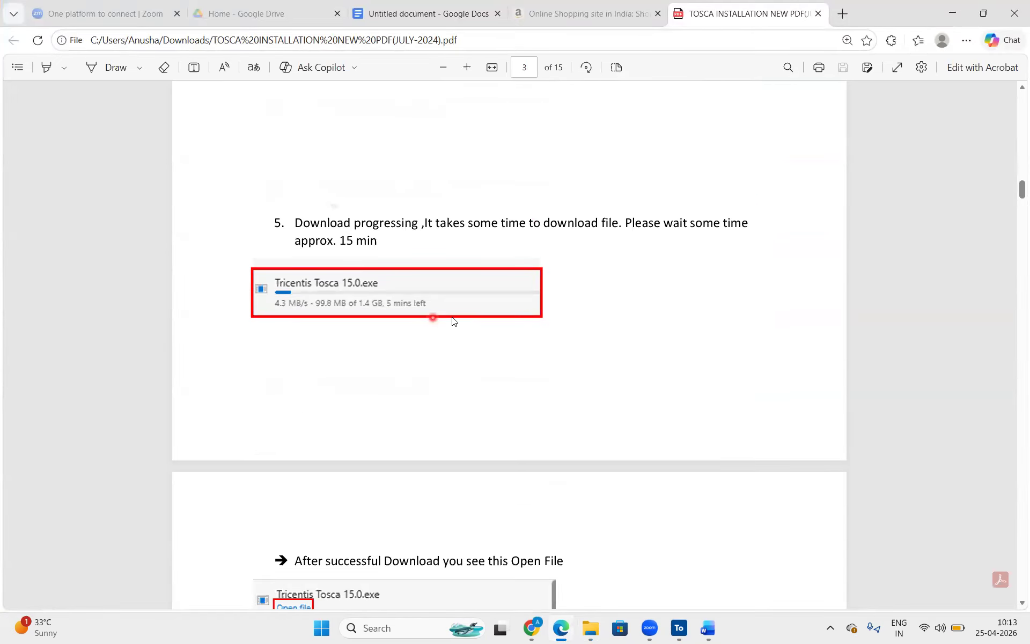
- Read steps 6 and 7 of the guide on locating the downloaded installer and running it as administrator
scroll(467, 315, down, 4)
scroll(465, 313, down, 2)
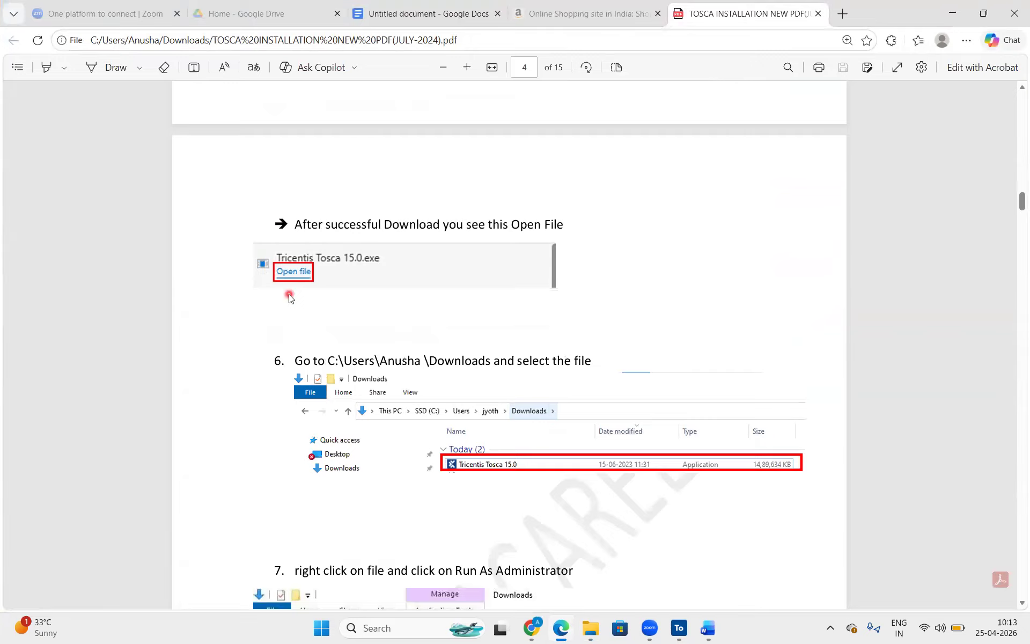
scroll(558, 344, down, 4)
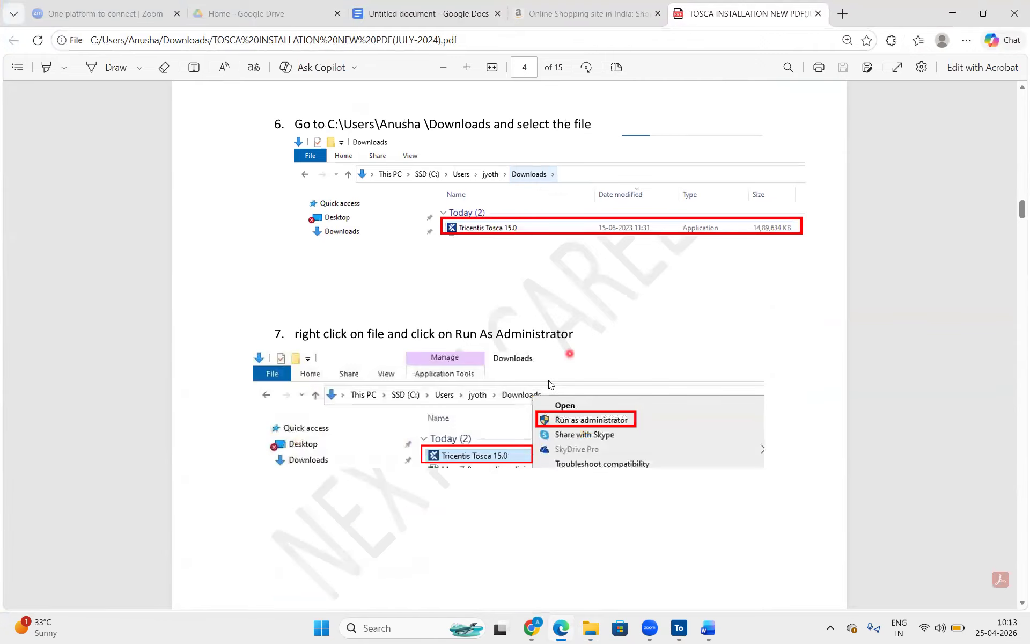
scroll(550, 384, down, 1)
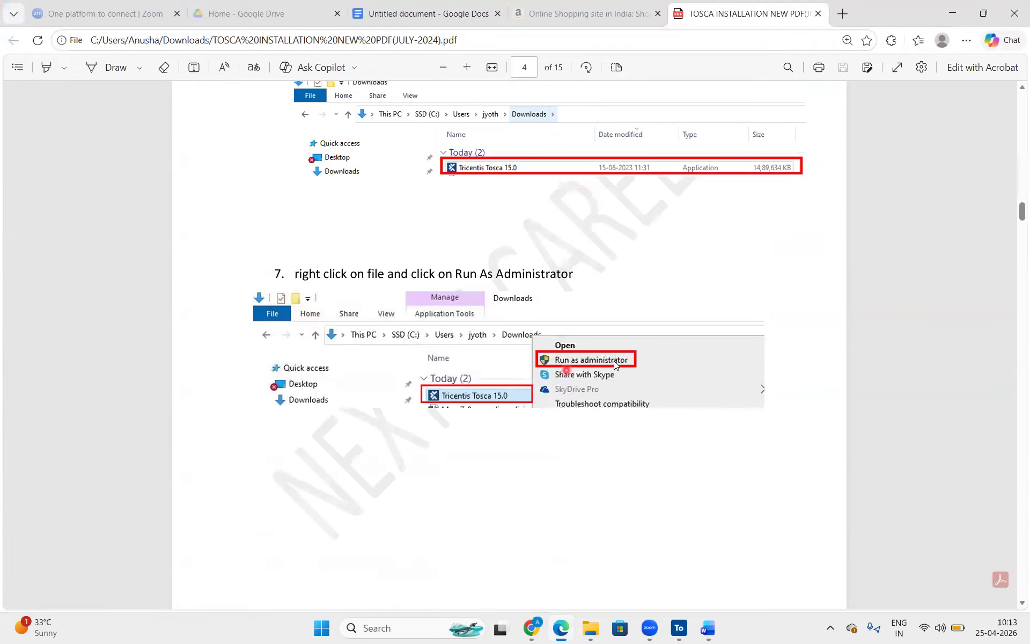
scroll(614, 360, down, 4)
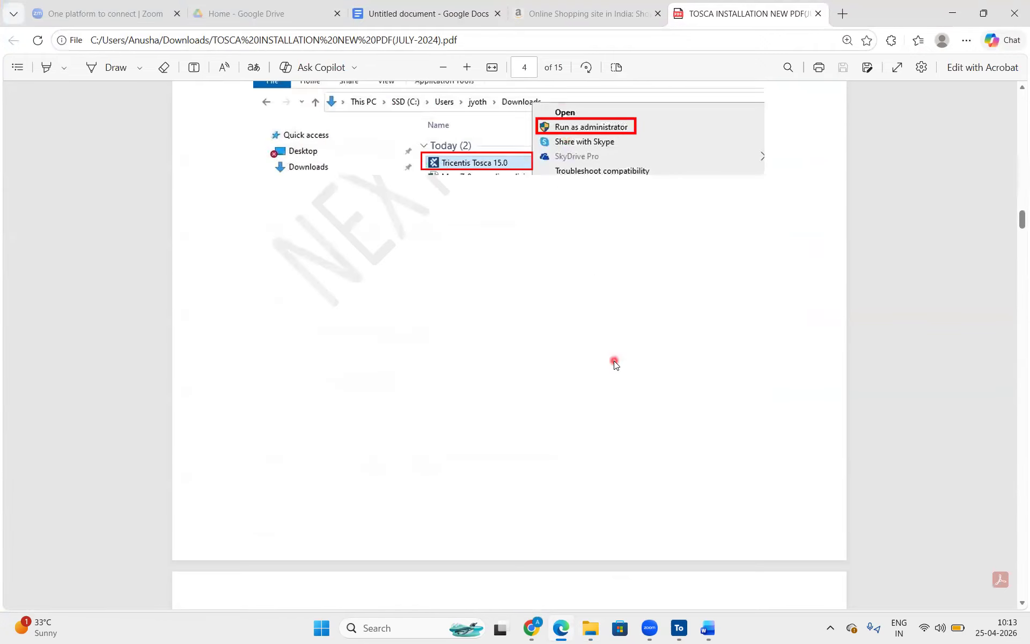
- Examine step 8 on accepting the User Account Control prompt, highlighting "ask User account Control" and comparing it with the preceding step
scroll(614, 360, down, 8)
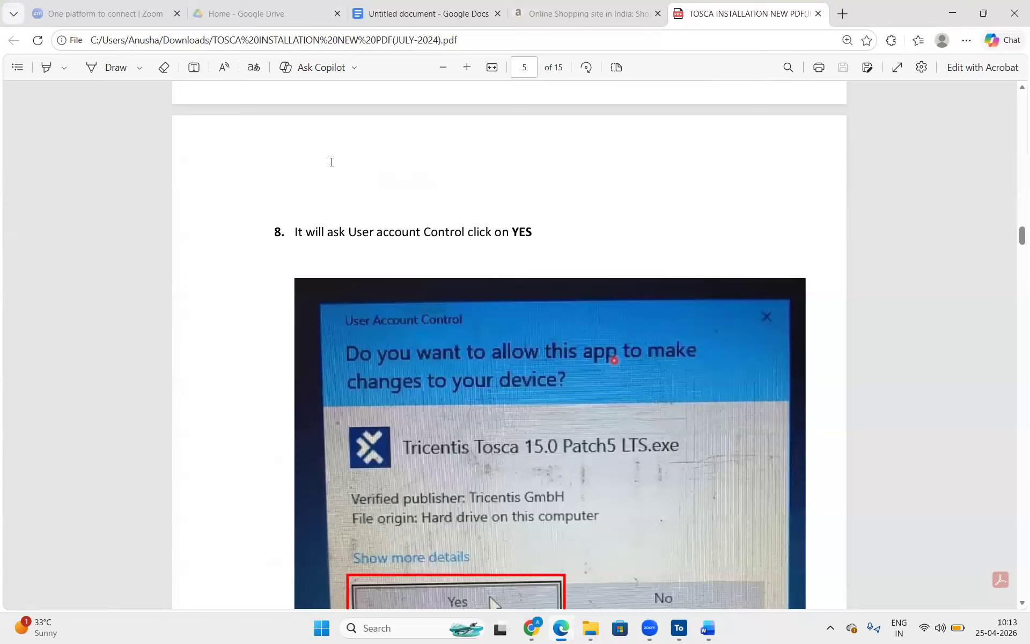
scroll(331, 162, down, 1)
drag(328, 164, 465, 172)
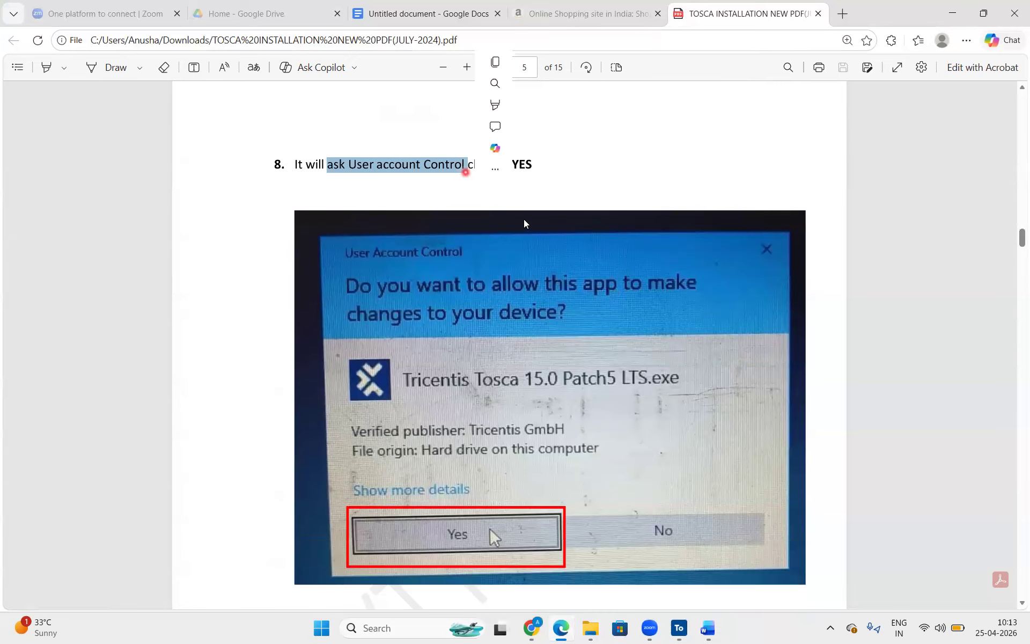
scroll(531, 220, up, 9)
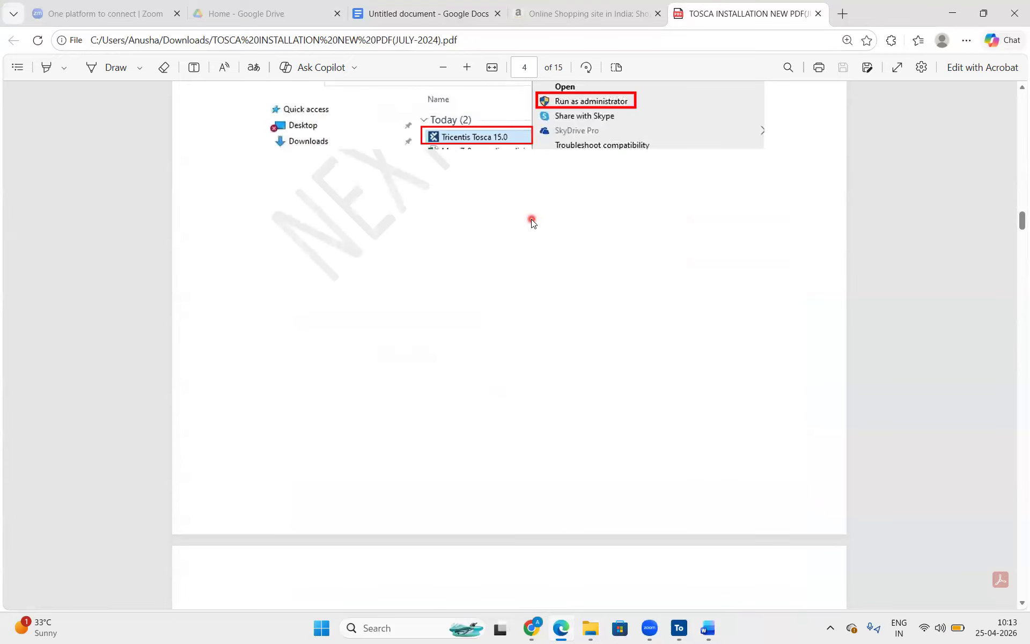
scroll(532, 220, down, 7)
scroll(531, 220, up, 4)
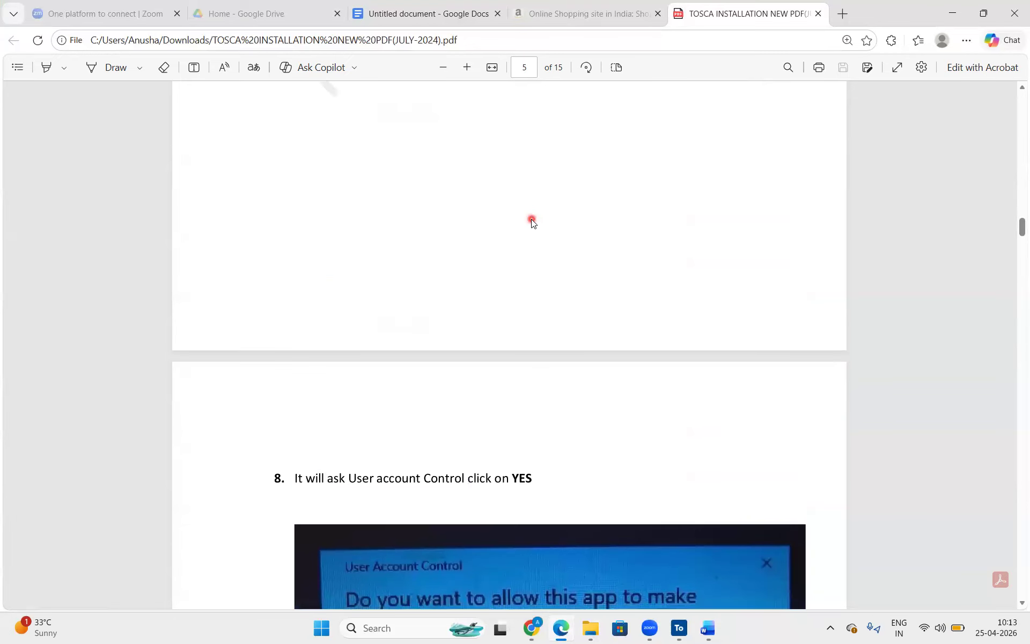
scroll(531, 220, down, 5)
scroll(532, 220, down, 2)
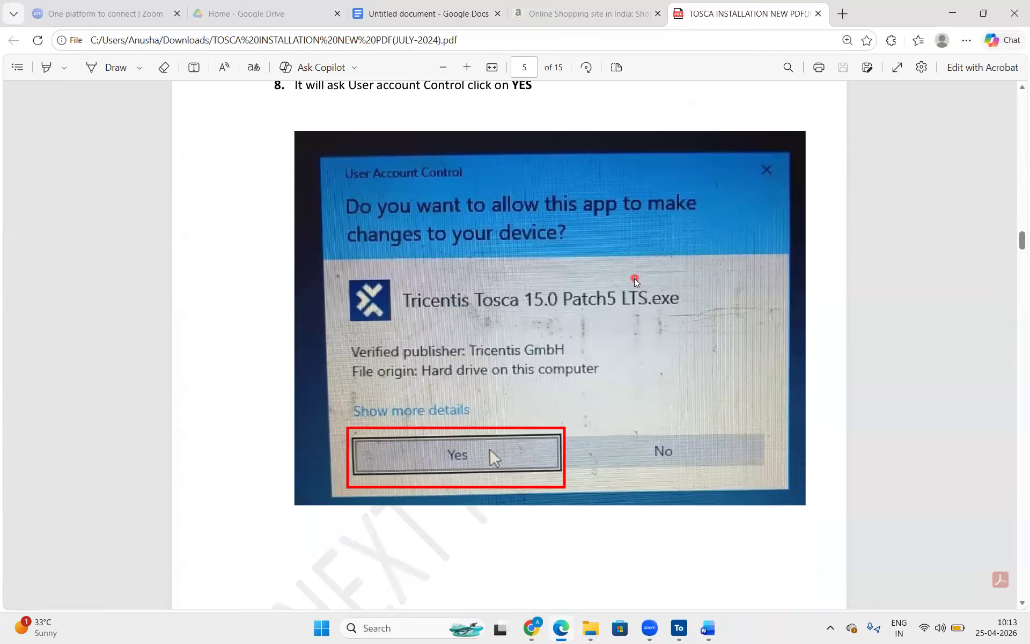
scroll(634, 280, down, 3)
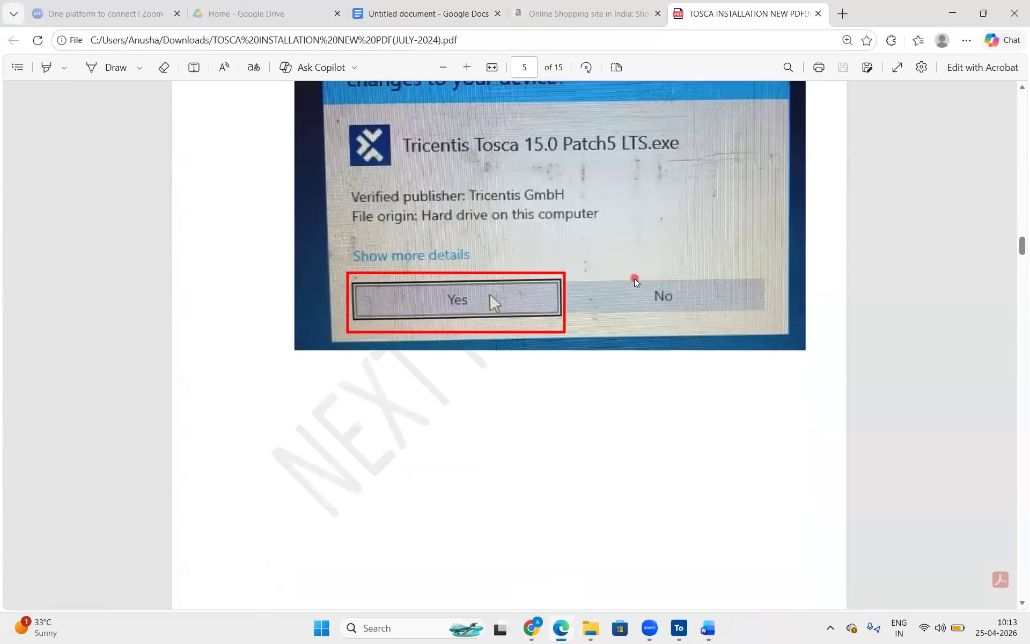
- Examine step 9's Welcome to Tricentis Tosca page and highlight "I Agree check box and click on Continue"
scroll(634, 278, down, 5)
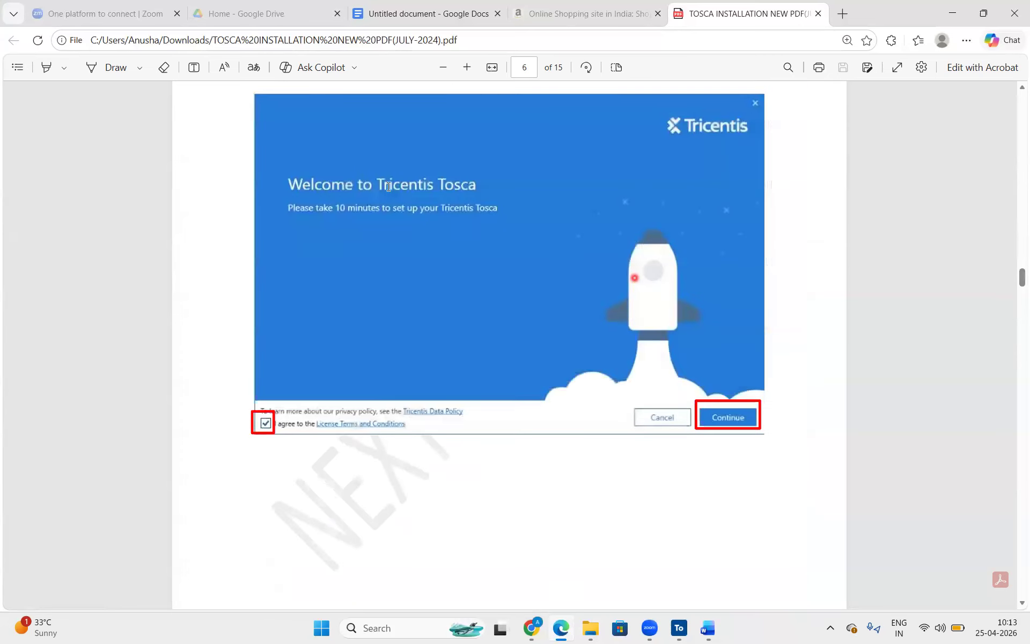
scroll(388, 187, up, 3)
drag(382, 191, 528, 307)
scroll(512, 338, down, 4)
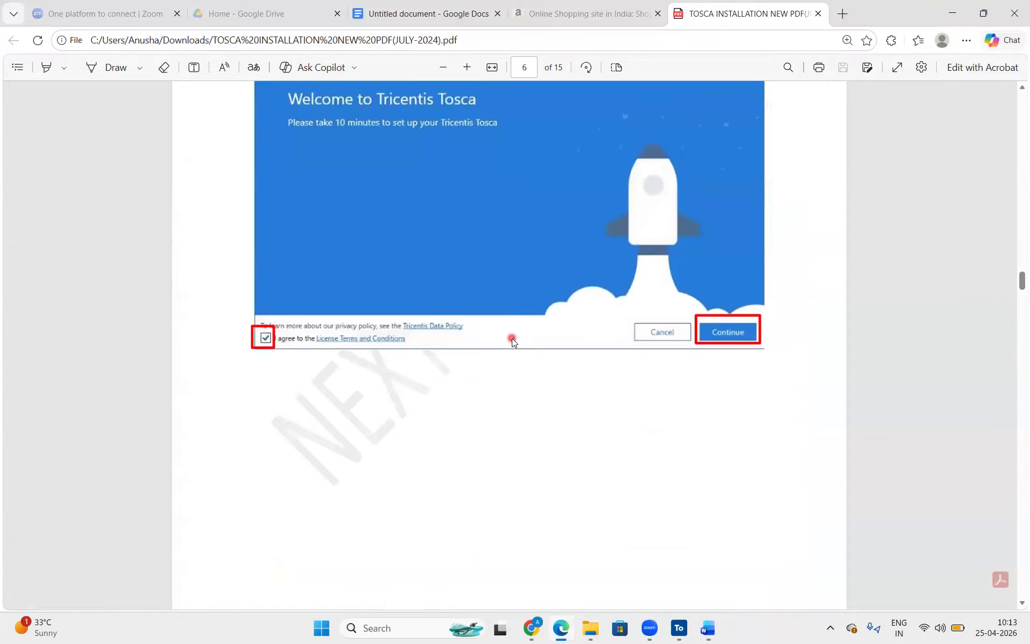
- Review step 10 on choosing the Tosca Commander setup type, and return to step 9 of the guide
scroll(512, 339, down, 12)
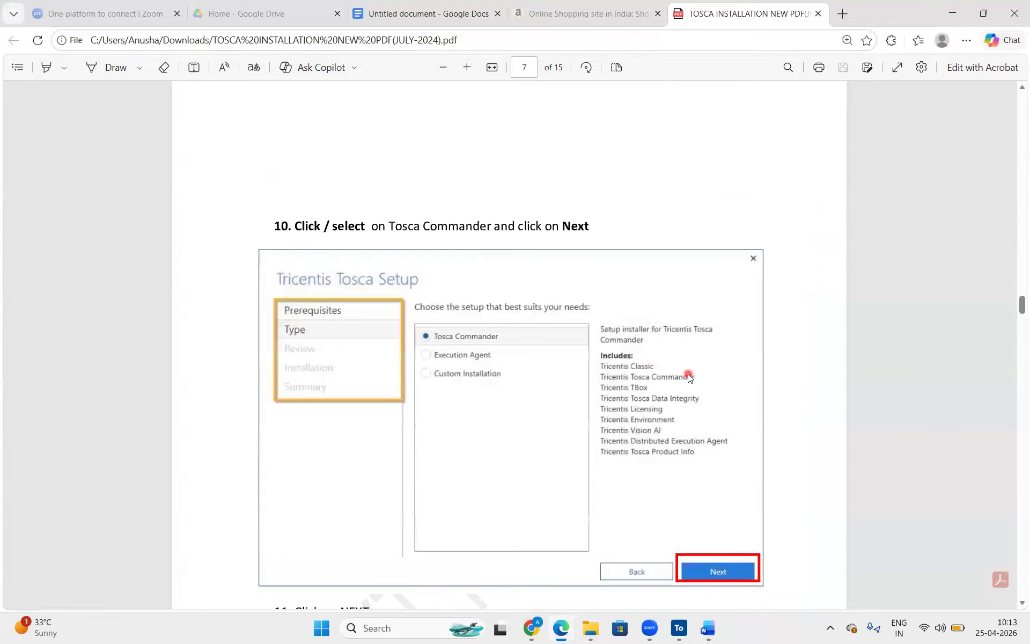
scroll(690, 377, down, 2)
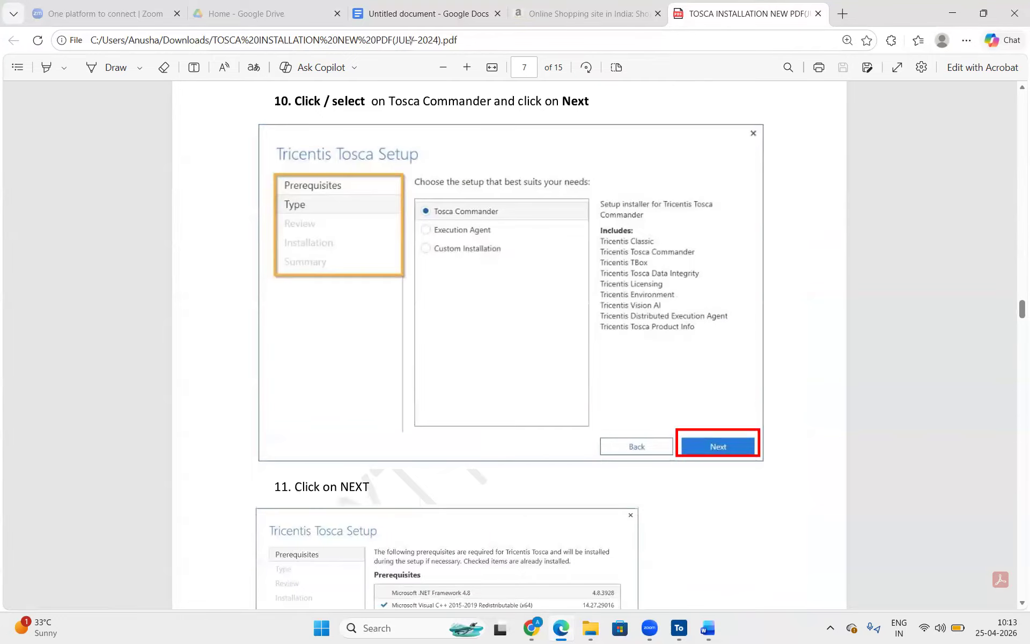
scroll(379, 280, up, 6)
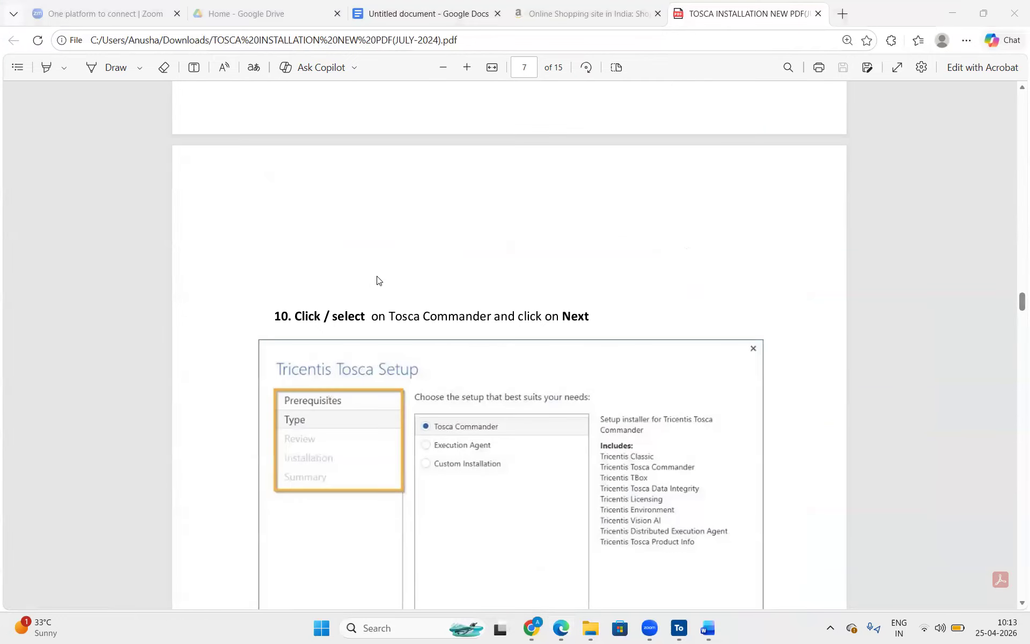
scroll(377, 280, up, 8)
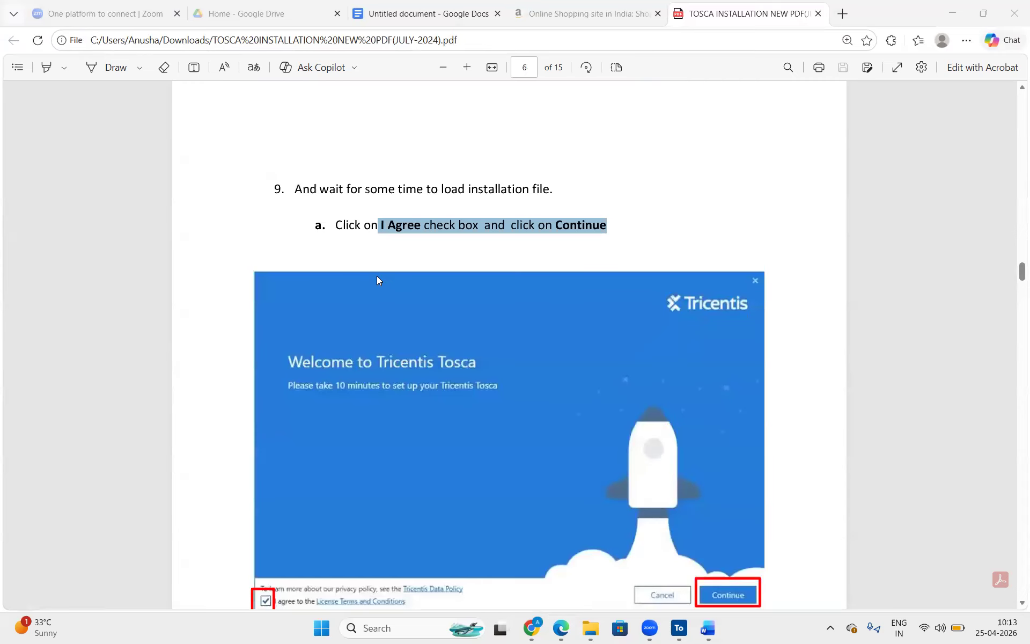
- Go back to step 7 of the guide and examine the Run as administrator option for Tricentis Tosca 15.0 up close
scroll(377, 277, up, 4)
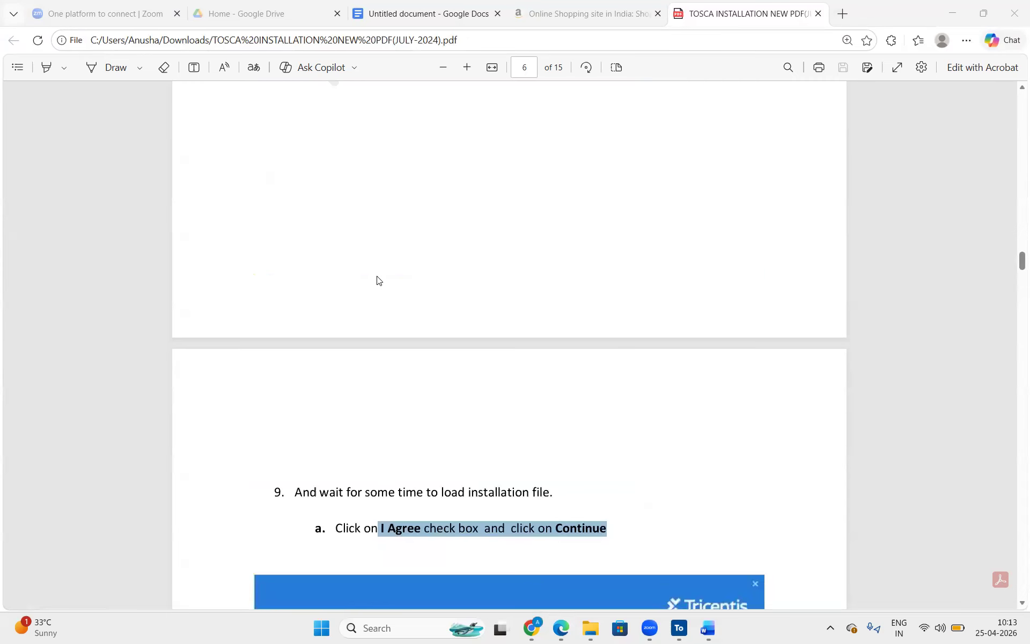
scroll(377, 280, up, 15)
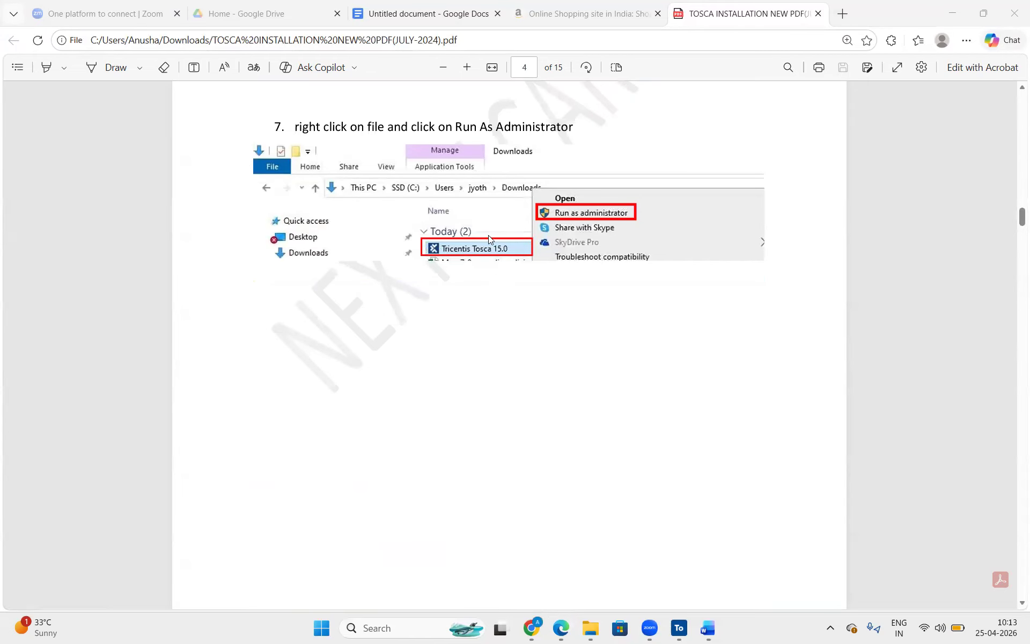
scroll(488, 235, up, 5)
scroll(478, 223, up, 1)
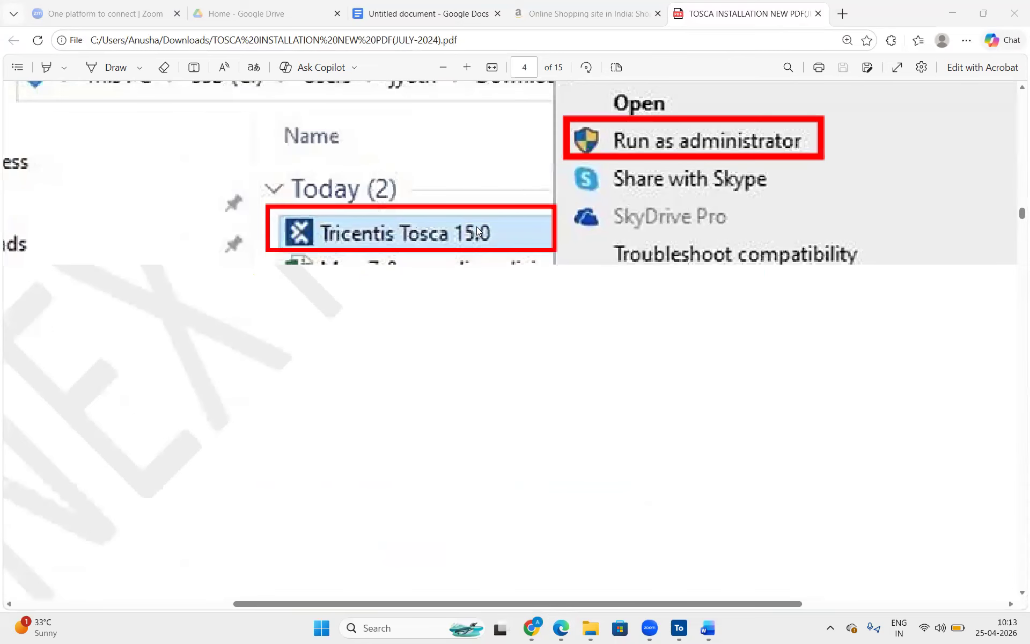
scroll(476, 228, down, 2)
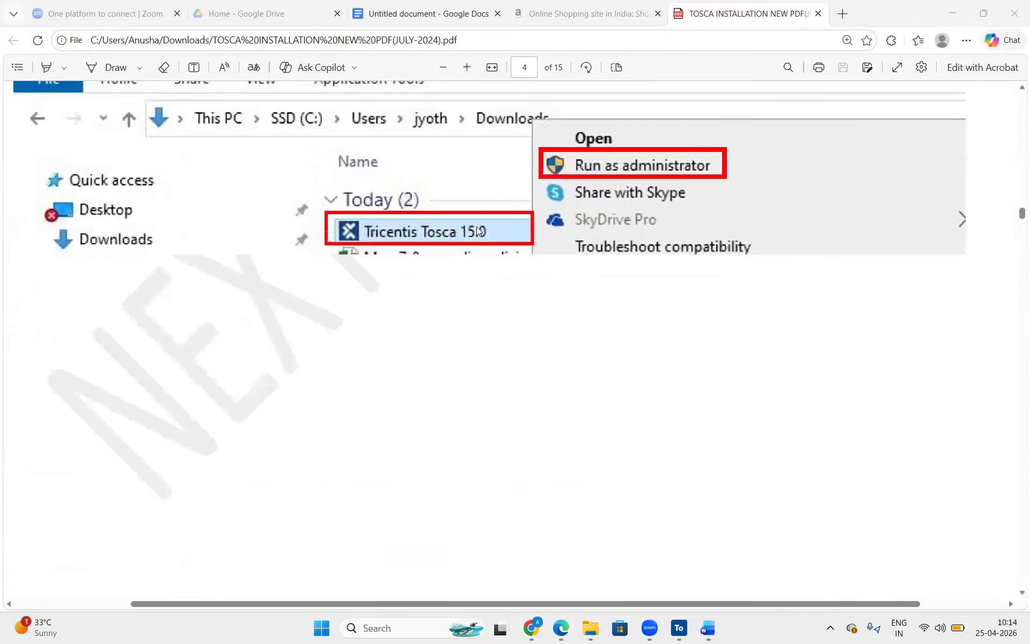
scroll(476, 228, down, 4)
- Examine step 10's setup page up close, marking Tricentis Classic and the Tosca Commander option with red boxes
scroll(478, 228, down, 15)
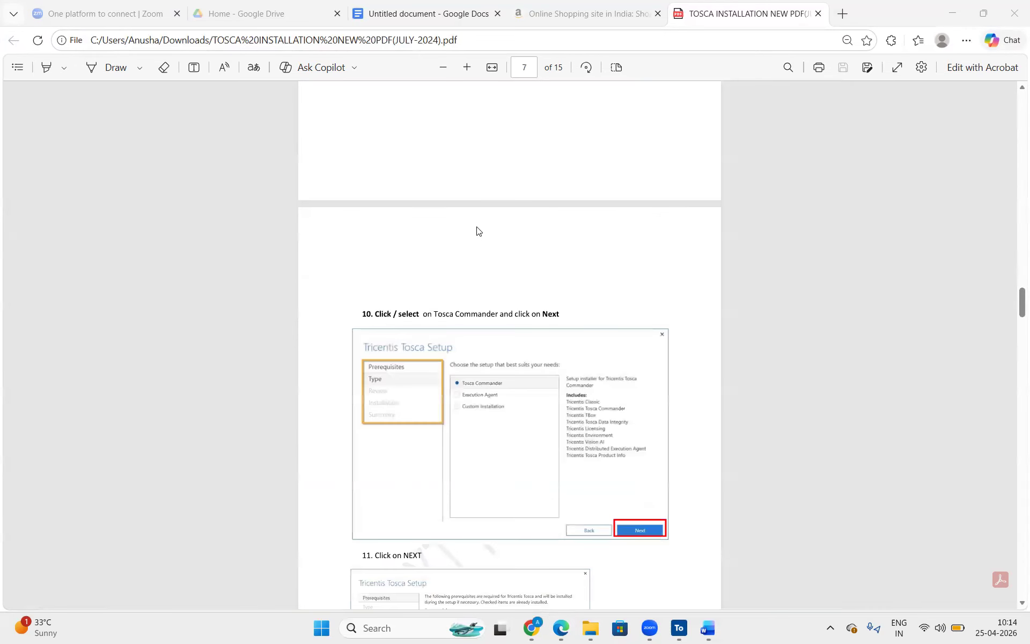
scroll(572, 170, up, 1)
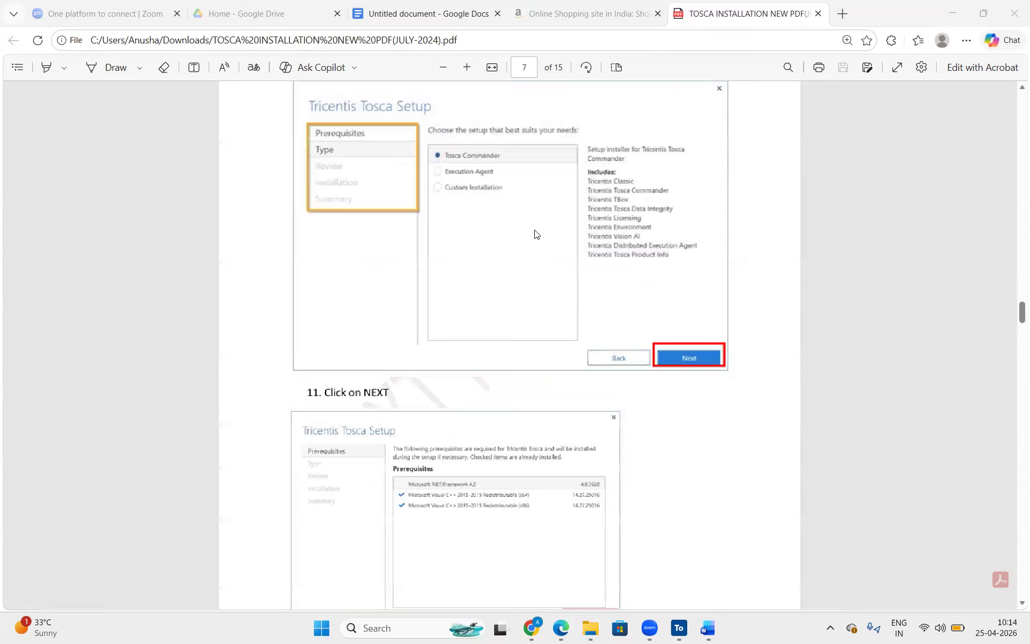
scroll(536, 230, up, 3)
scroll(604, 202, right, 1)
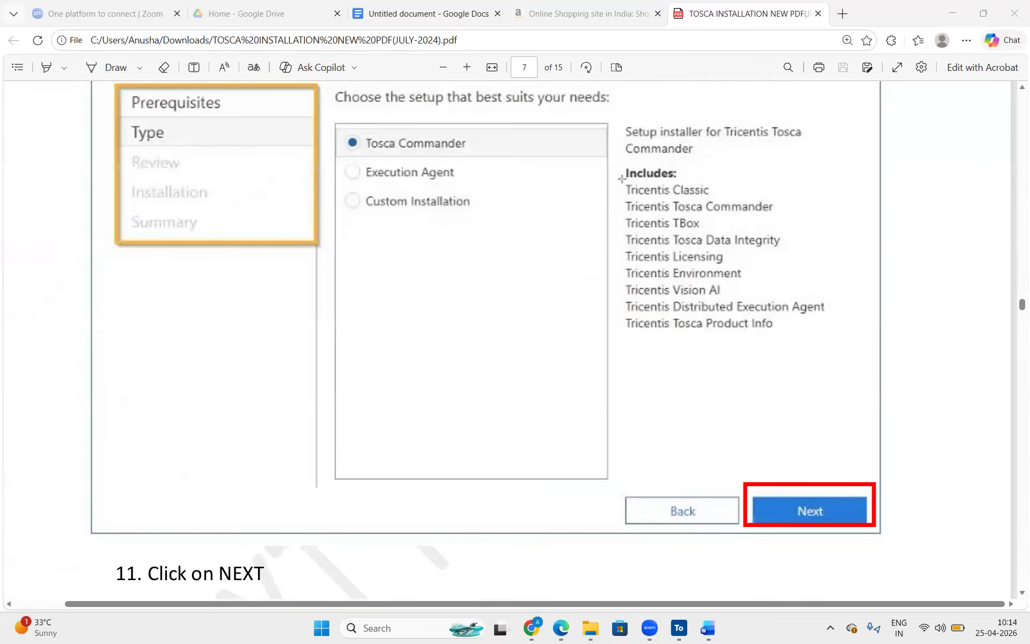
drag(622, 180, 731, 204)
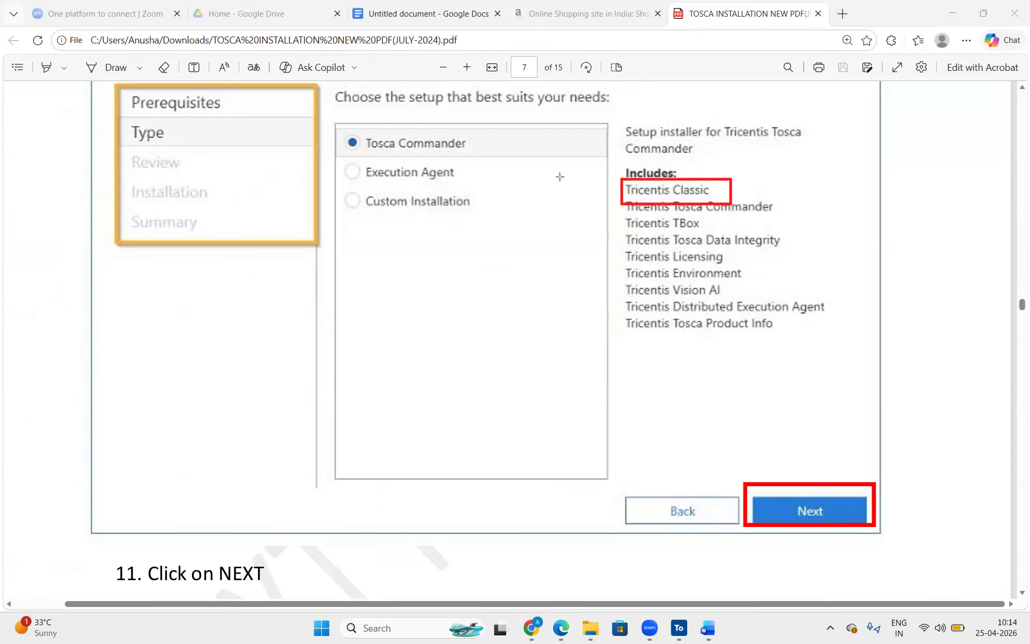
drag(718, 185, 739, 186)
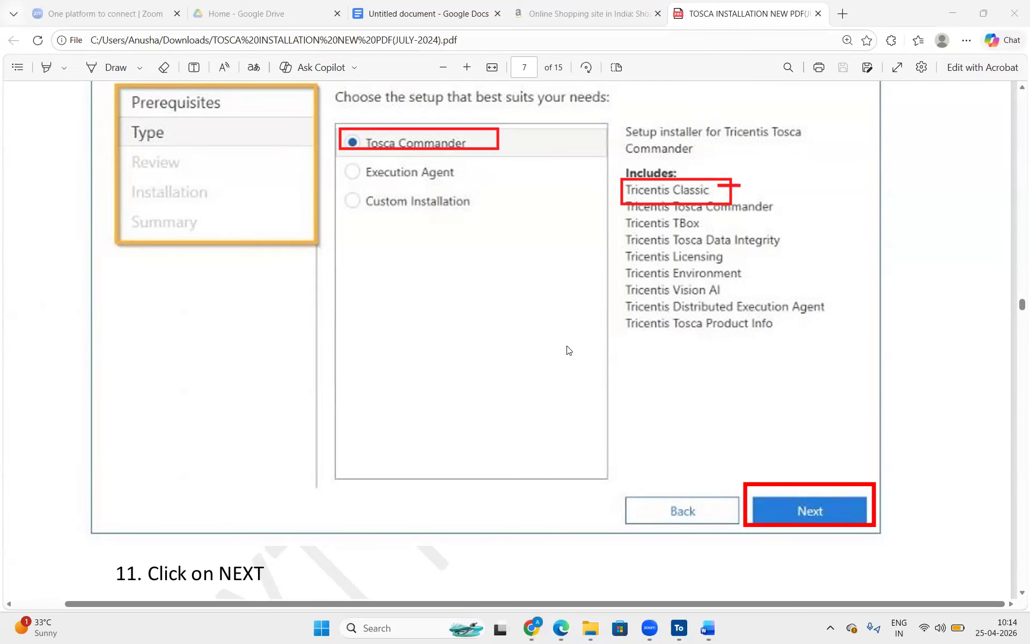
- Review the setup types in step 10 alongside the prerequisites page in step 11 of the guide
scroll(550, 376, down, 3)
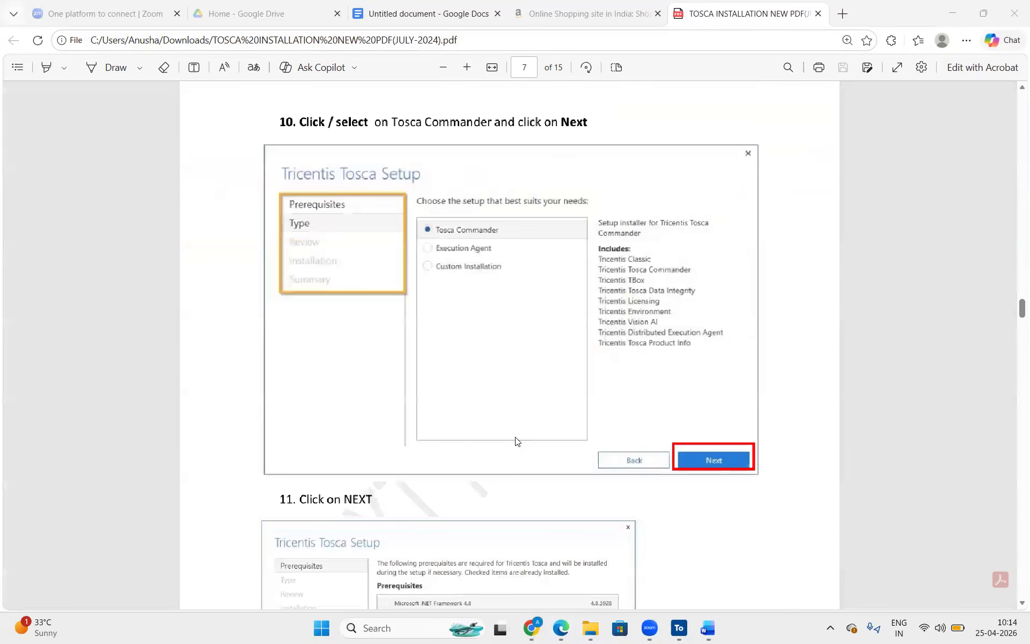
scroll(517, 441, down, 1)
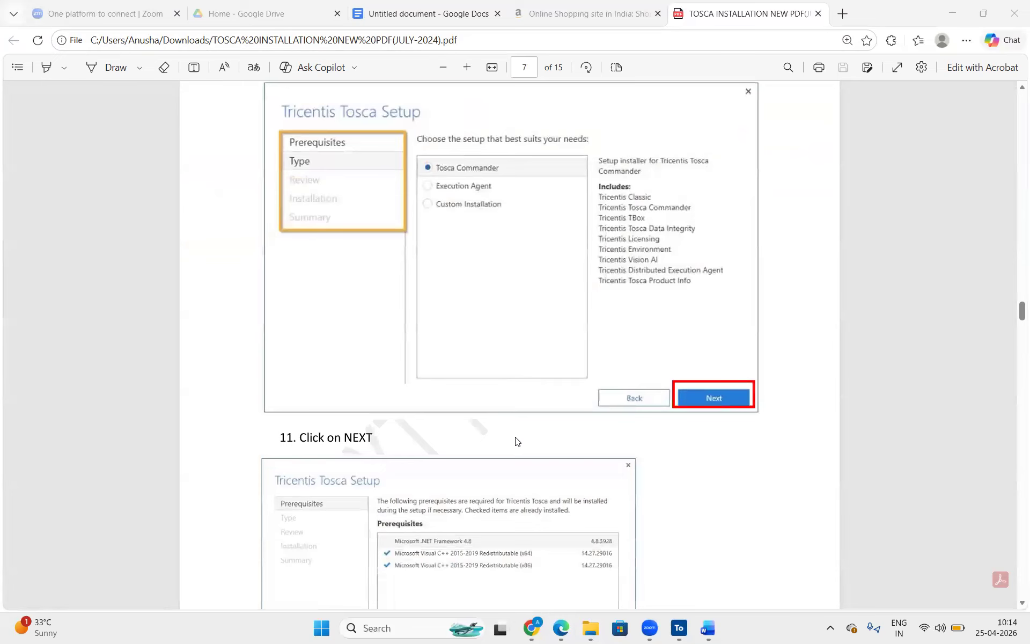
scroll(516, 441, down, 2)
scroll(515, 443, up, 2)
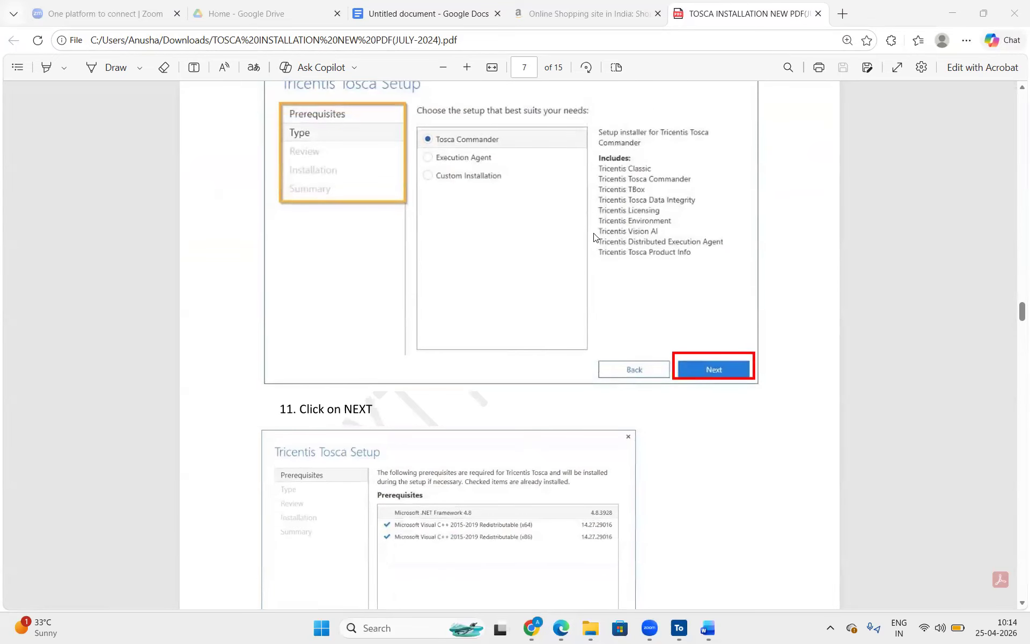
scroll(594, 234, up, 1)
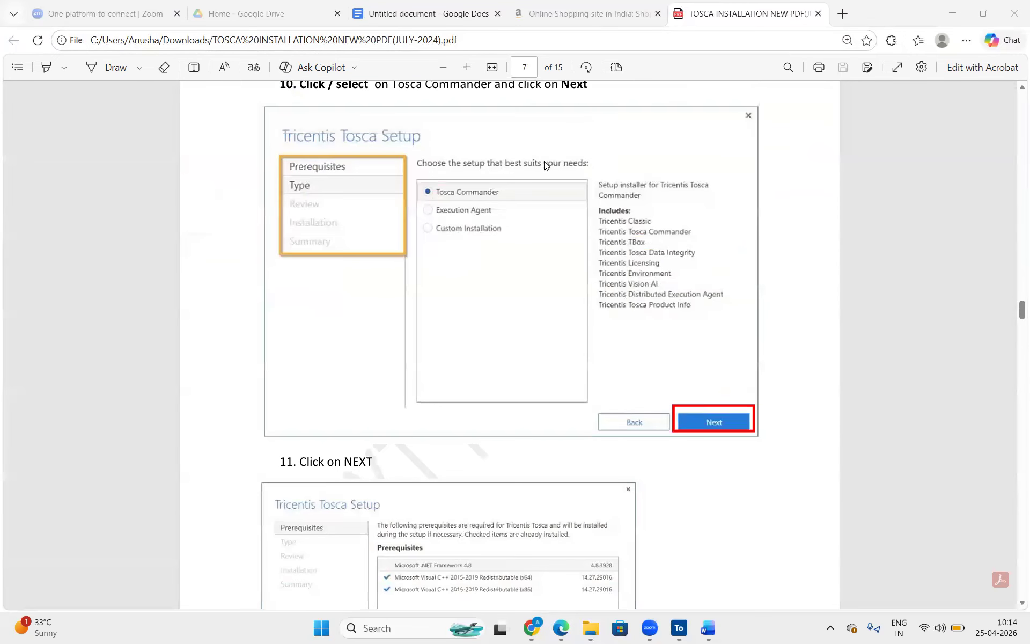
click(460, 214)
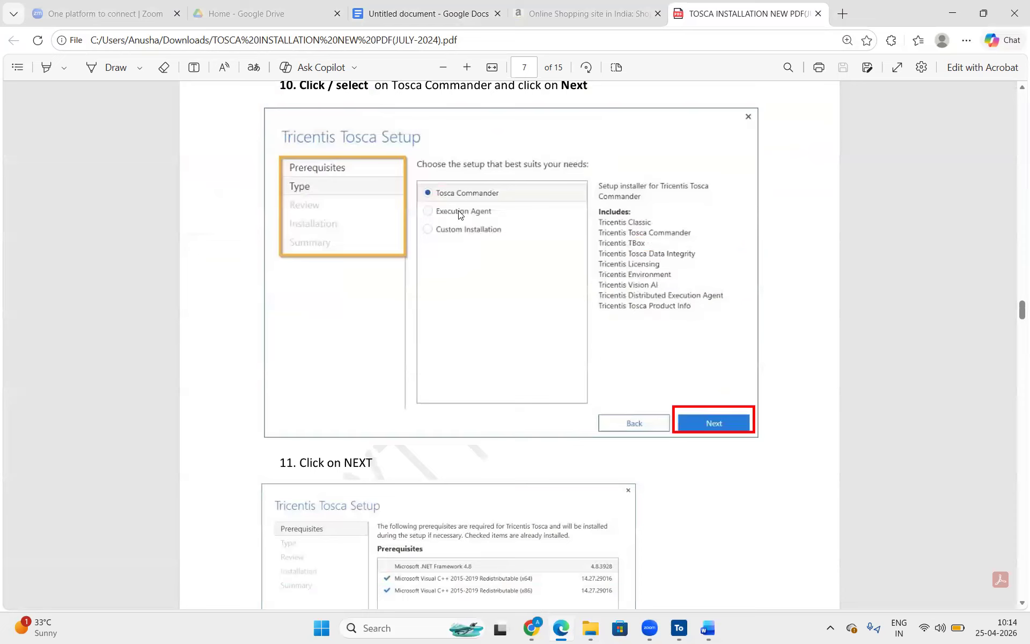
scroll(460, 214, up, 1)
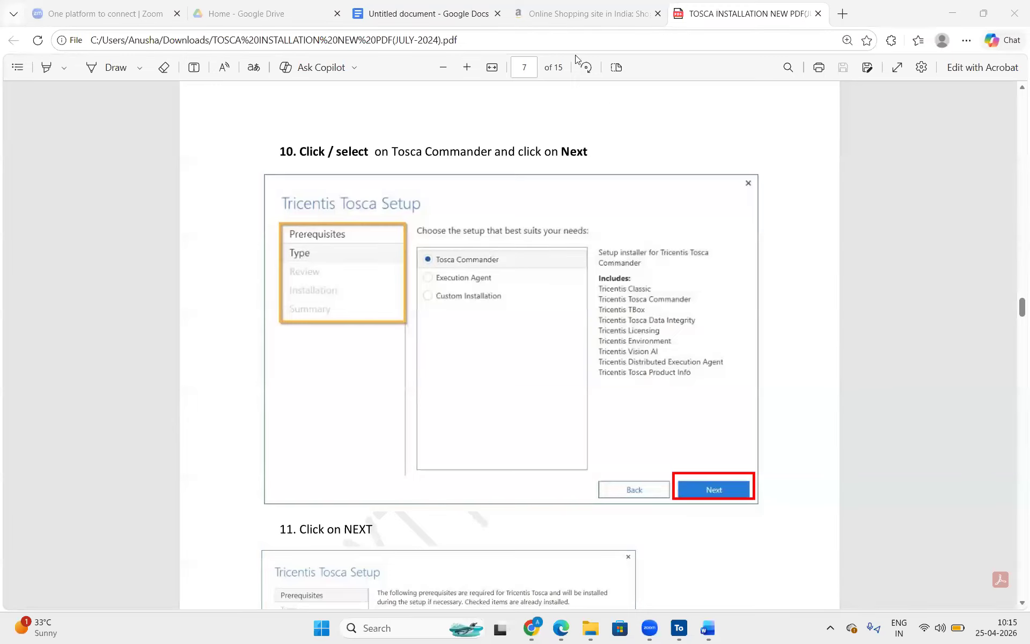
- Read steps 12 to 17 of the guide, covering setup type, install location, Tricentis Update Service and Vision AI Engine
scroll(733, 421, down, 10)
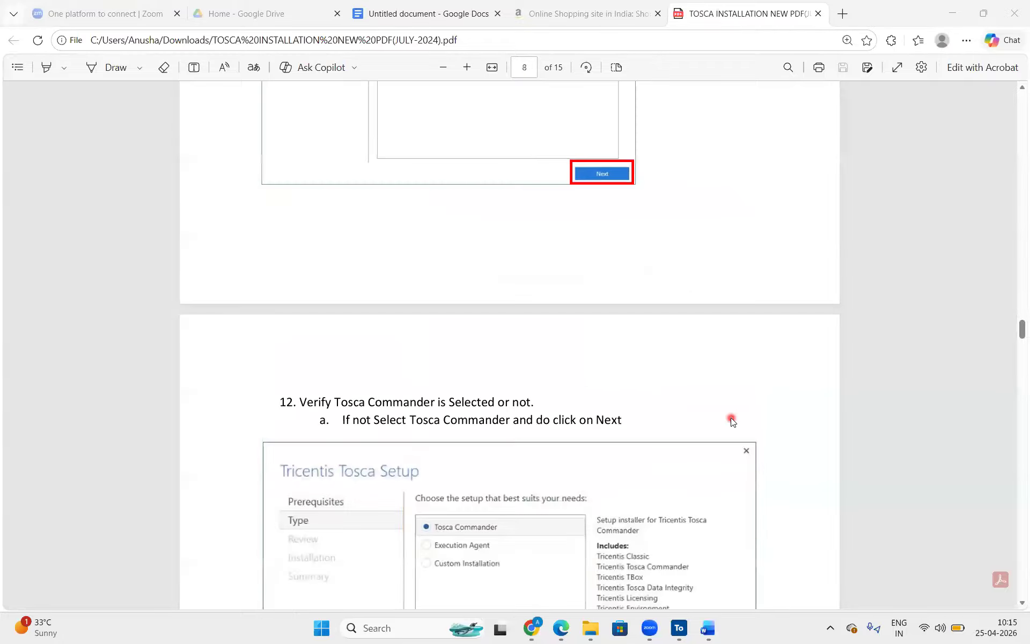
scroll(738, 441, down, 8)
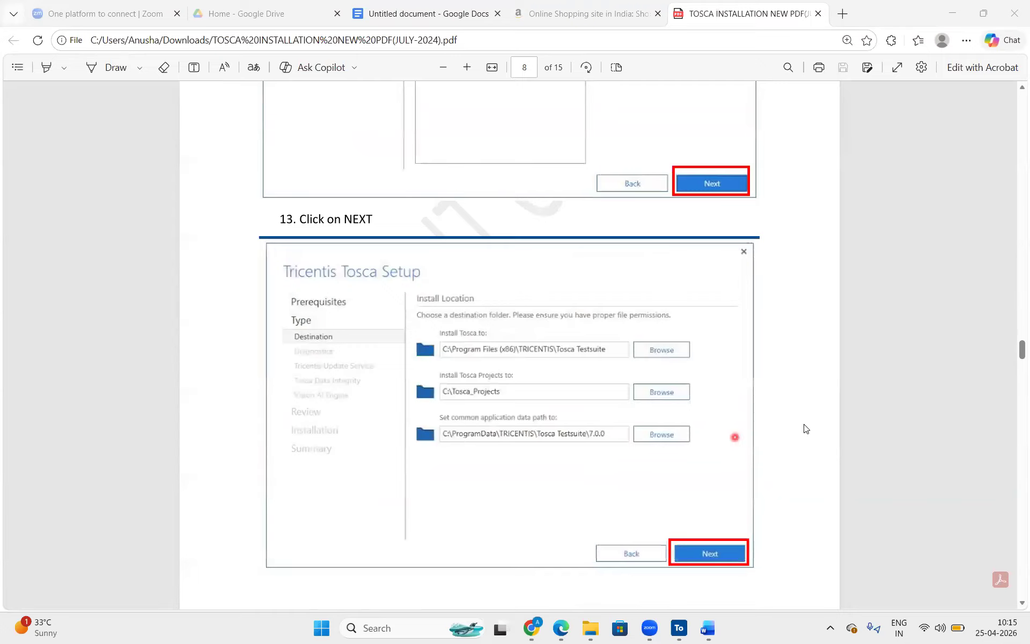
scroll(843, 496, down, 16)
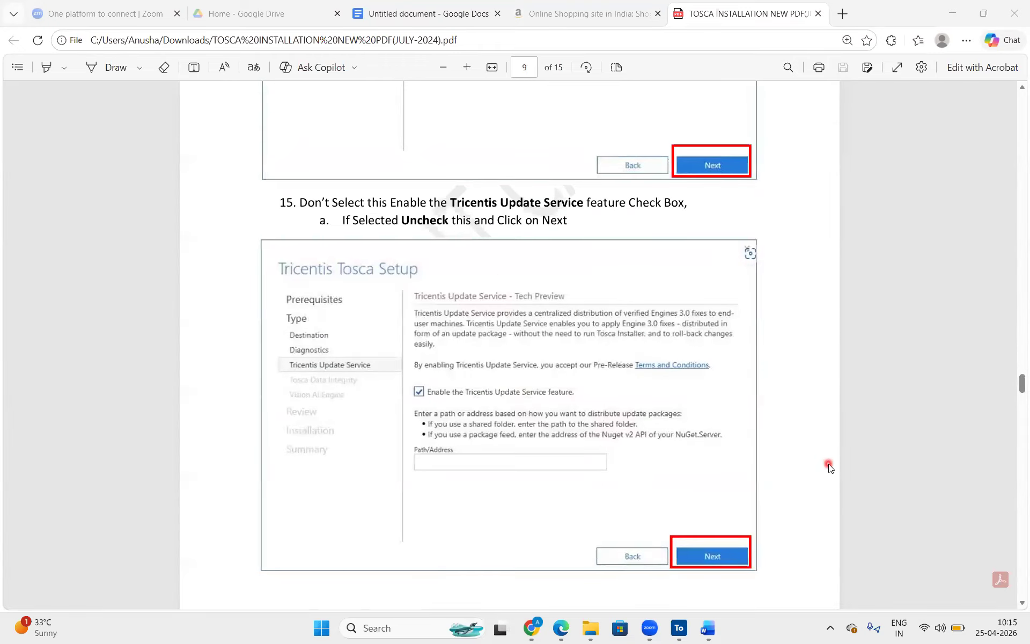
scroll(829, 467, down, 10)
scroll(829, 467, down, 5)
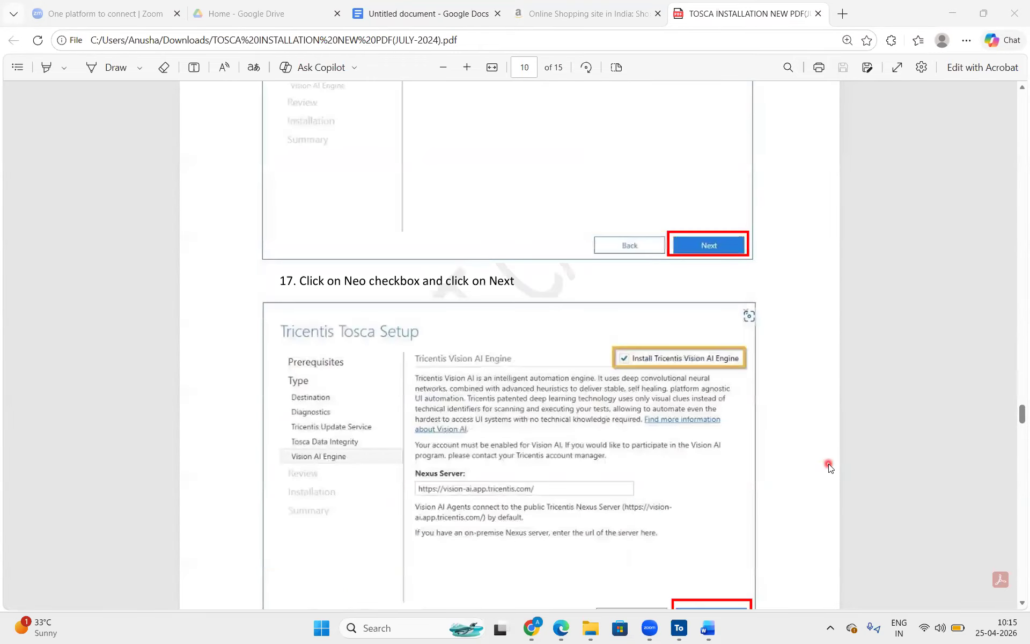
- Read steps 18 to 20 of the guide on starting the install, following its progress and finishing the setup
scroll(829, 467, down, 13)
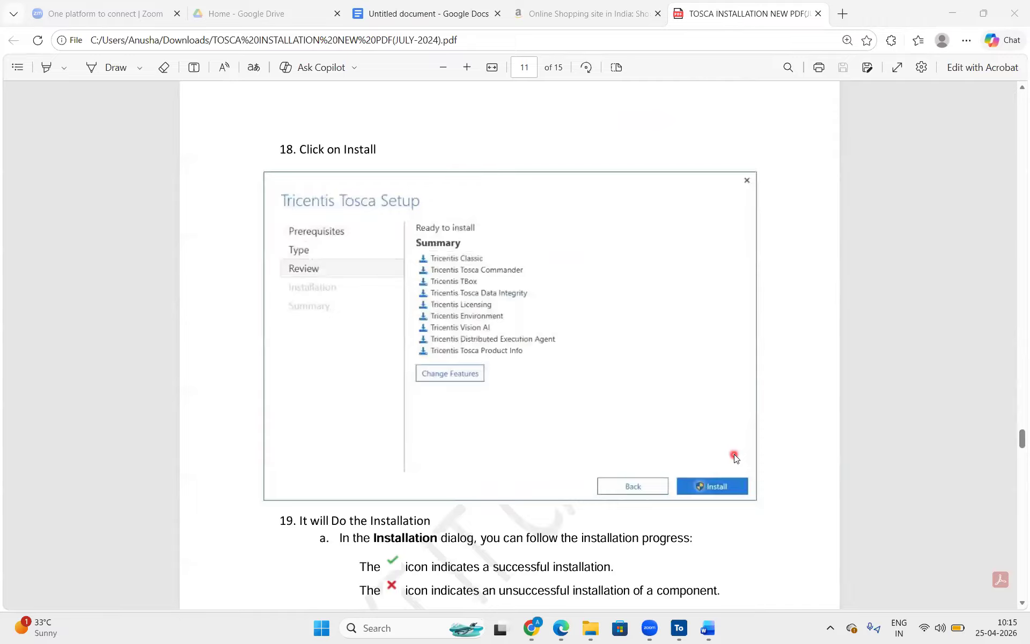
scroll(734, 457, down, 16)
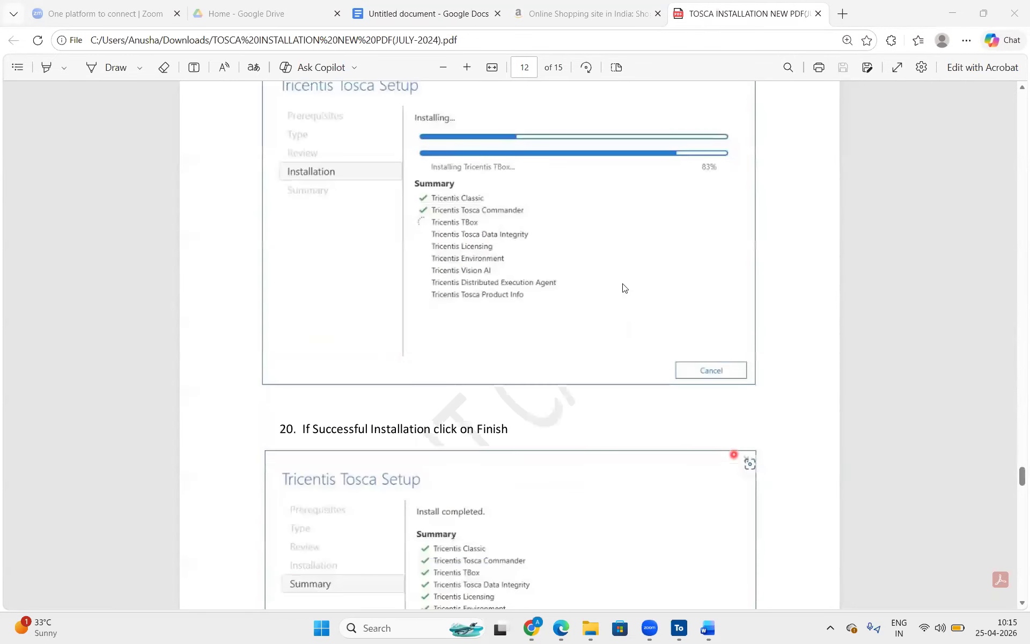
scroll(579, 332, down, 4)
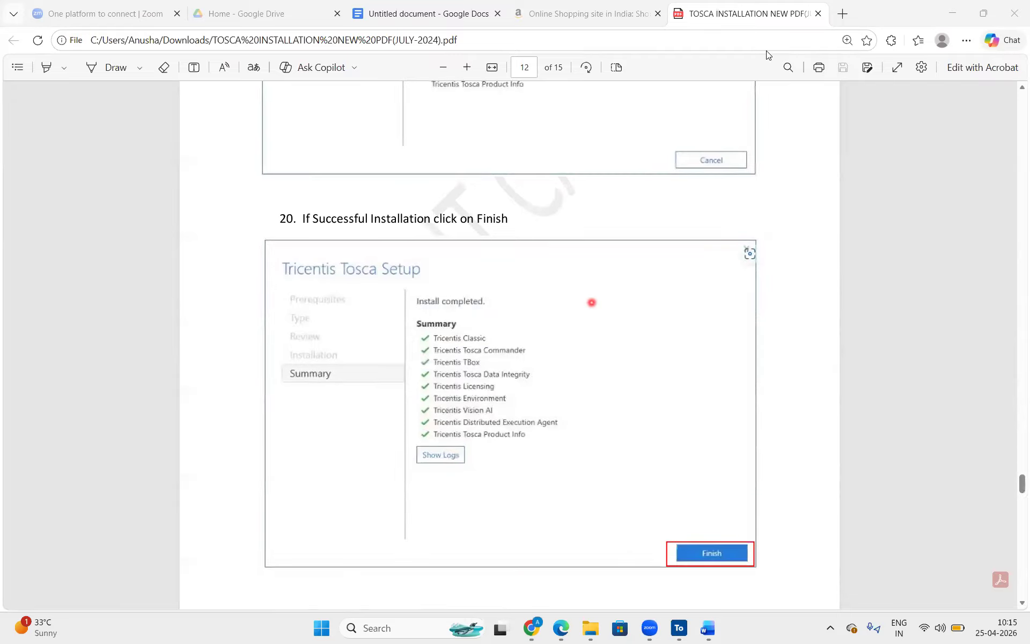
click(719, 11)
scroll(489, 365, down, 7)
scroll(601, 172, up, 8)
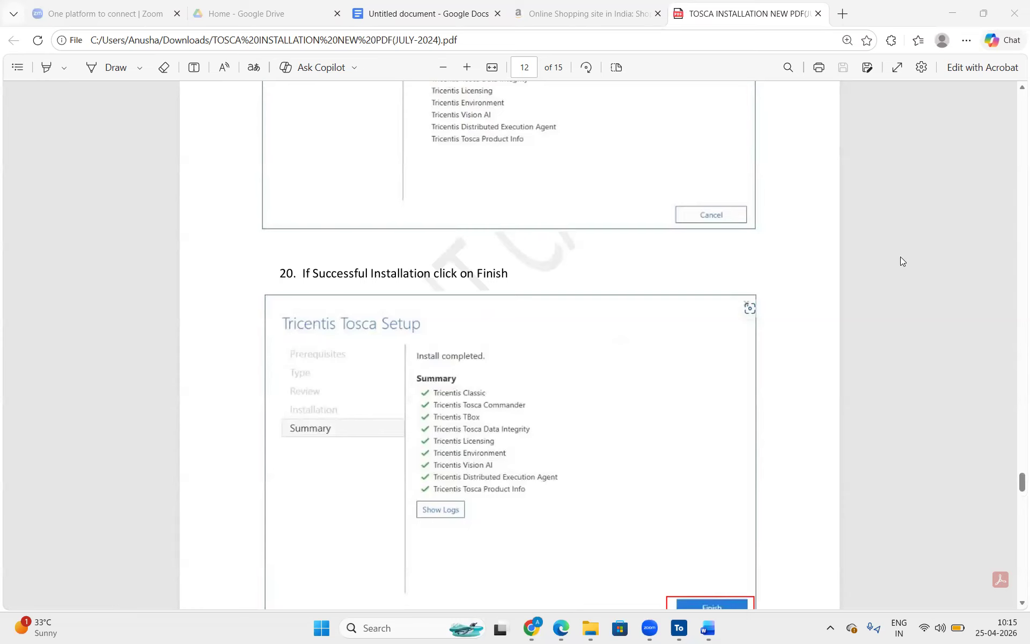
scroll(900, 257, up, 1)
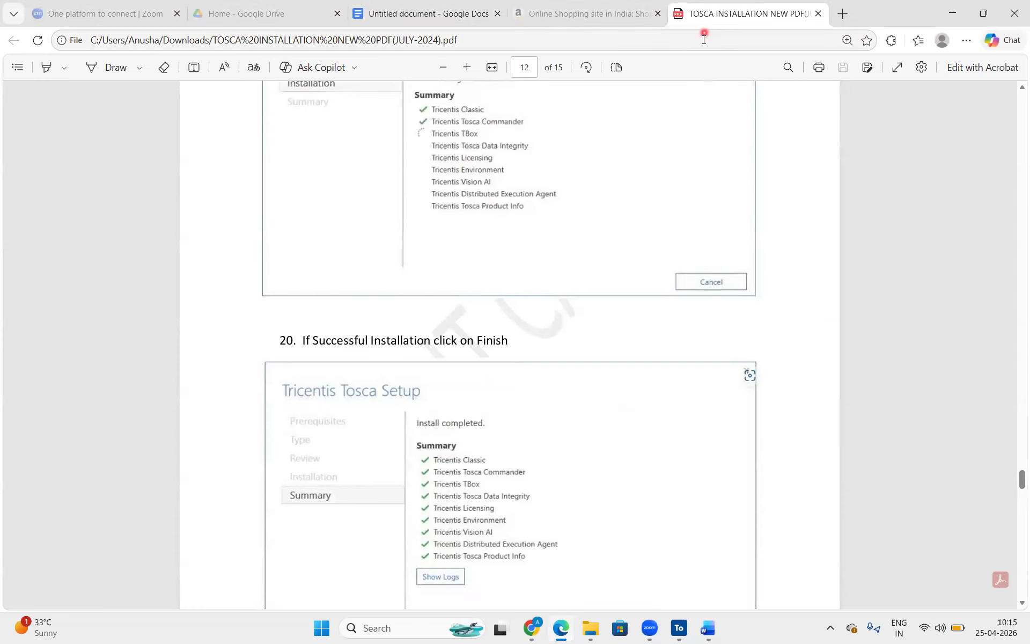